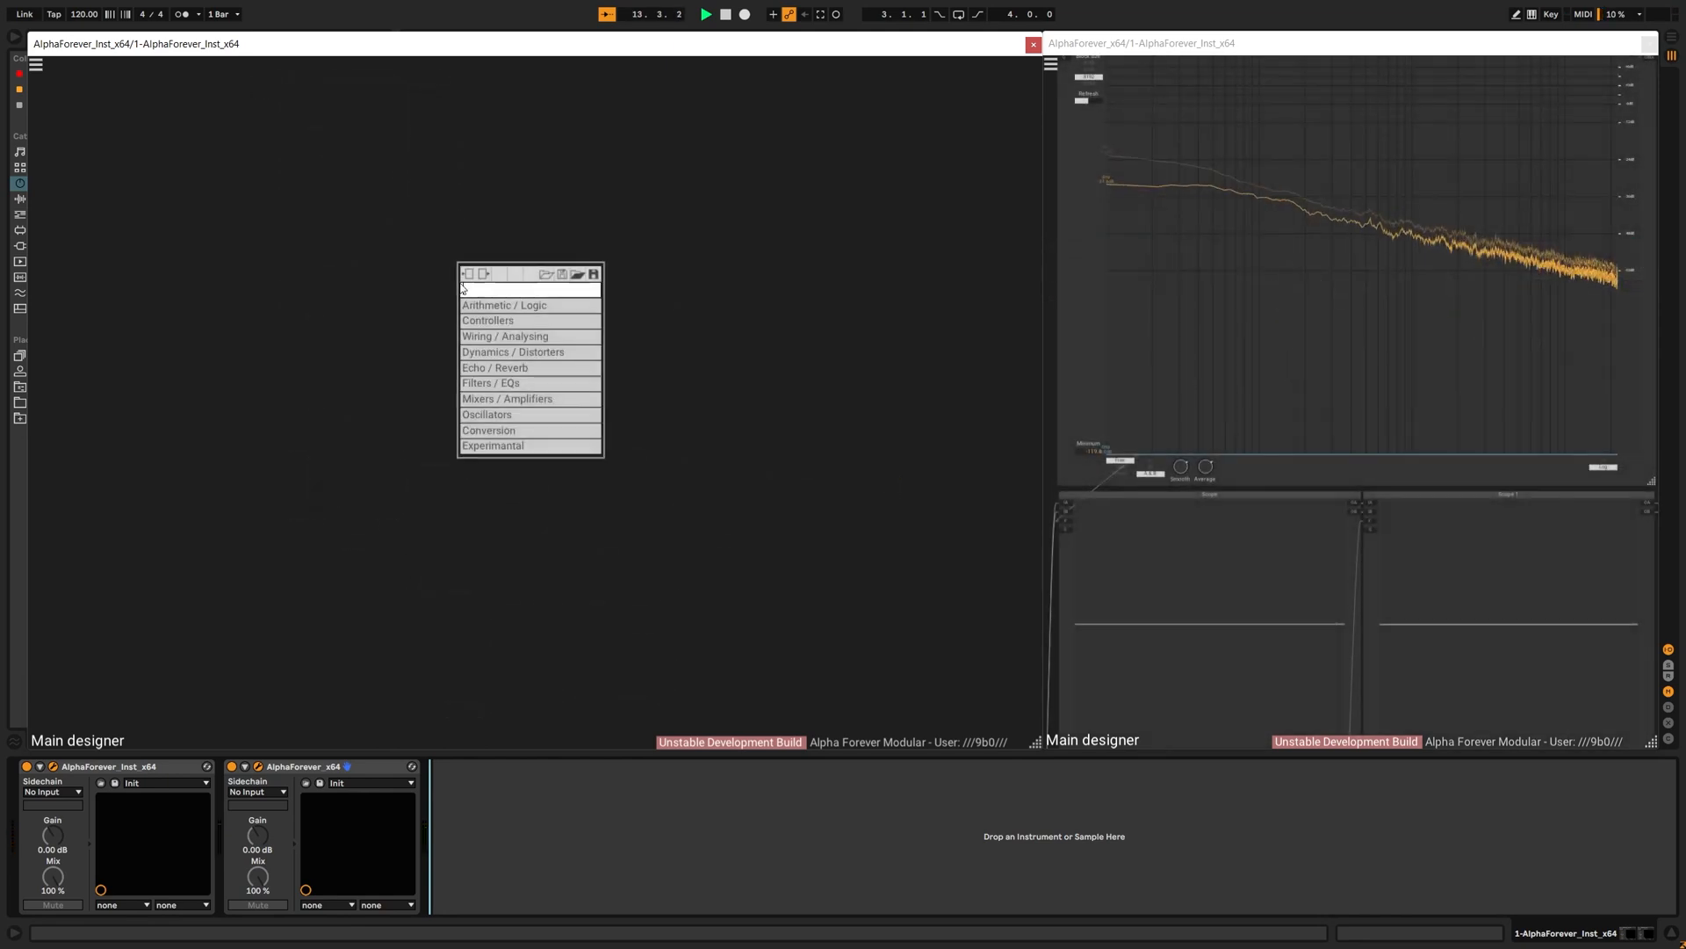
Step: Add an OSC Multi module and connect its O output to In1 of a new Gain Lin module
text(osc)
click(689, 413)
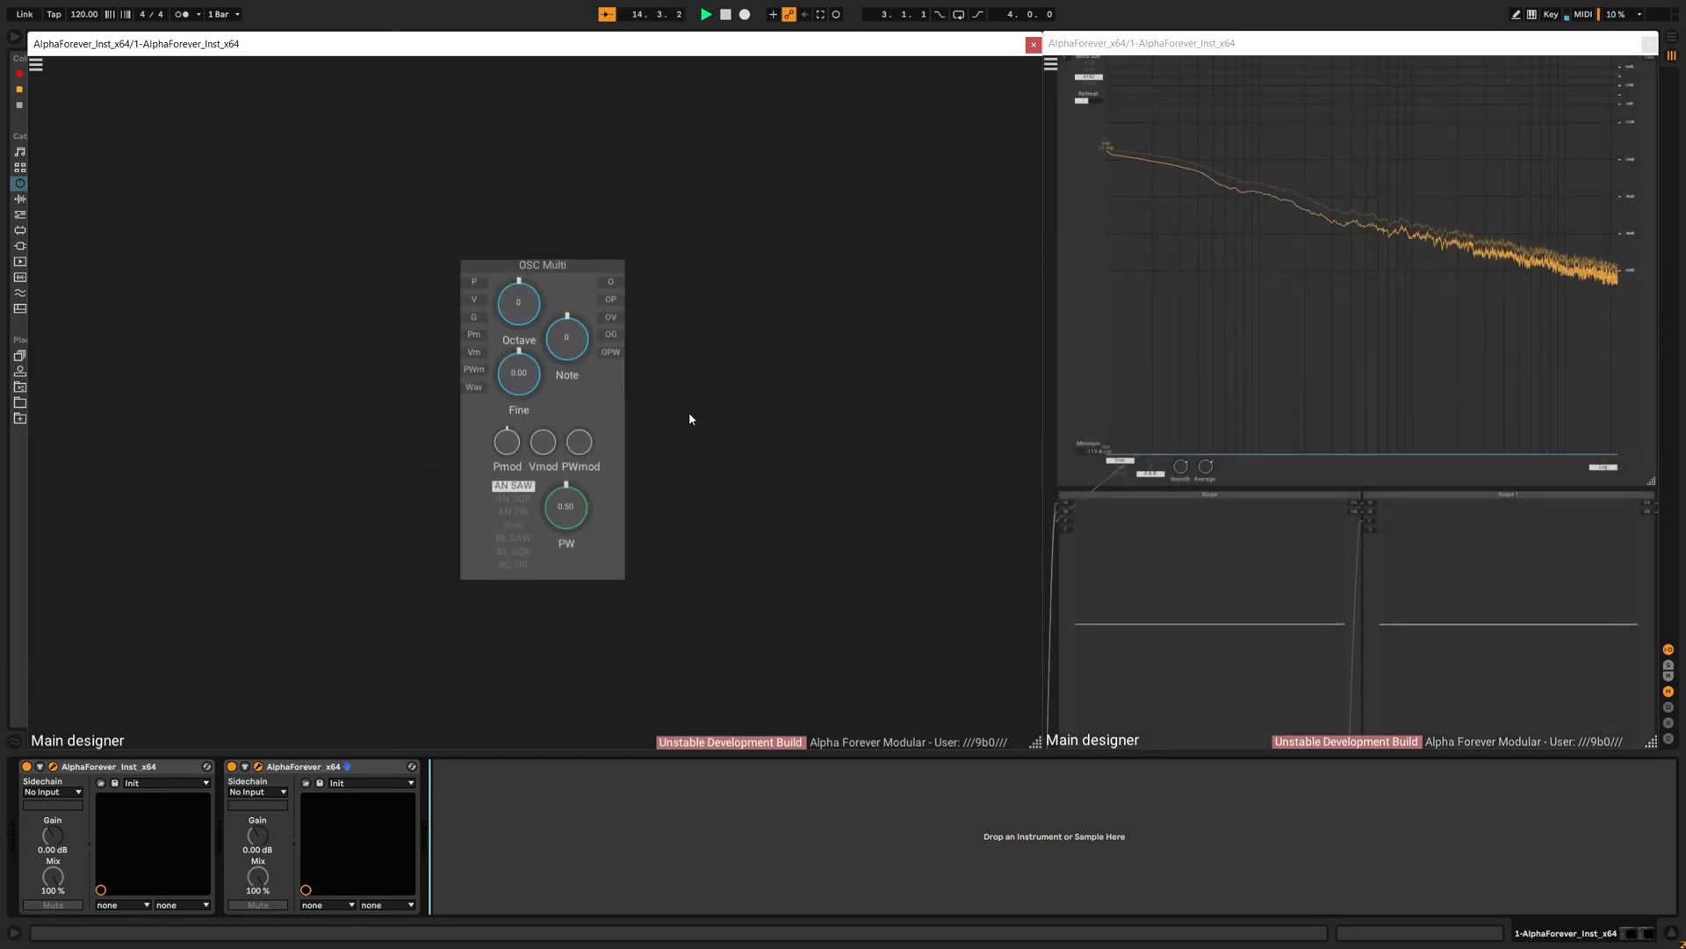
right_click(613, 281)
text(gai)
click(759, 301)
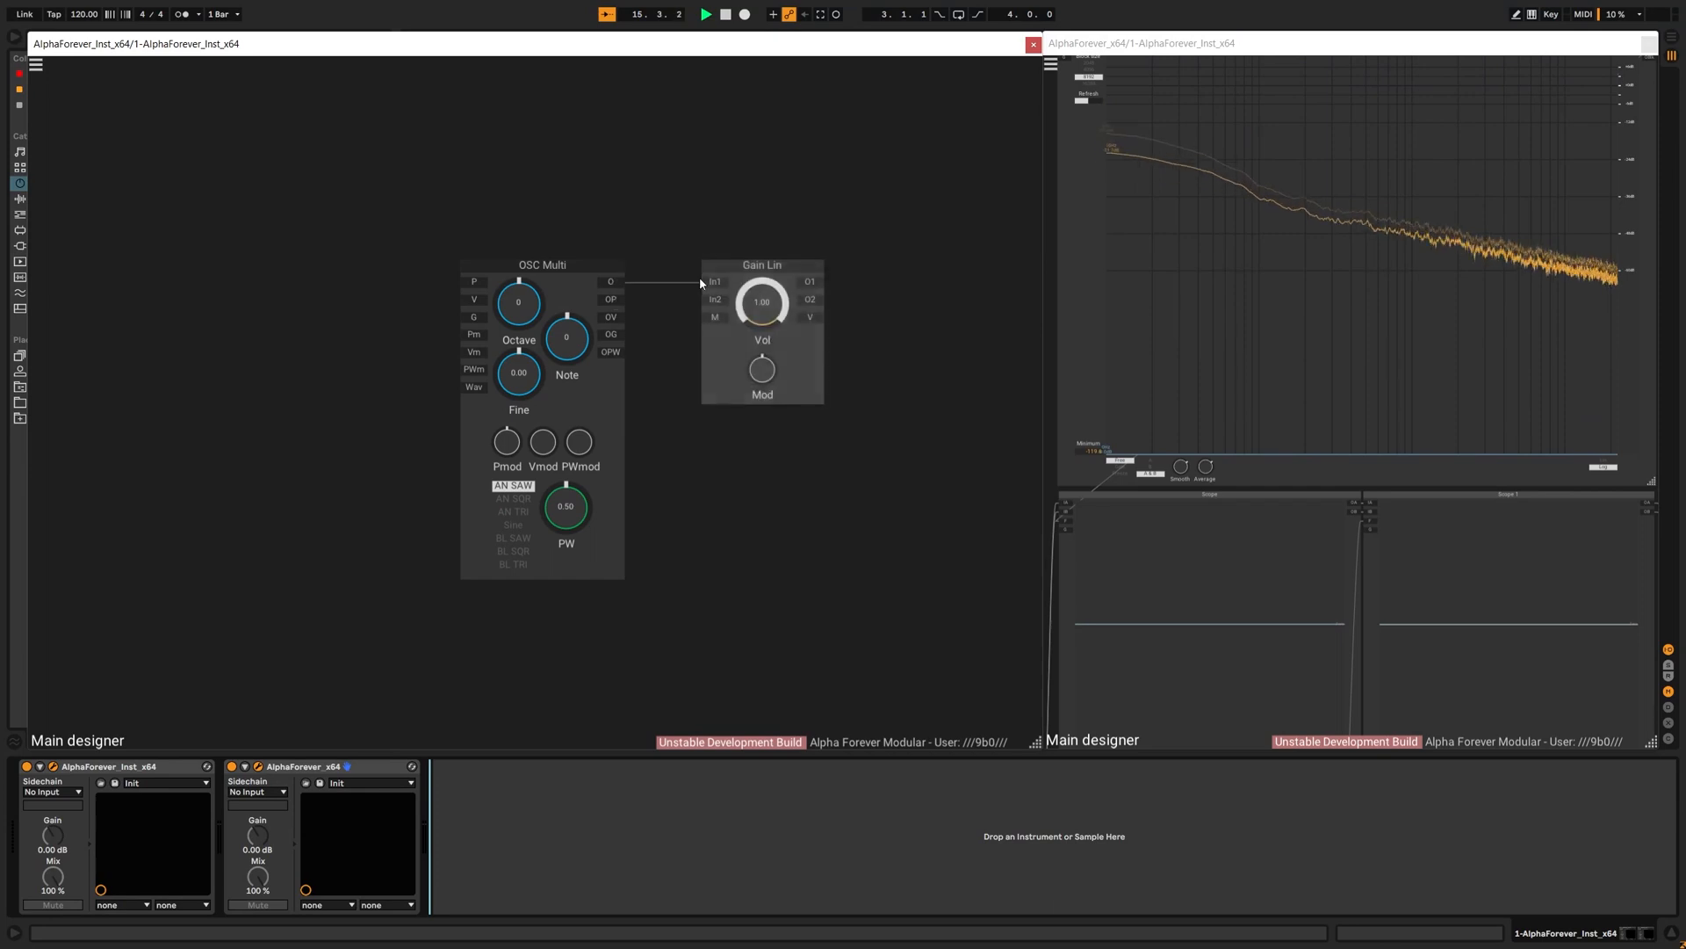
Step: Add an Env. follower Modulated module connected to the V input of OSC Multi
right_click(467, 303)
text(env)
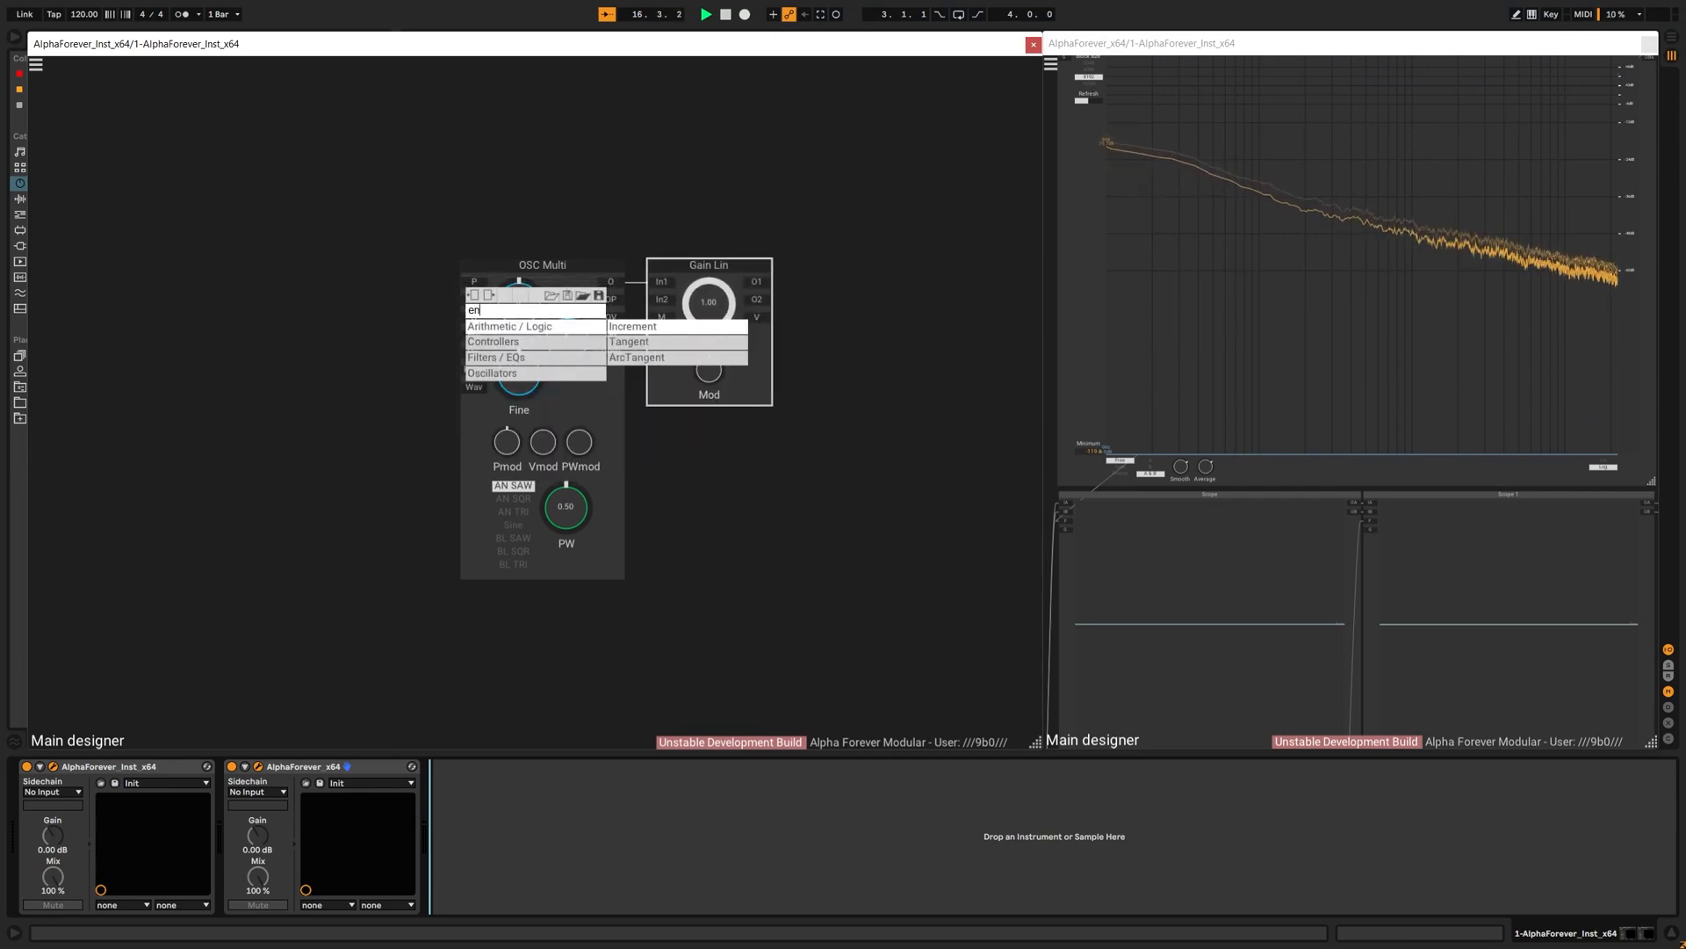
mouse_move(563, 342)
click(636, 356)
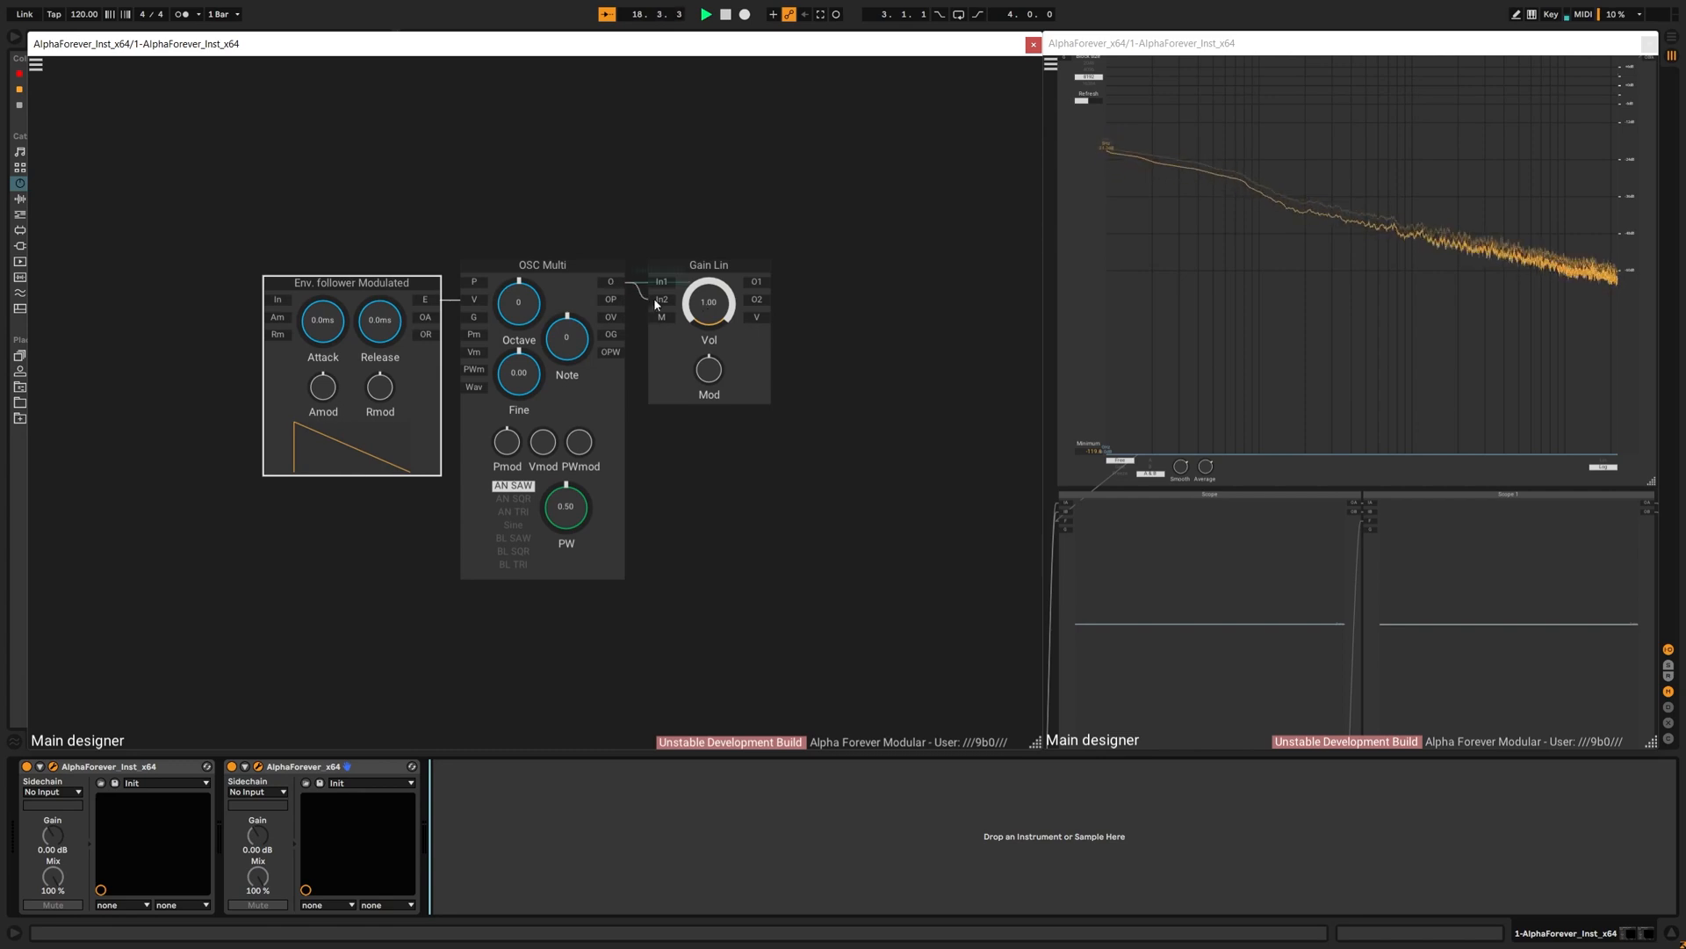
Step: Create output modules for Gain Lin's O1 and O2 and move the second one clear of the first
double_click(758, 282)
double_click(761, 302)
click(872, 287)
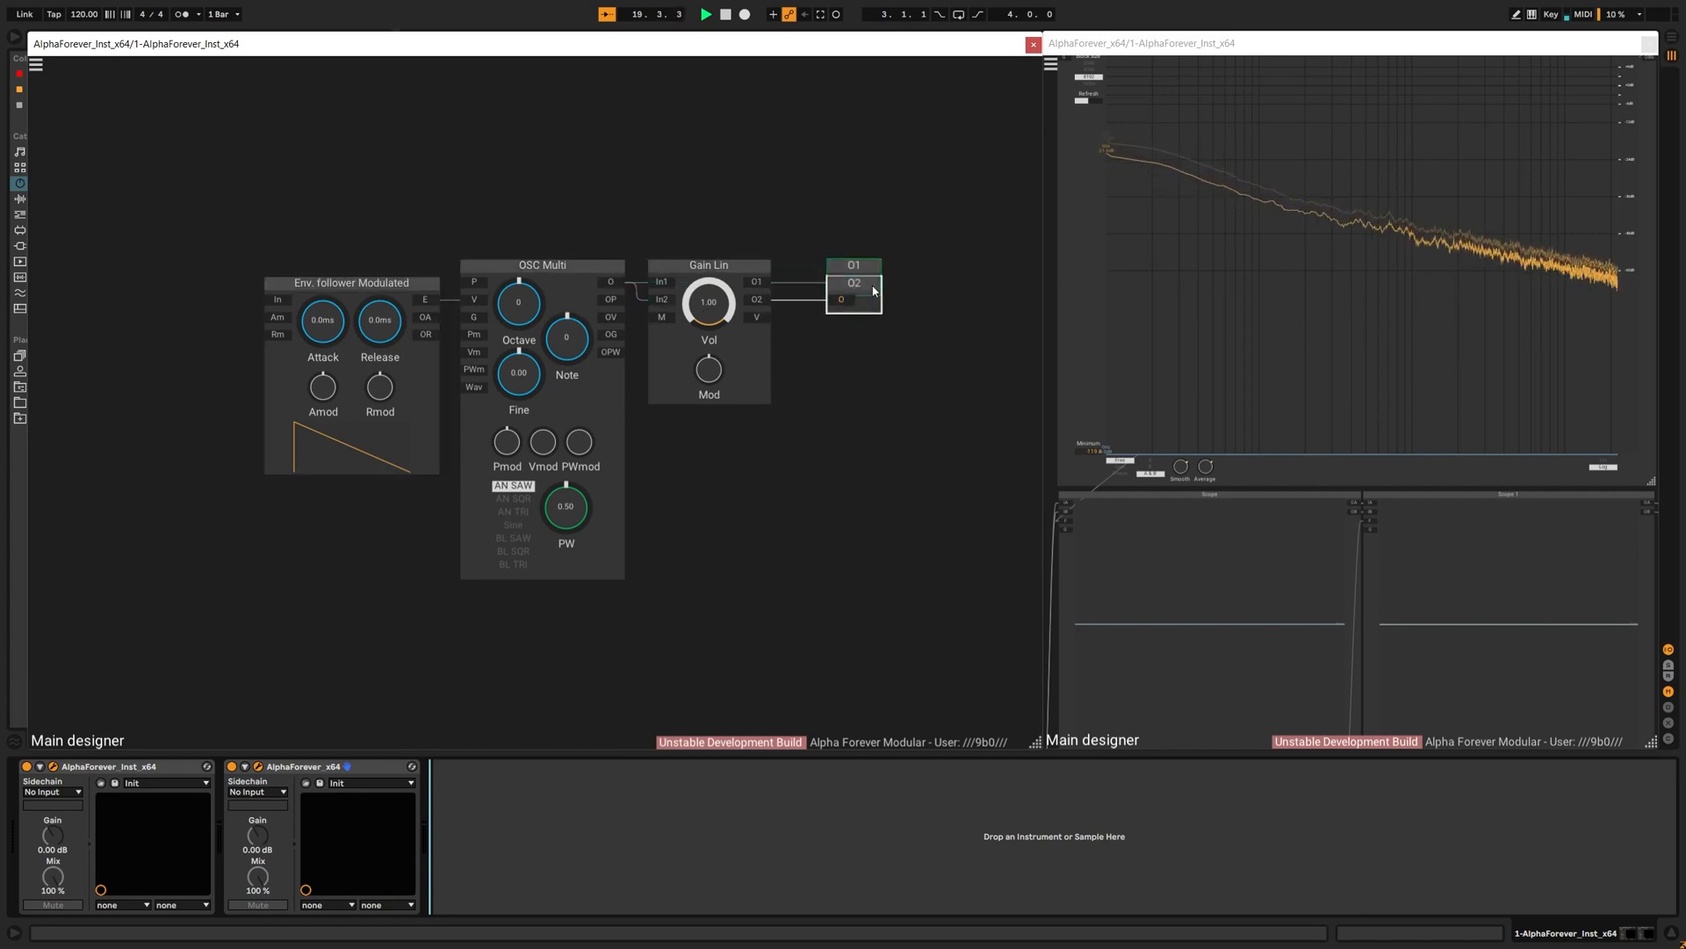
drag(872, 287, 951, 288)
Step: Add a Midi Note module and connect its T output to the envelope follower's In
drag(328, 143, 500, 153)
right_click(267, 248)
text(midi)
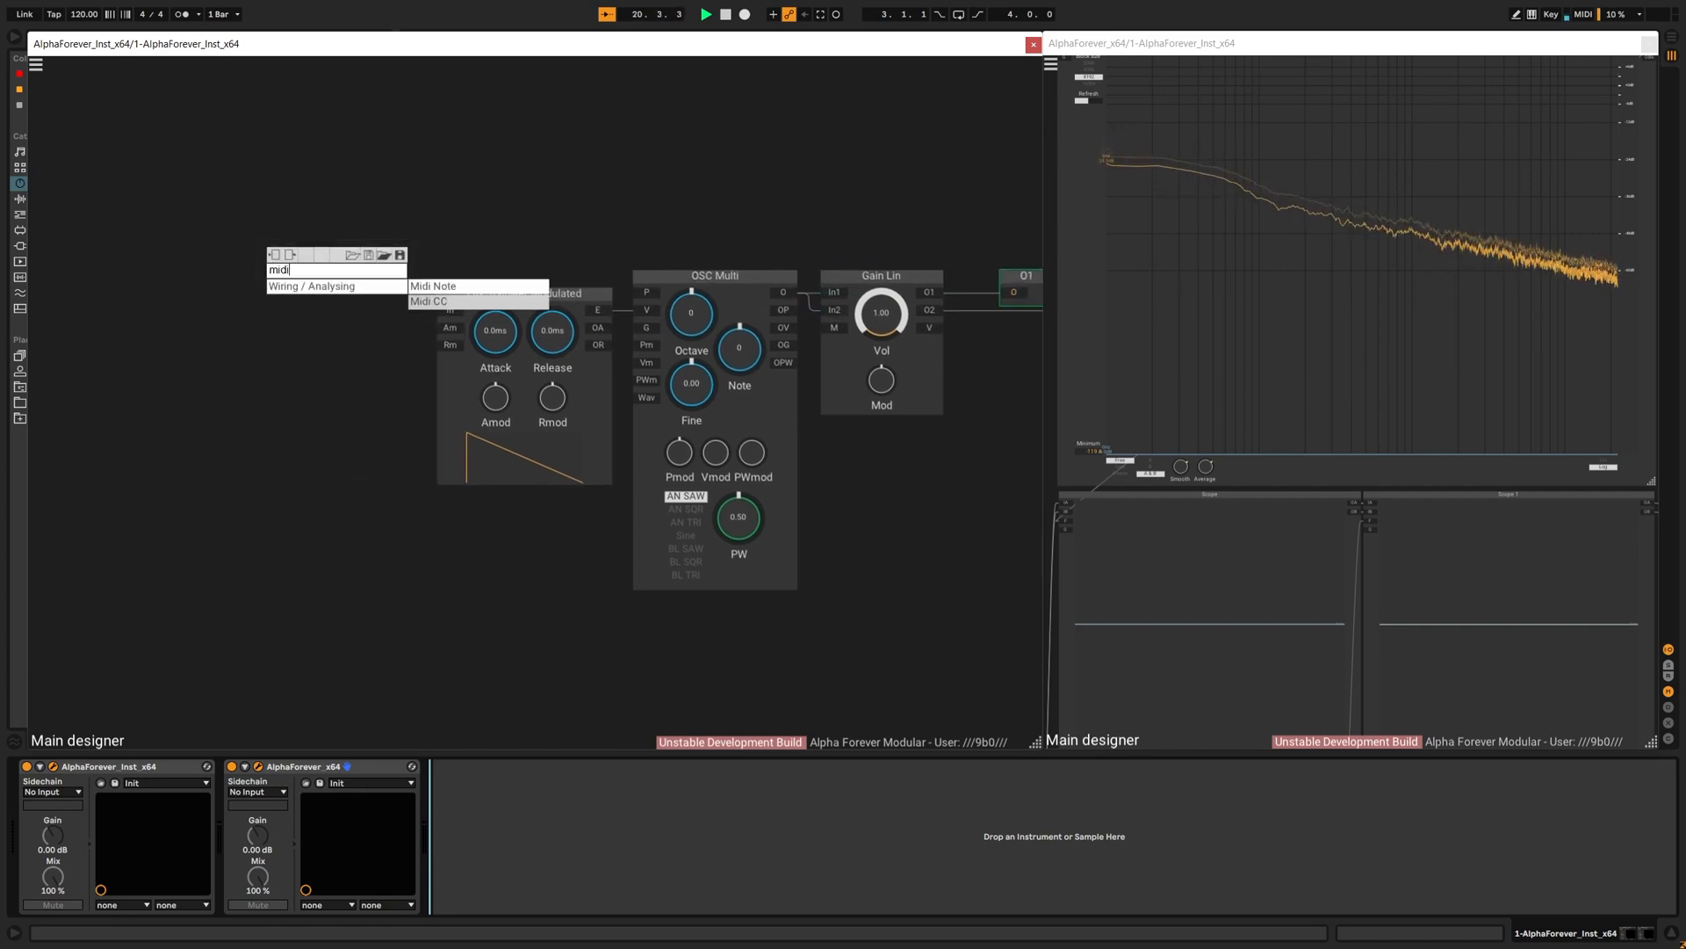
click(434, 286)
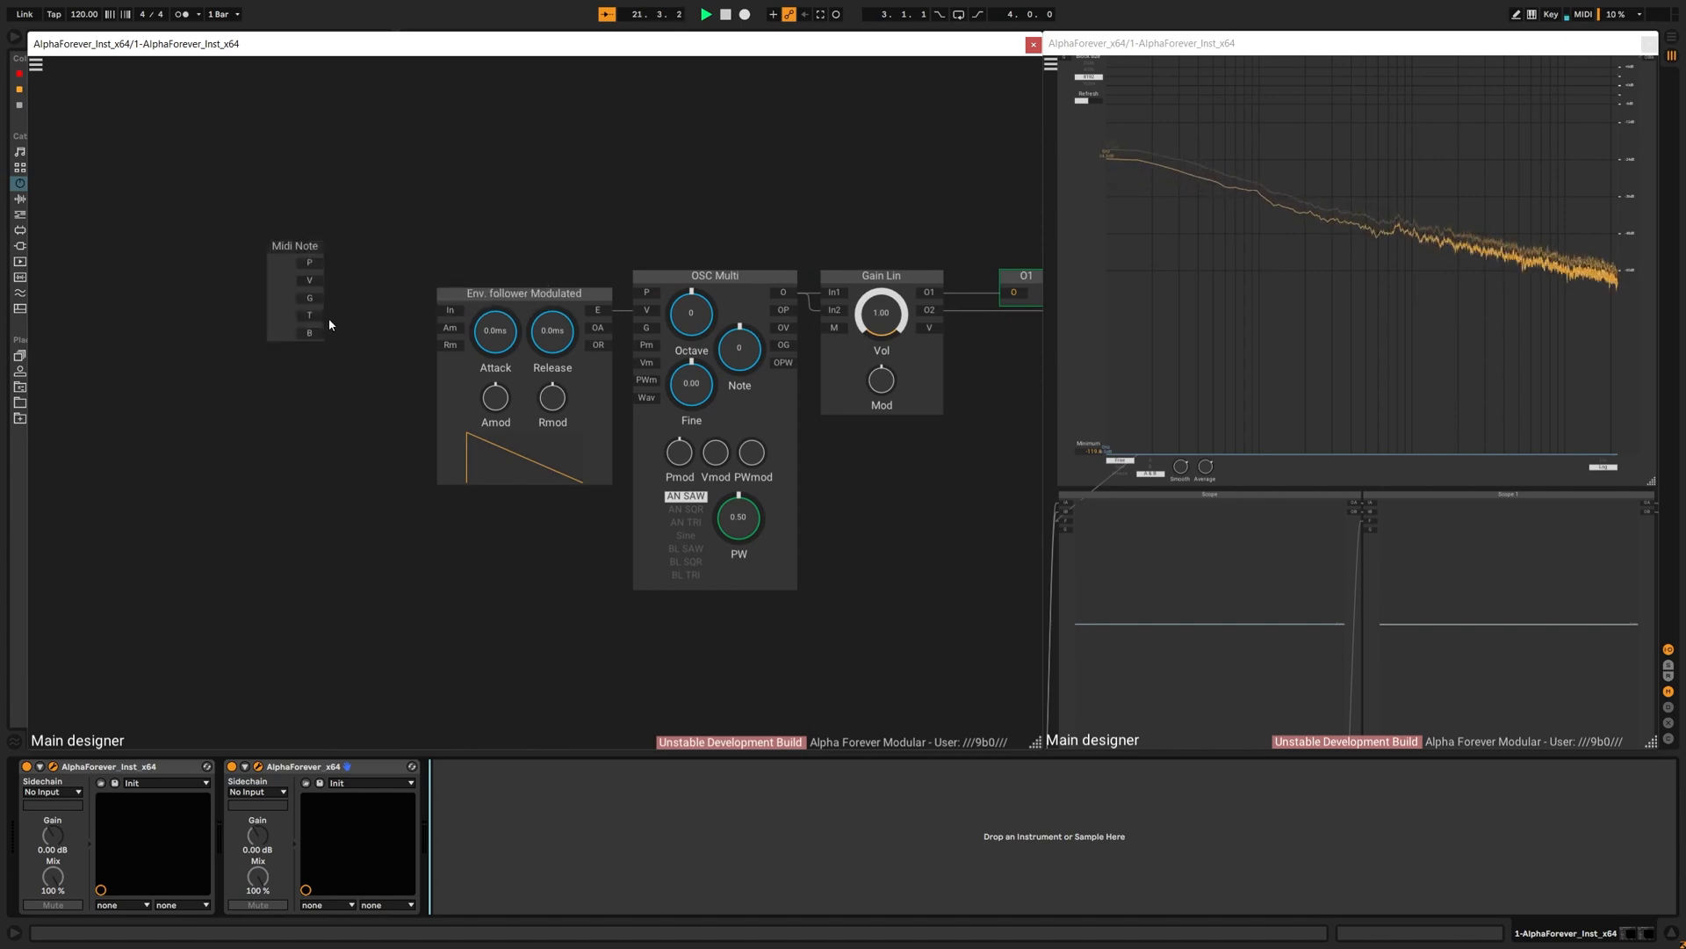
drag(408, 321, 450, 309)
drag(320, 306, 321, 300)
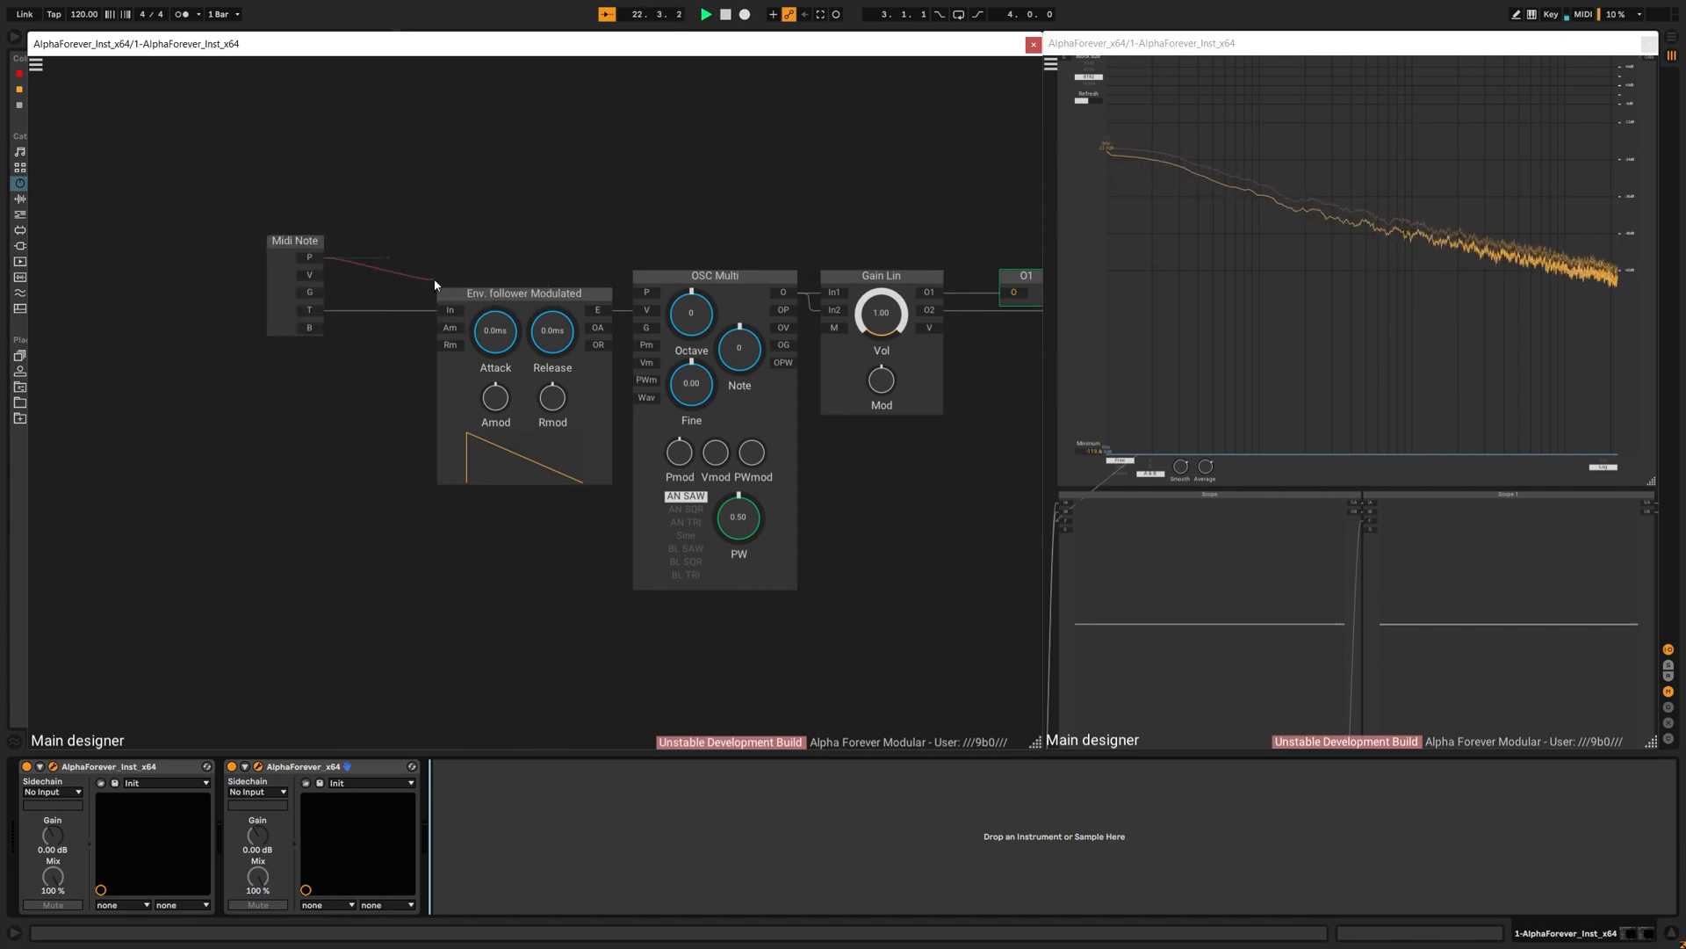
Step: Connect Midi Note's P output to OSC Multi's P input and line up Midi Note with the oscillator
drag(434, 284, 647, 291)
drag(301, 244, 460, 331)
click(472, 255)
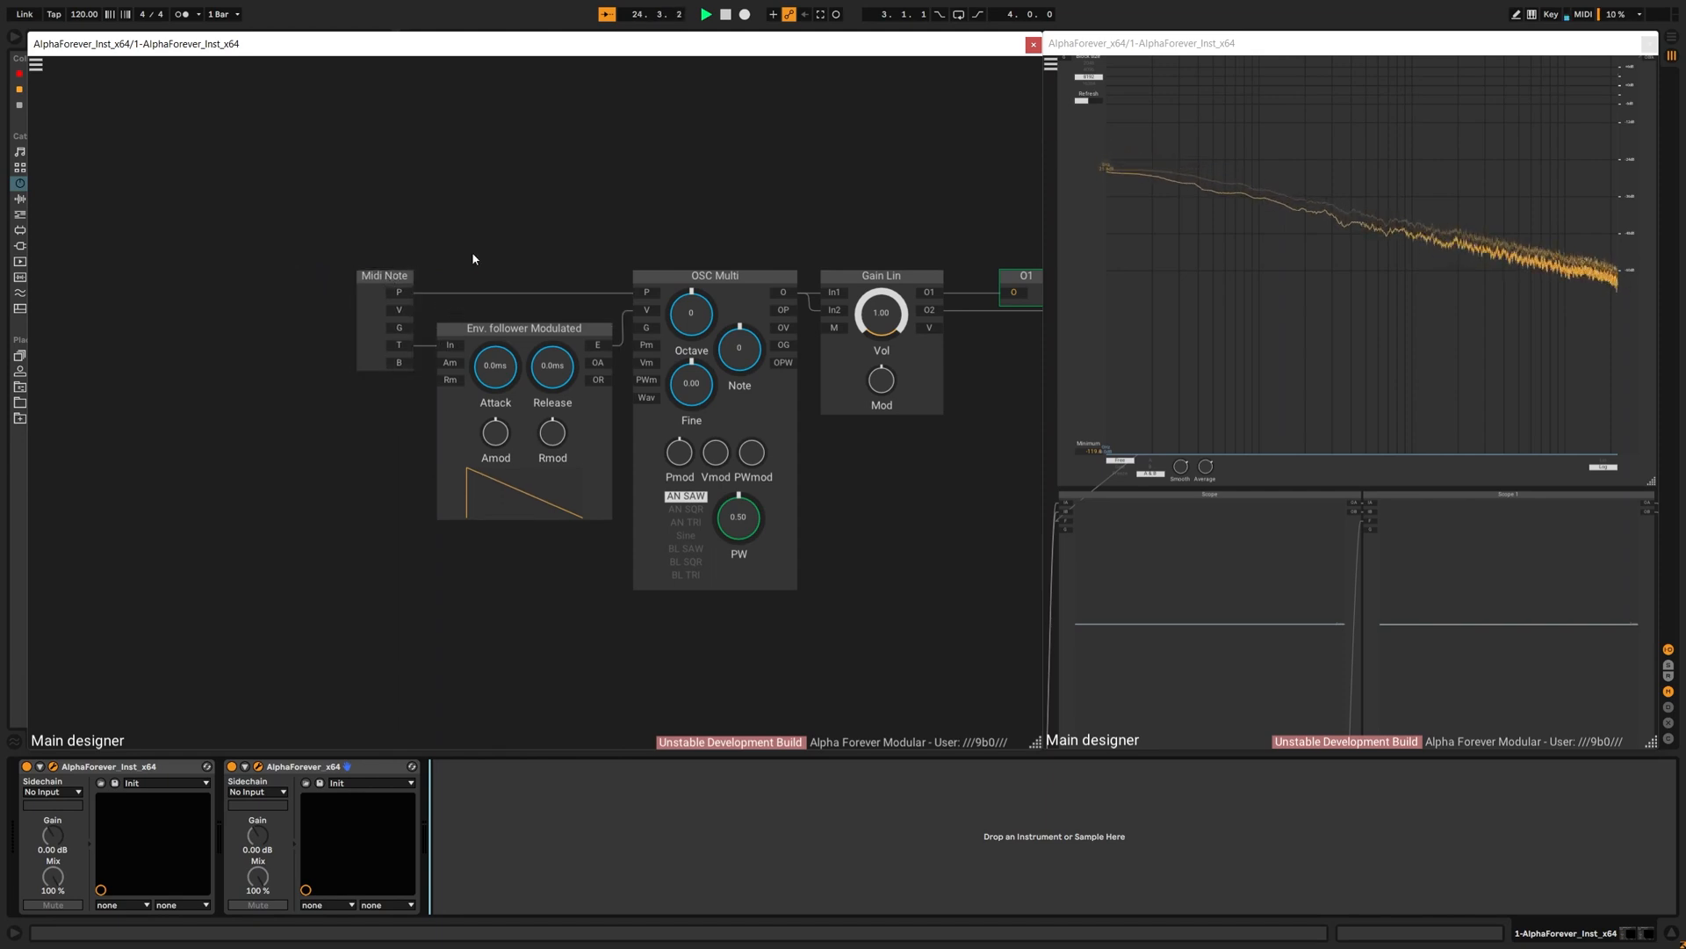
Step: Set the envelope follower's Release to 449.4 ms and Gain Lin's Vol to 0.50
drag(630, 242, 566, 246)
drag(476, 390, 481, 352)
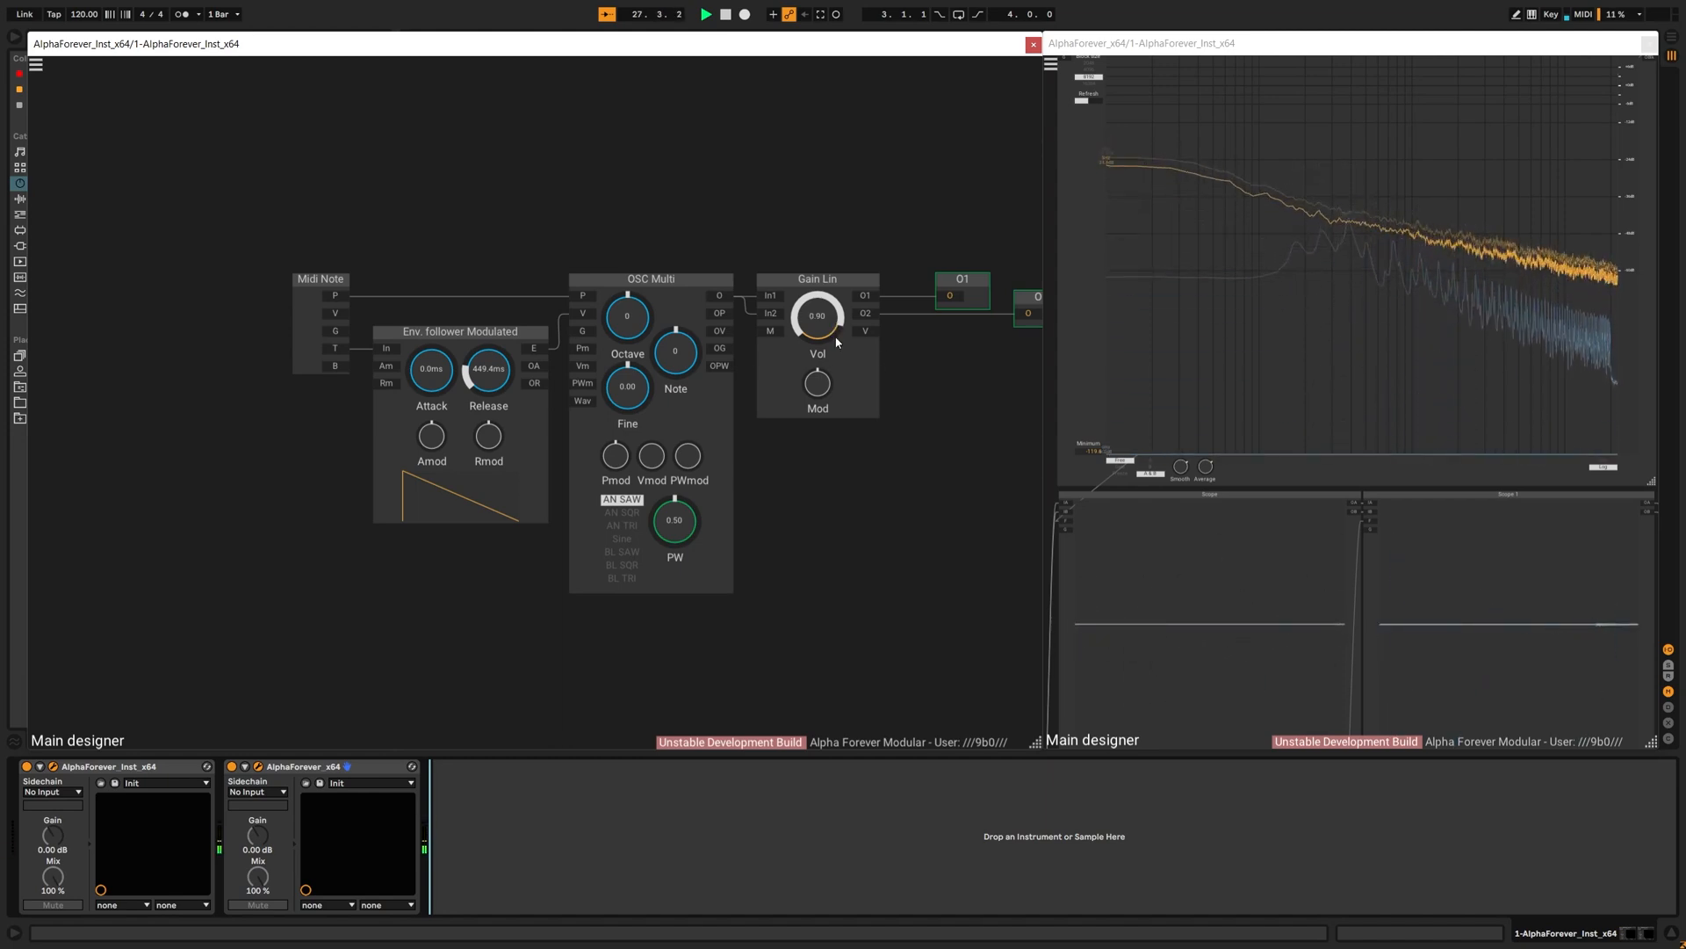
drag(818, 318, 827, 400)
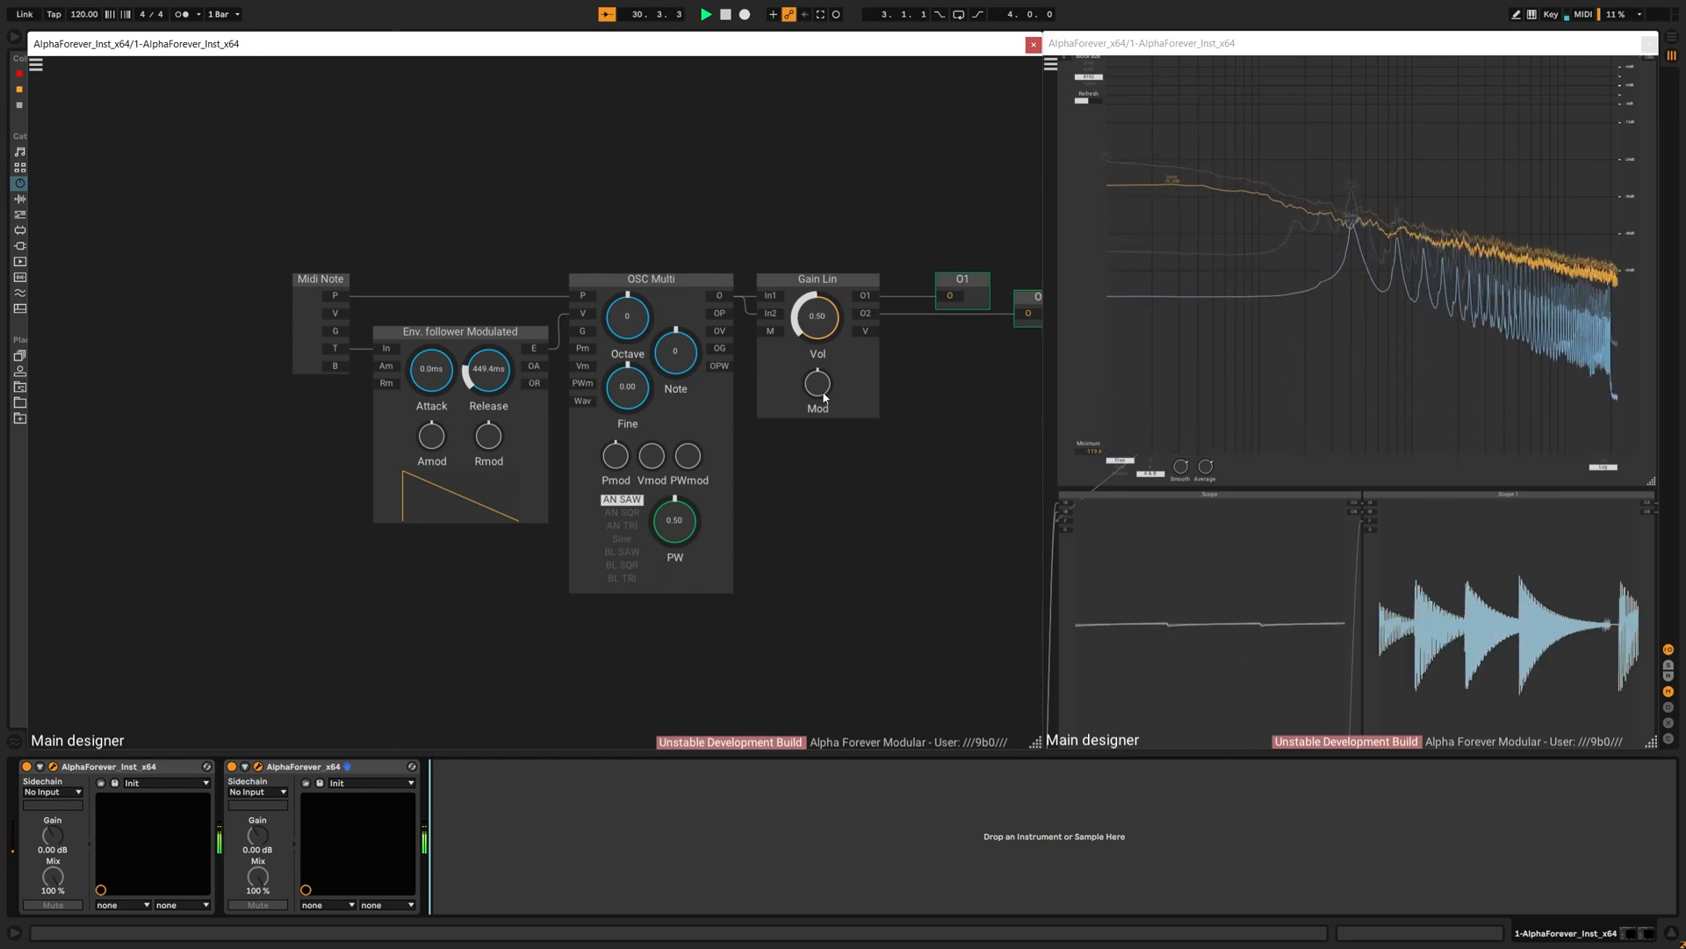
Step: Add a Euclid module and connect its T output to the envelope follower's In, replacing the Midi Note trigger
drag(481, 254, 528, 224)
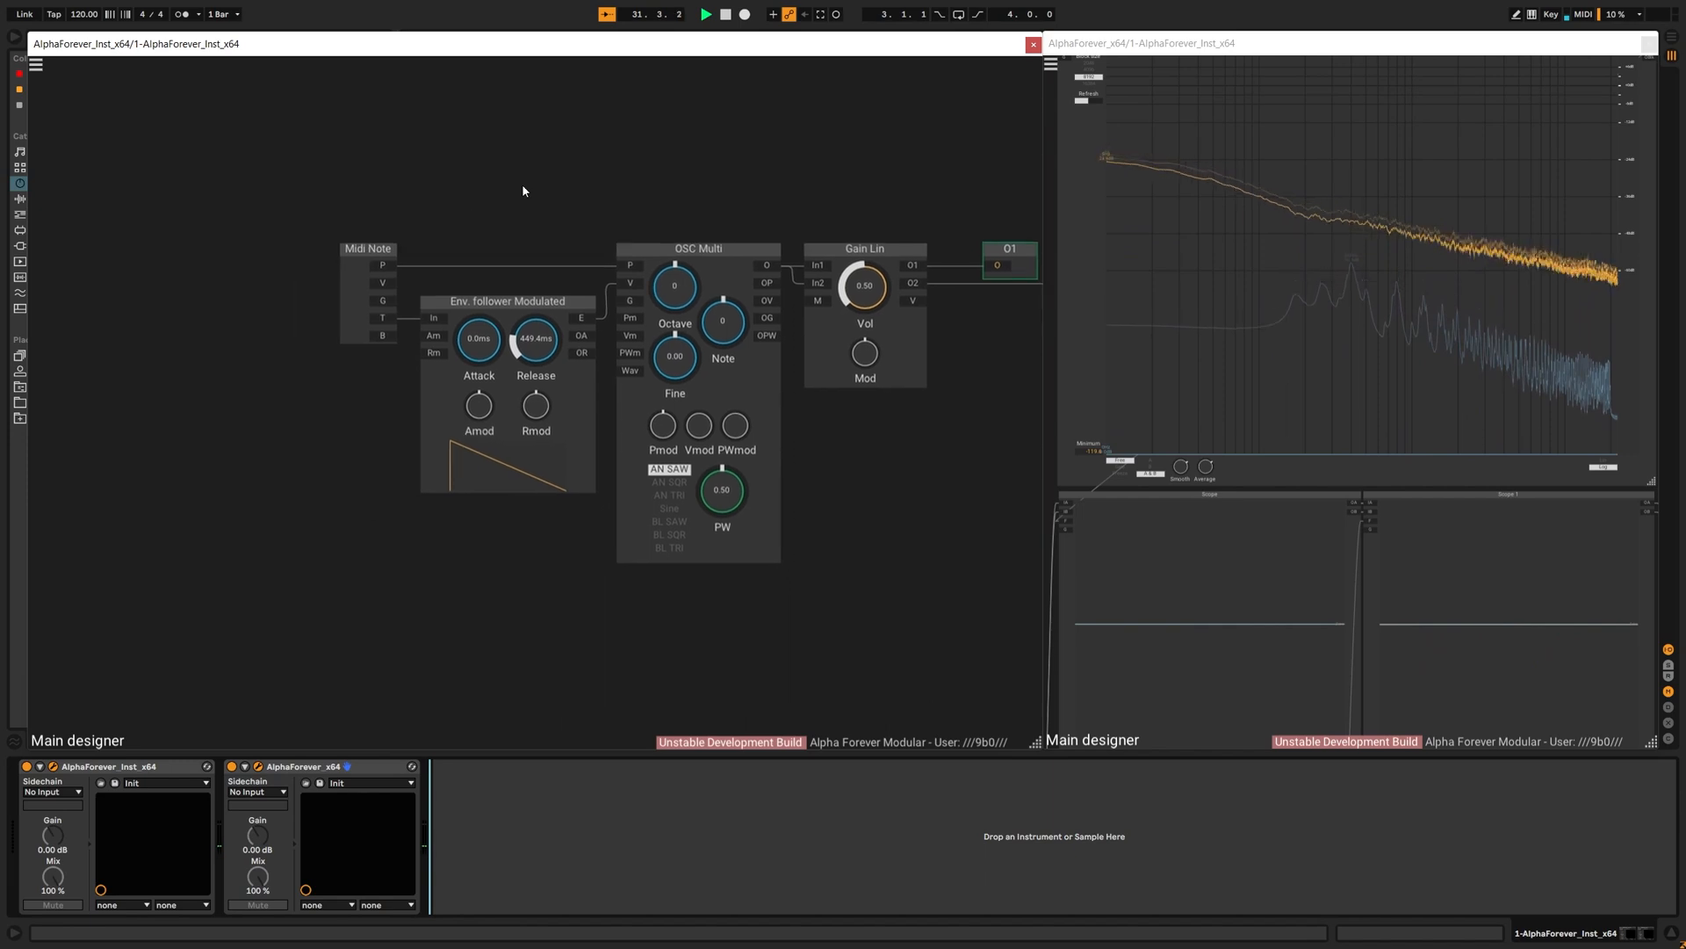
right_click(165, 462)
click(341, 417)
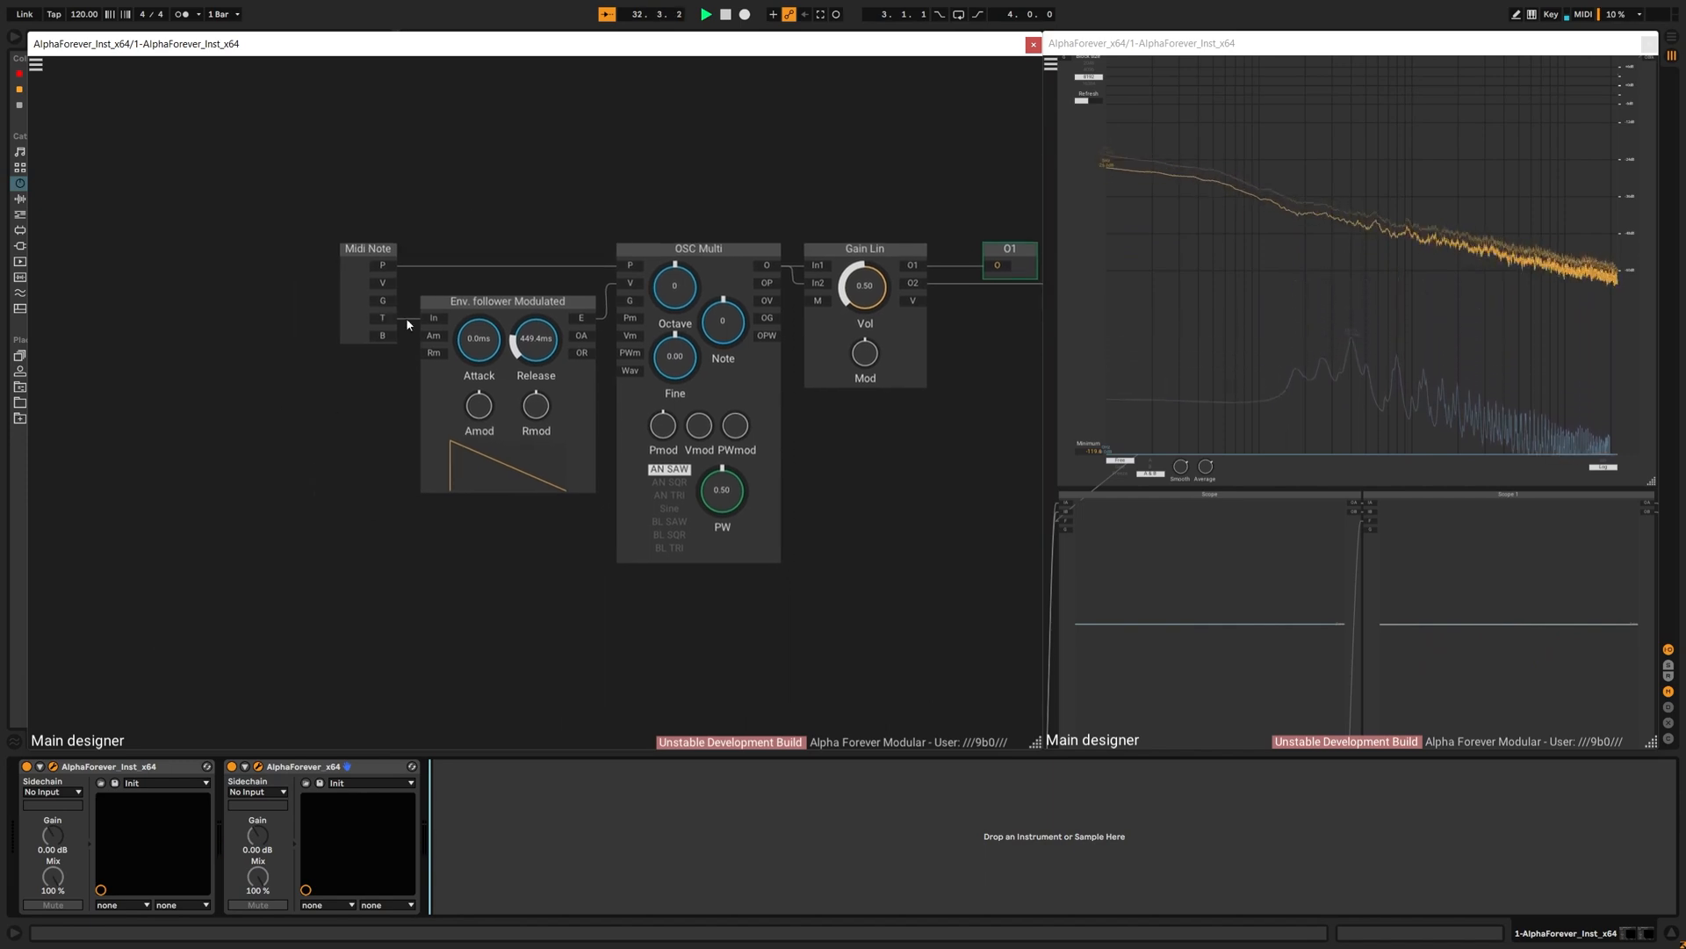
right_click(211, 408)
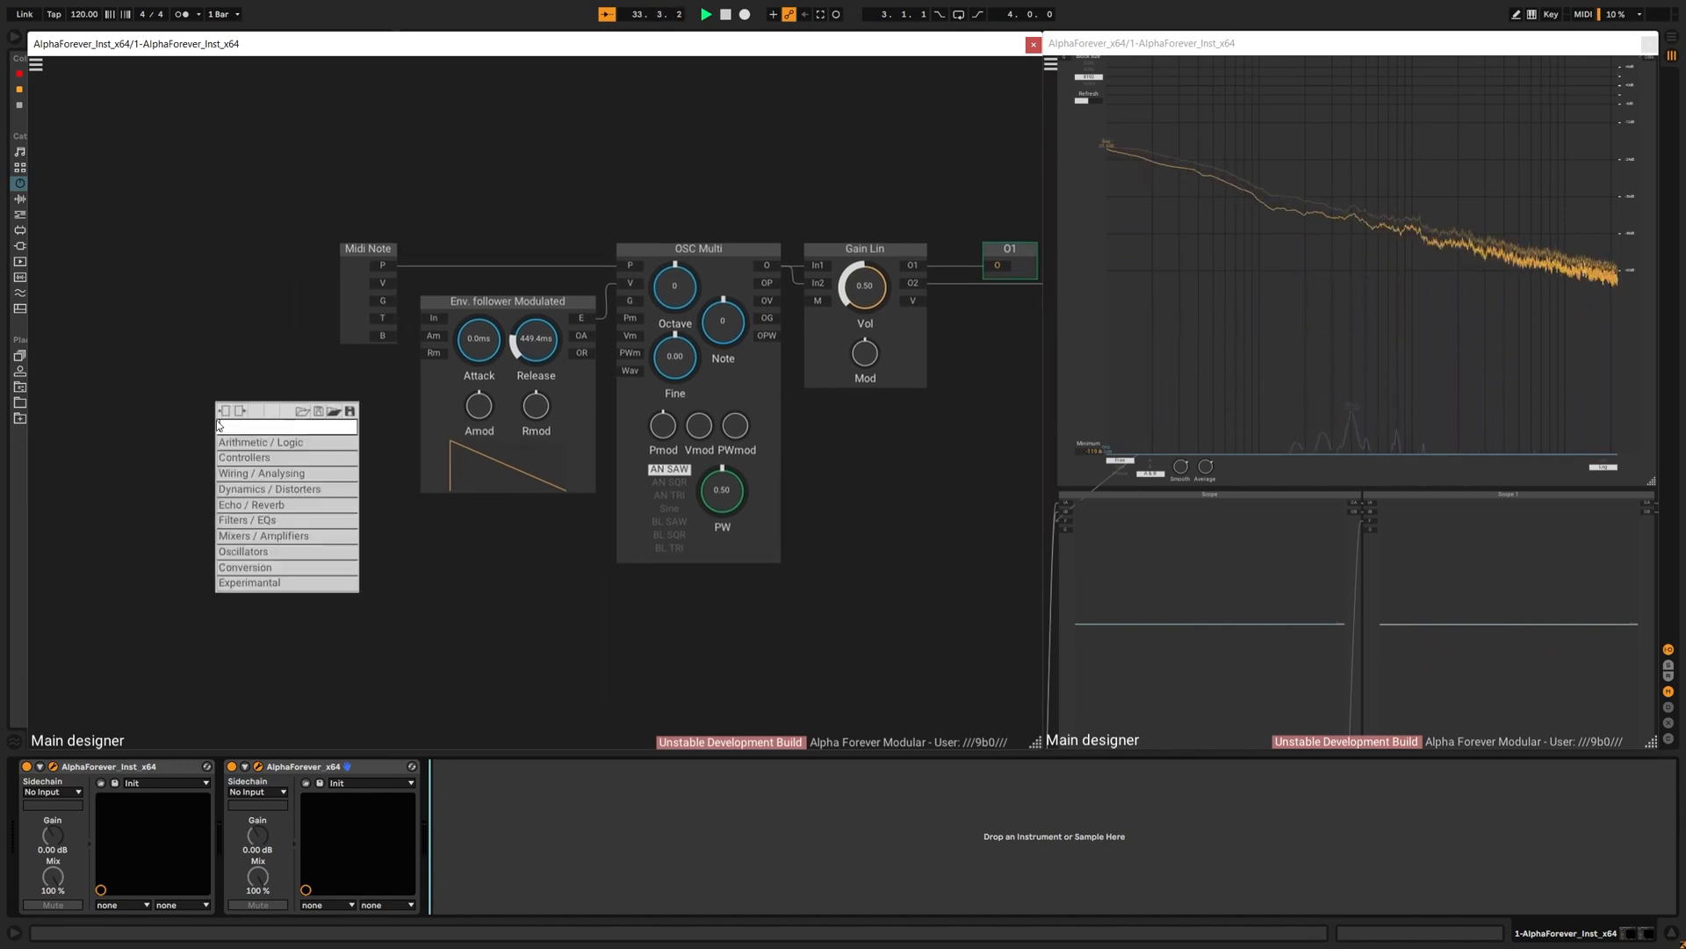
text(euc)
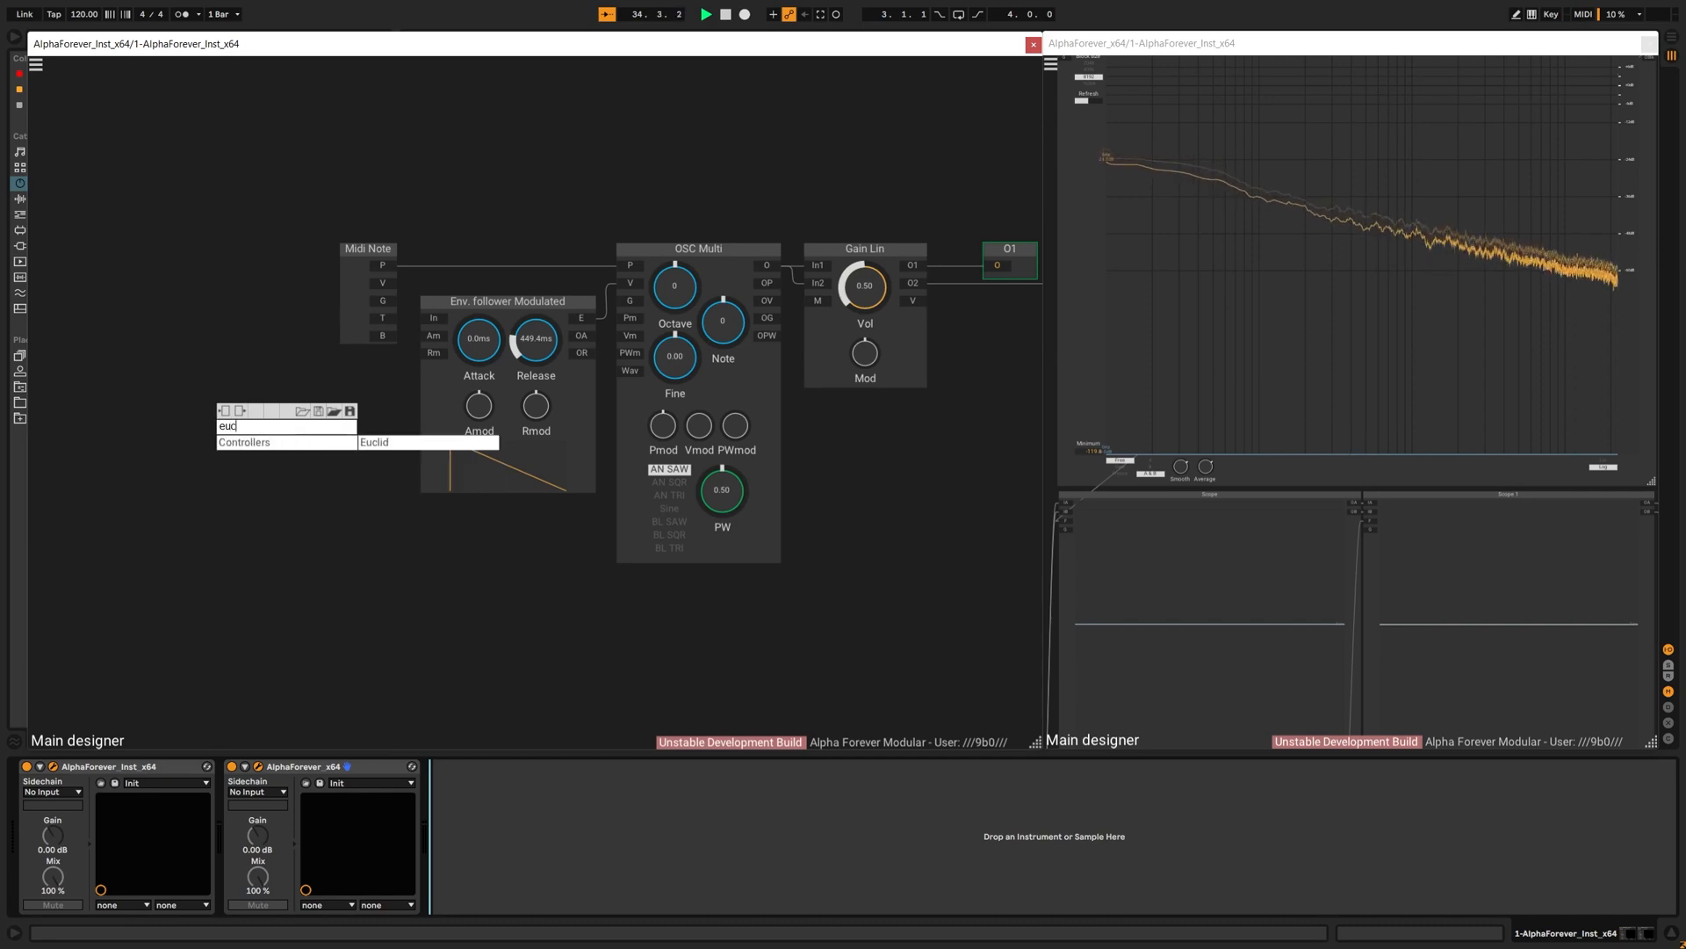
click(464, 443)
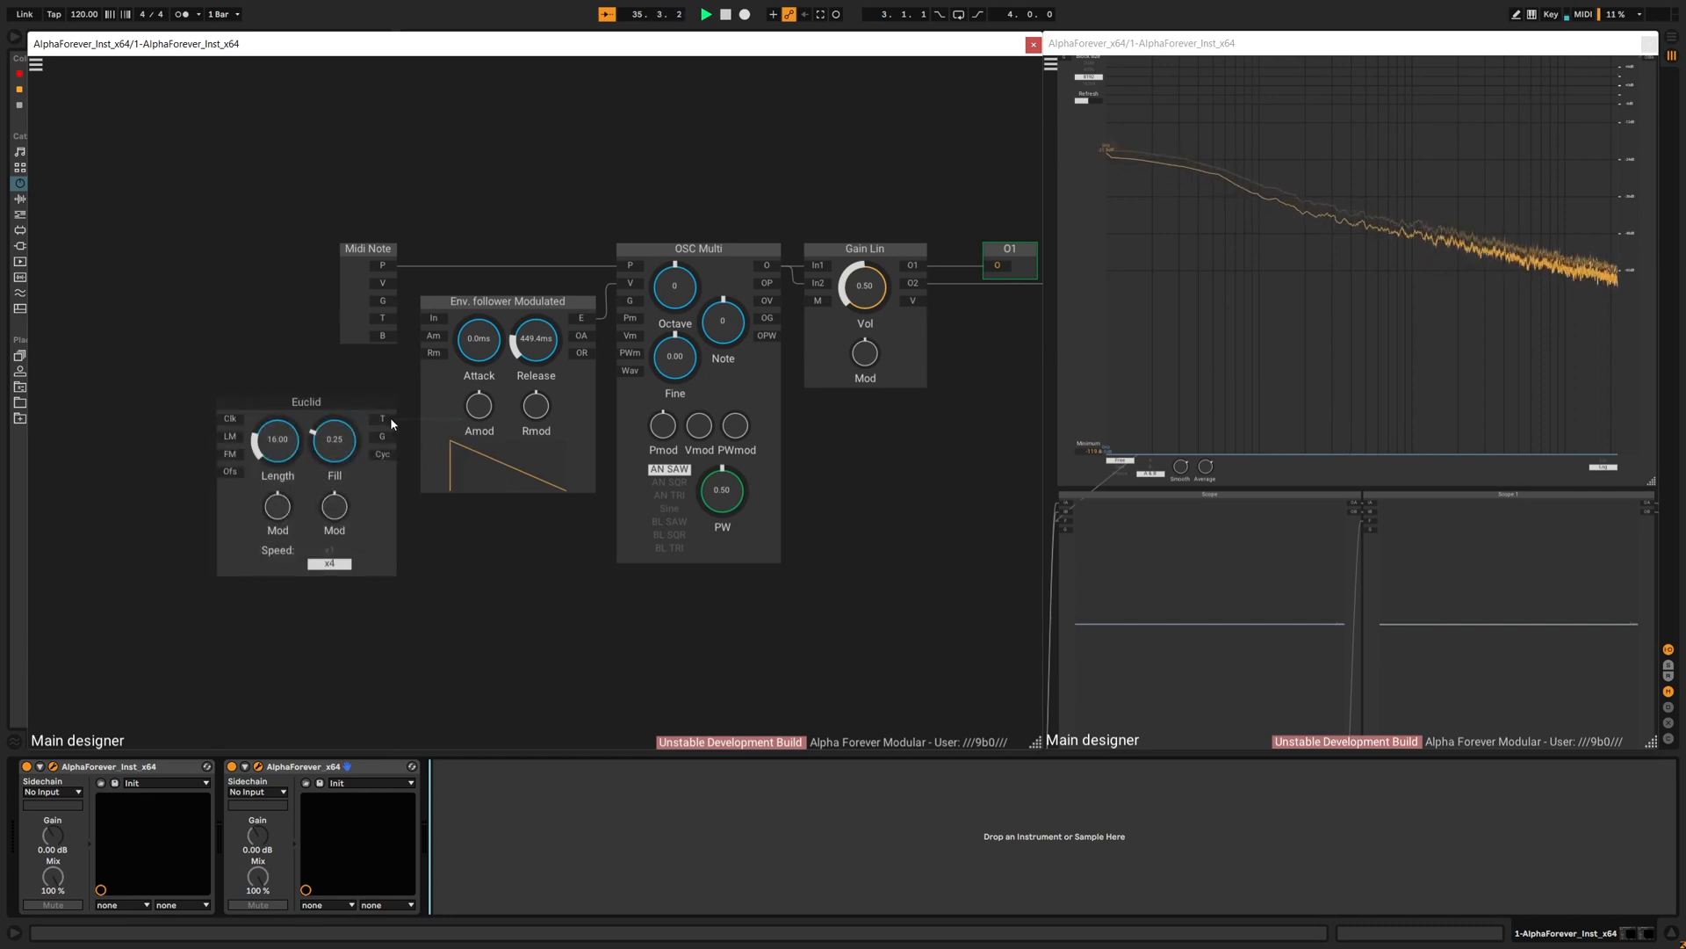
drag(443, 323, 436, 319)
Step: Add a Clock module driving Euclid's Clk input from its 1/4 output, and move it farther from Euclid
drag(200, 381, 326, 372)
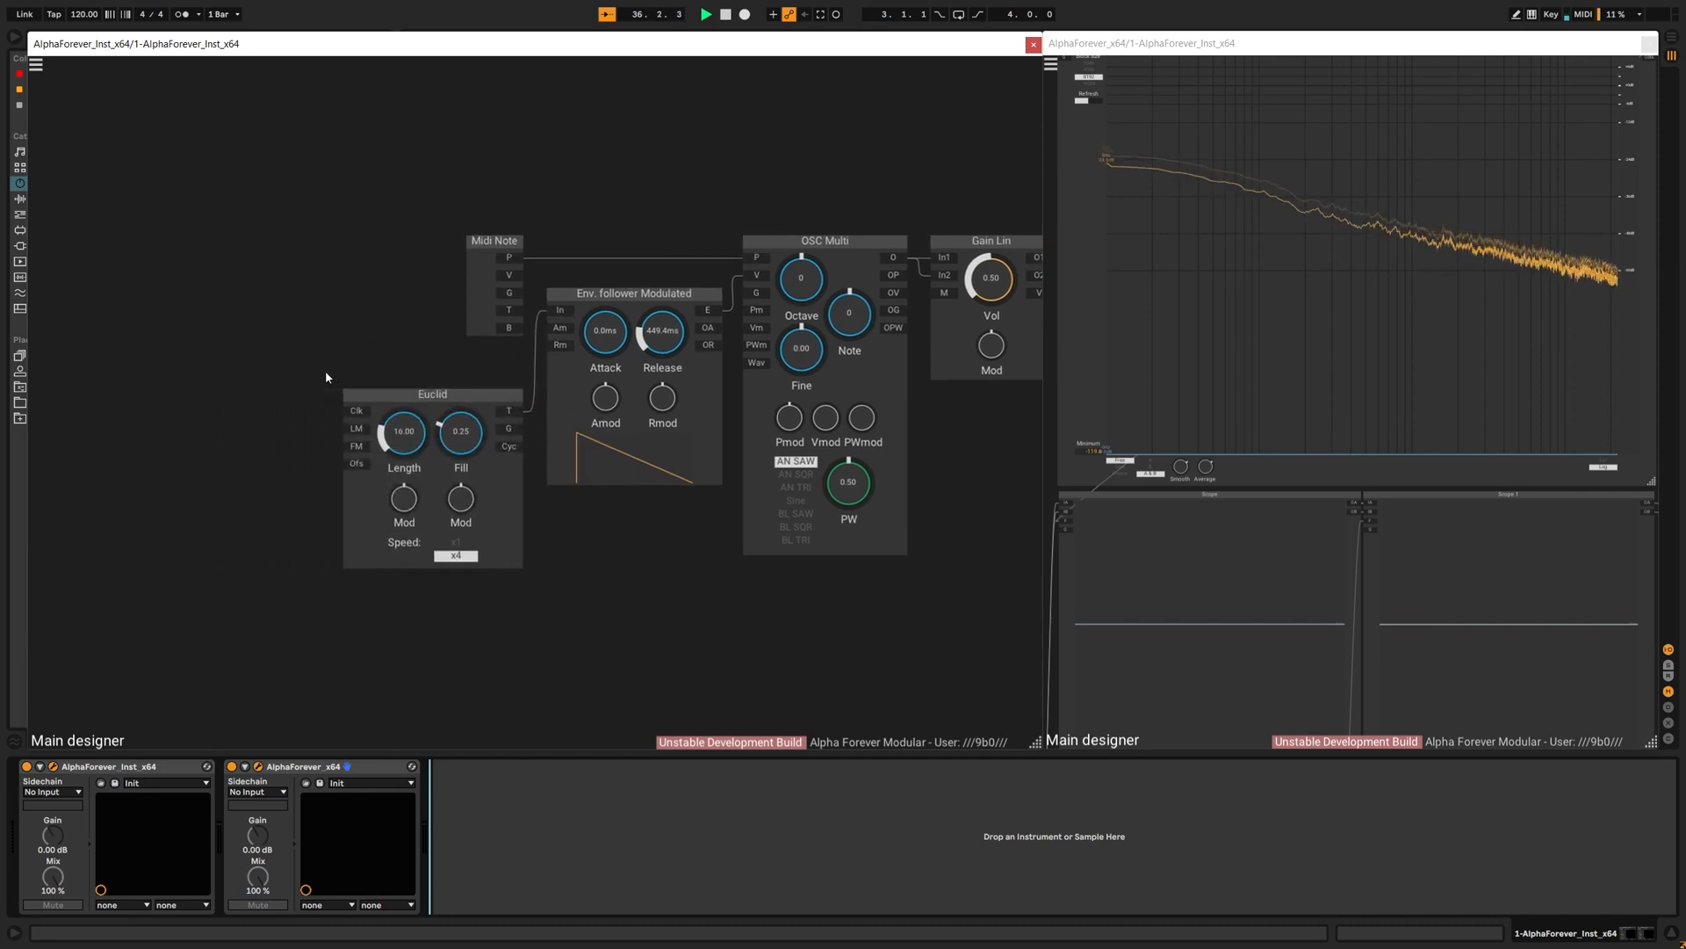
double_click(350, 415)
text(clock)
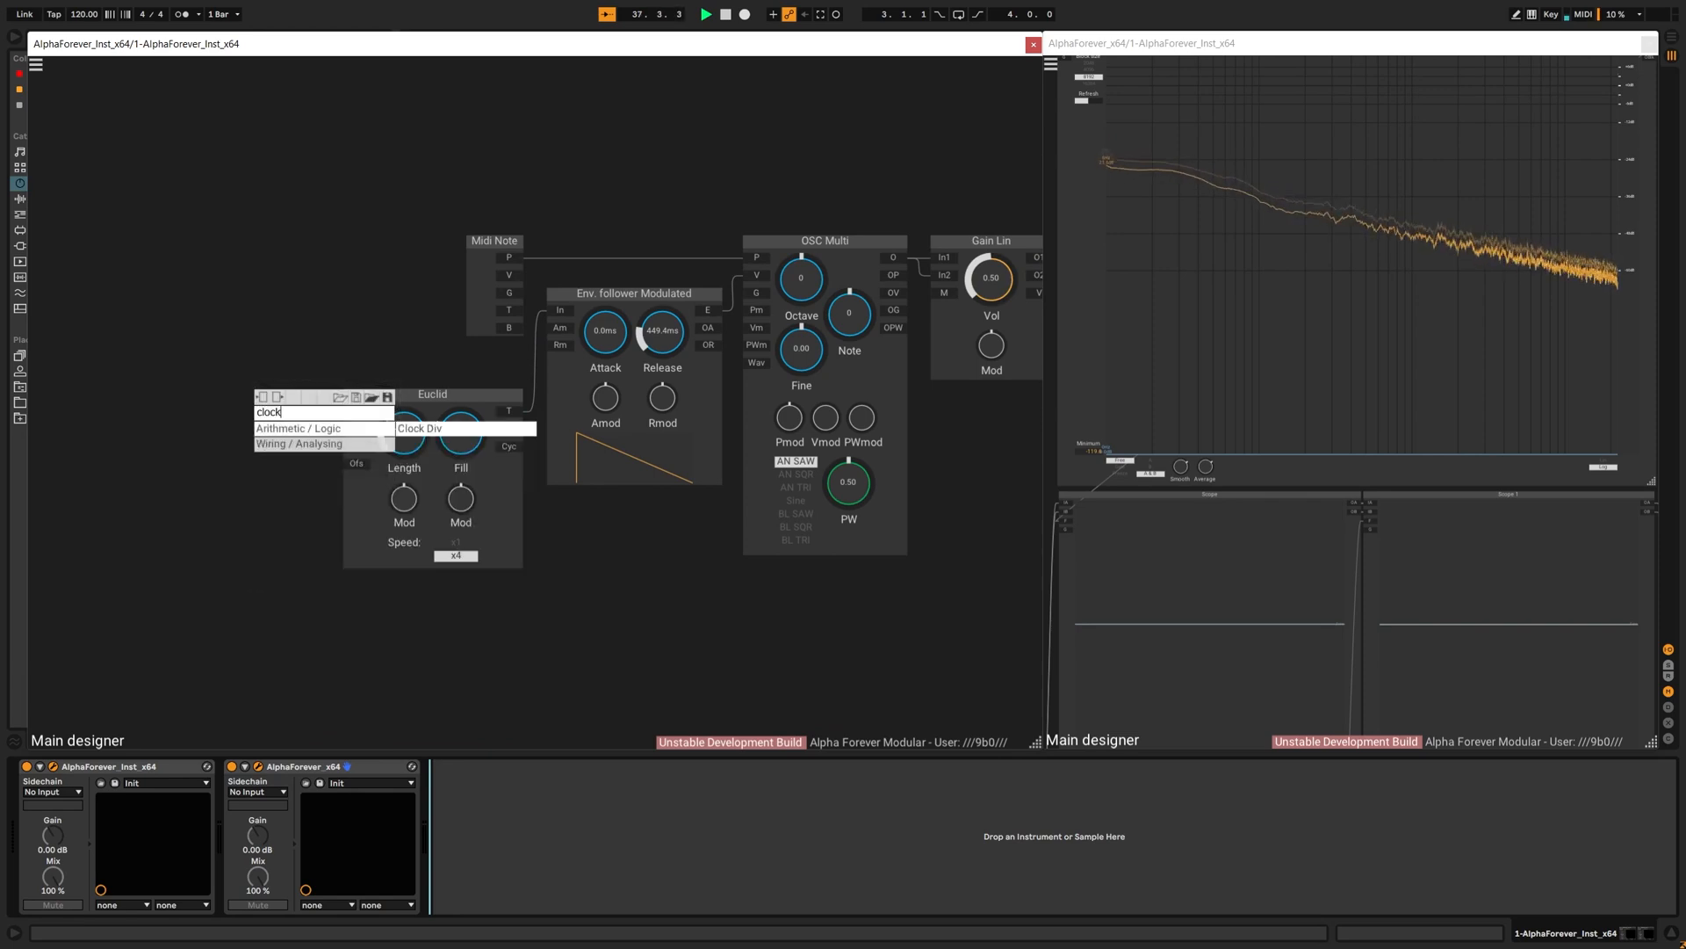
click(466, 427)
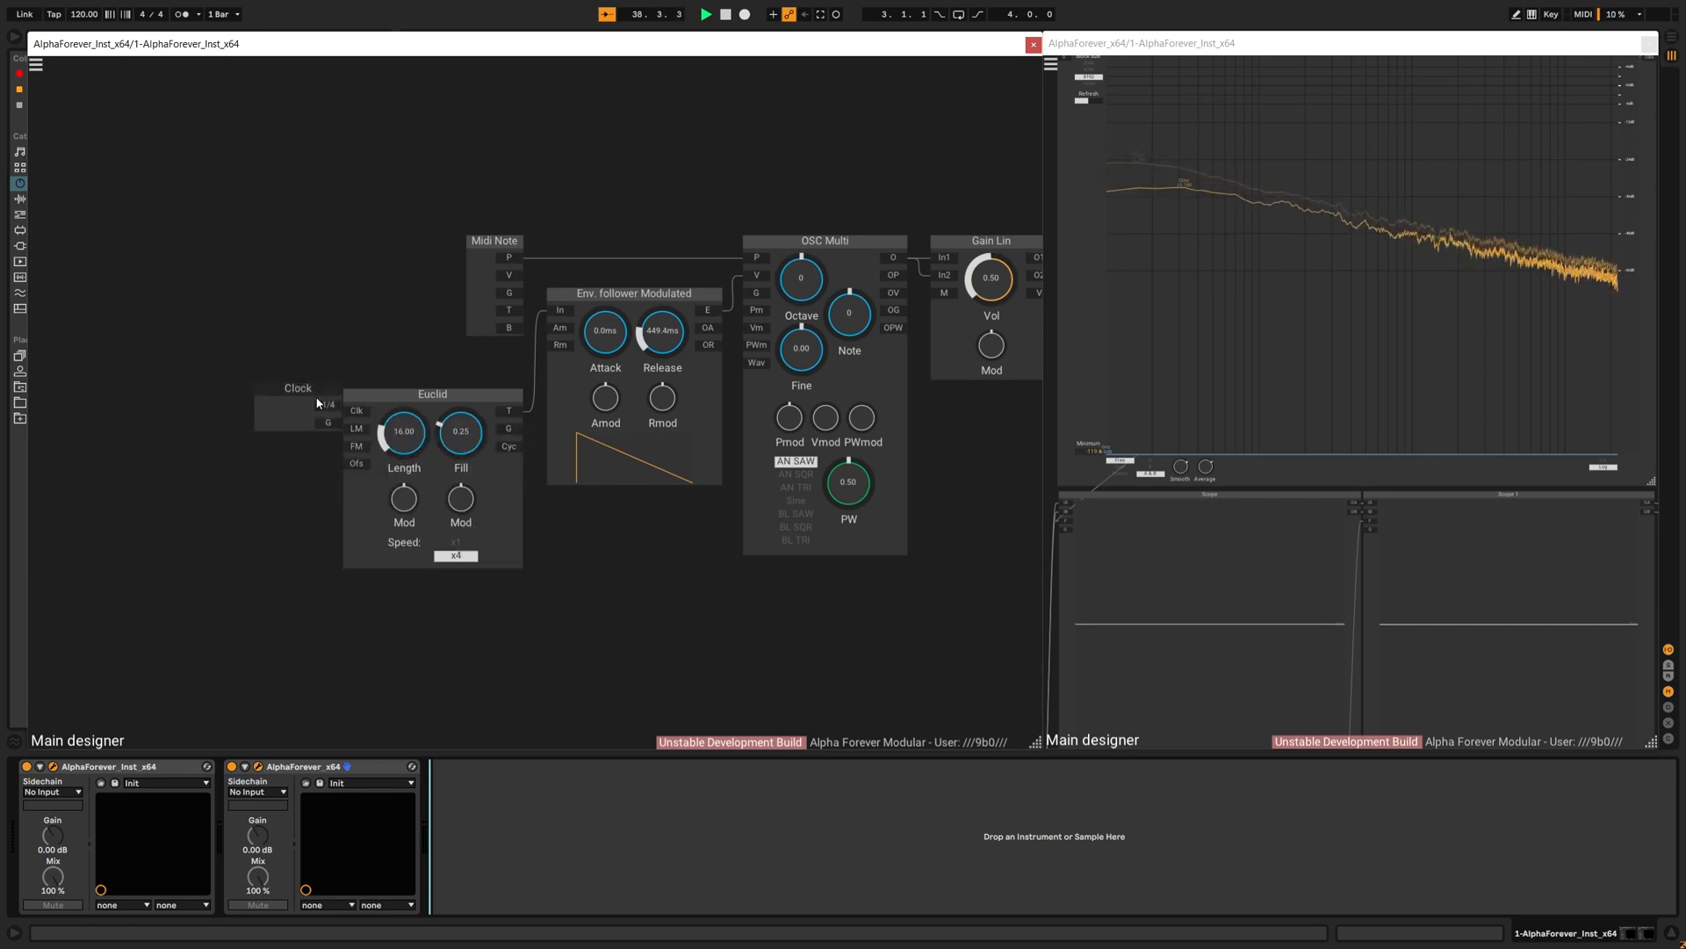
drag(311, 389, 164, 390)
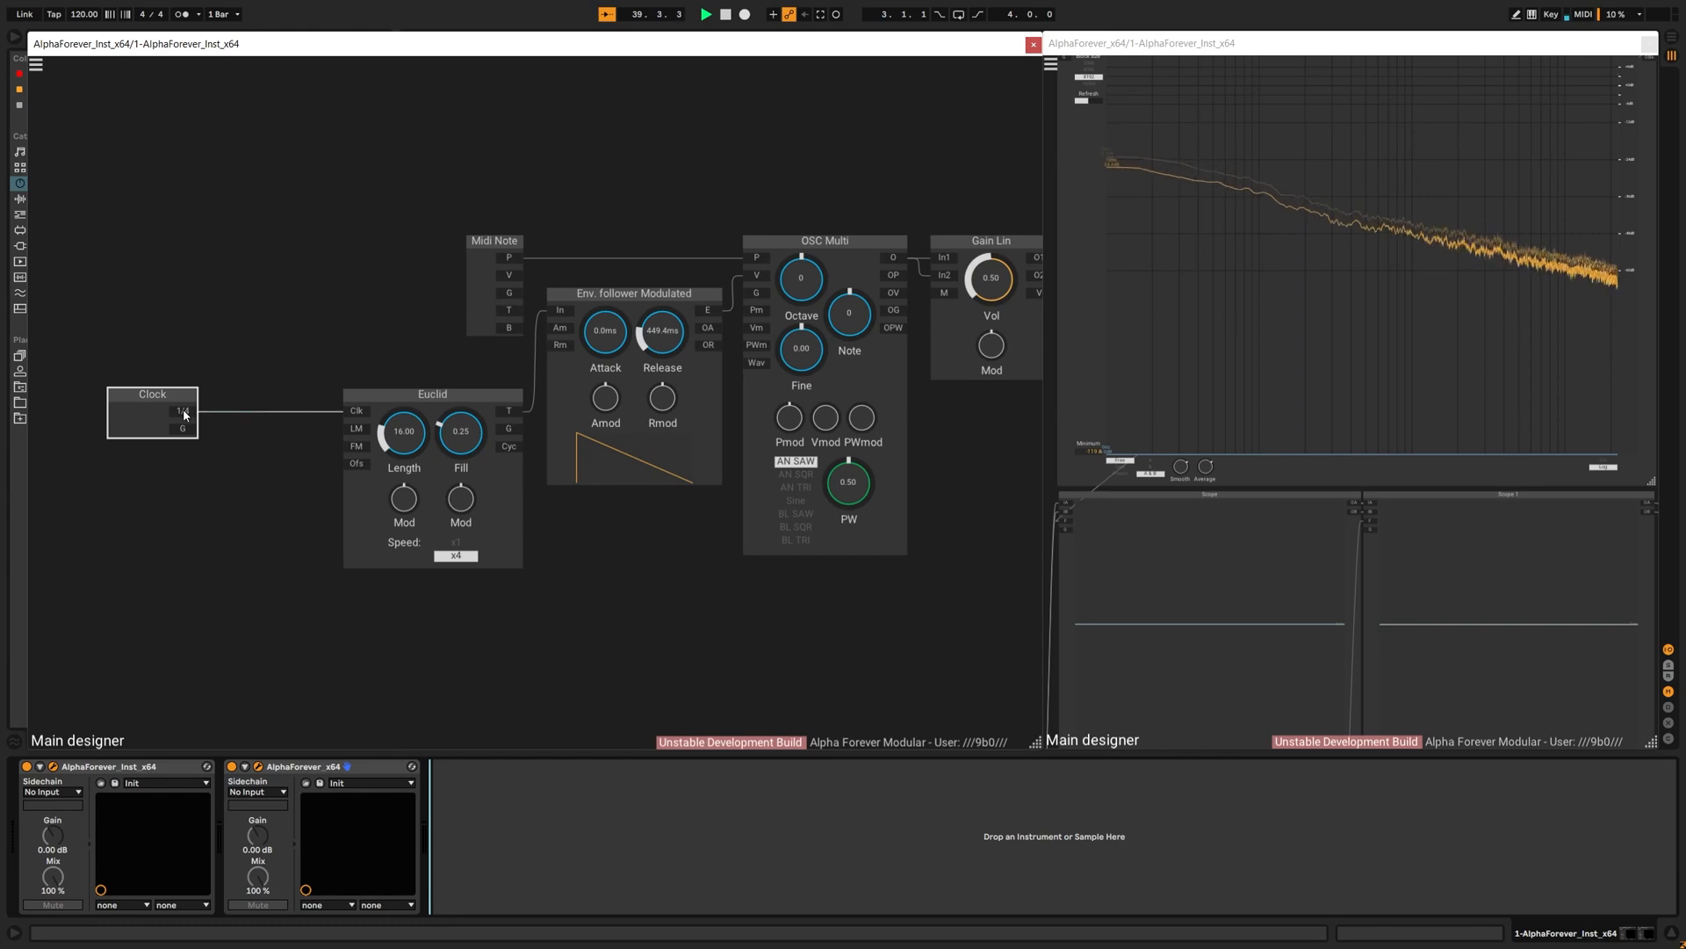
Step: Insert a Variable module between Clock and Euclid, connect Clock's G output to its Trg, and reset the playback to the start
double_click(185, 412)
text(var)
key(Return)
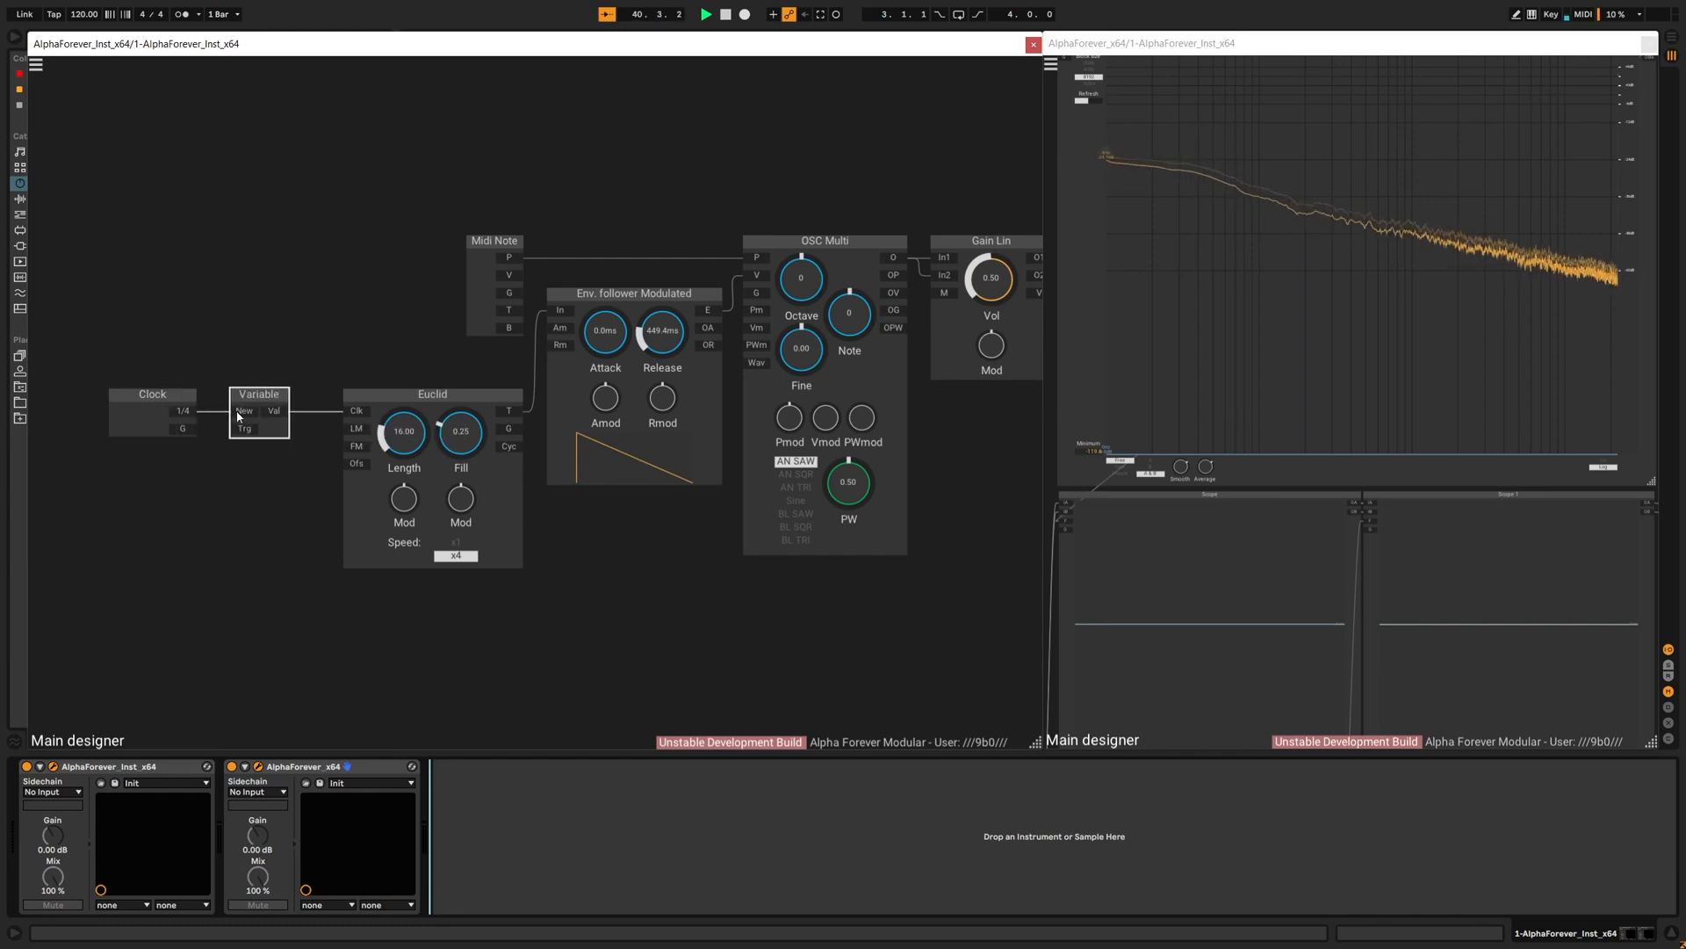
drag(202, 436, 249, 432)
drag(363, 402, 341, 408)
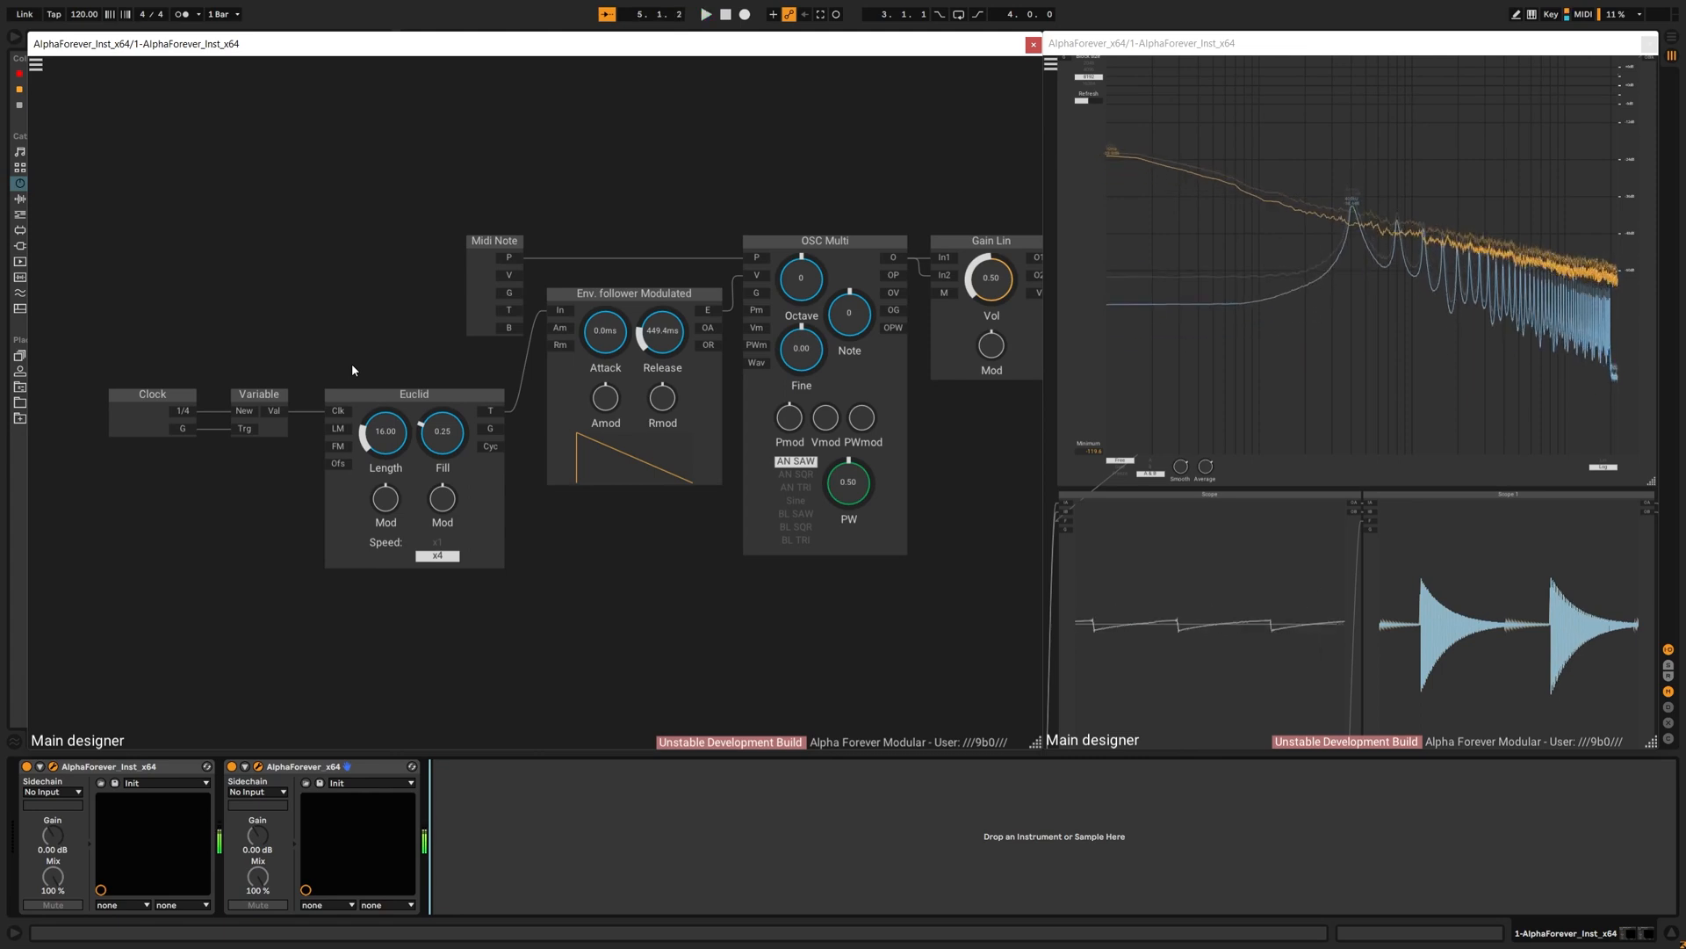
key(space)
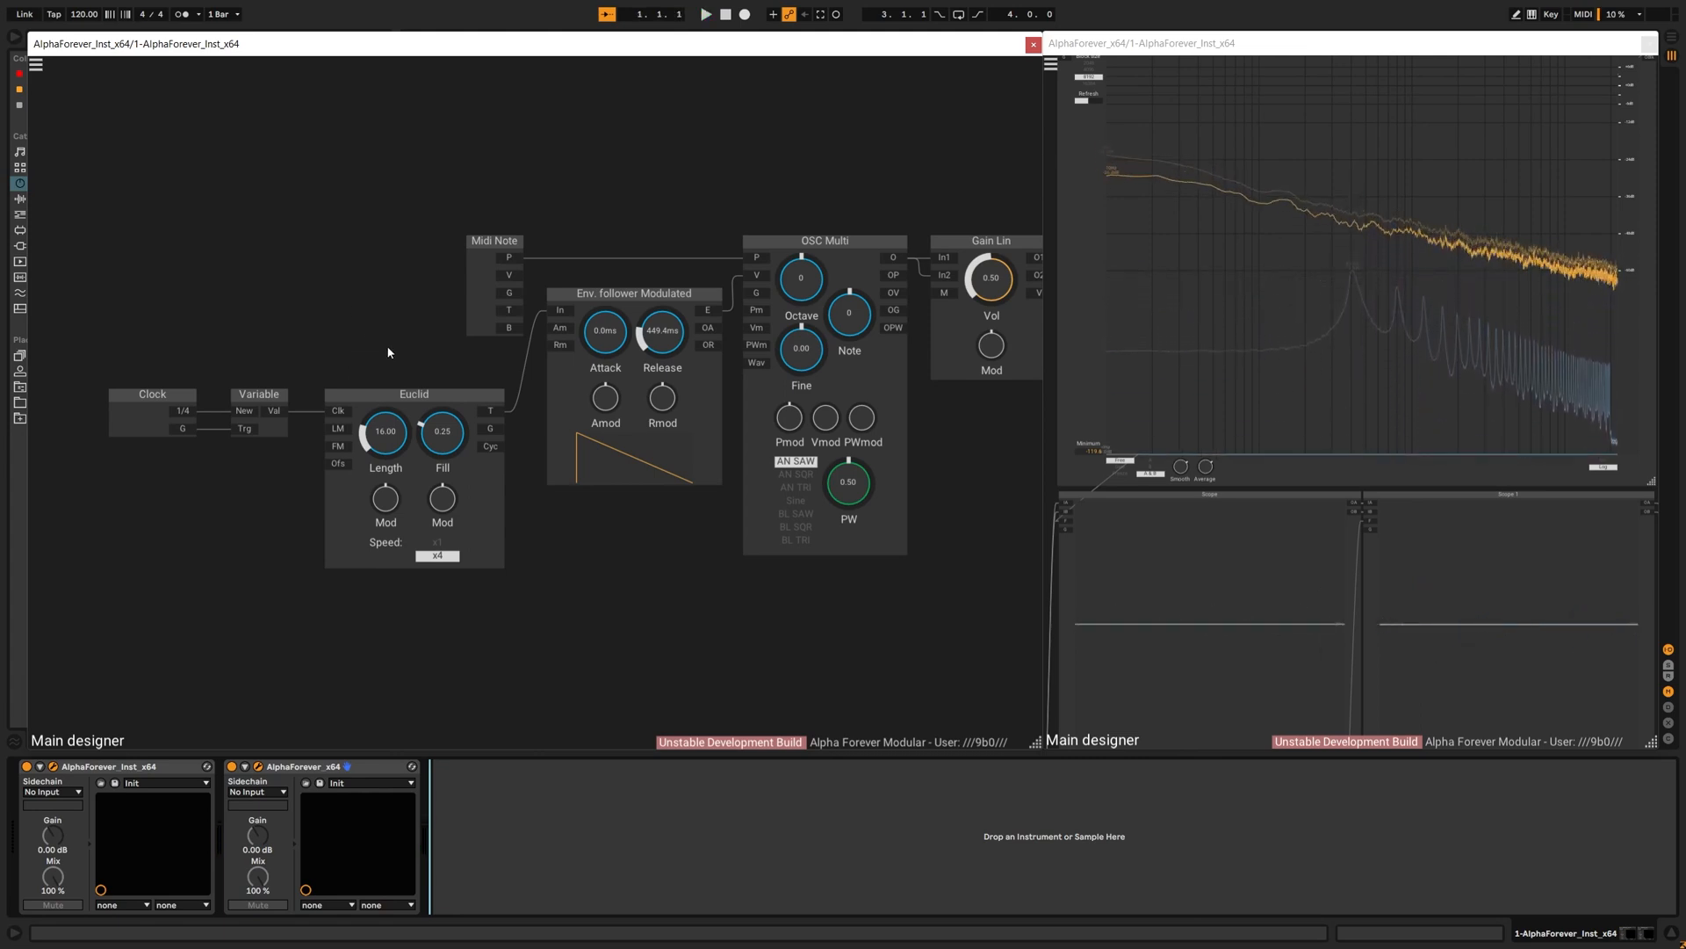
Step: Move the Clock, Variable and Midi Note modules away from Euclid and the envelope follower to make room
drag(282, 349, 444, 374)
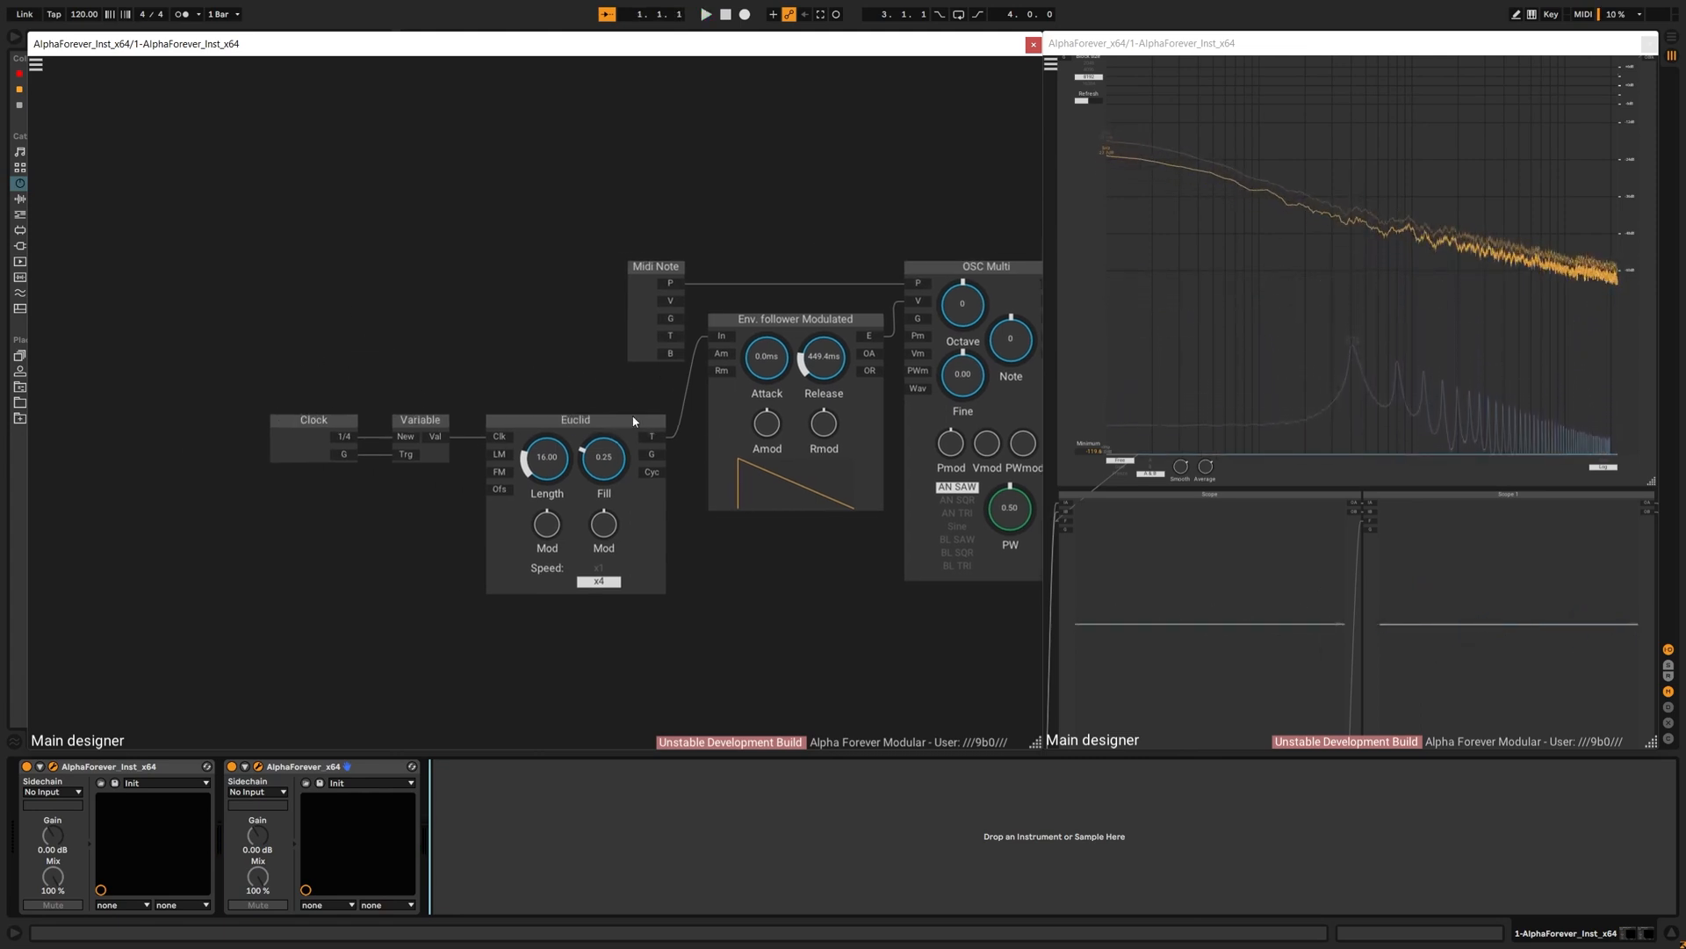
drag(178, 361, 740, 713)
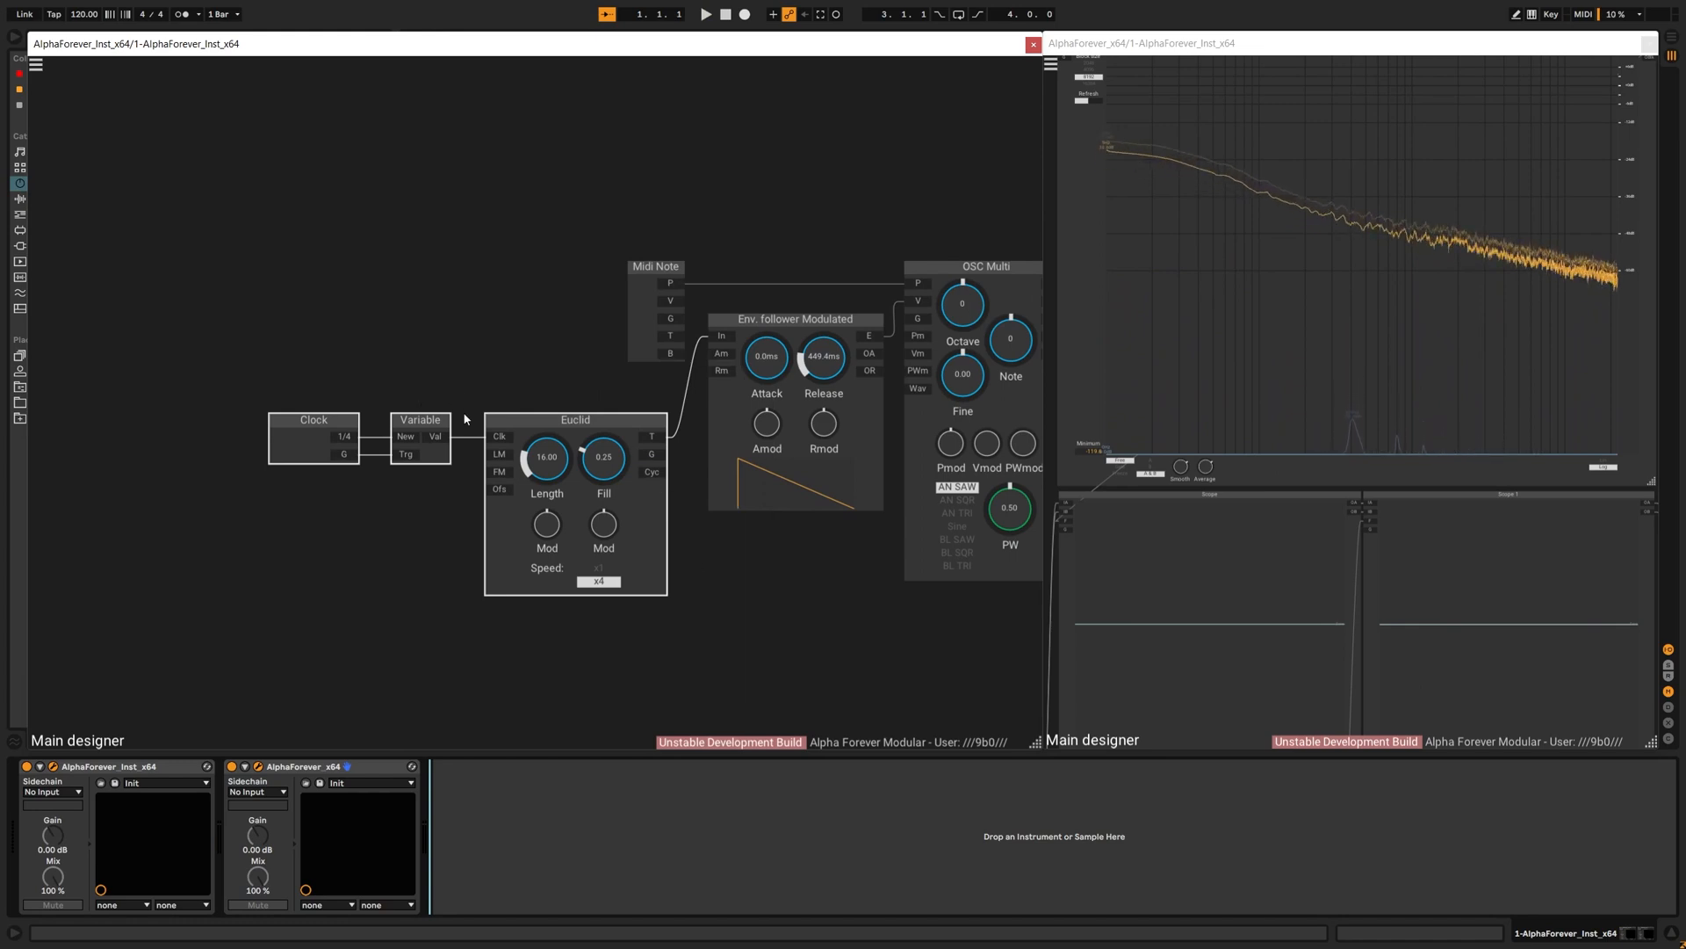
click(258, 368)
drag(290, 434, 380, 418)
drag(656, 266, 364, 265)
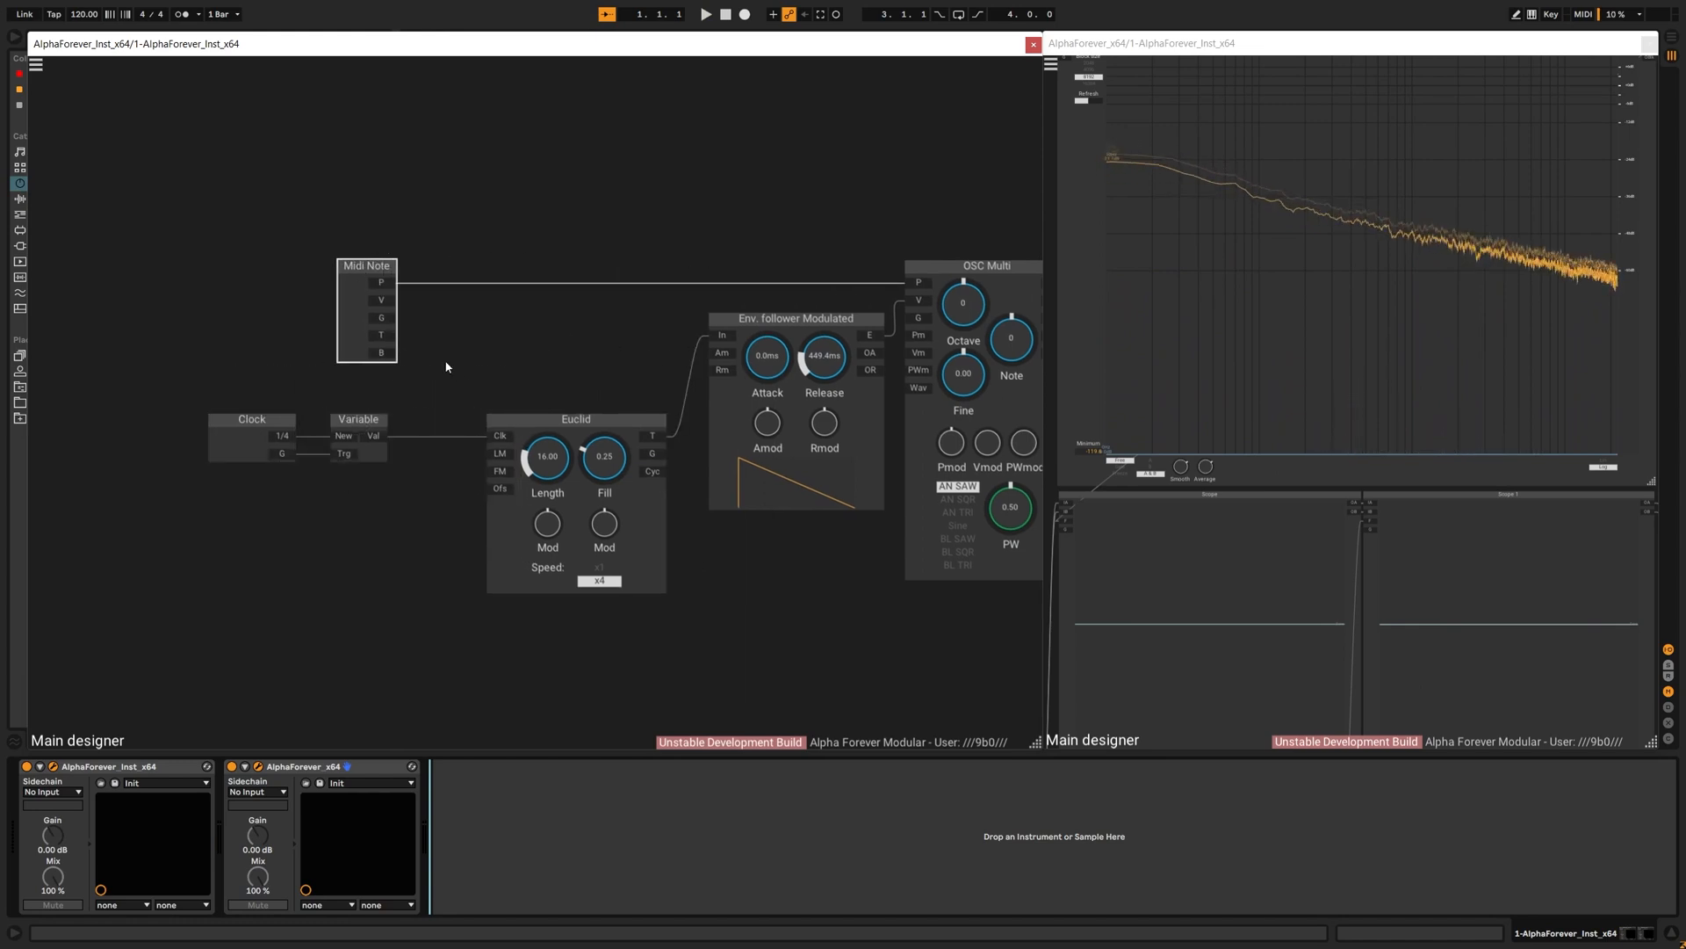
click(446, 367)
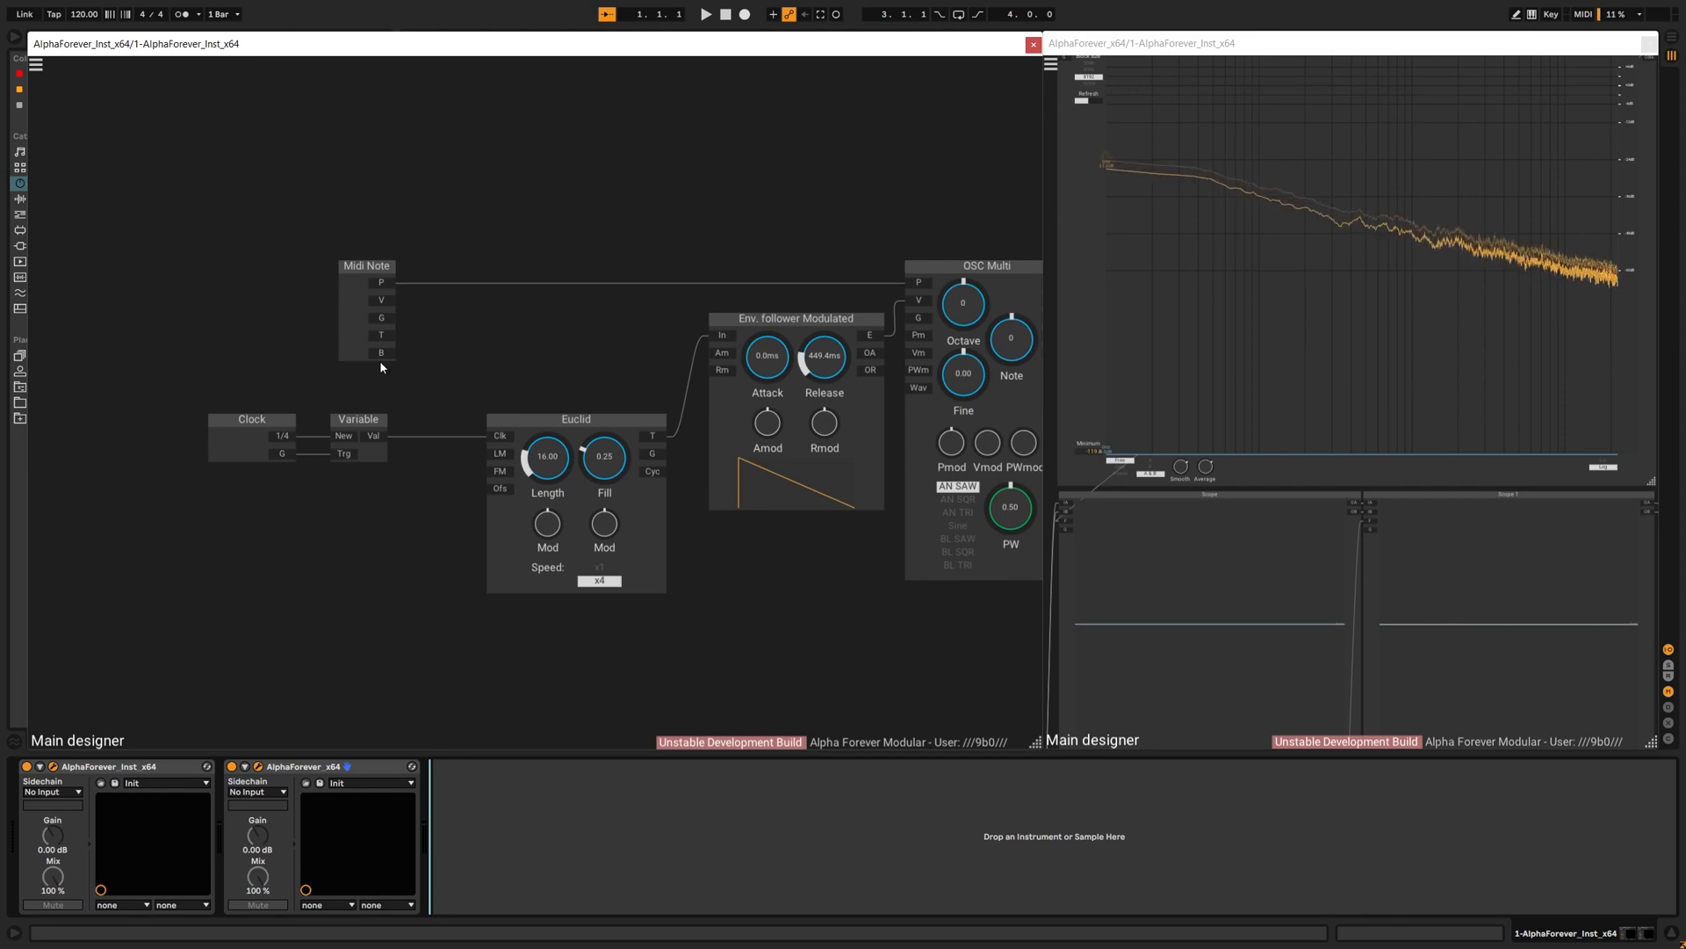
Step: Try a second Variable module between Variable and Euclid, triggered by Midi Note's G output, and delete it
double_click(455, 397)
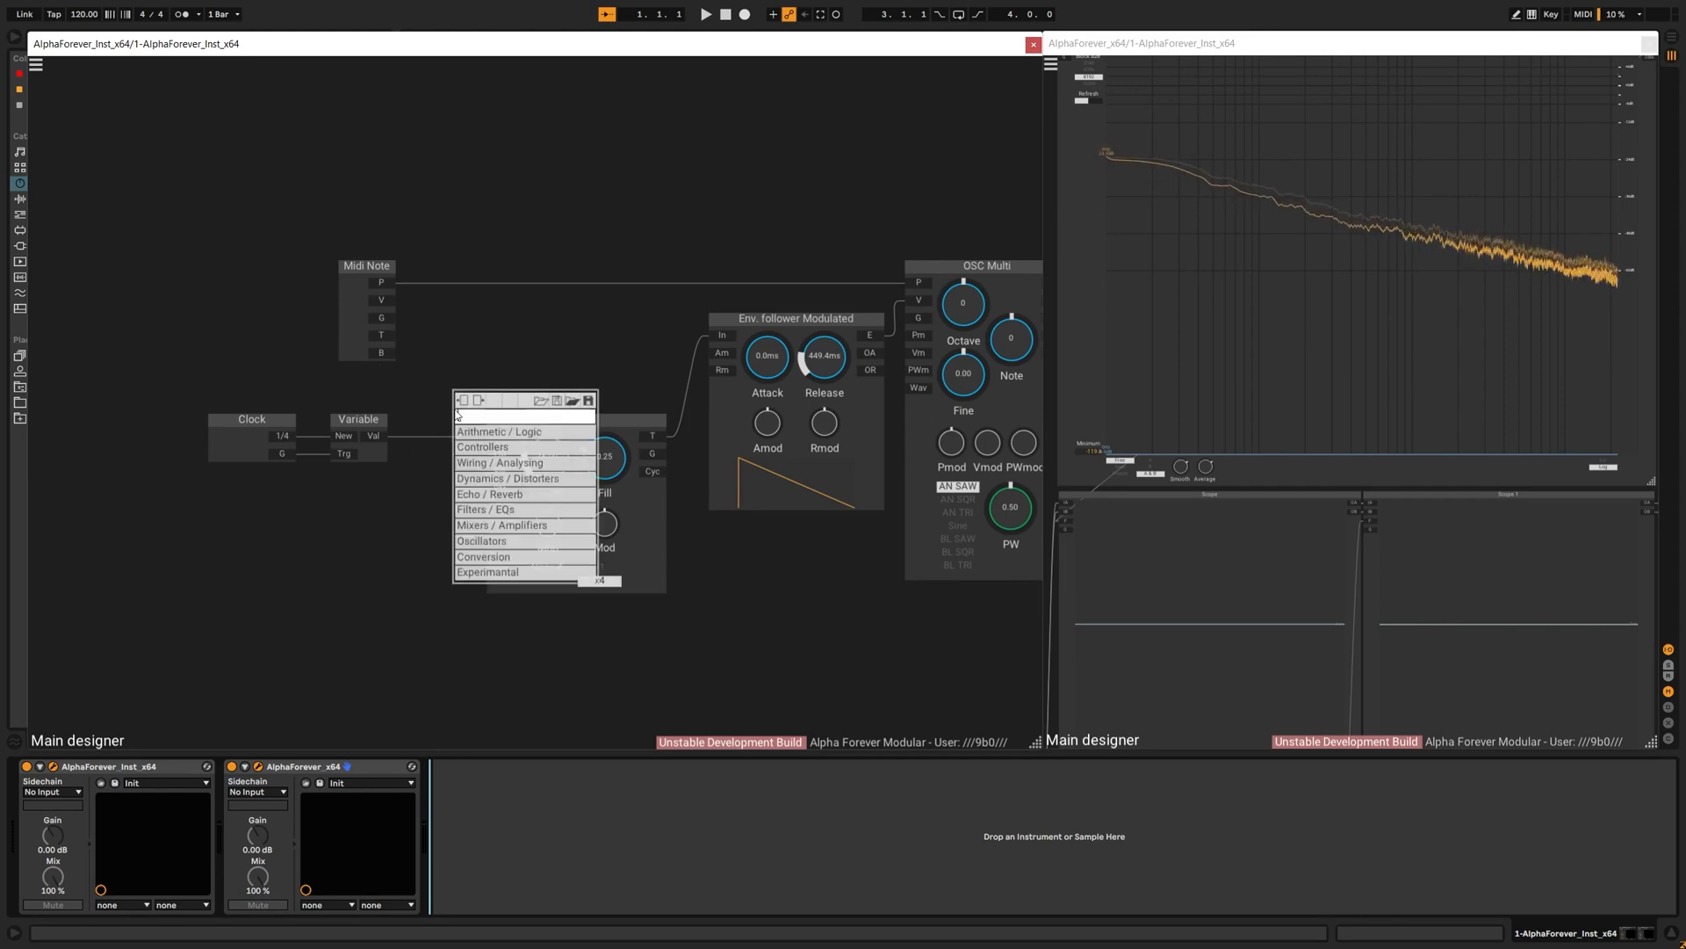
text(var)
click(623, 431)
drag(464, 406, 446, 439)
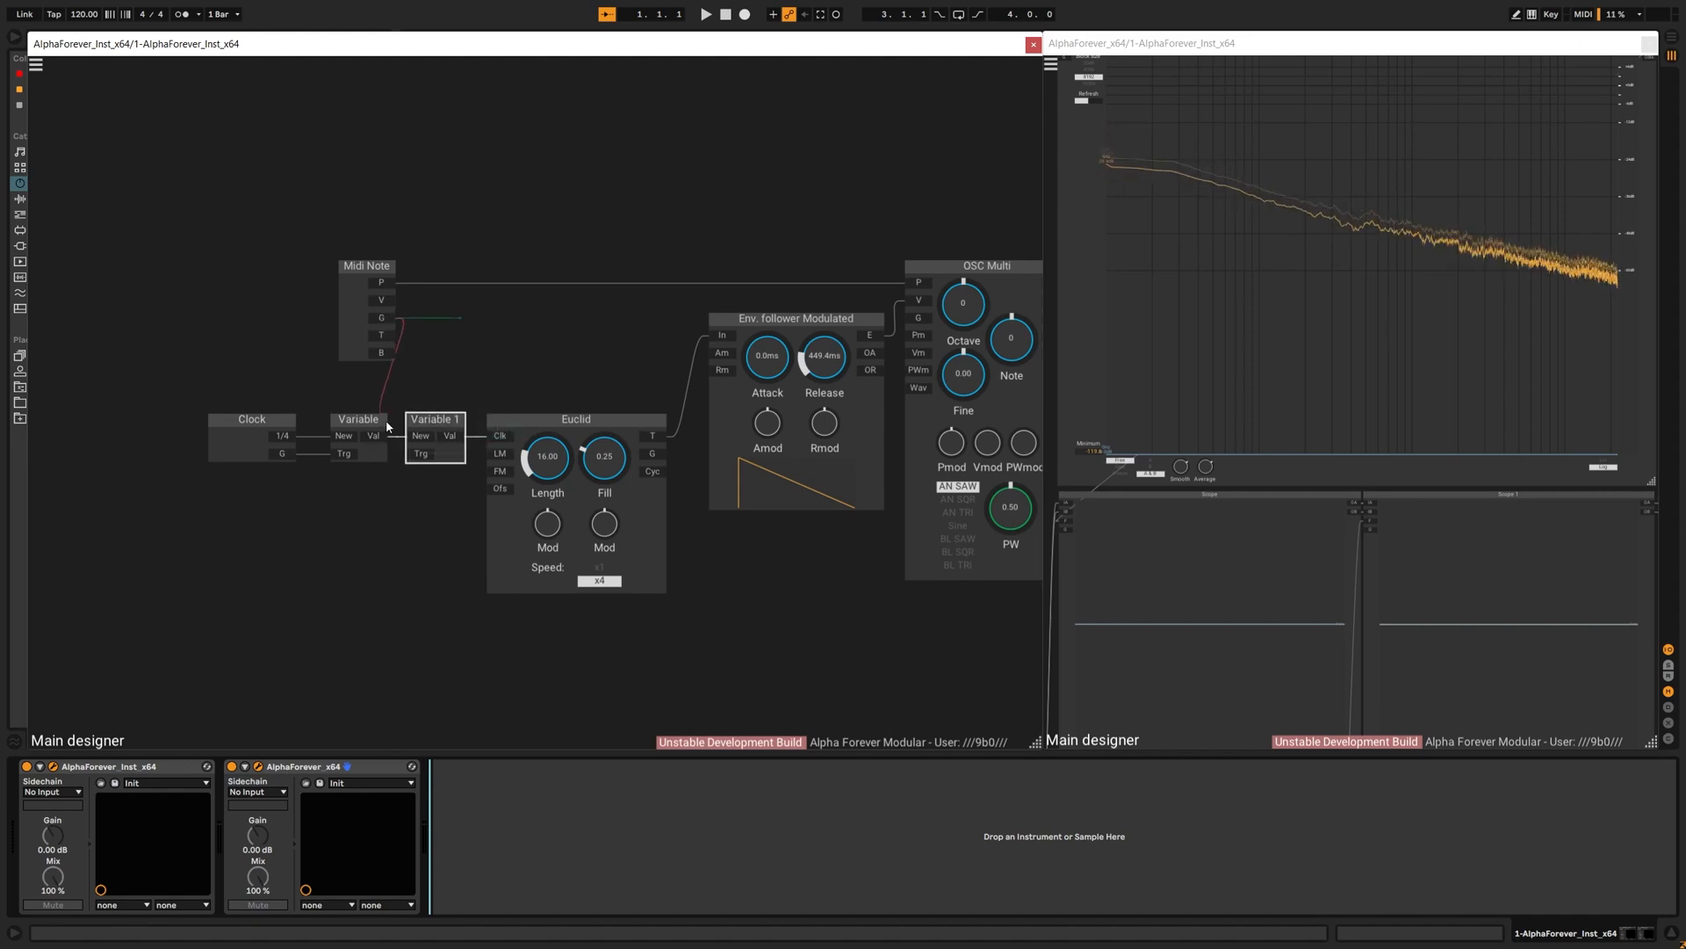
drag(388, 427, 415, 454)
drag(369, 268, 354, 269)
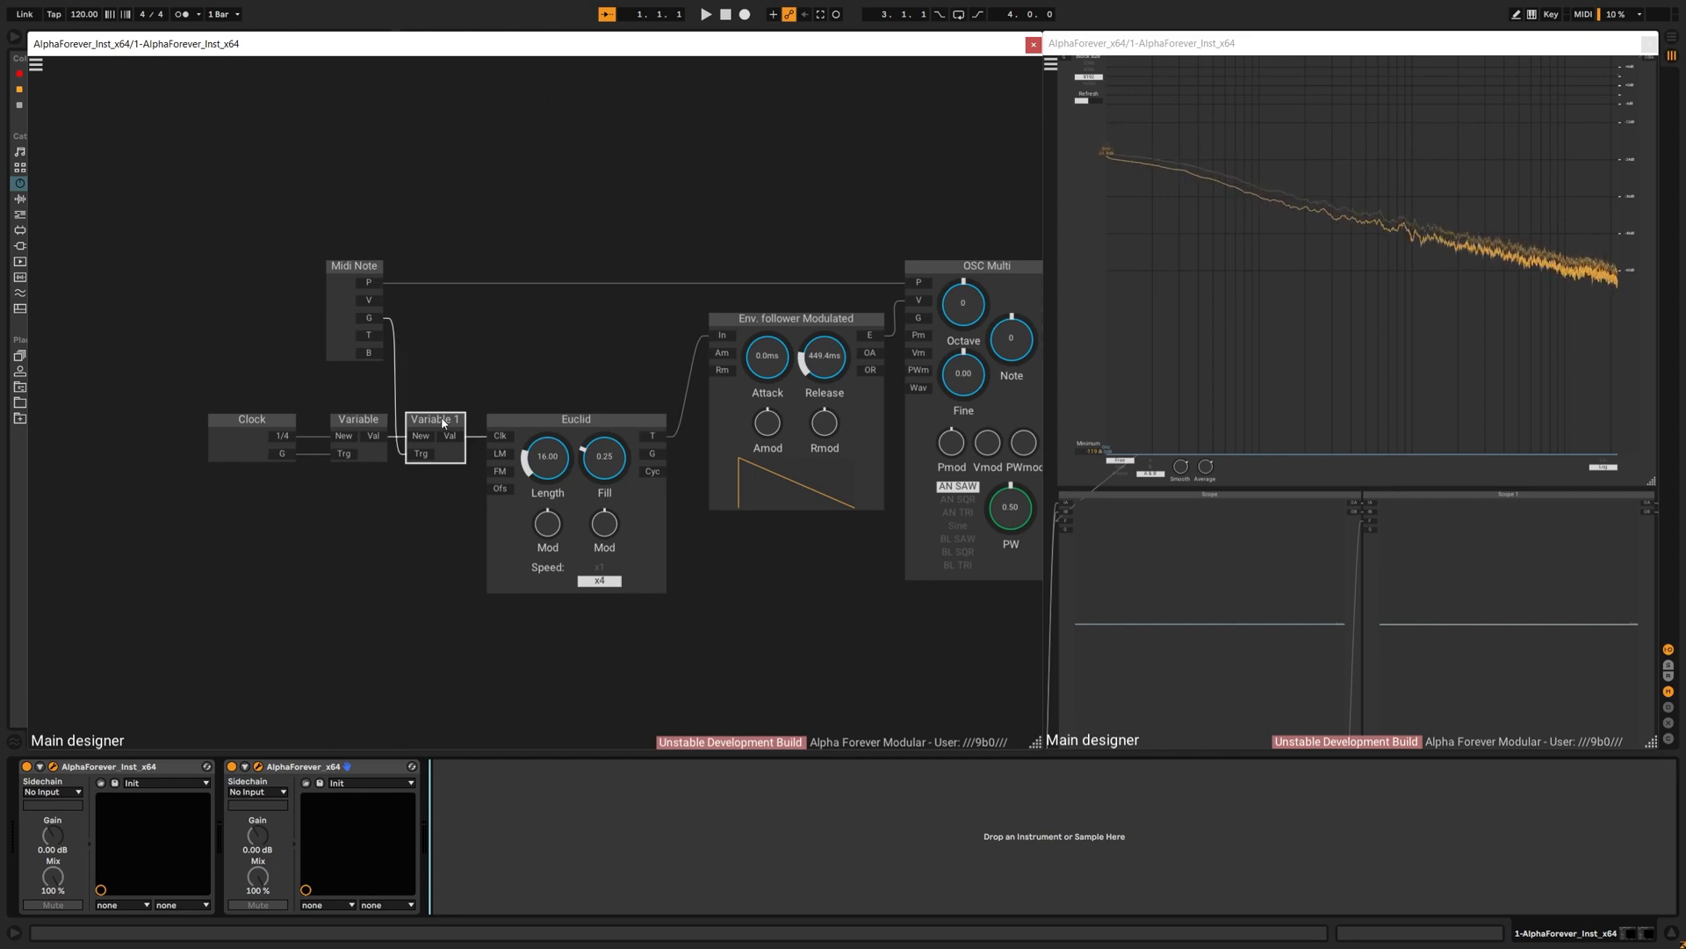
key(Delete)
Step: Insert a Mul module between Clock's G output and Variable's Trg, with Midi Note's G output on its B input, and stop the playback
drag(350, 415, 449, 422)
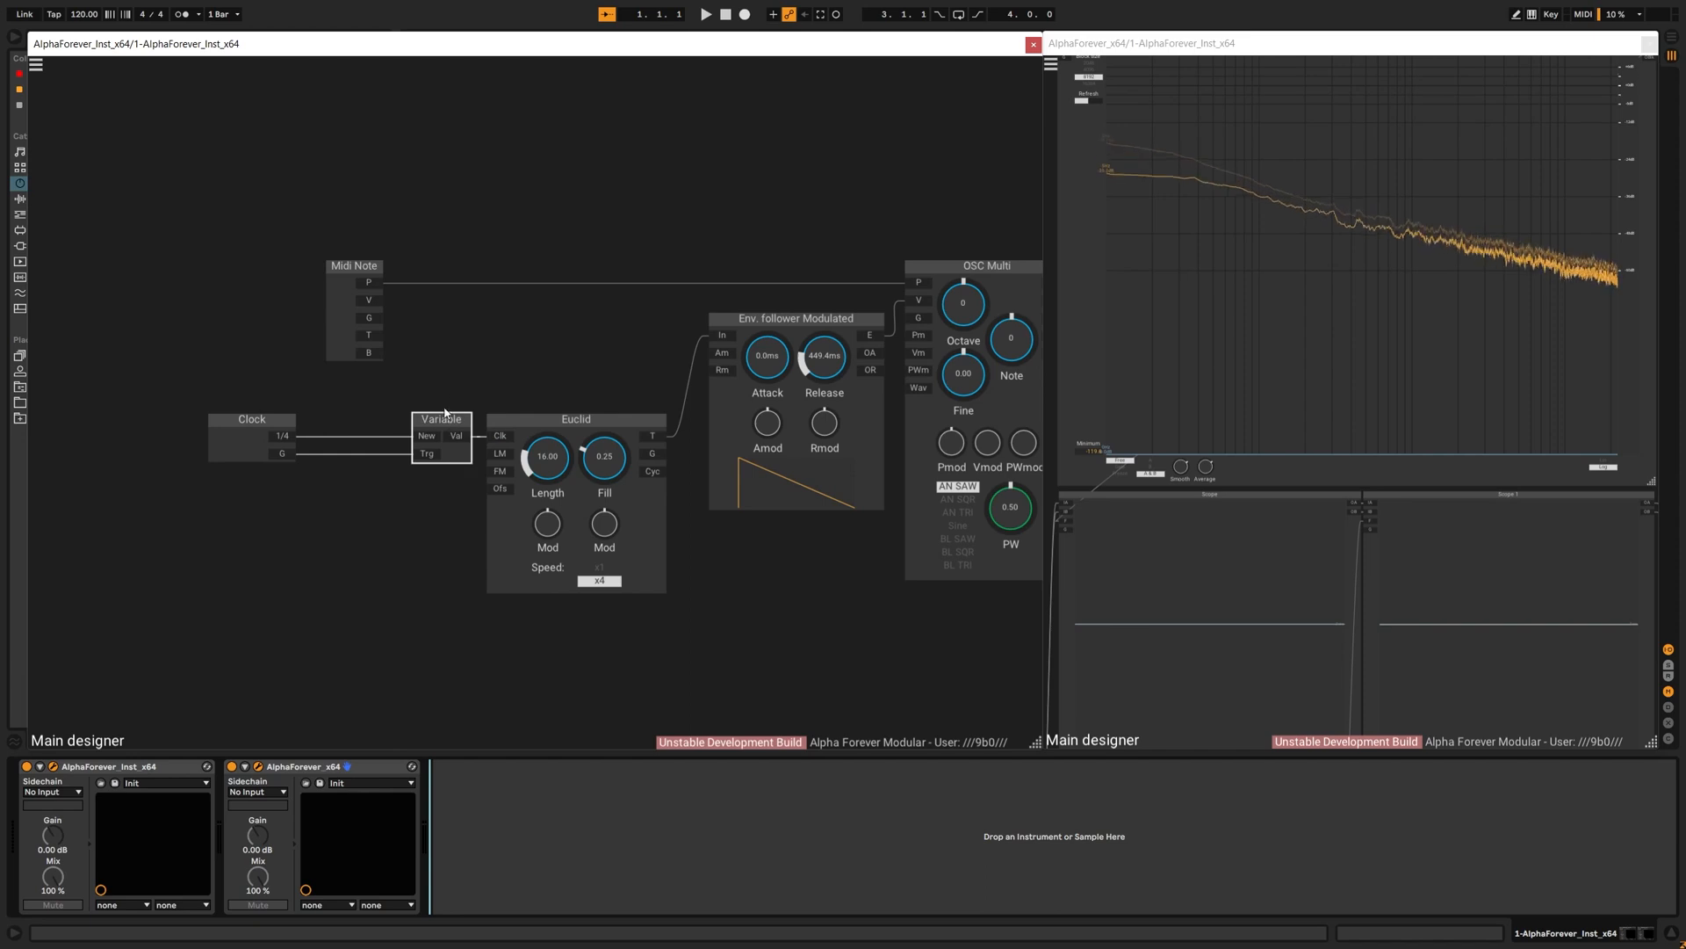
right_click(423, 453)
text(mu)
key(Return)
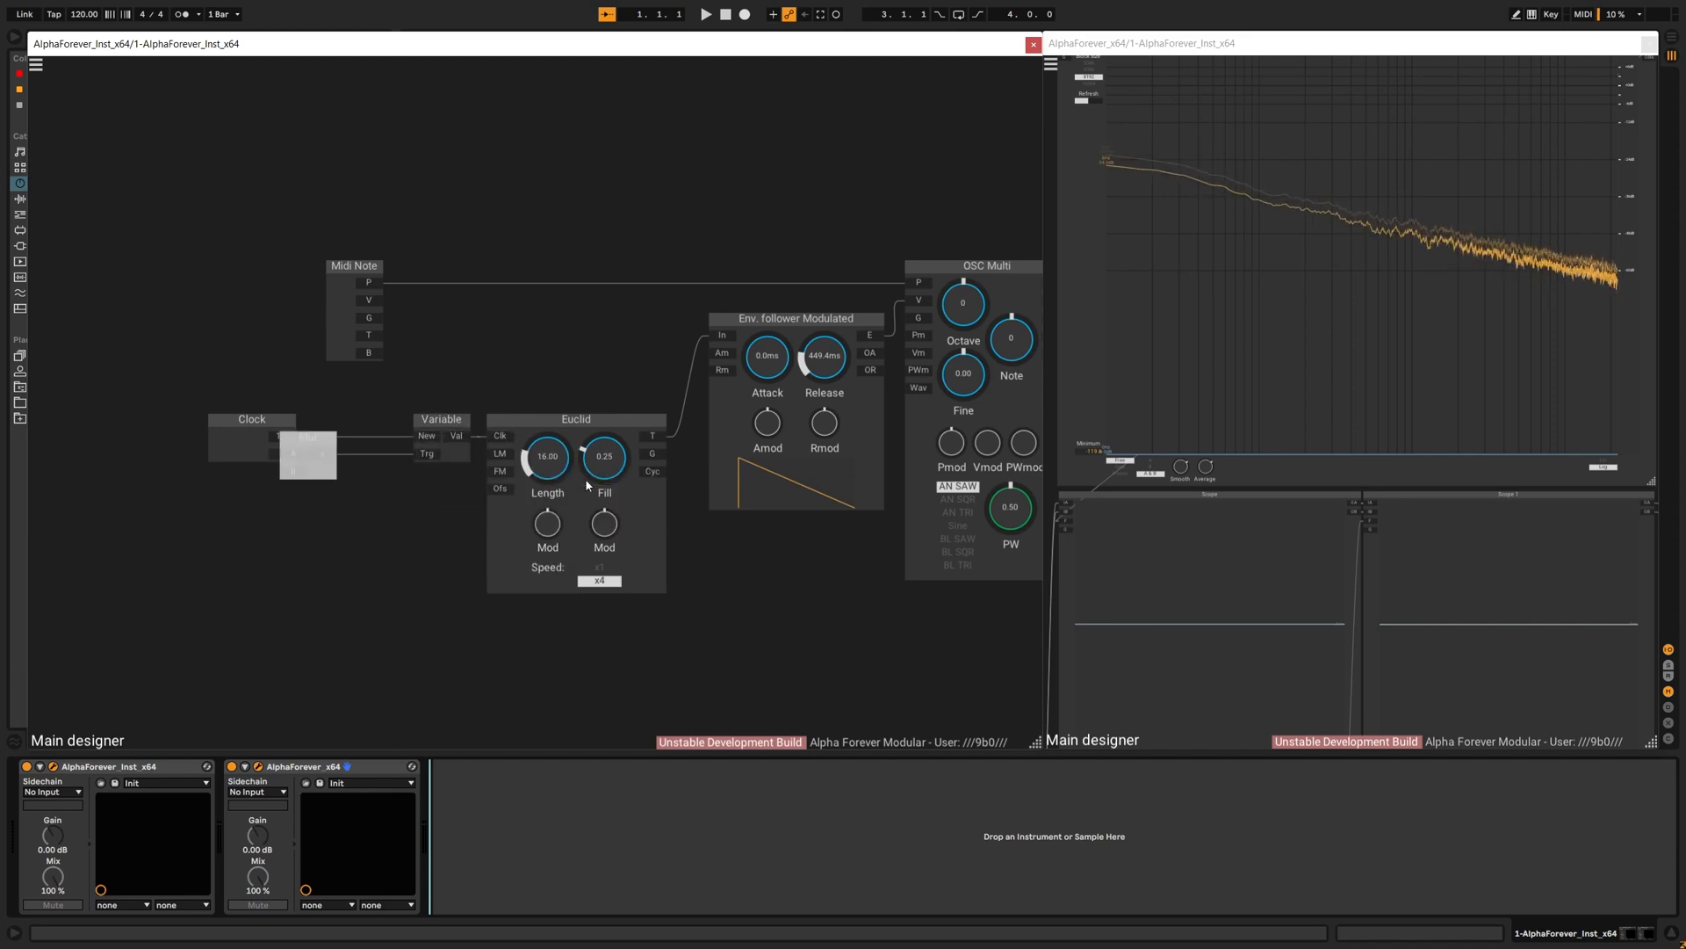
drag(310, 436, 338, 471)
drag(372, 272, 301, 272)
click(342, 284)
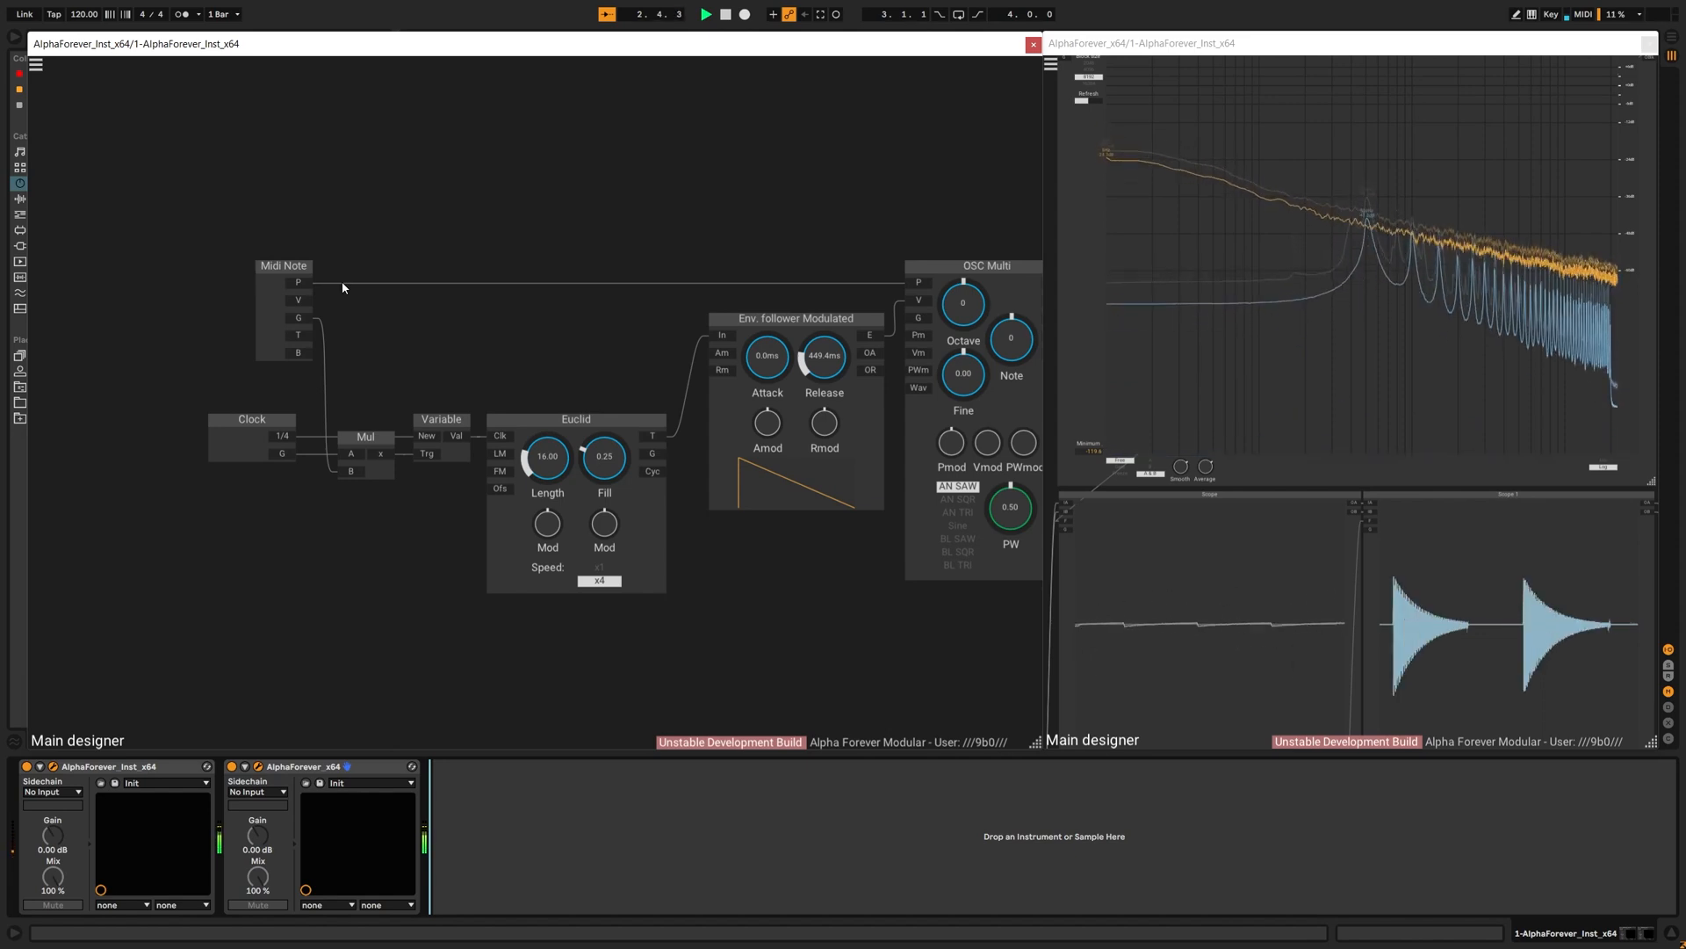
key(space)
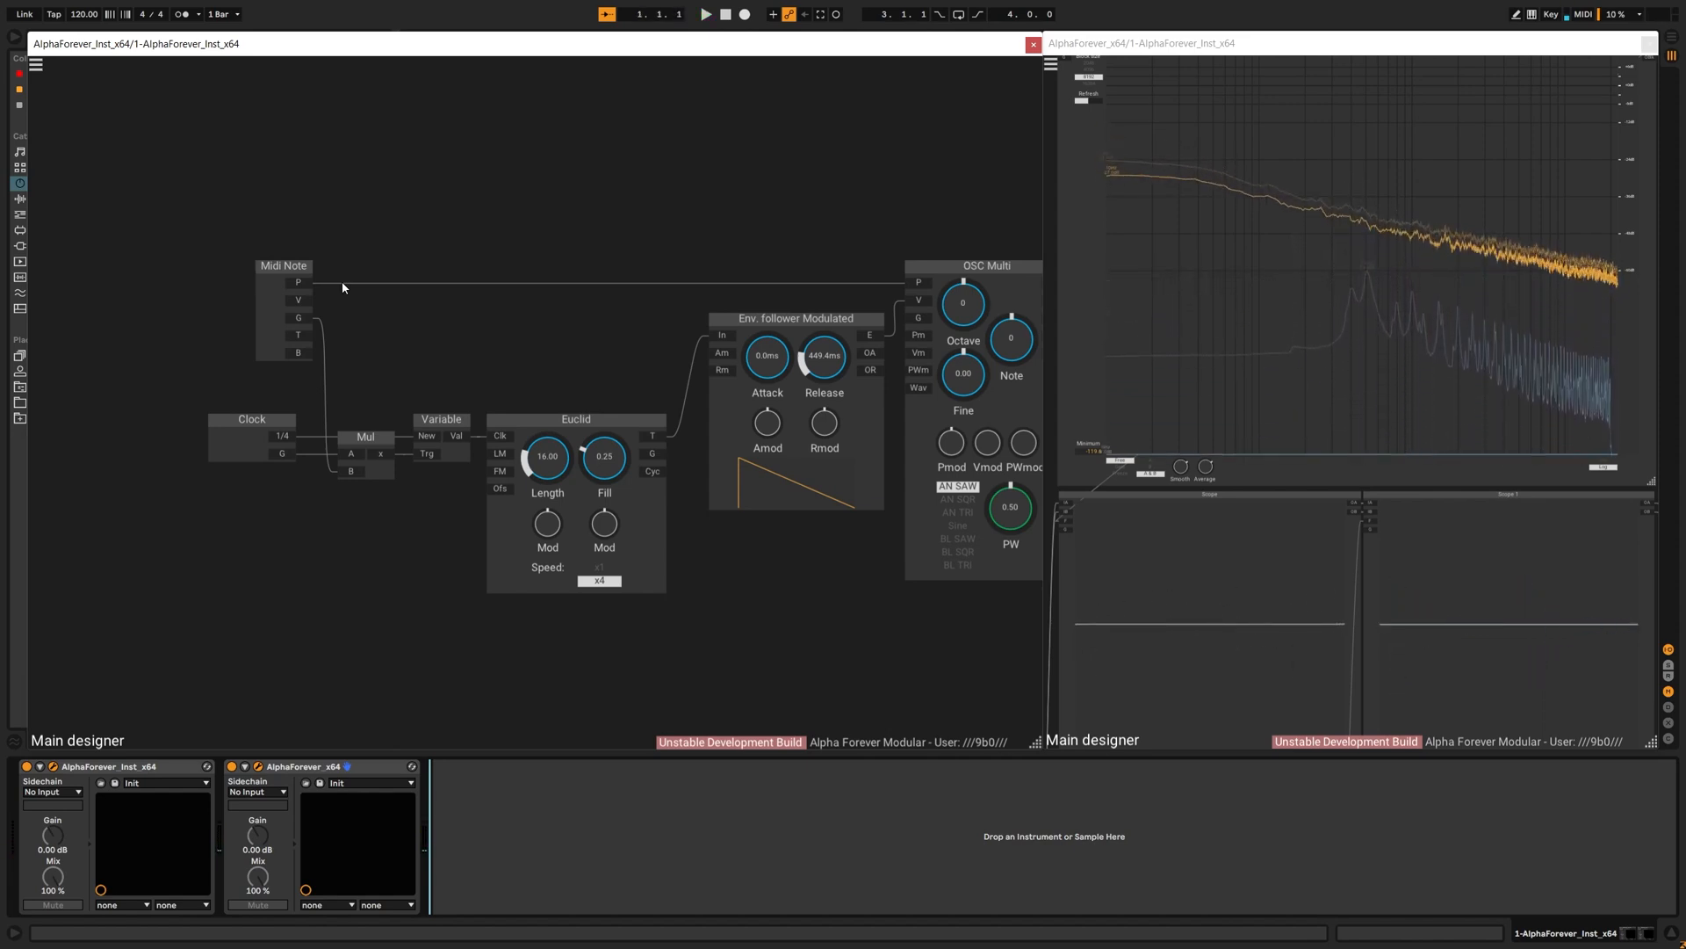
drag(526, 349, 447, 363)
scroll(447, 363, down, 2)
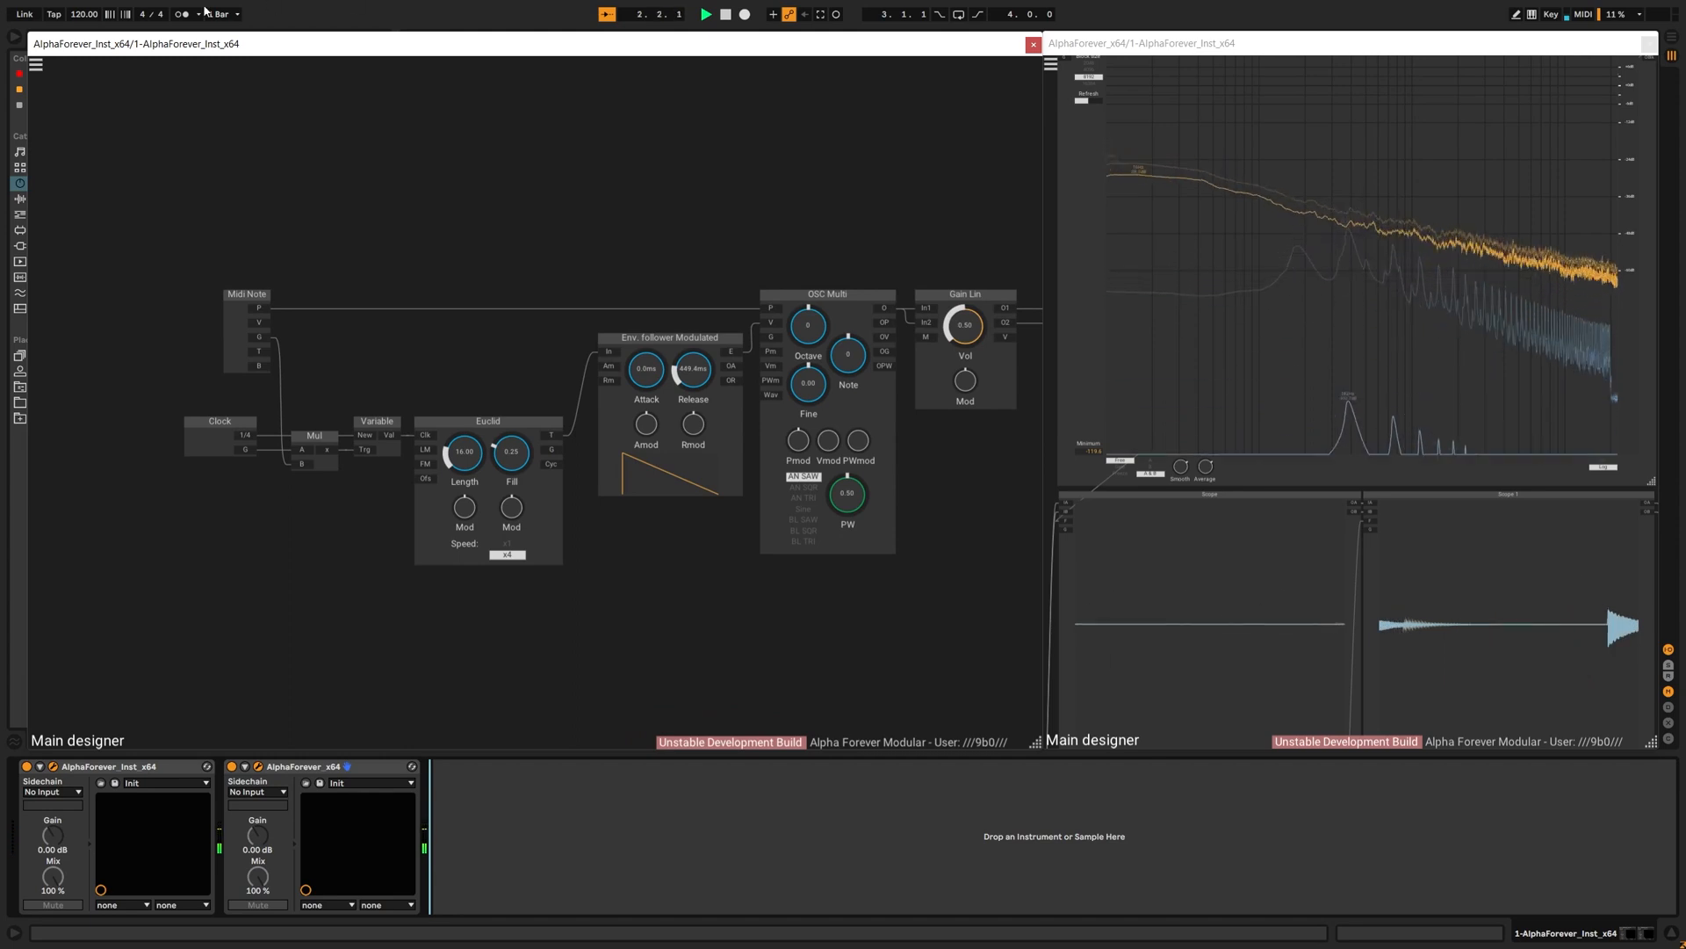
Step: Set the polyphonic instrument's maximum voices to 12
click(36, 64)
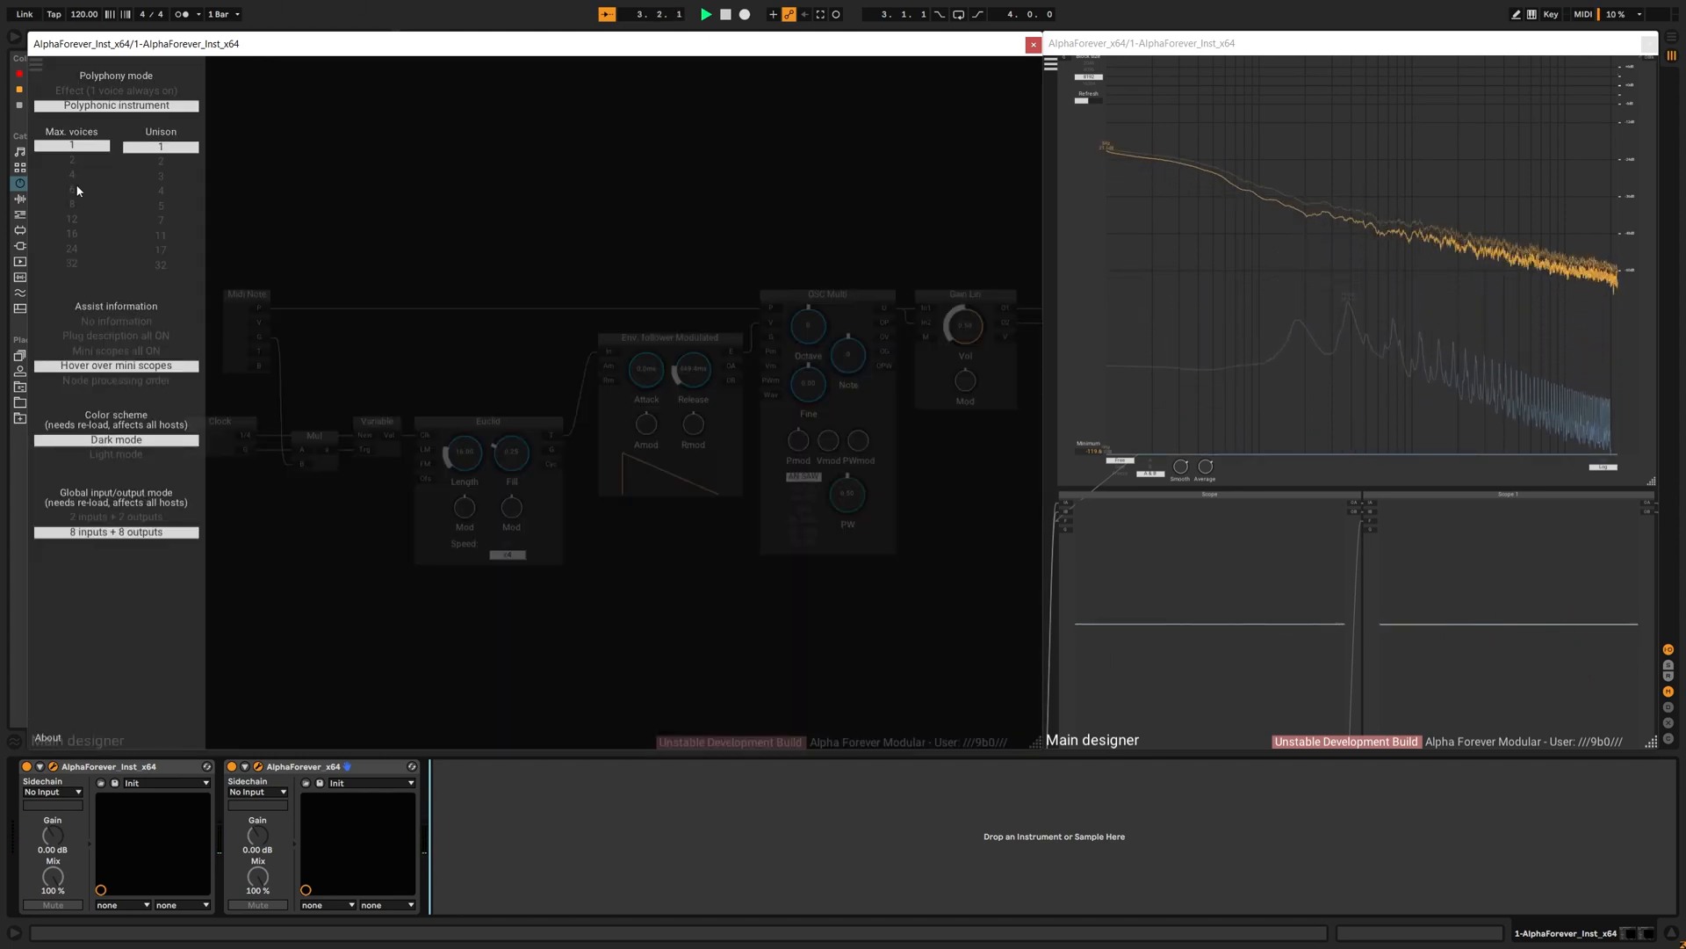
click(72, 218)
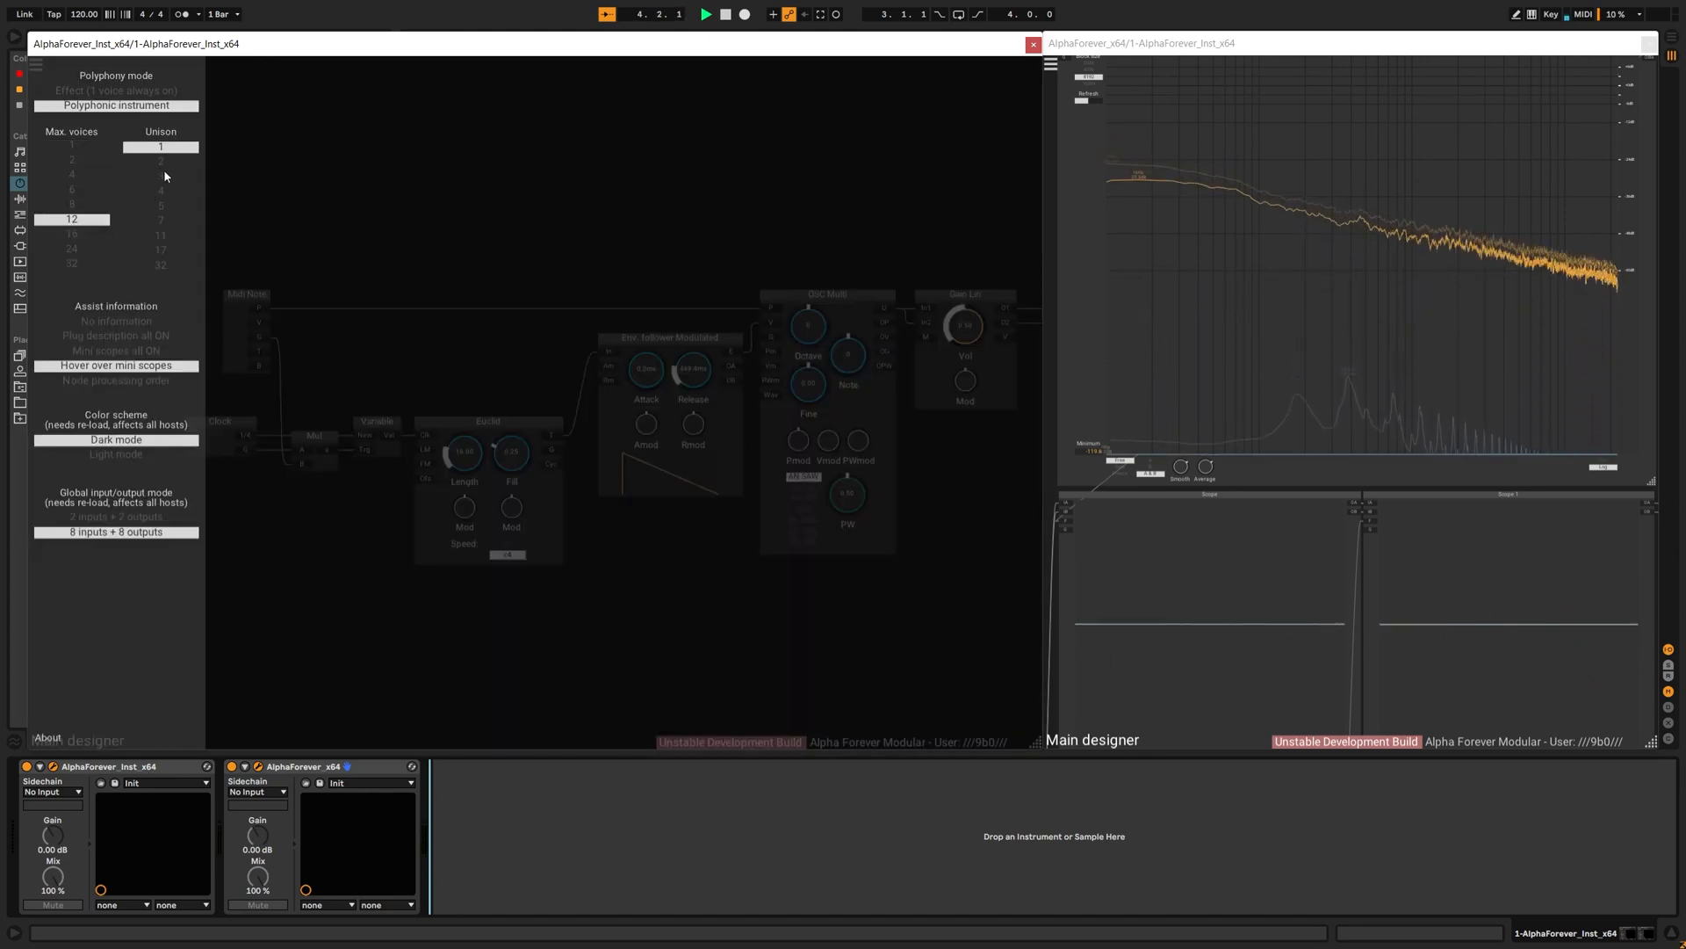
click(451, 173)
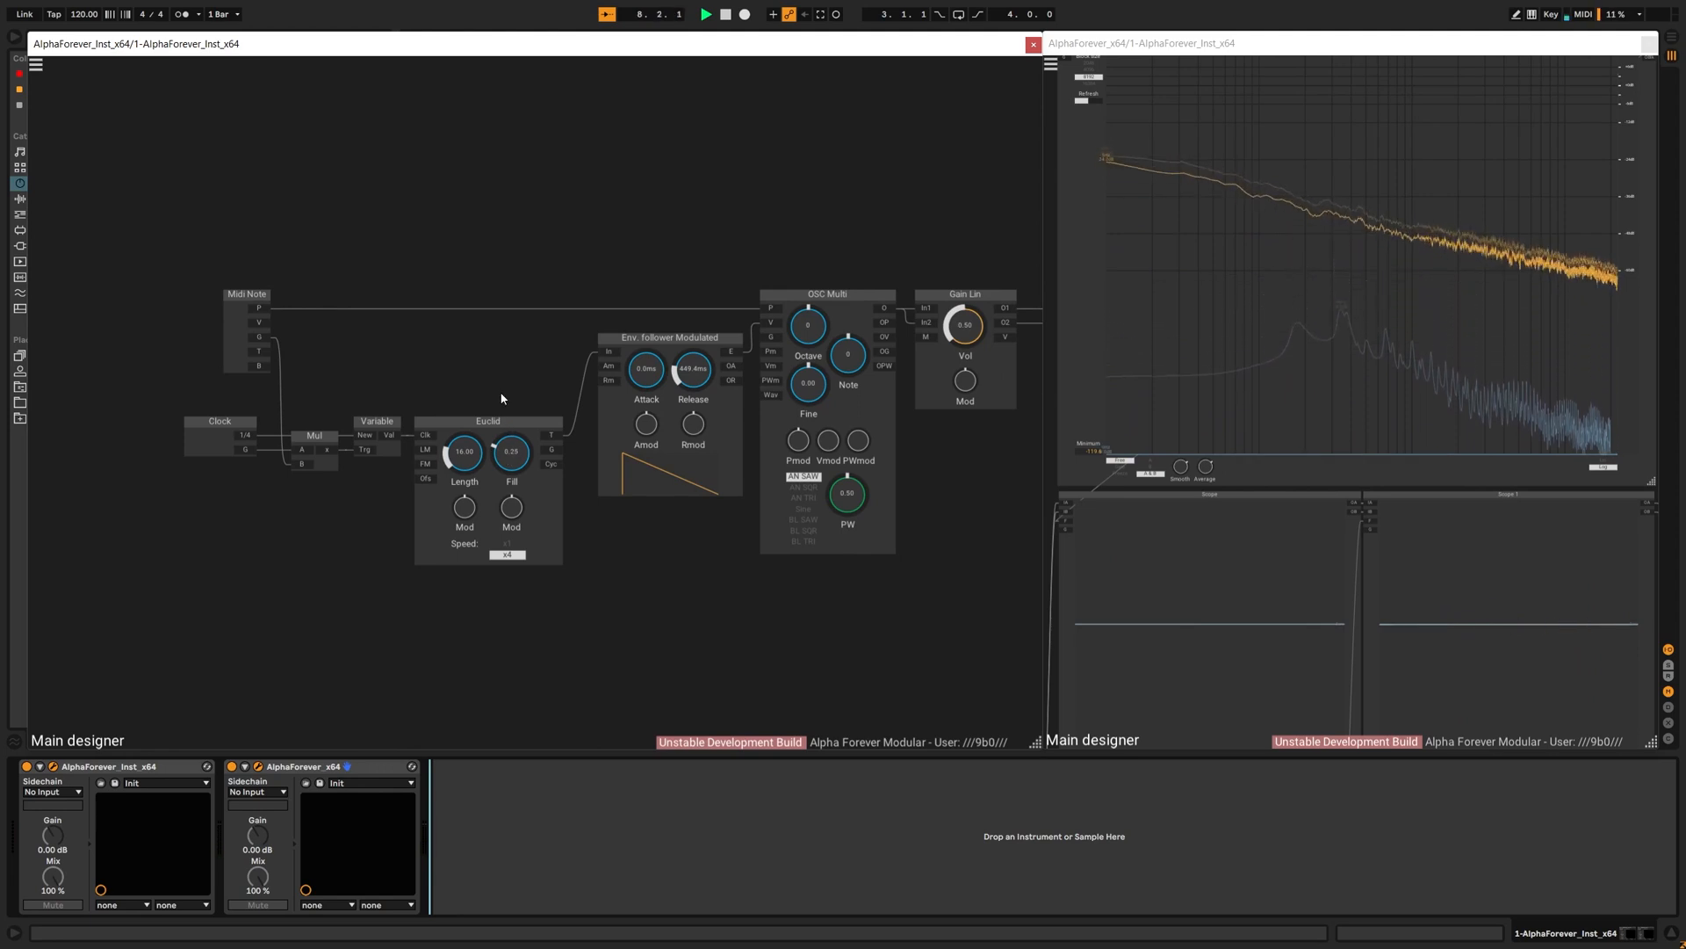
Step: Shift the Euclid module slightly away from Variable and set the instrument's unison to 3
drag(506, 386, 575, 385)
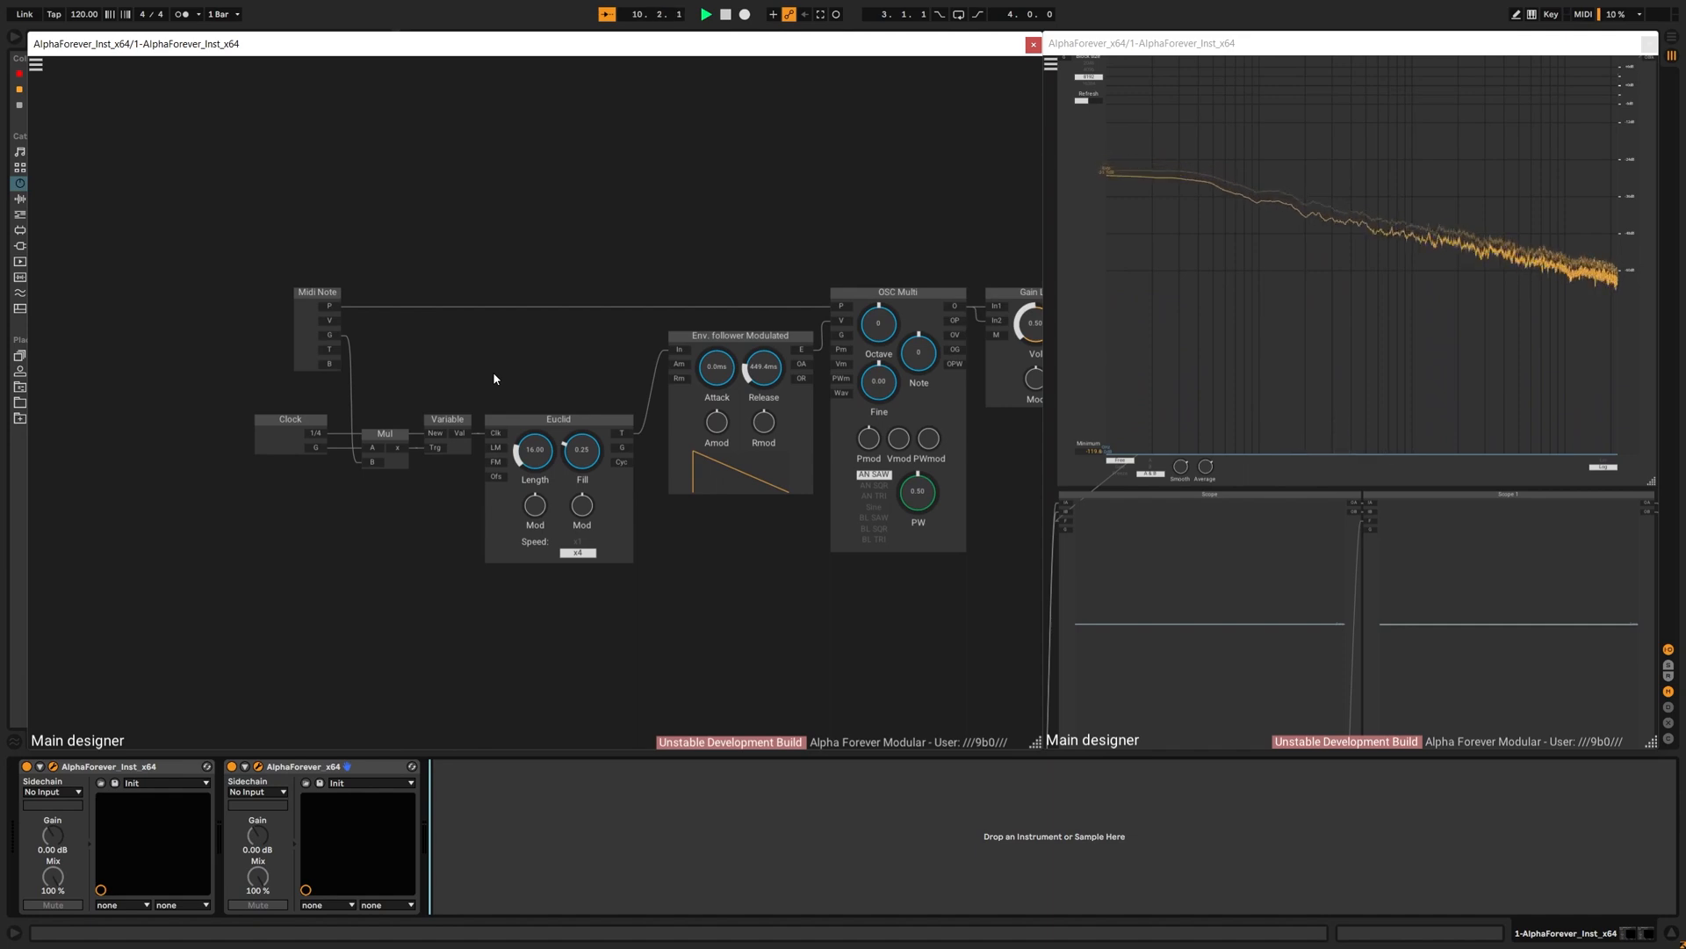
drag(533, 420, 547, 426)
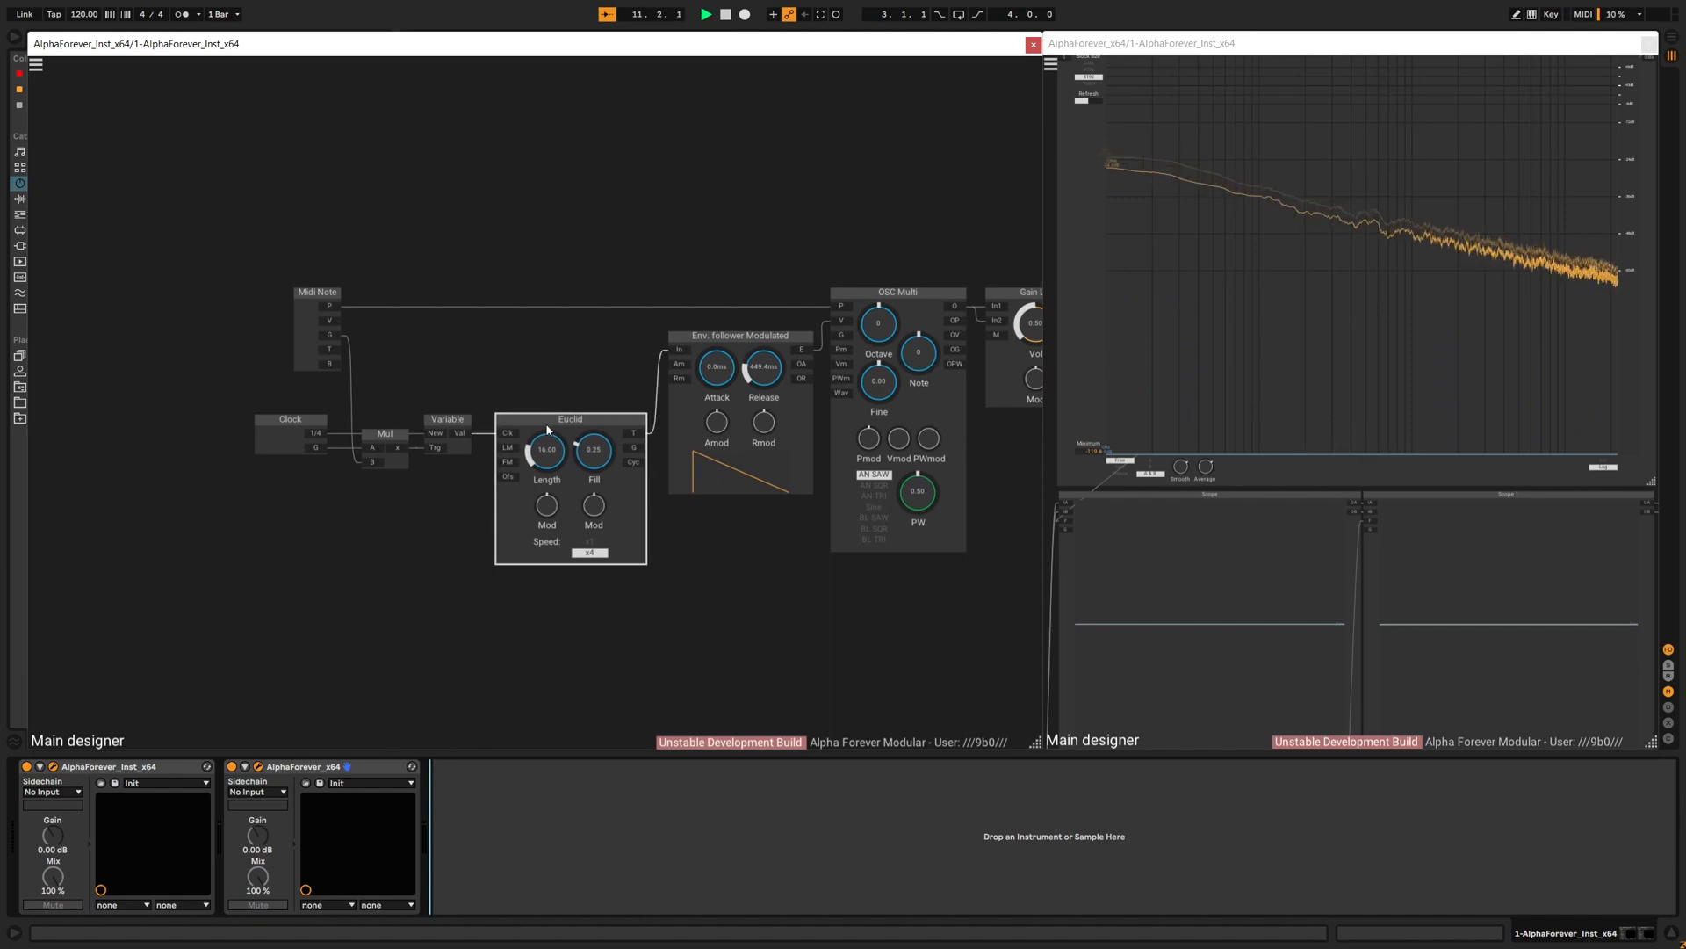
click(36, 64)
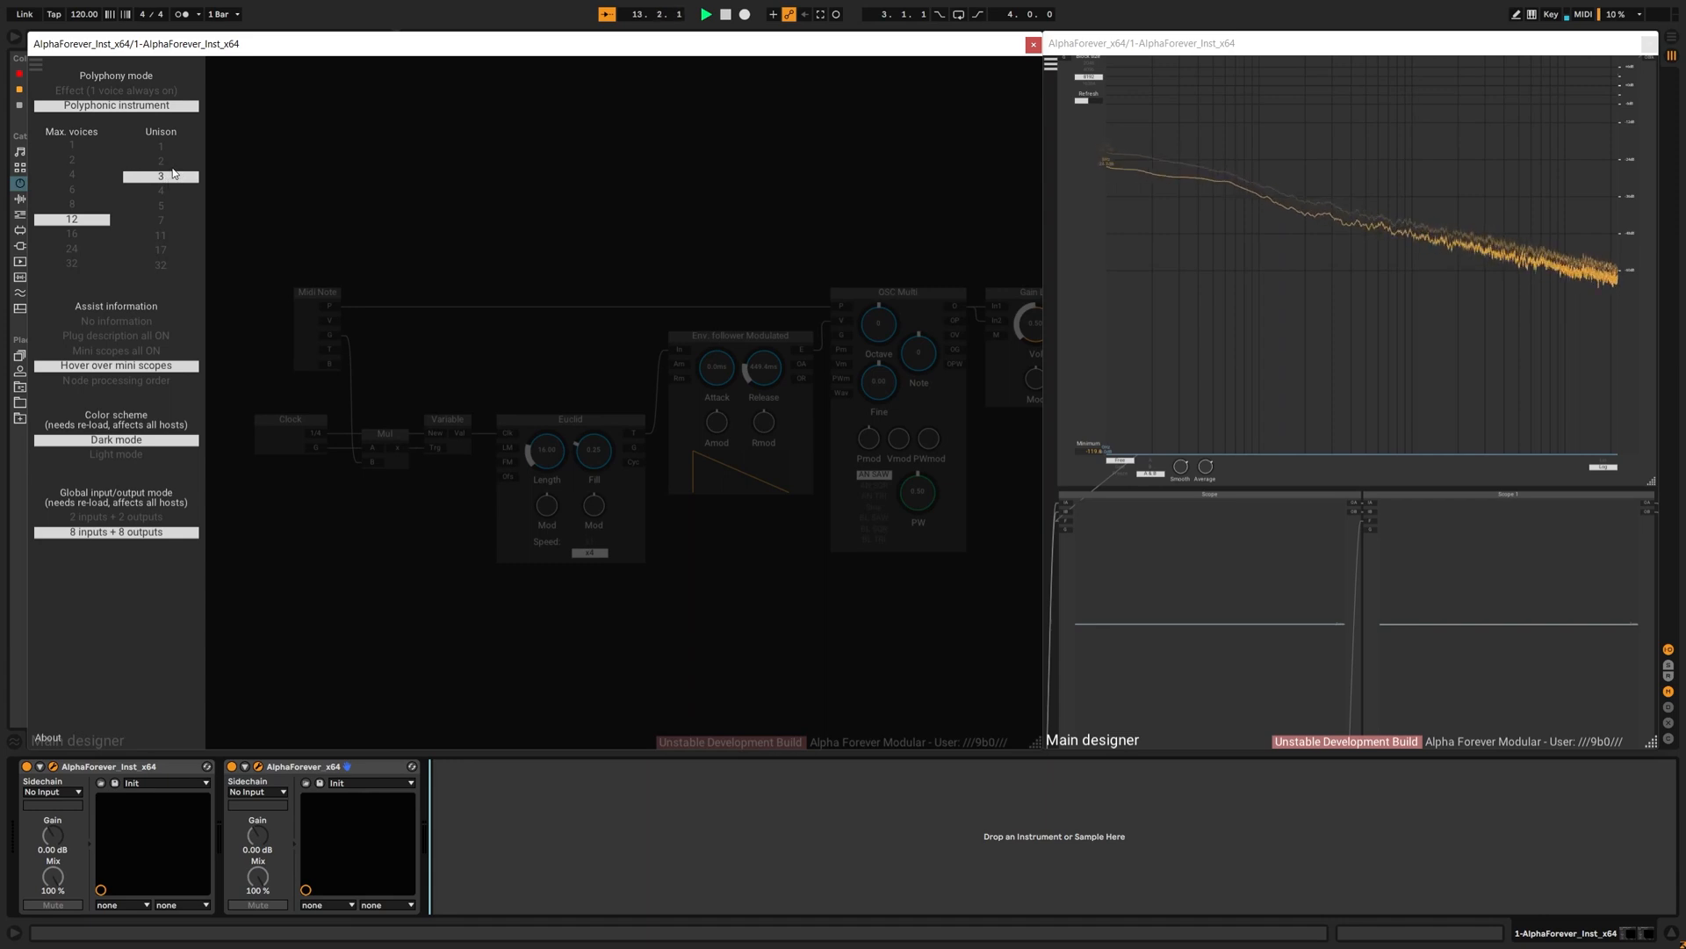
click(321, 204)
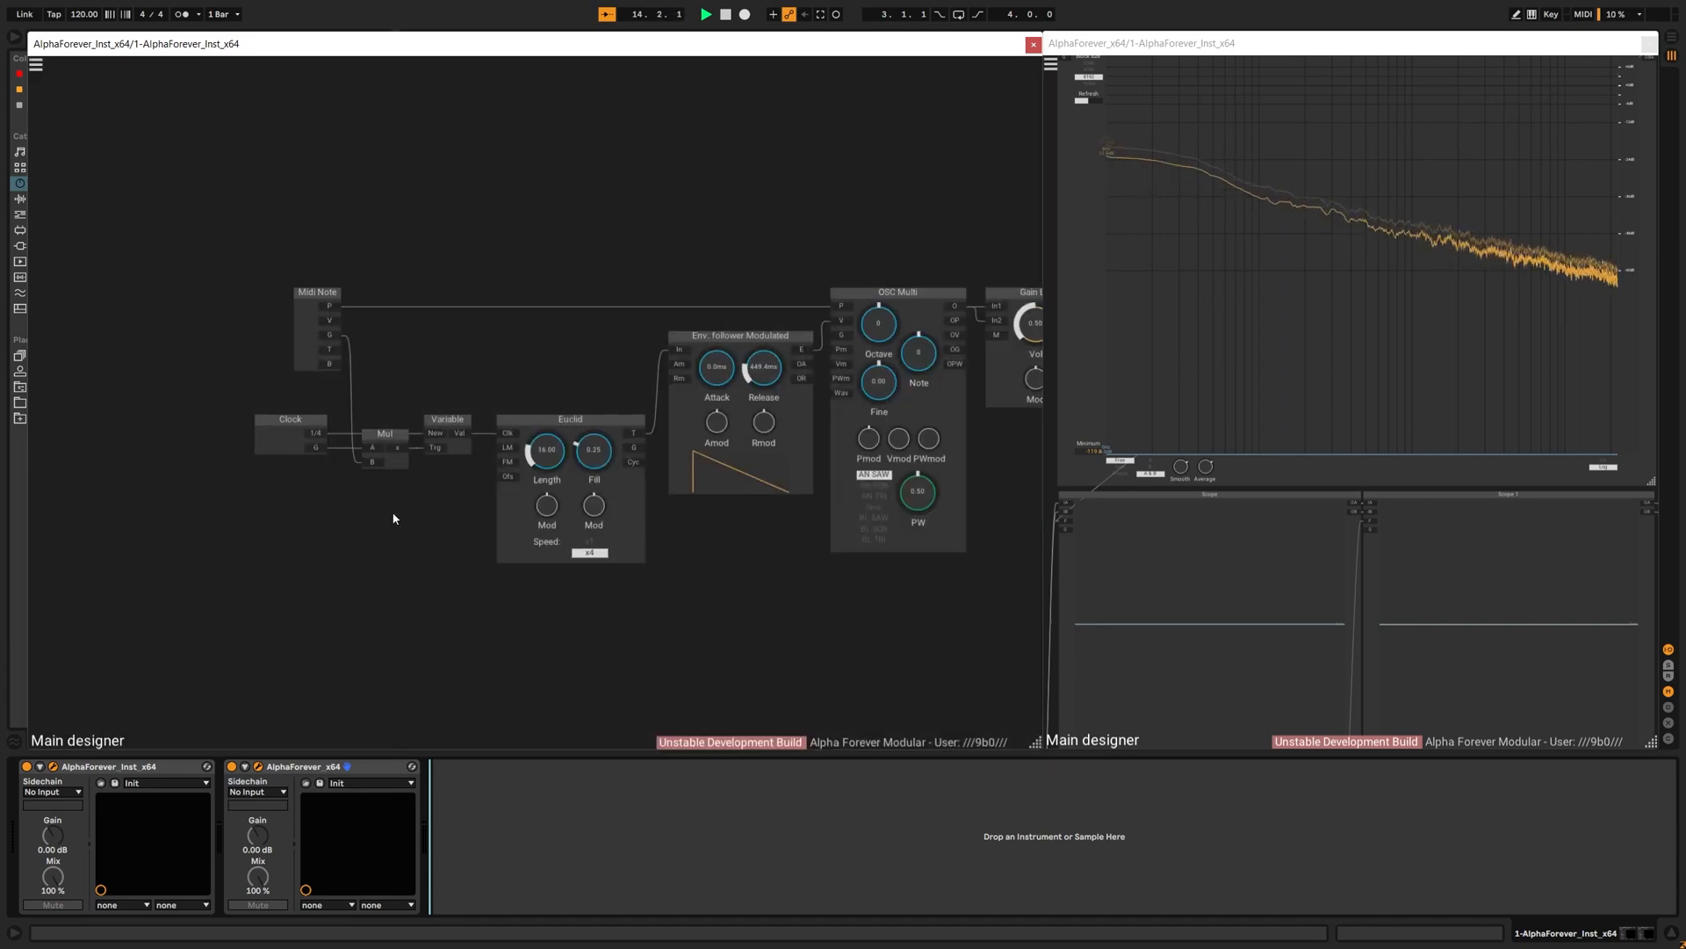
Step: Add a Unison module in the empty space below the Mul module
right_click(389, 602)
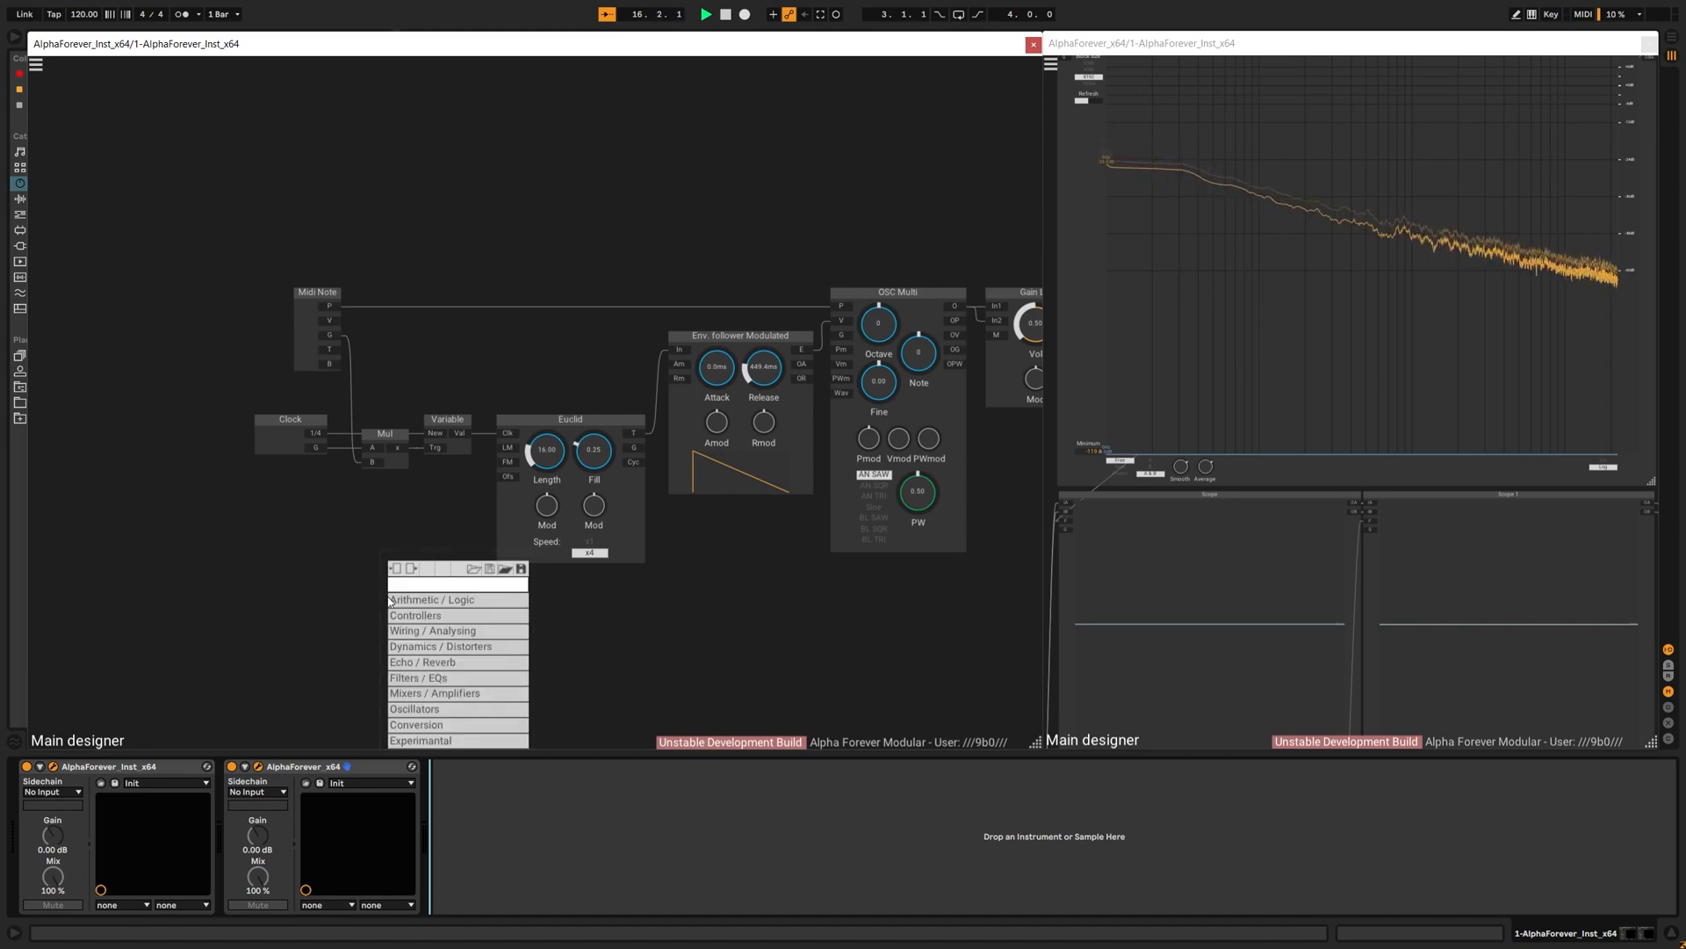
text(unis)
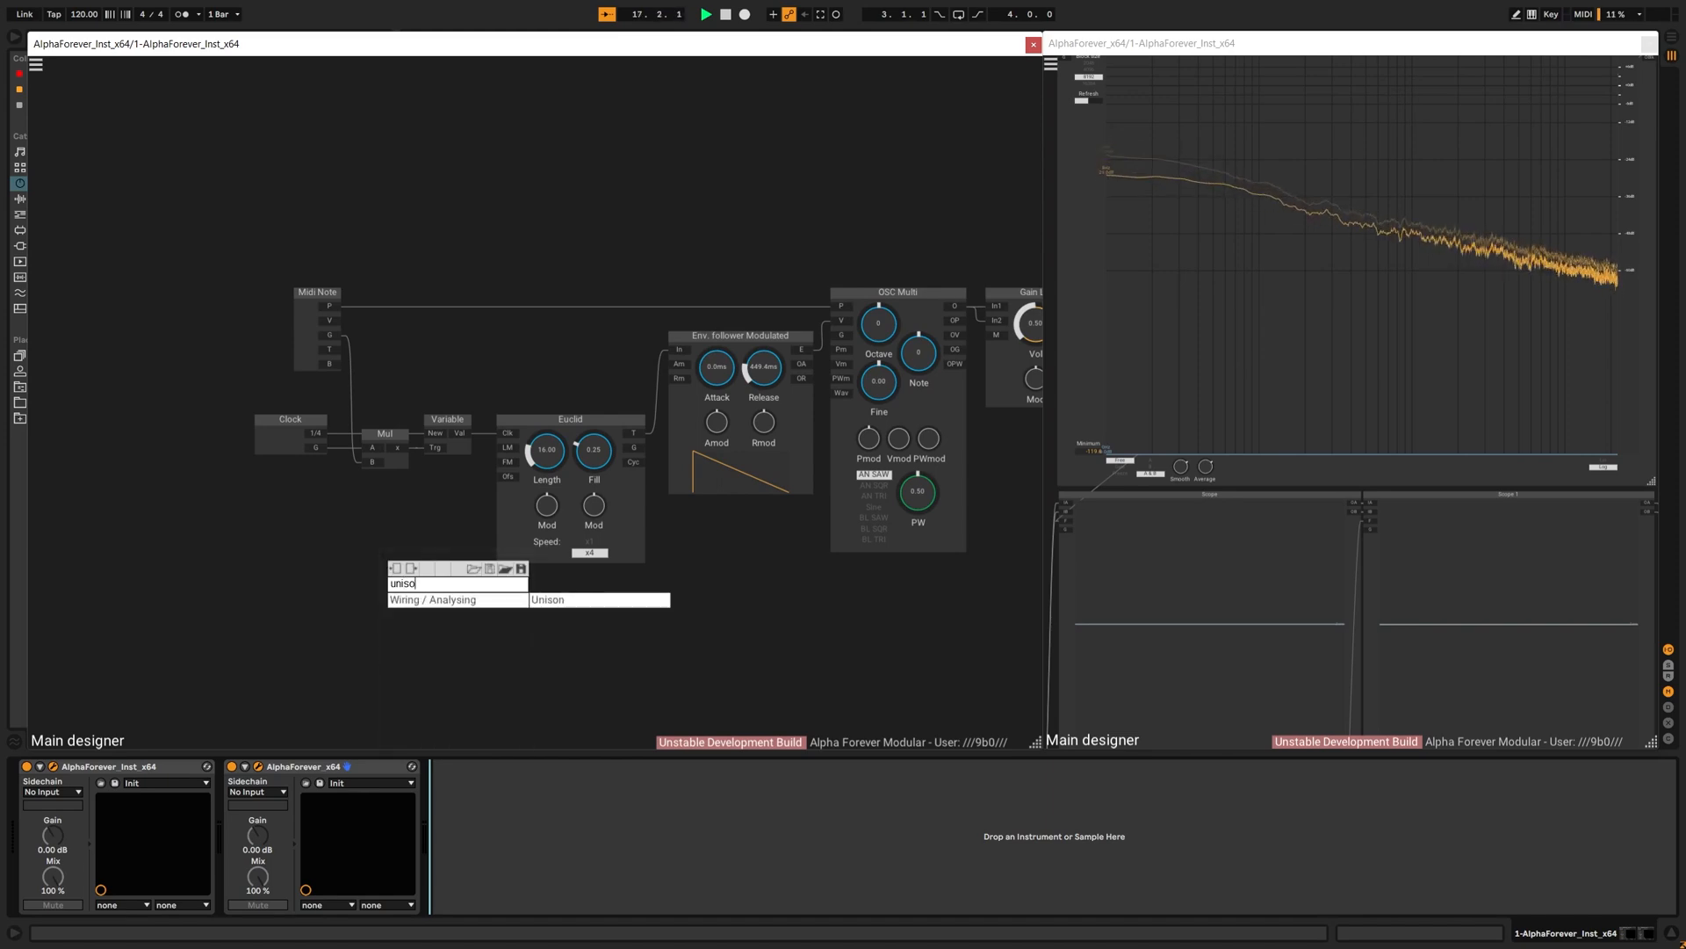
text(o)
click(538, 600)
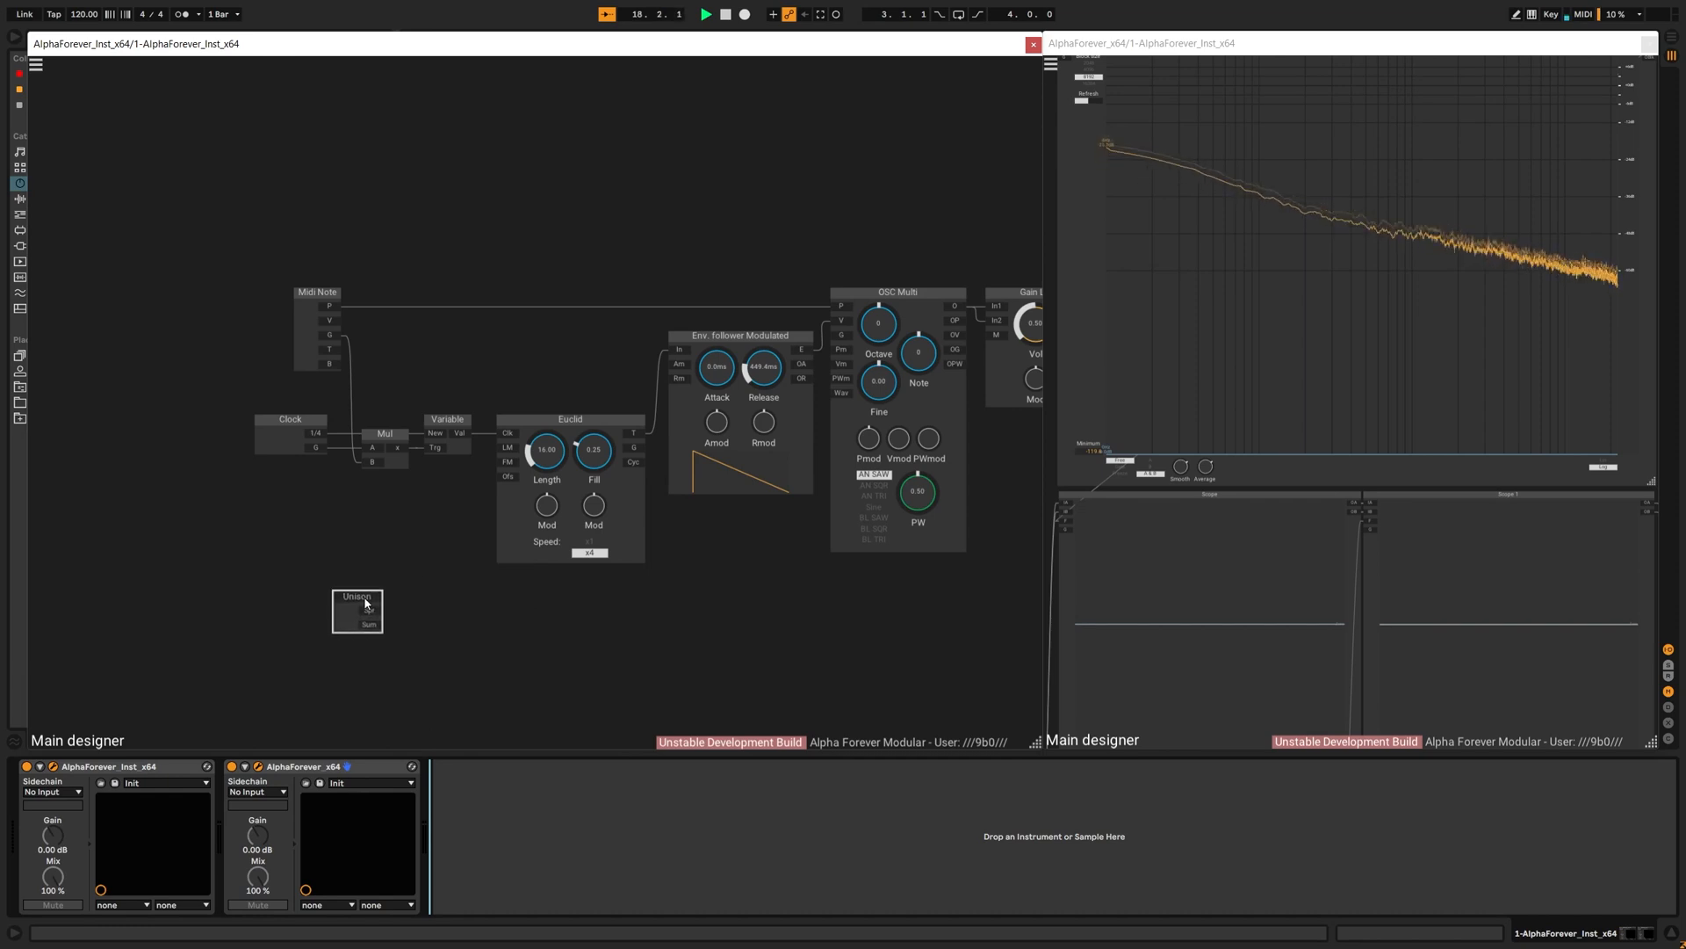
Step: Add a Custom Function module fed by Unison's Spr output on its X input
right_click(389, 613)
text(cu)
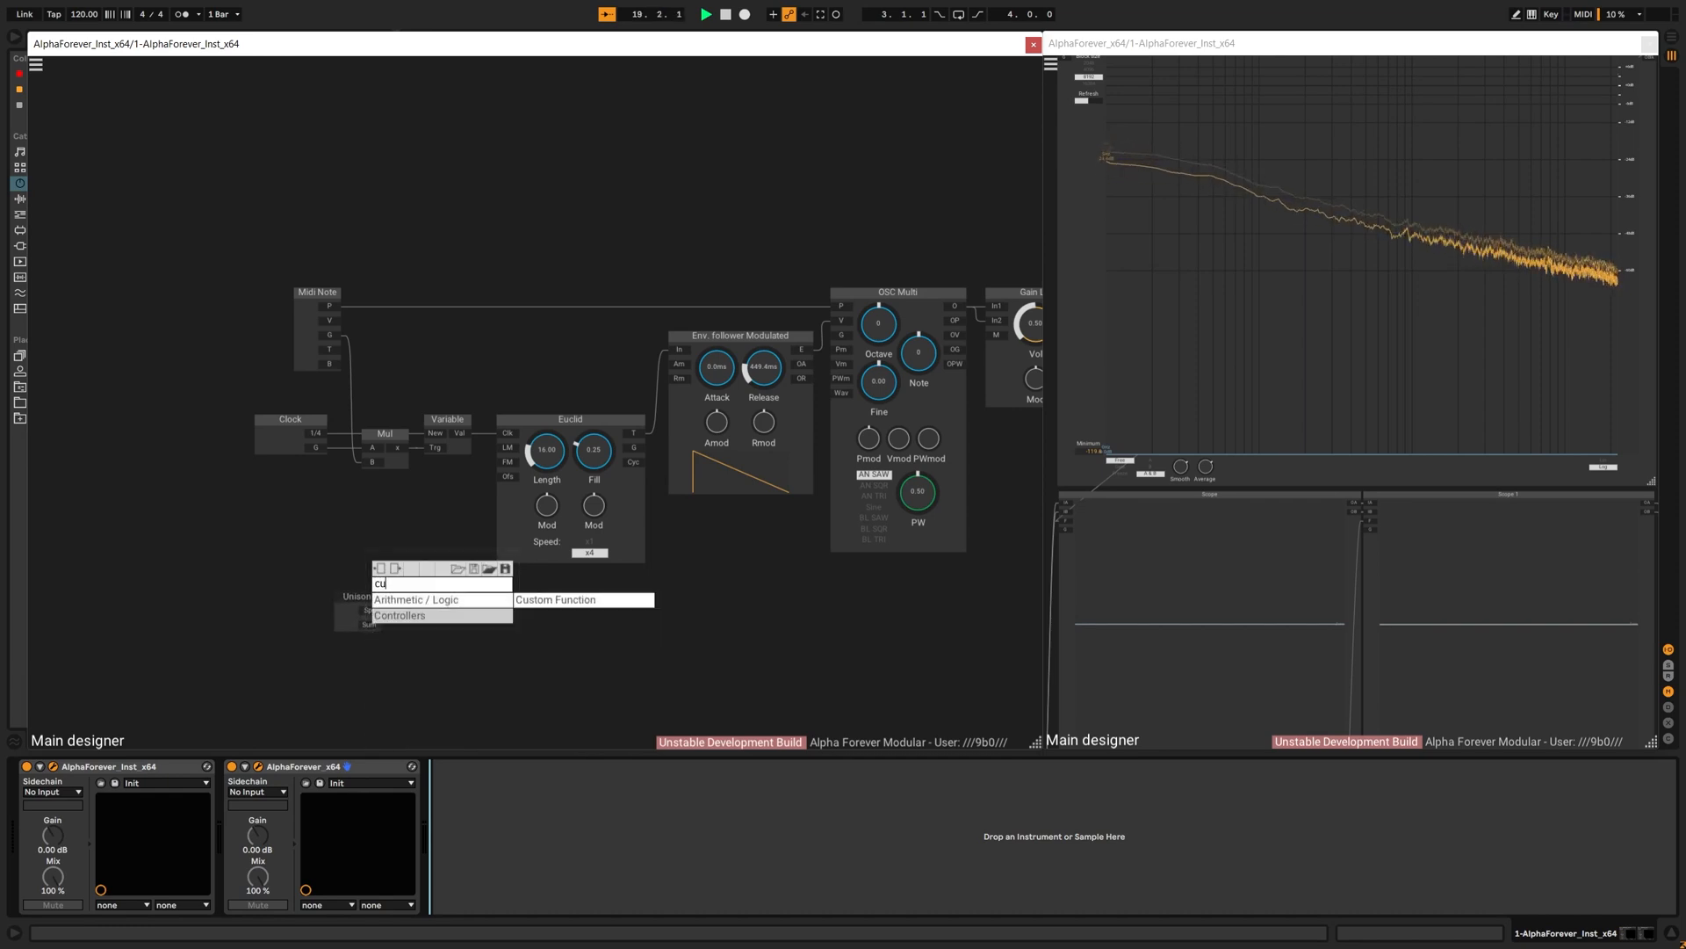
text(st)
click(584, 599)
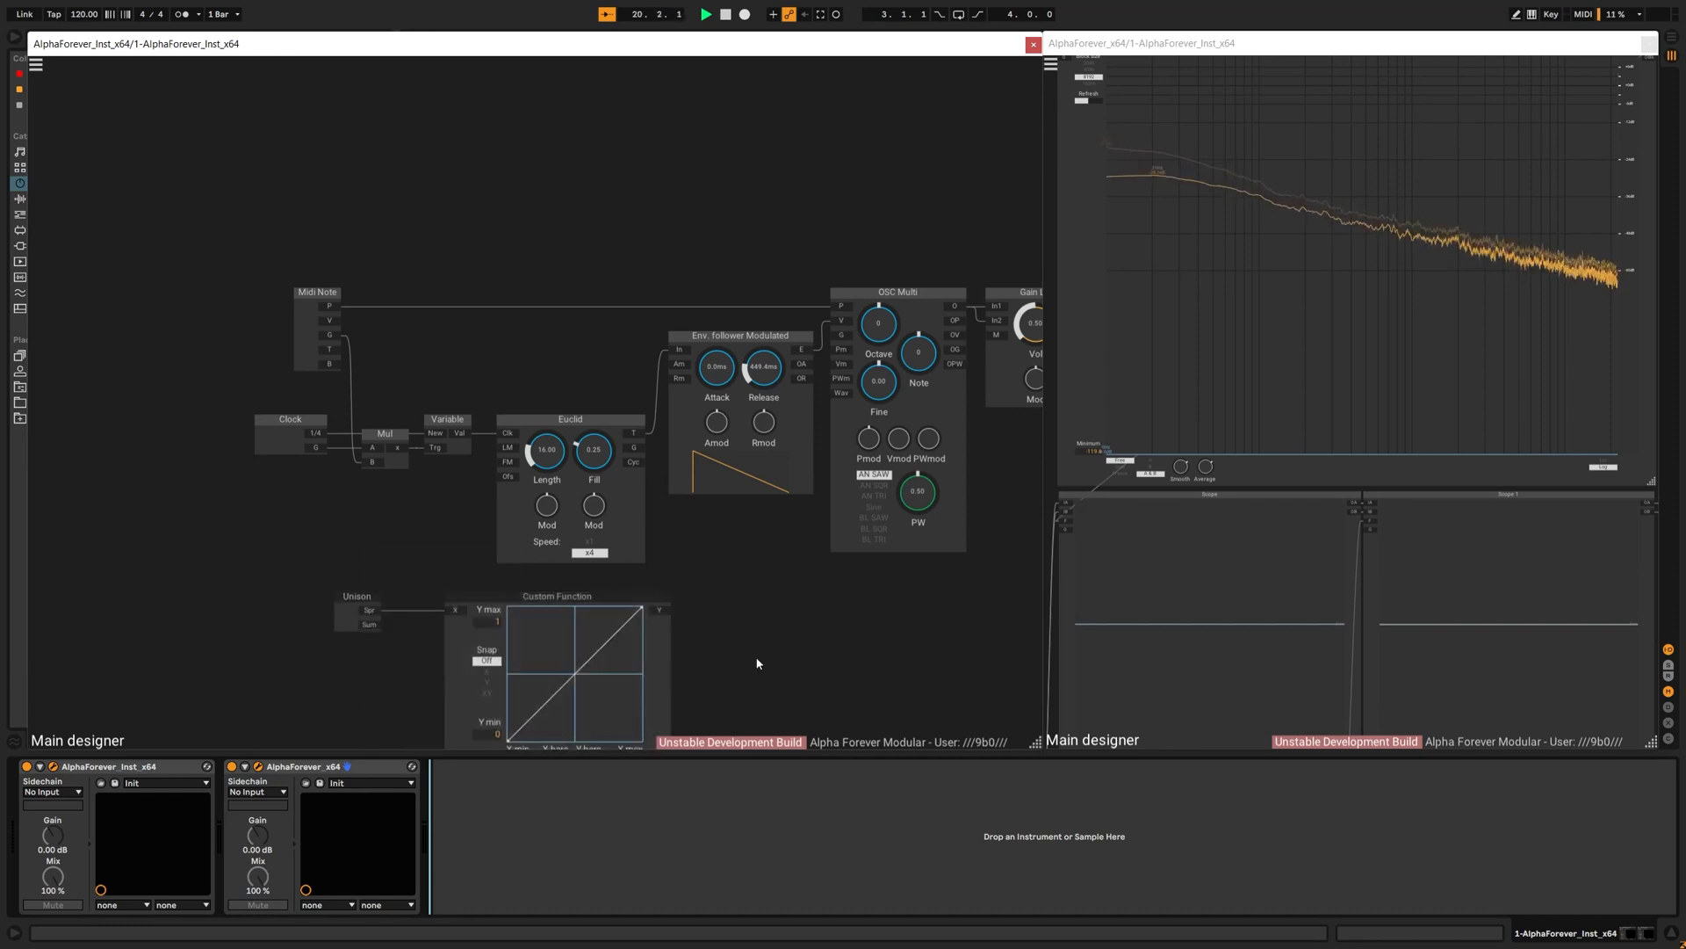
Step: Move Custom Function closer to Unison and set its X min to -1 and Y max to 12
drag(757, 667, 824, 473)
scroll(775, 529, up, 4)
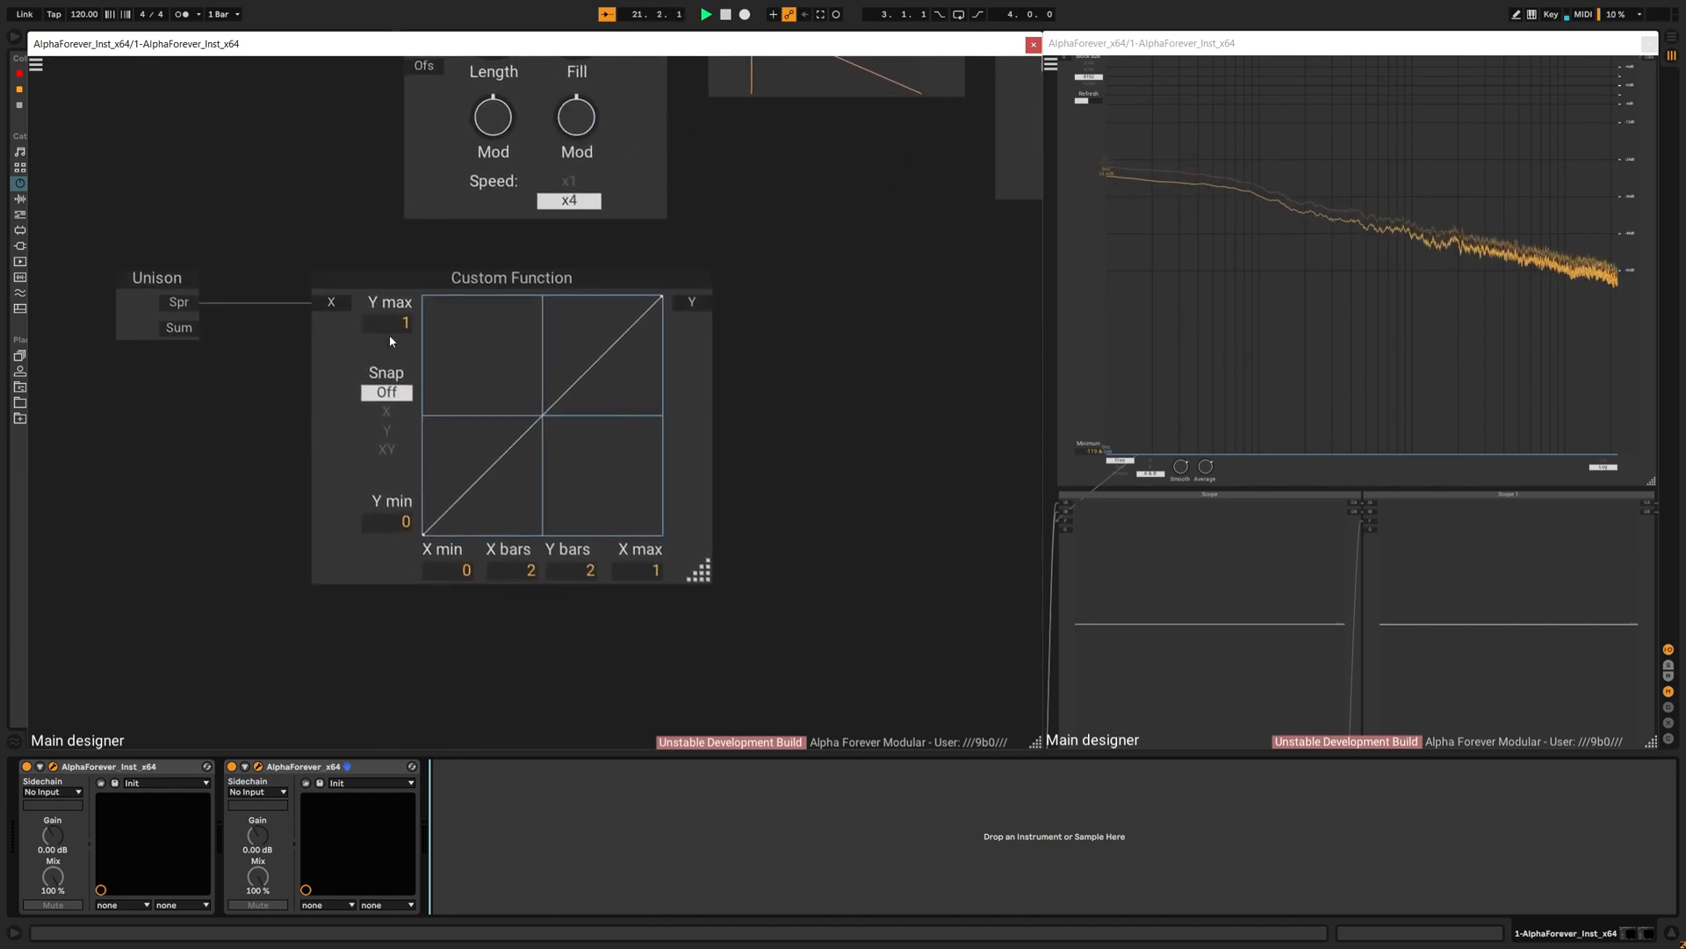
drag(418, 290, 343, 290)
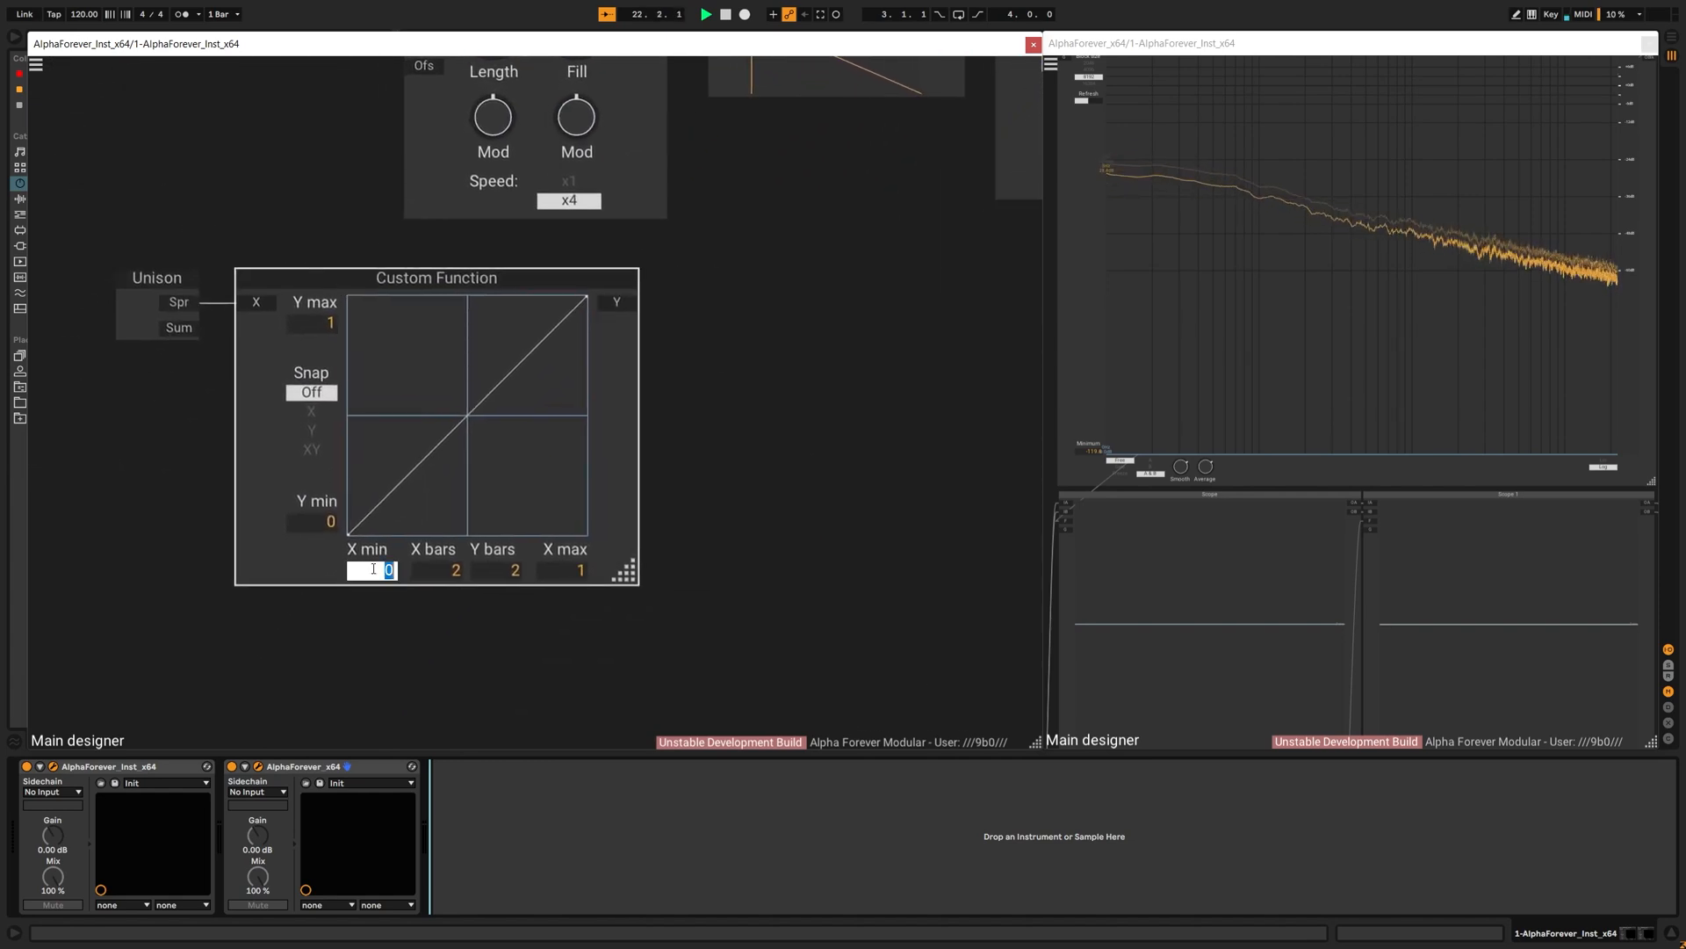
key(Return)
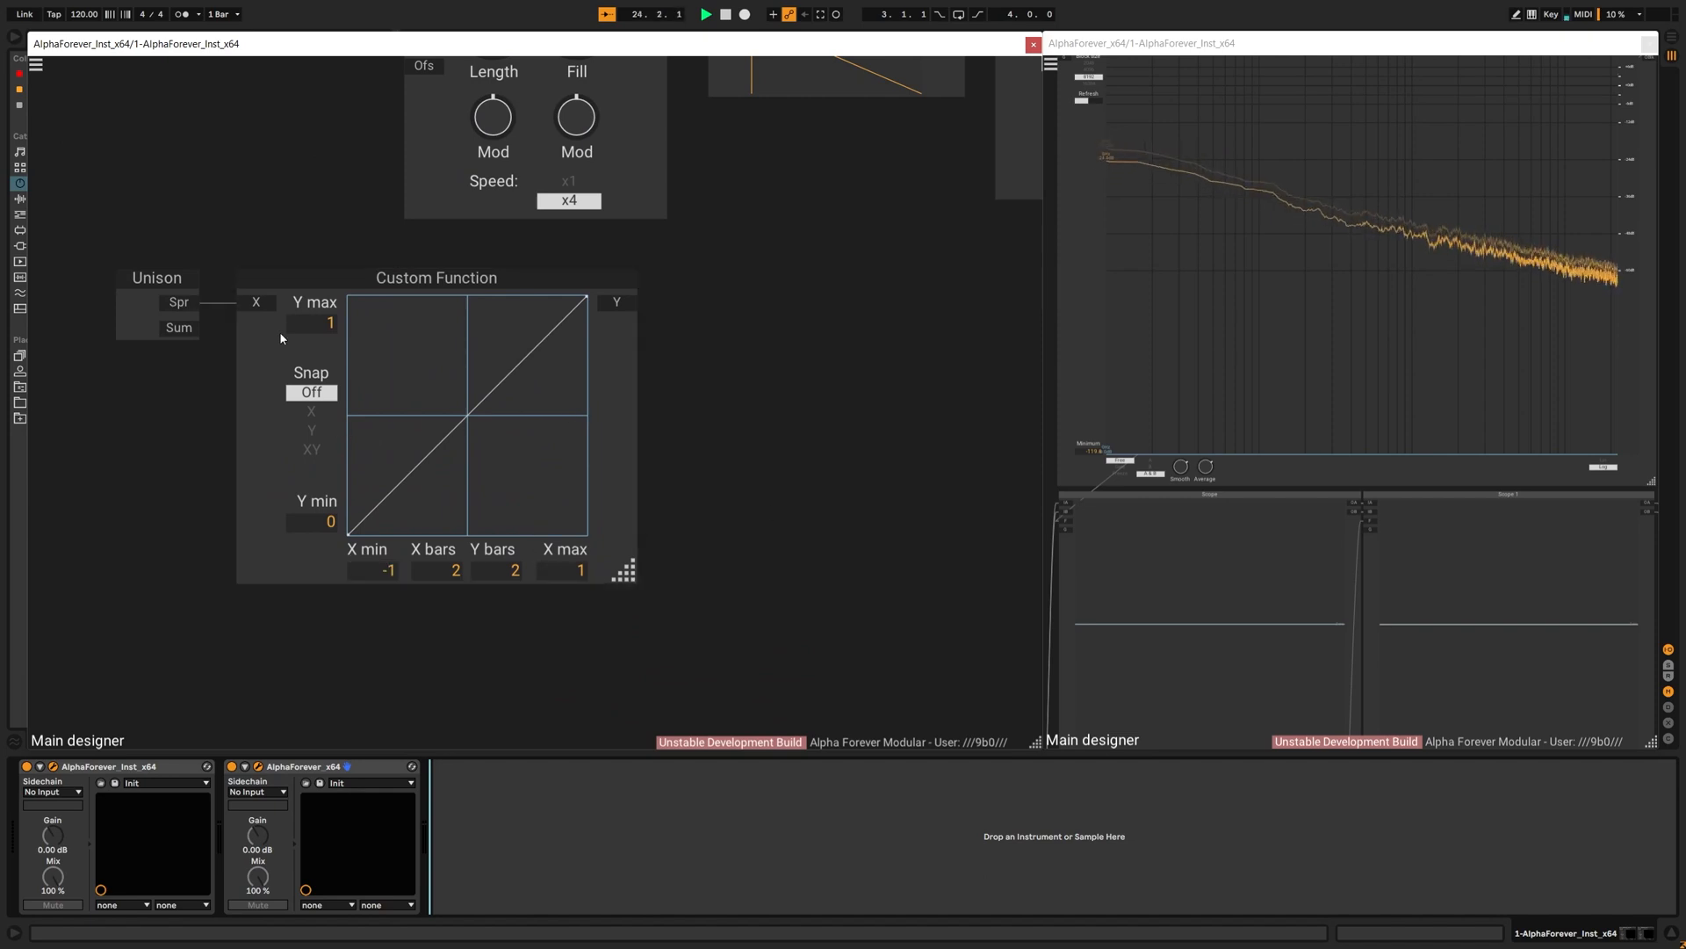
double_click(304, 324)
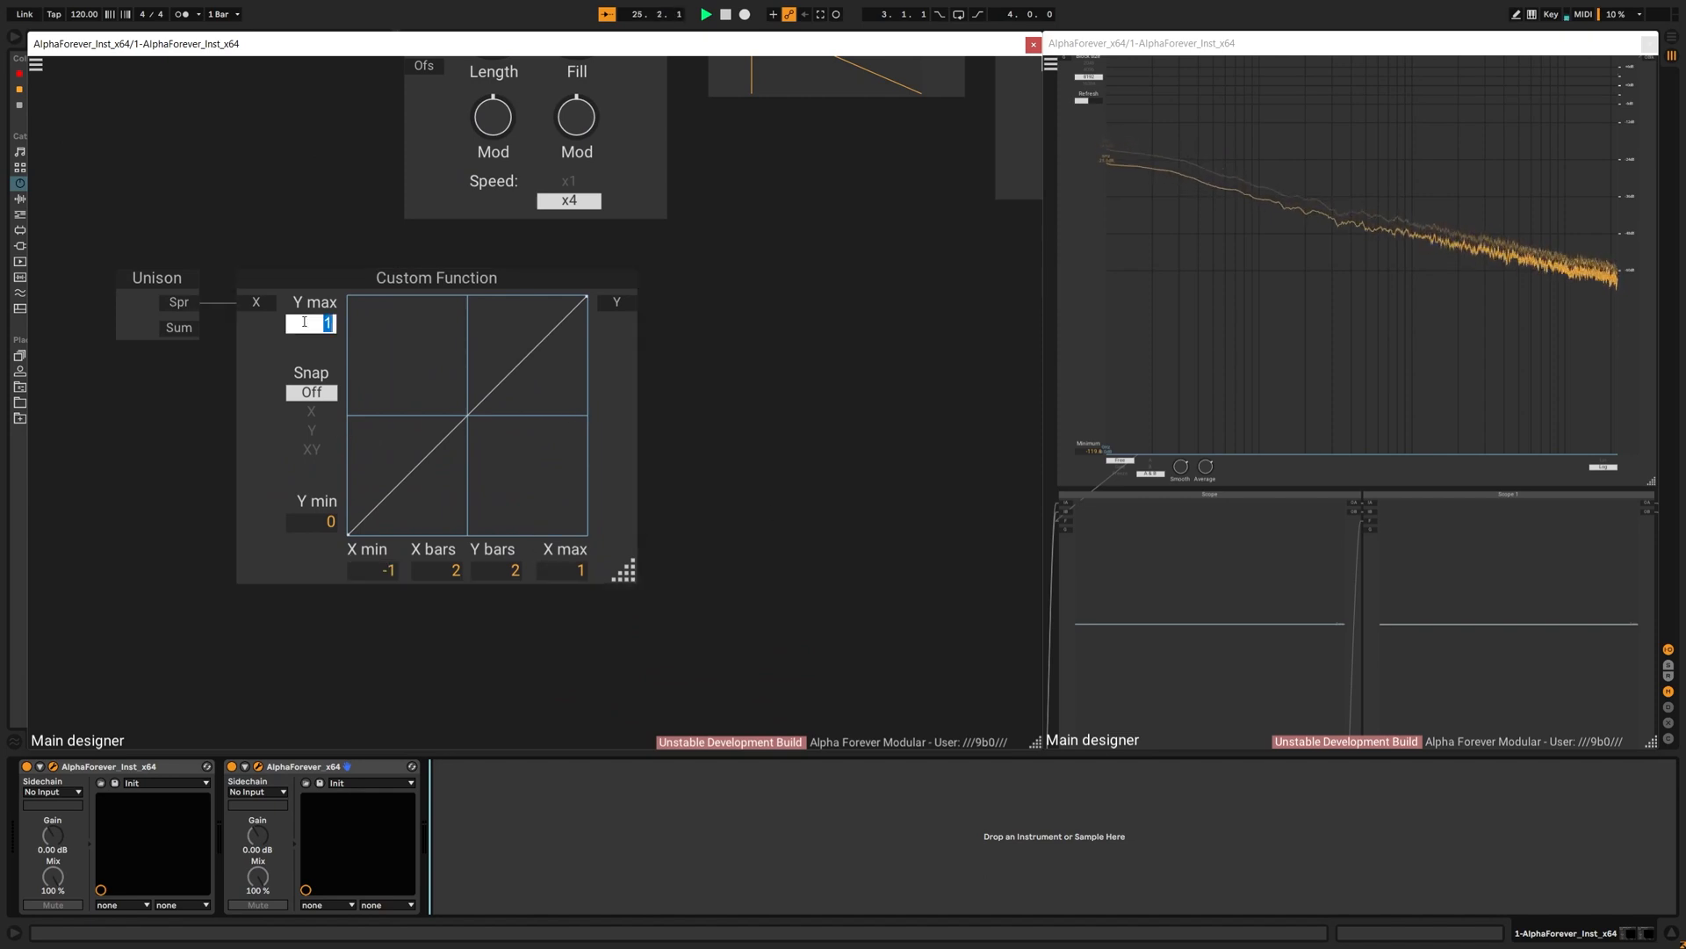
text(12)
key(Return)
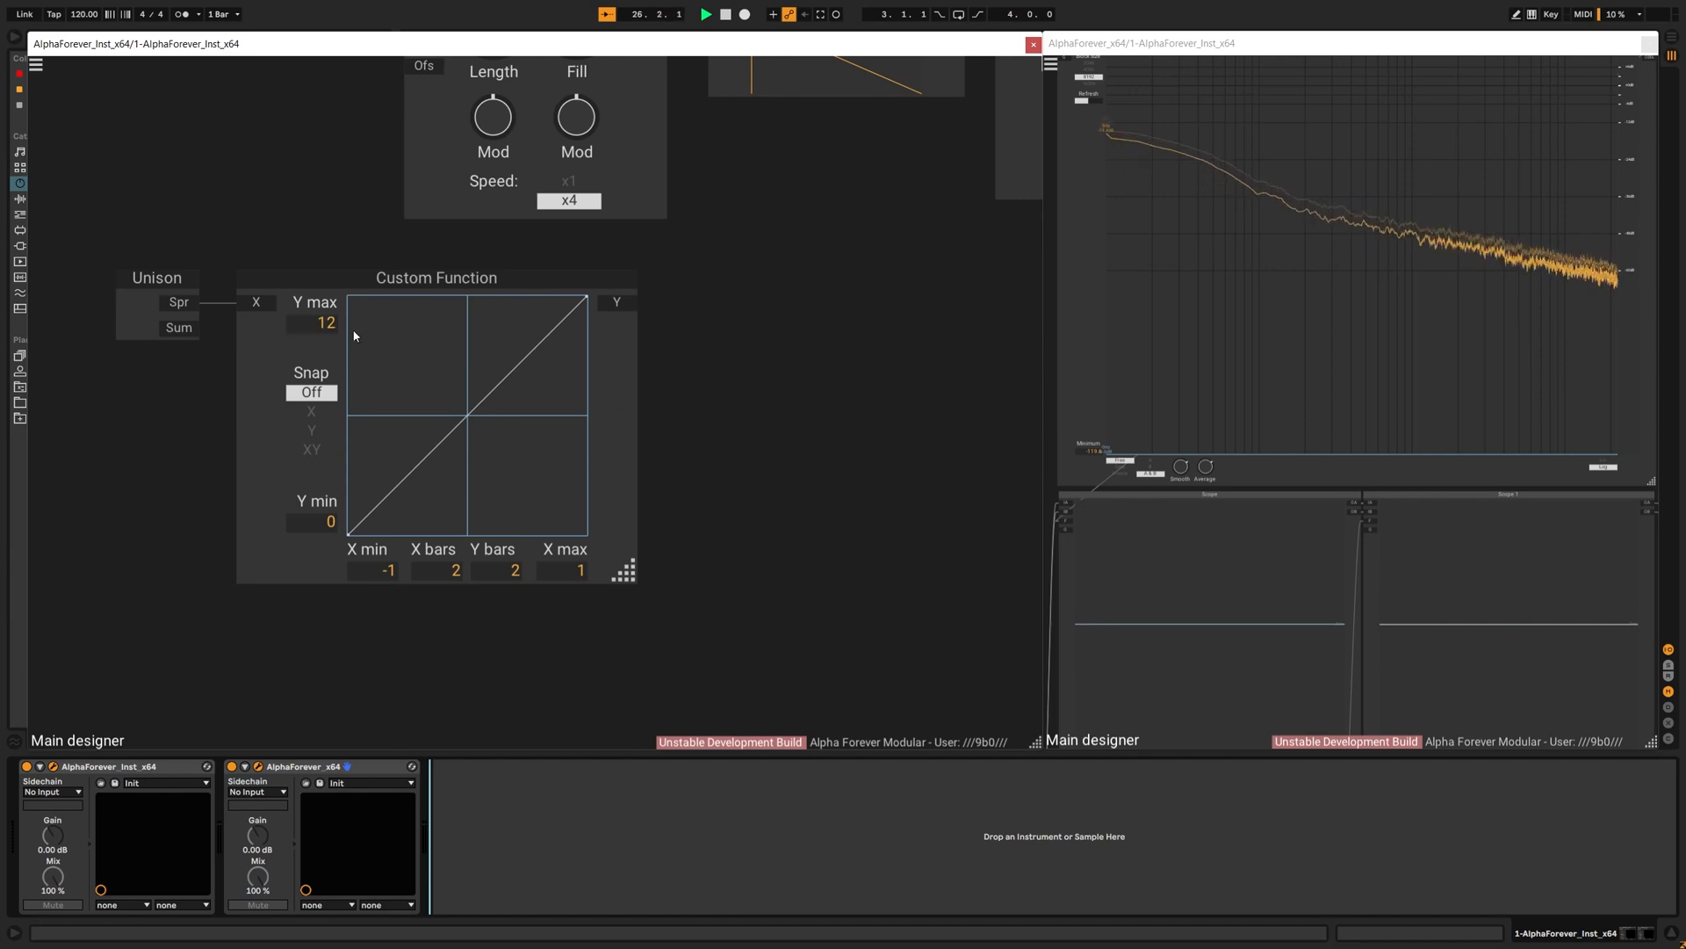
Step: Set Custom Function's snapping to XY and its Y bars to 12
click(311, 449)
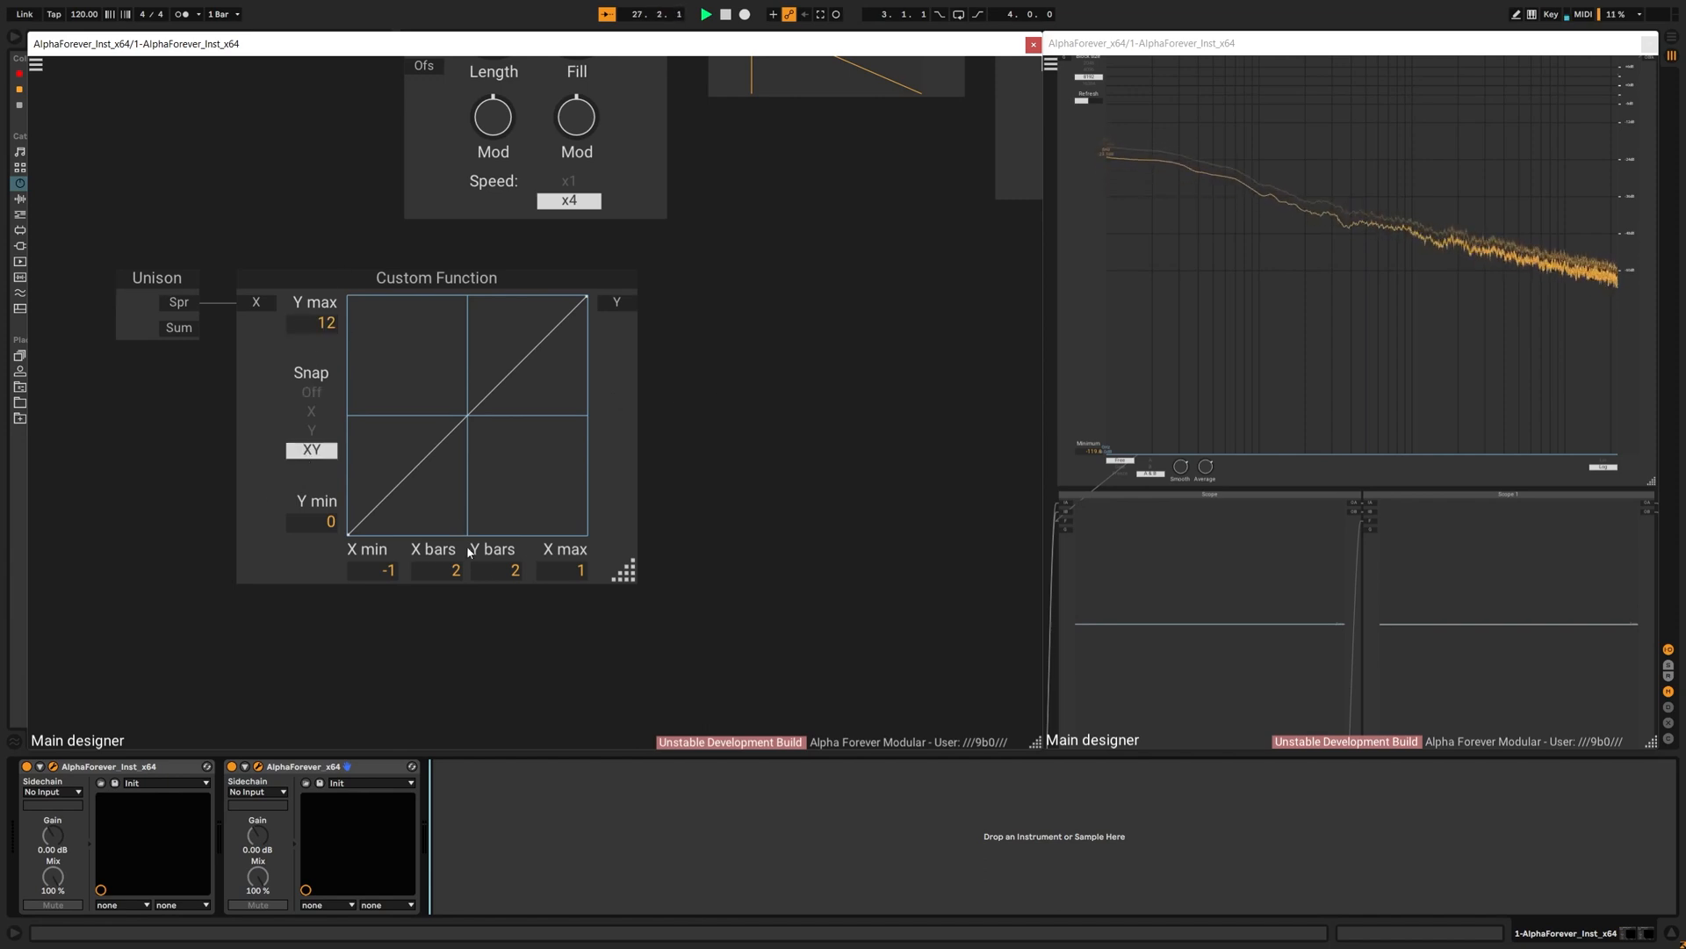
text(12)
key(Return)
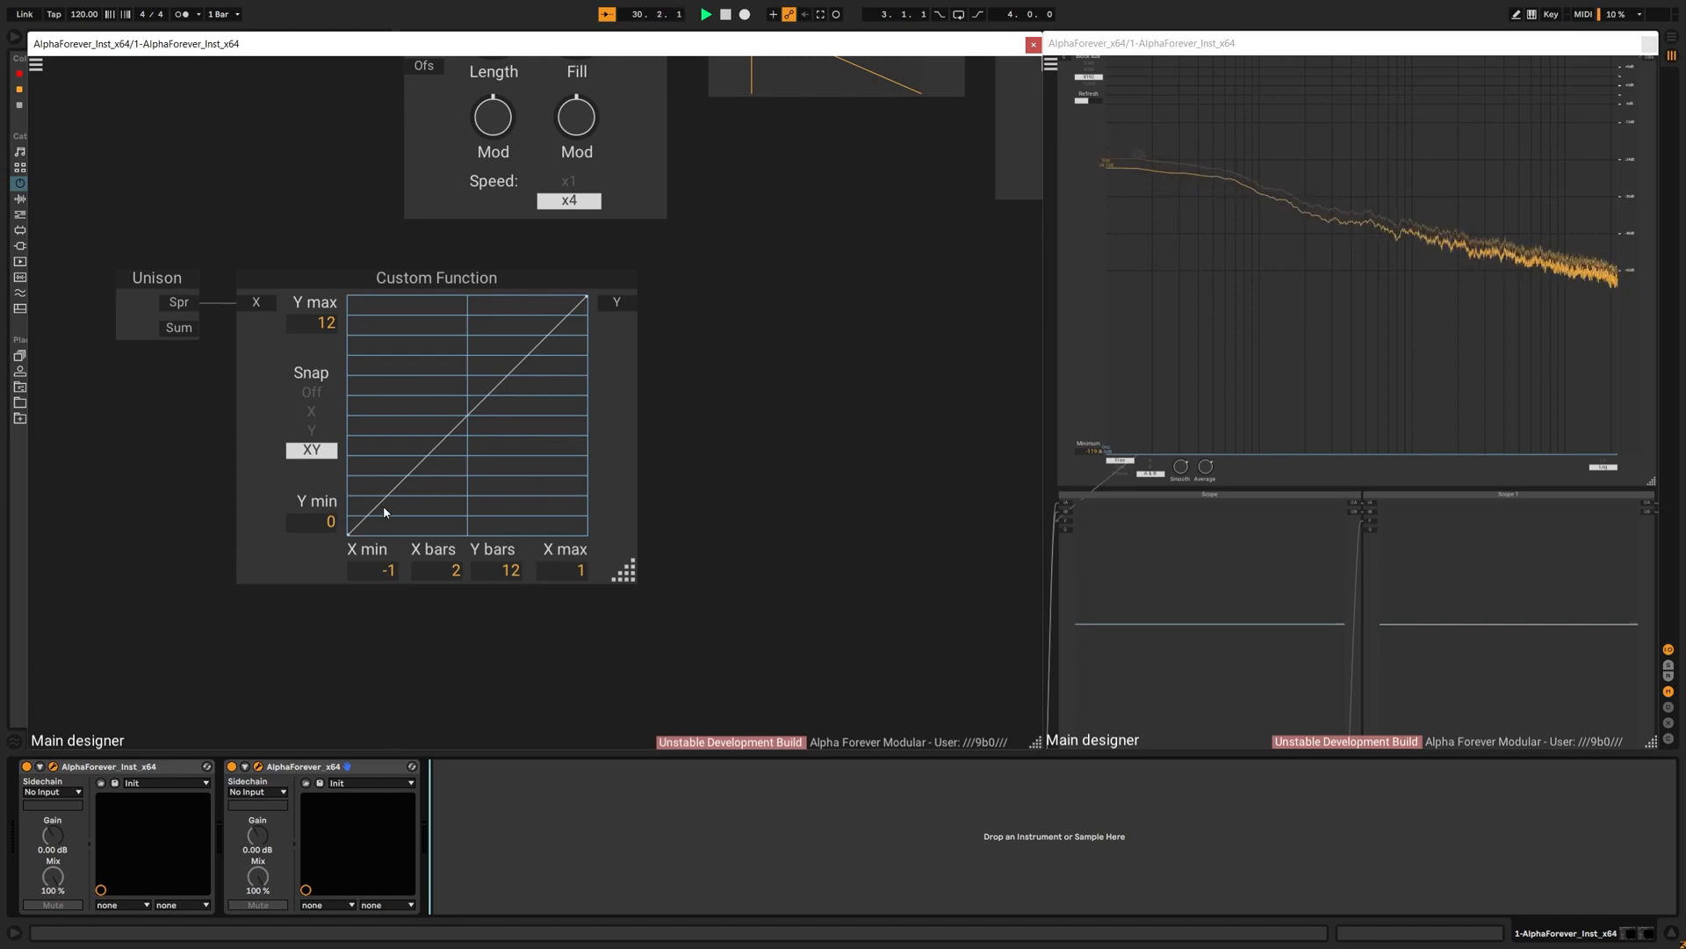
Step: Shape Custom Function's curve with a middle point at Y 3 and its end point at Y 7
mouse_move(349, 535)
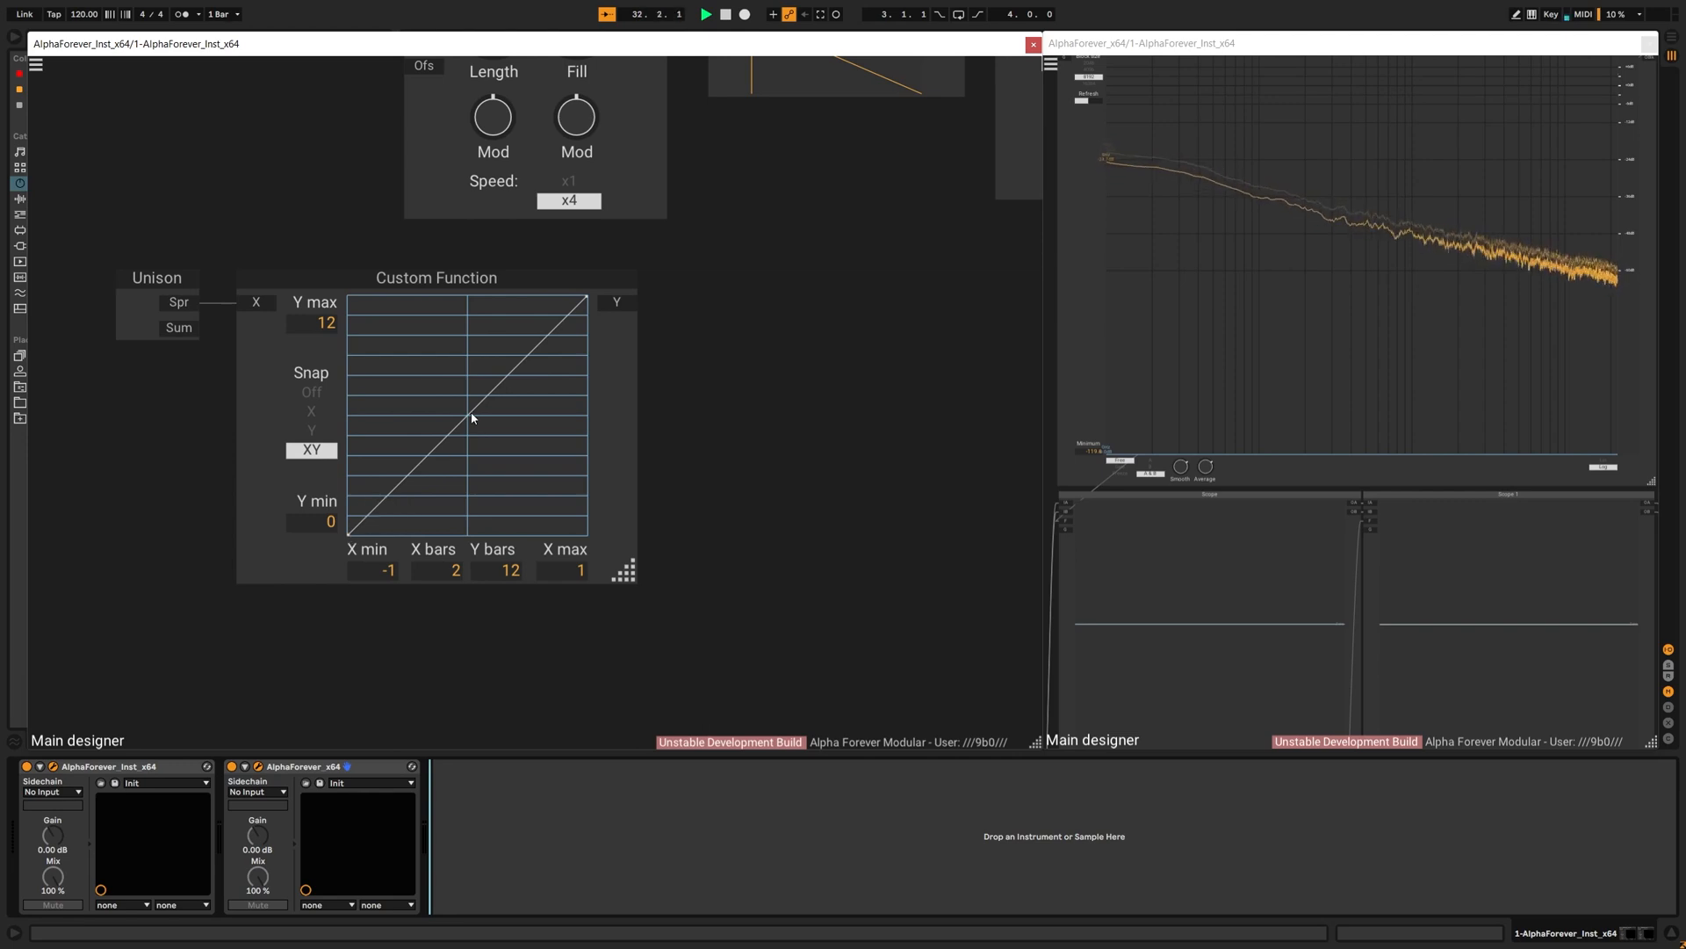
drag(471, 418, 468, 479)
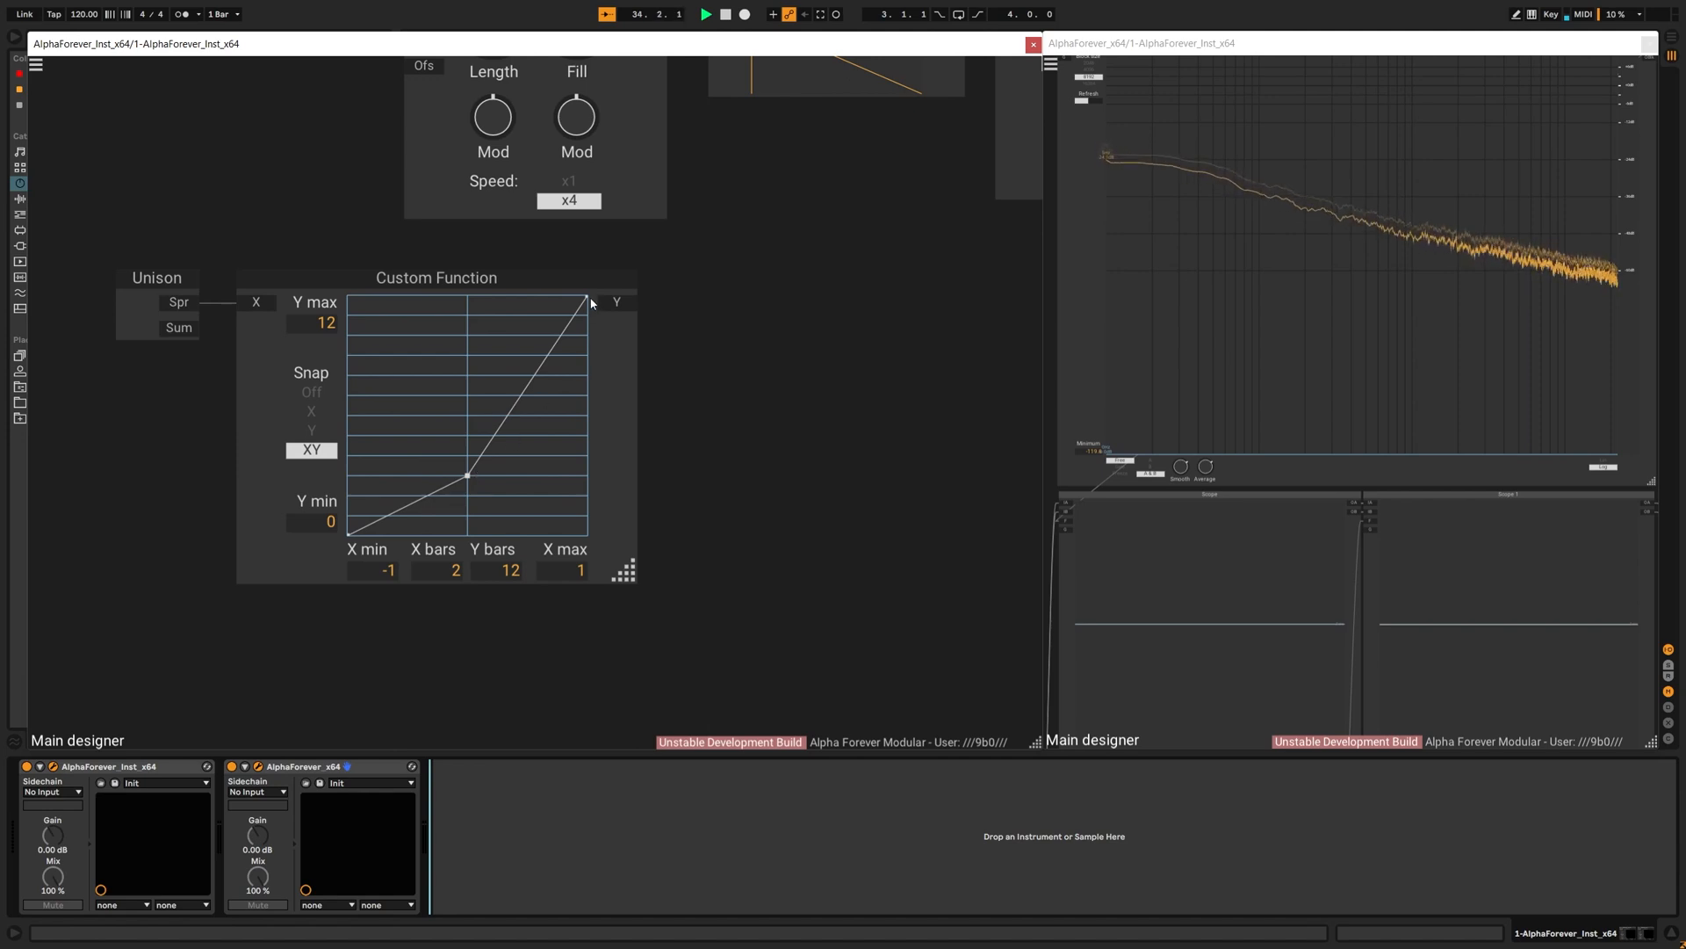
drag(589, 300, 594, 378)
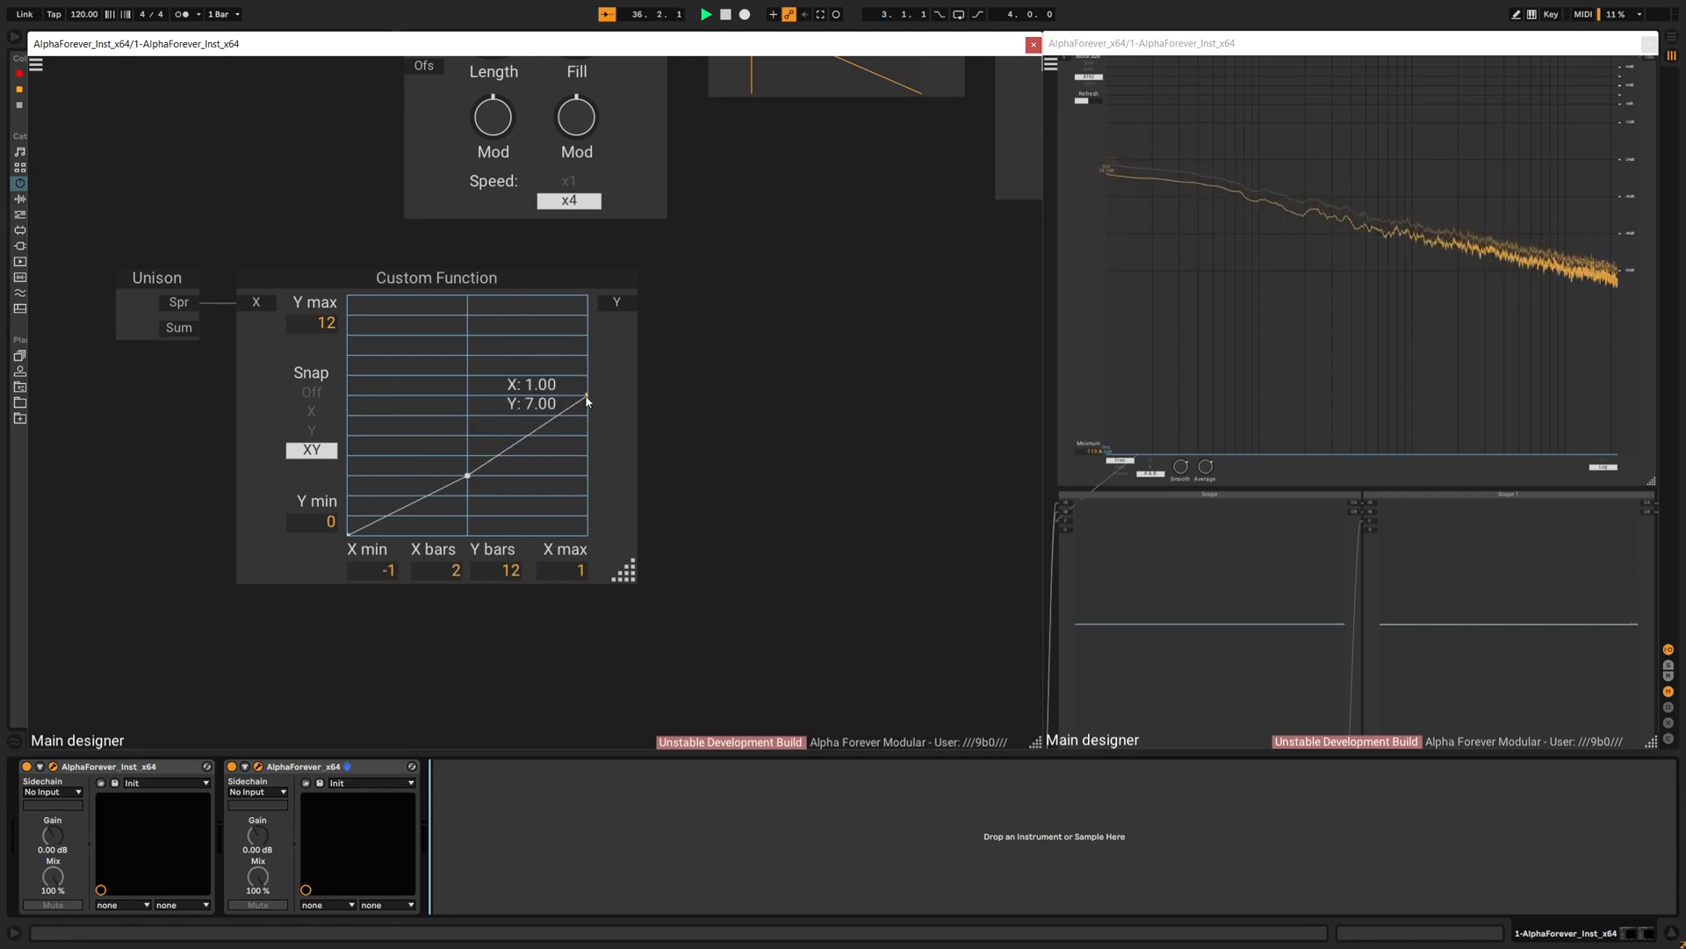
Step: Insert an Add module between Midi Note's P output and OSC Multi's P input, with Custom Function's Y output on its B input
scroll(731, 409, down, 5)
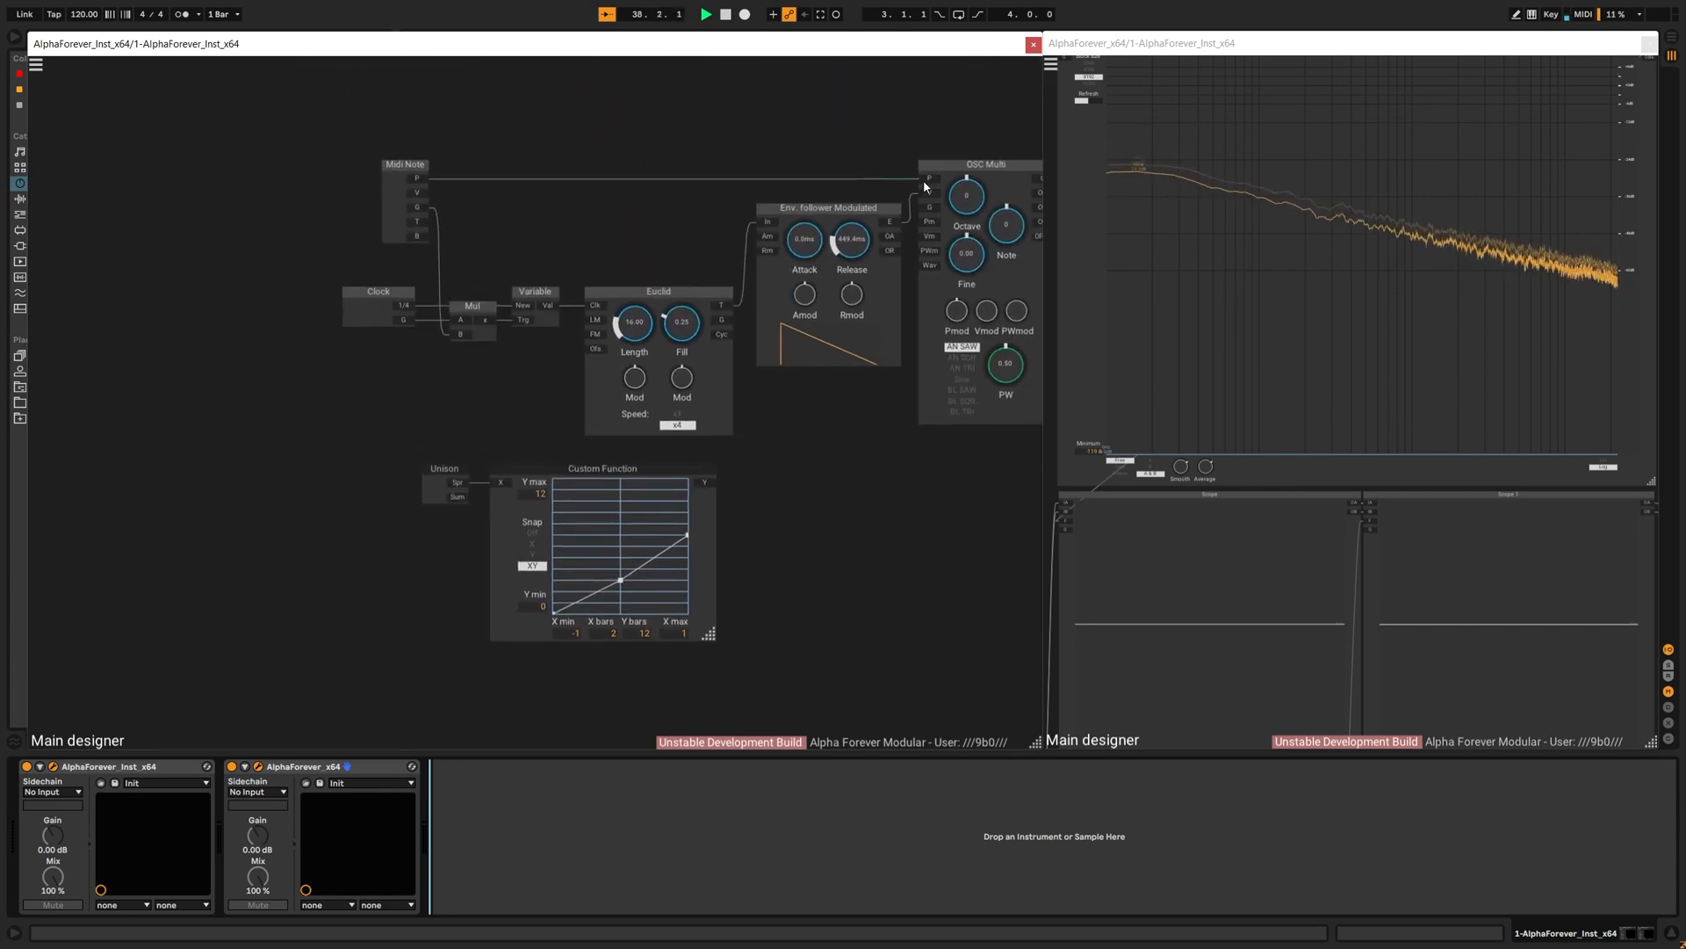
right_click(921, 177)
text(add)
click(806, 204)
drag(818, 166, 703, 192)
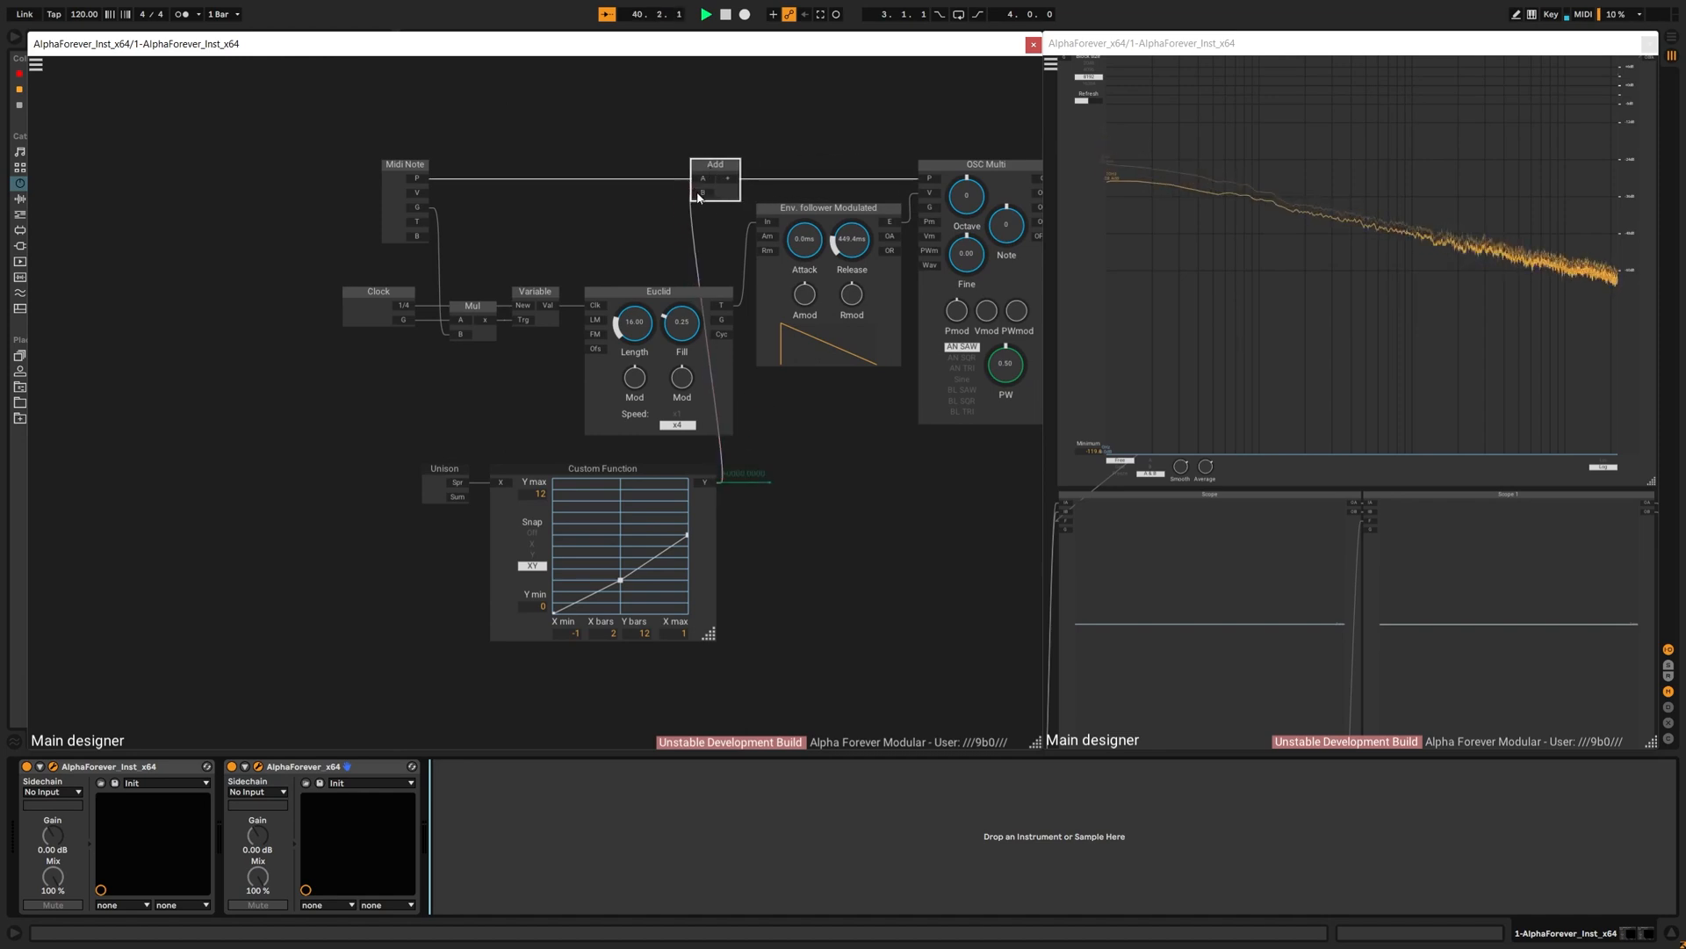
Step: Move the Unison and Custom Function modules together to the space above Midi Note
drag(325, 458, 825, 724)
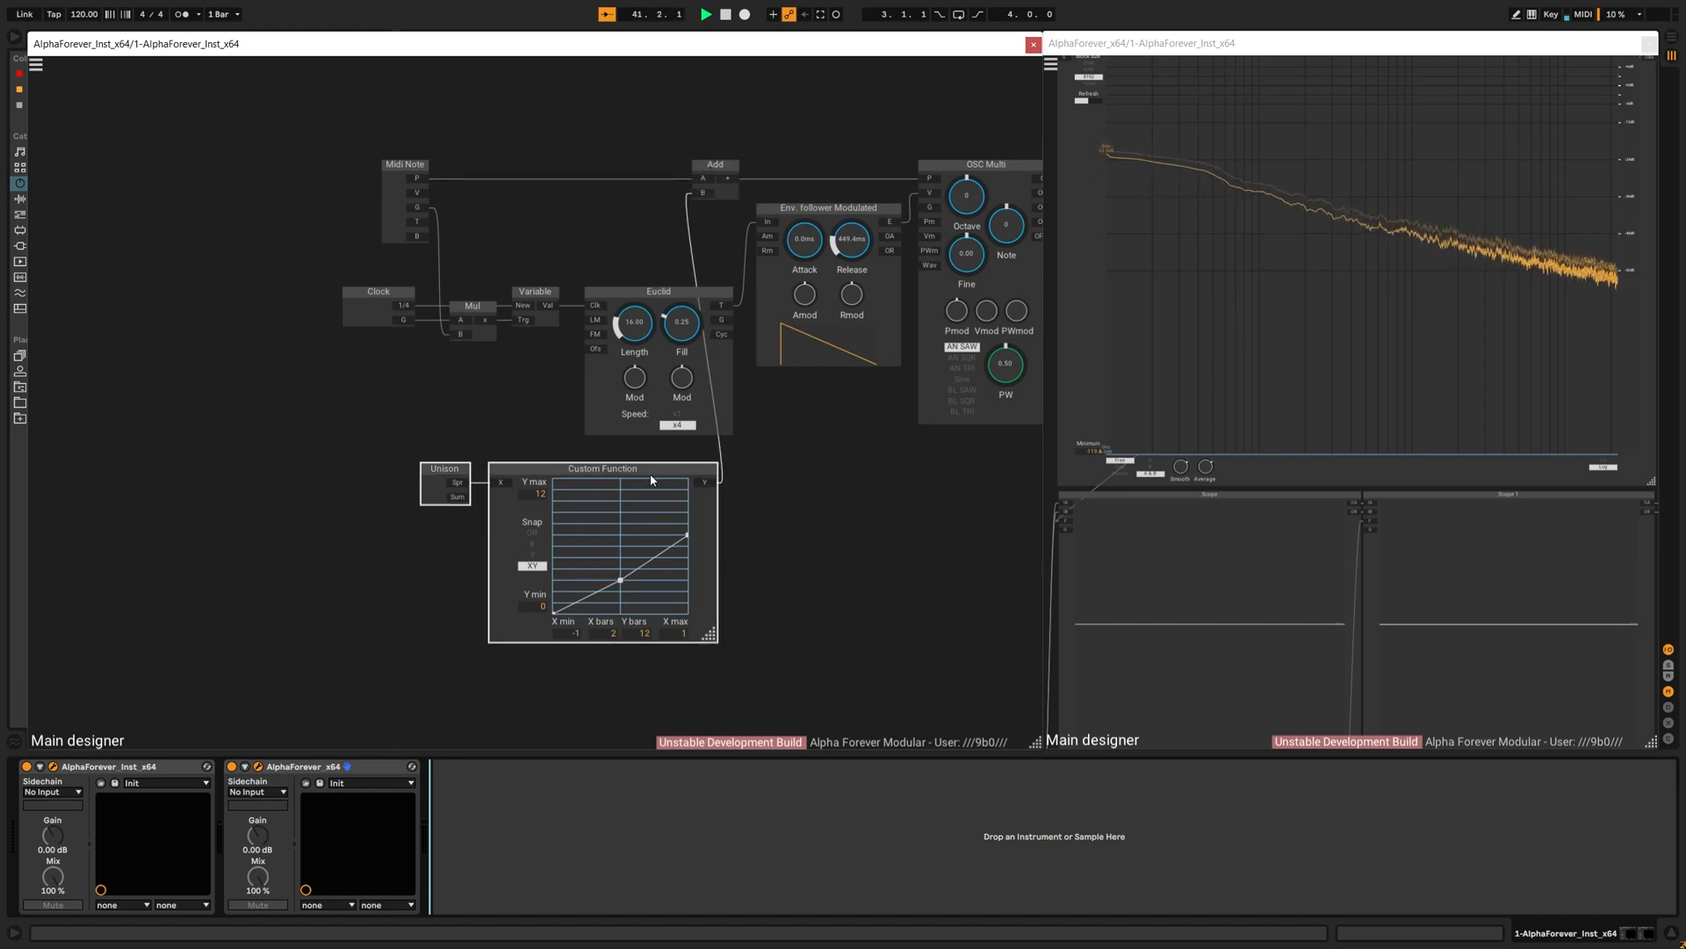
drag(651, 480, 622, 16)
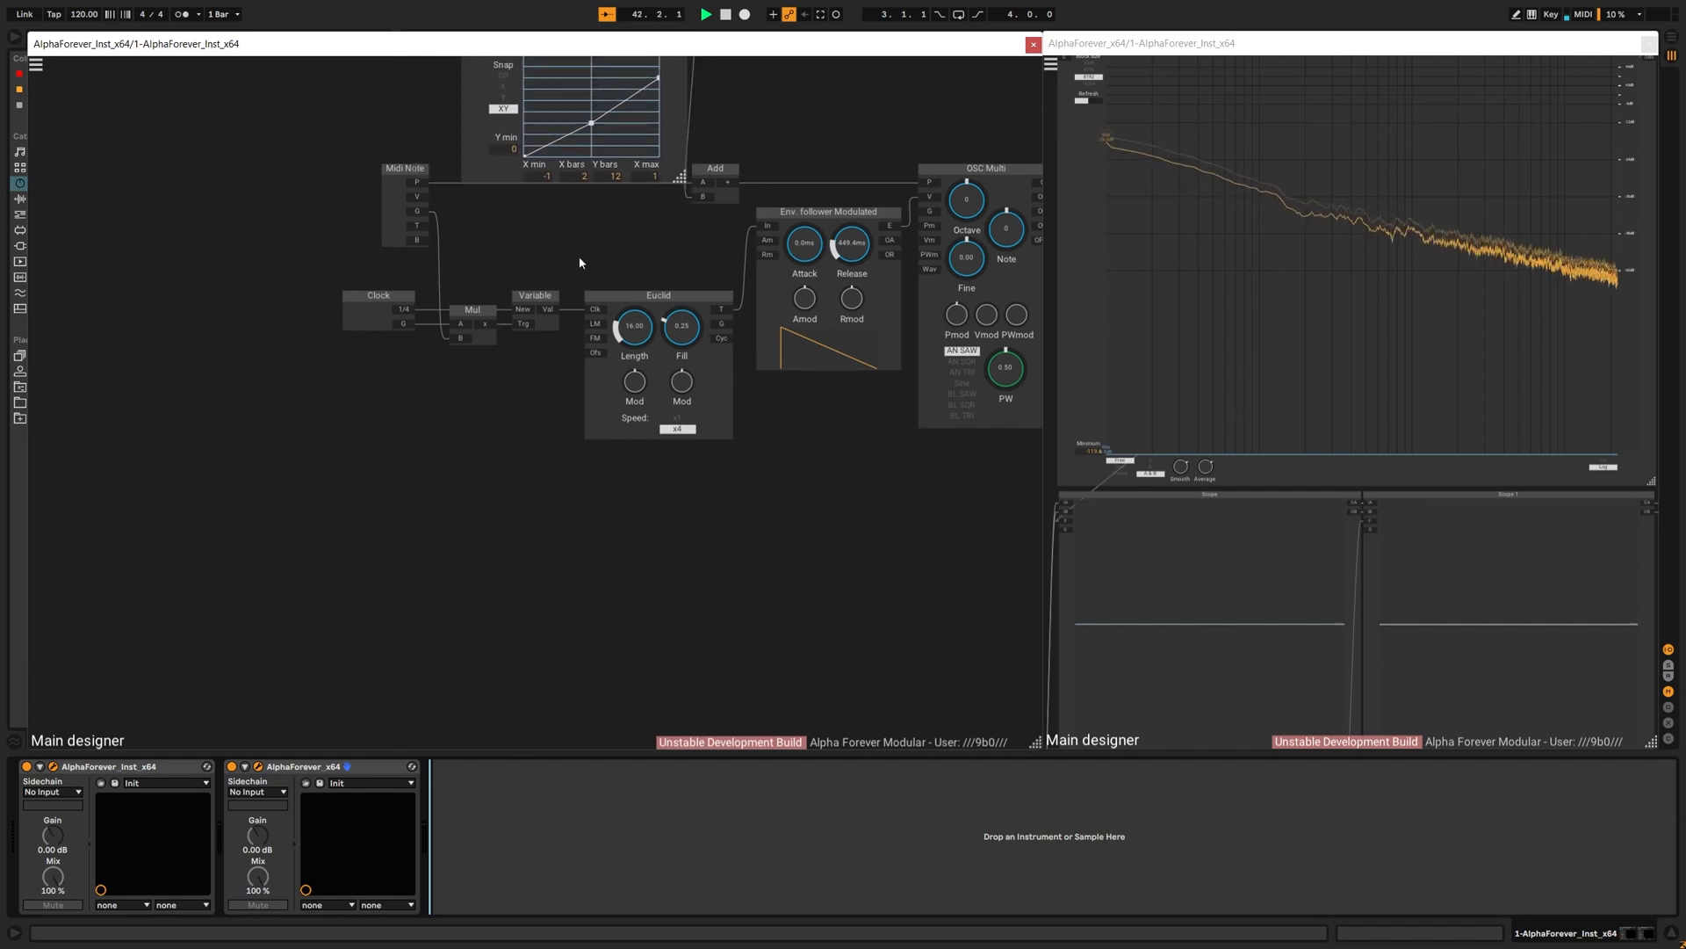
drag(579, 258, 581, 422)
drag(350, 106, 601, 308)
shift+click(637, 177)
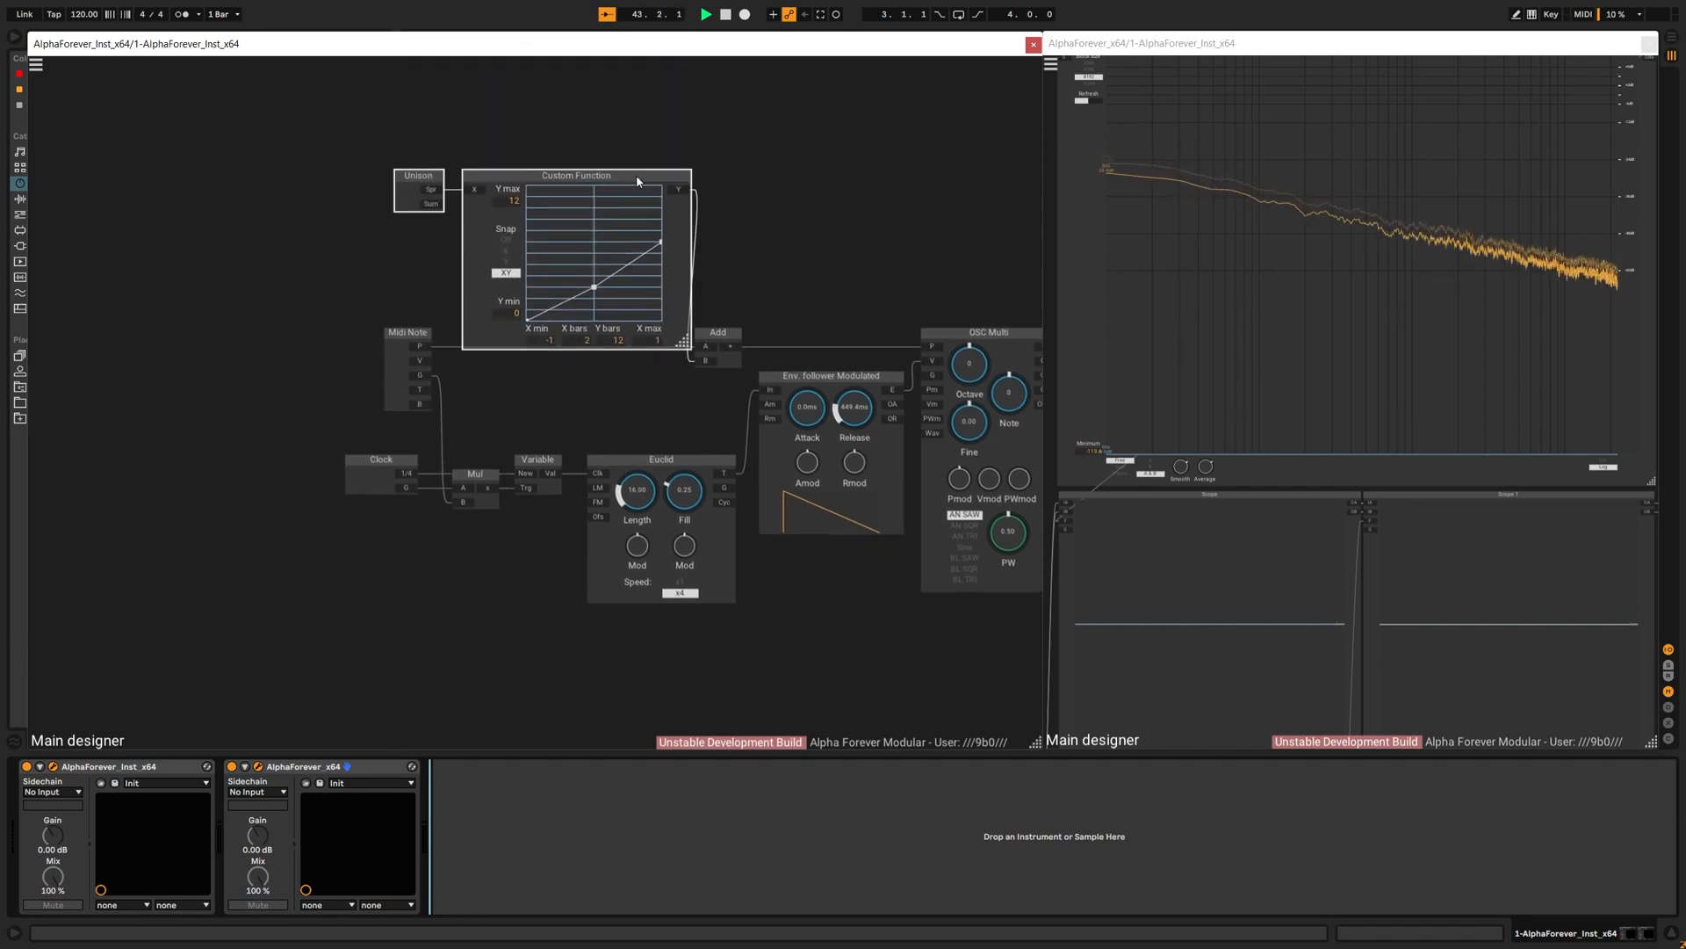
drag(637, 178, 622, 145)
click(766, 192)
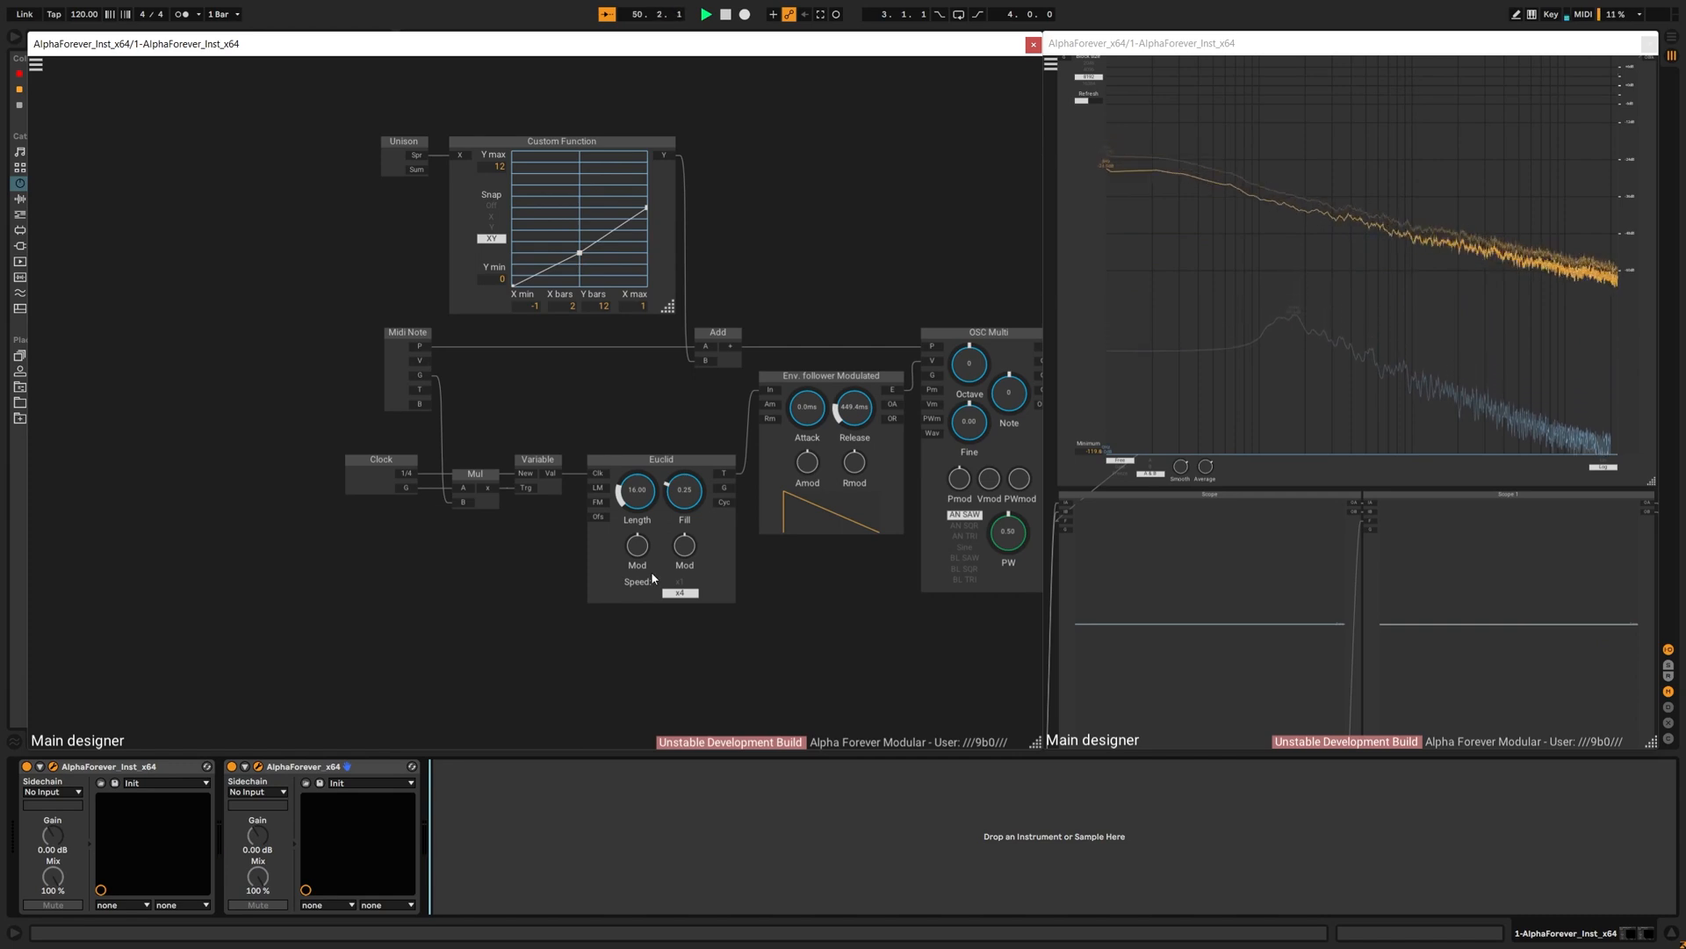
Step: Move the Unison and Custom Function pair further up, leaving room above Midi Note for another module
click(604, 140)
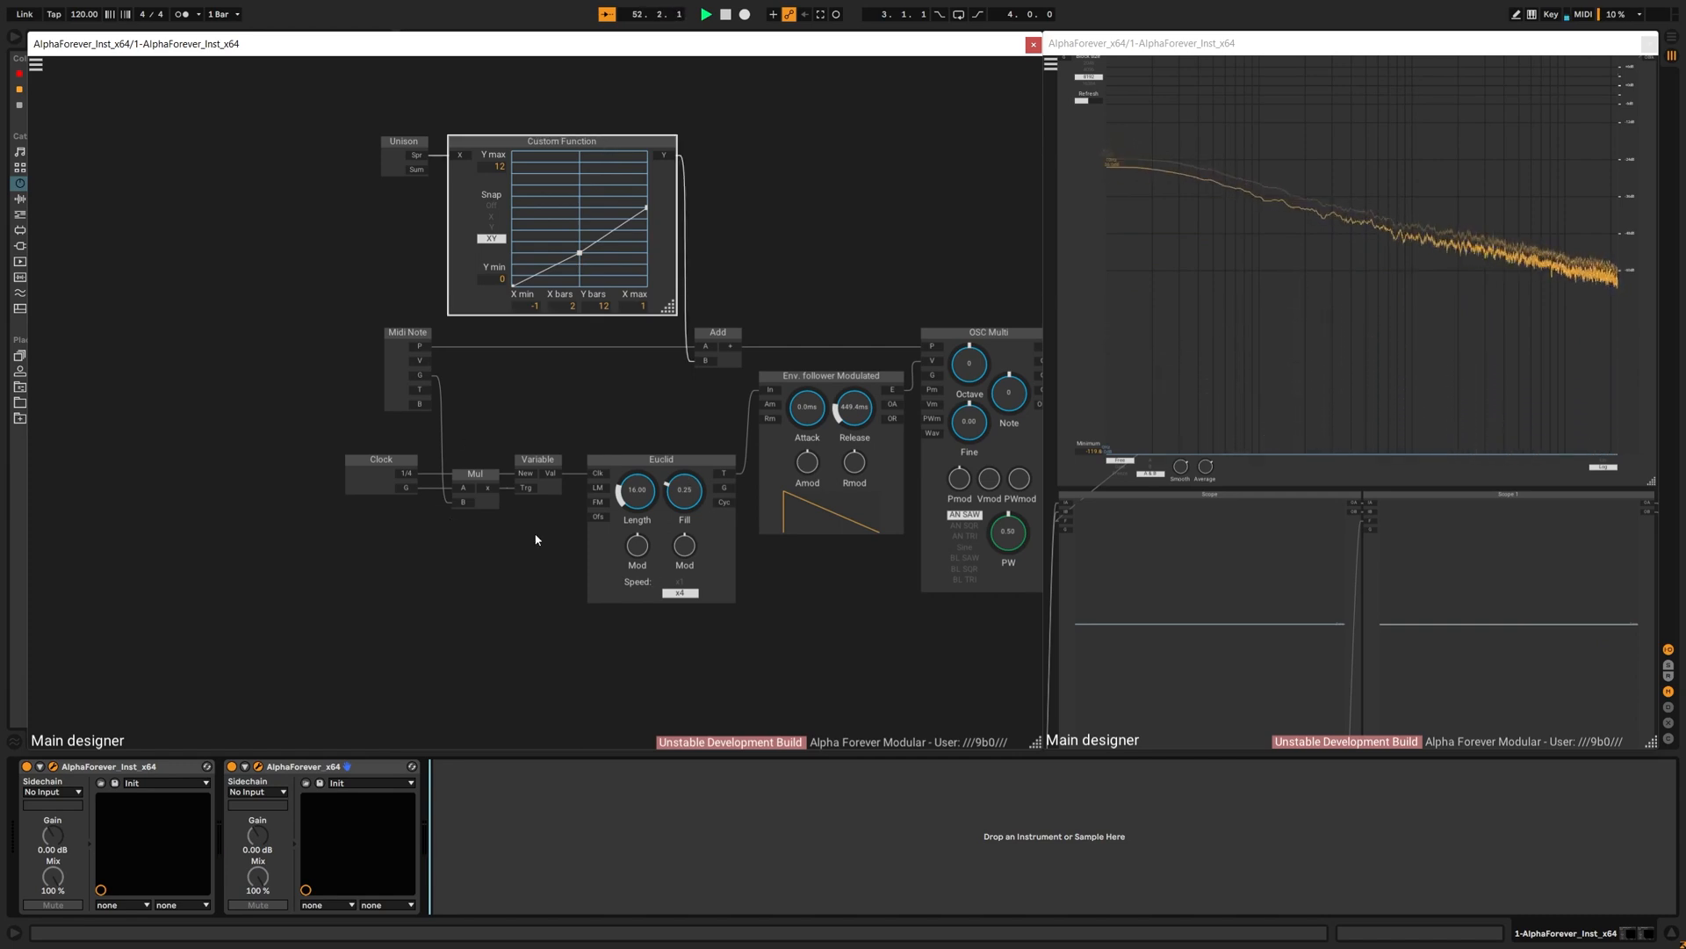
shift+click(410, 141)
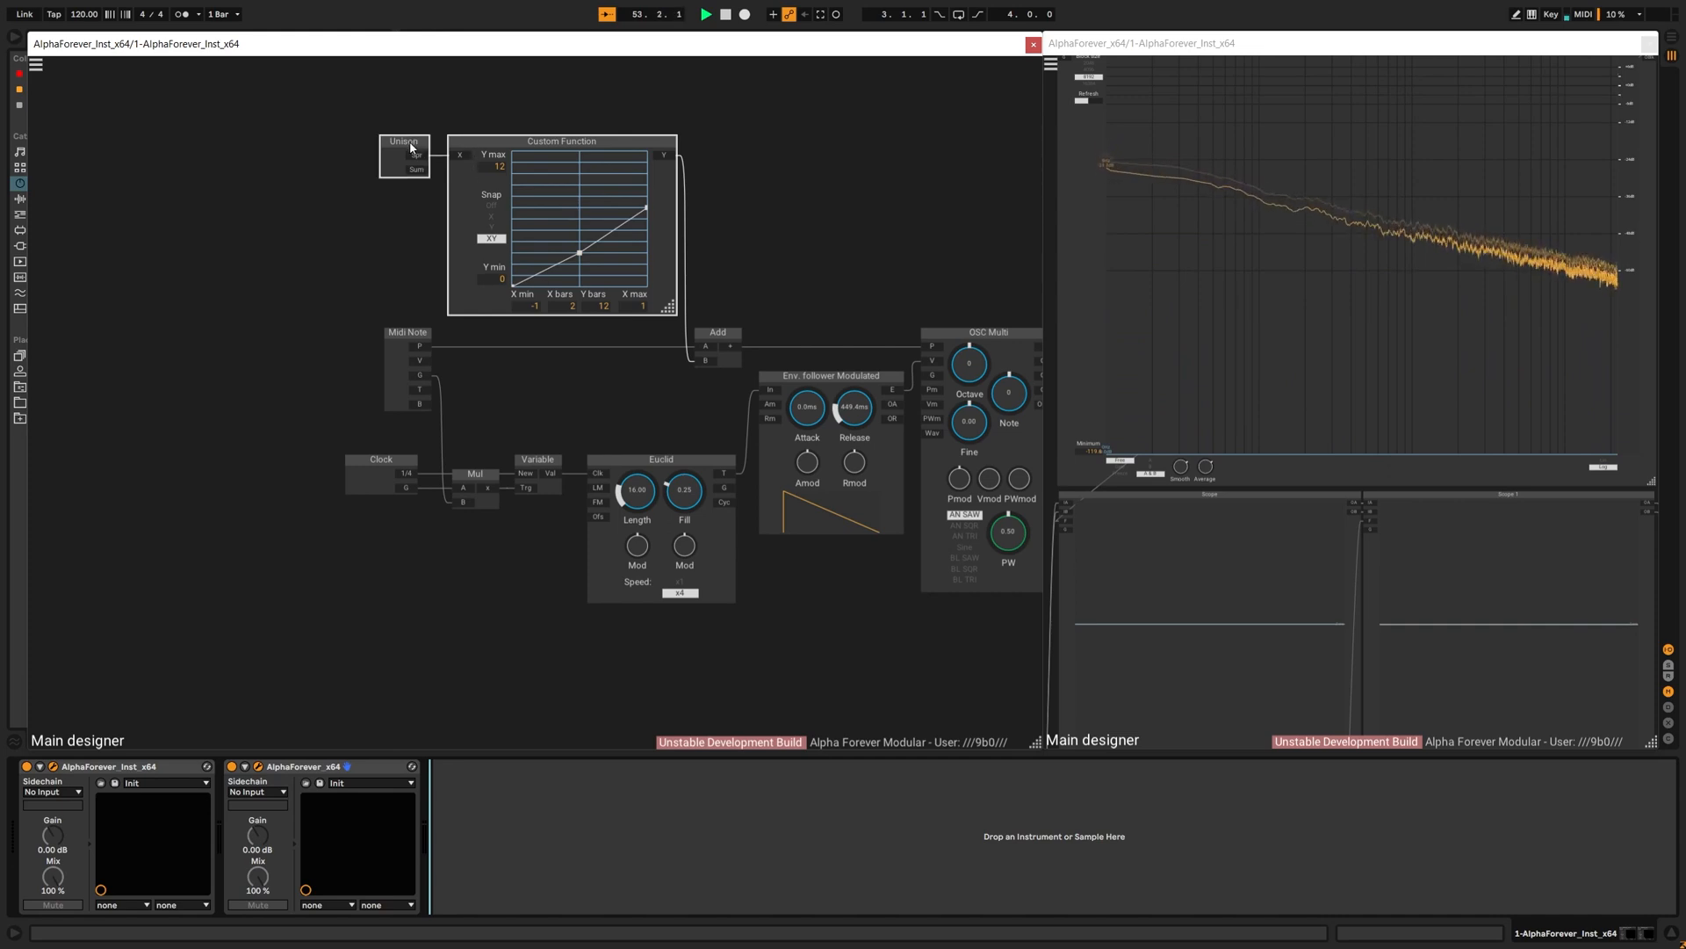
drag(513, 142, 515, 17)
drag(563, 332, 578, 394)
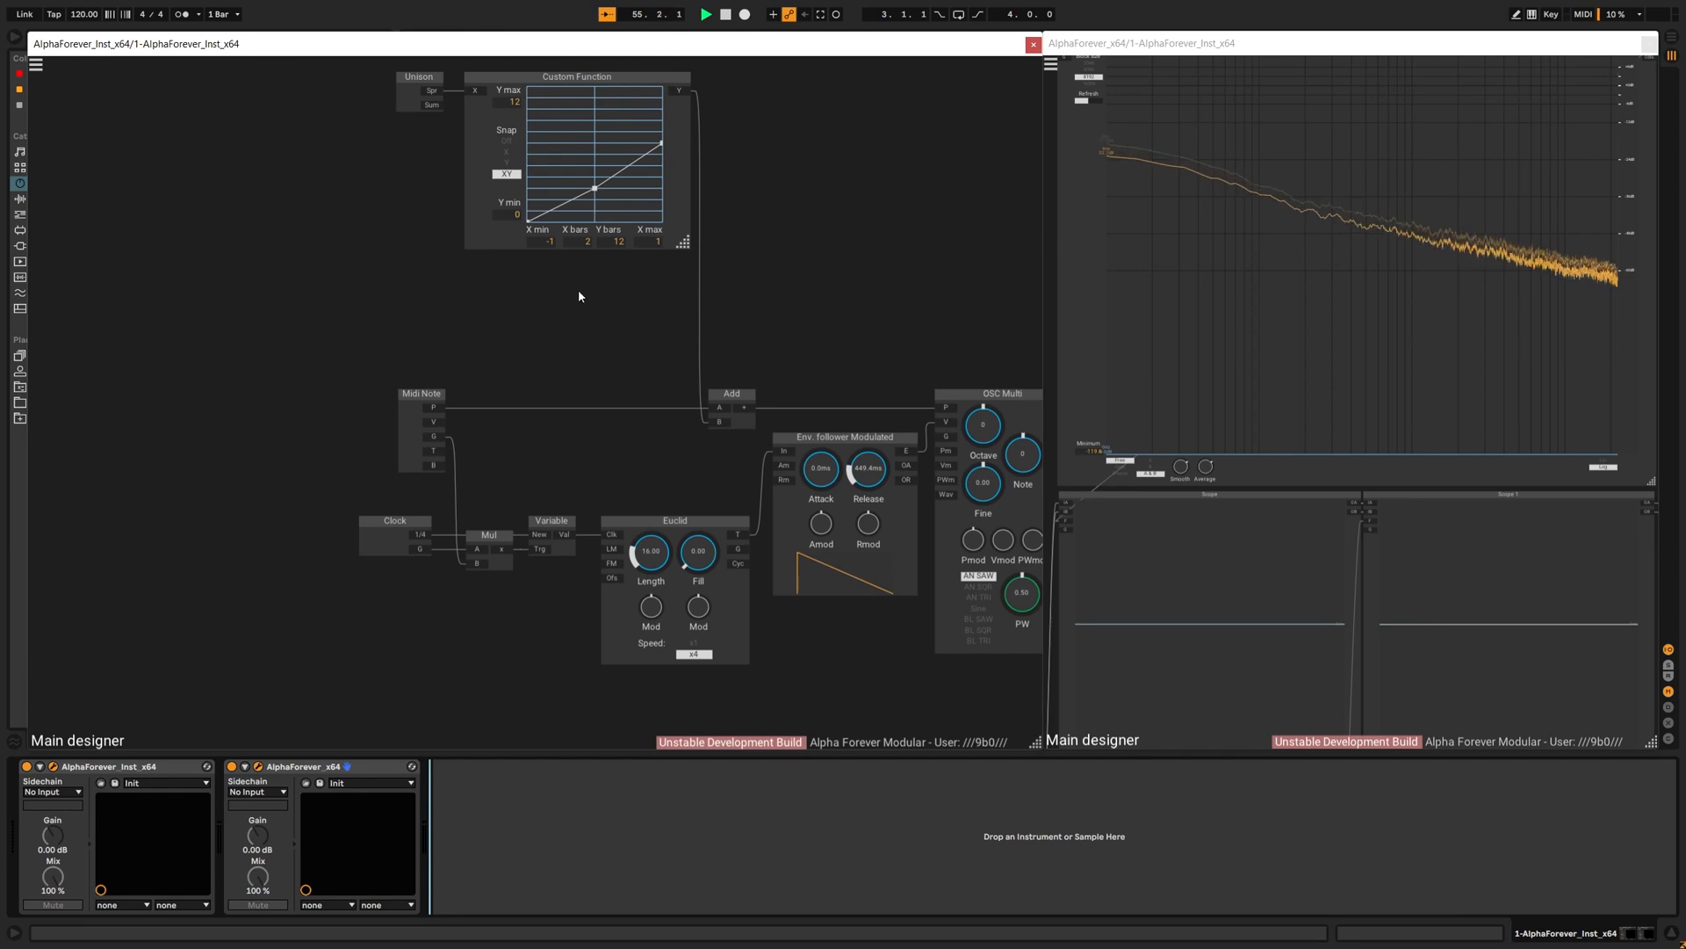
Step: Duplicate Custom Function, align the copy directly beneath the original, and connect Unison's Spr output to its X input
drag(579, 291, 595, 479)
click(540, 263)
key(ctrl+c)
key(ctrl+v)
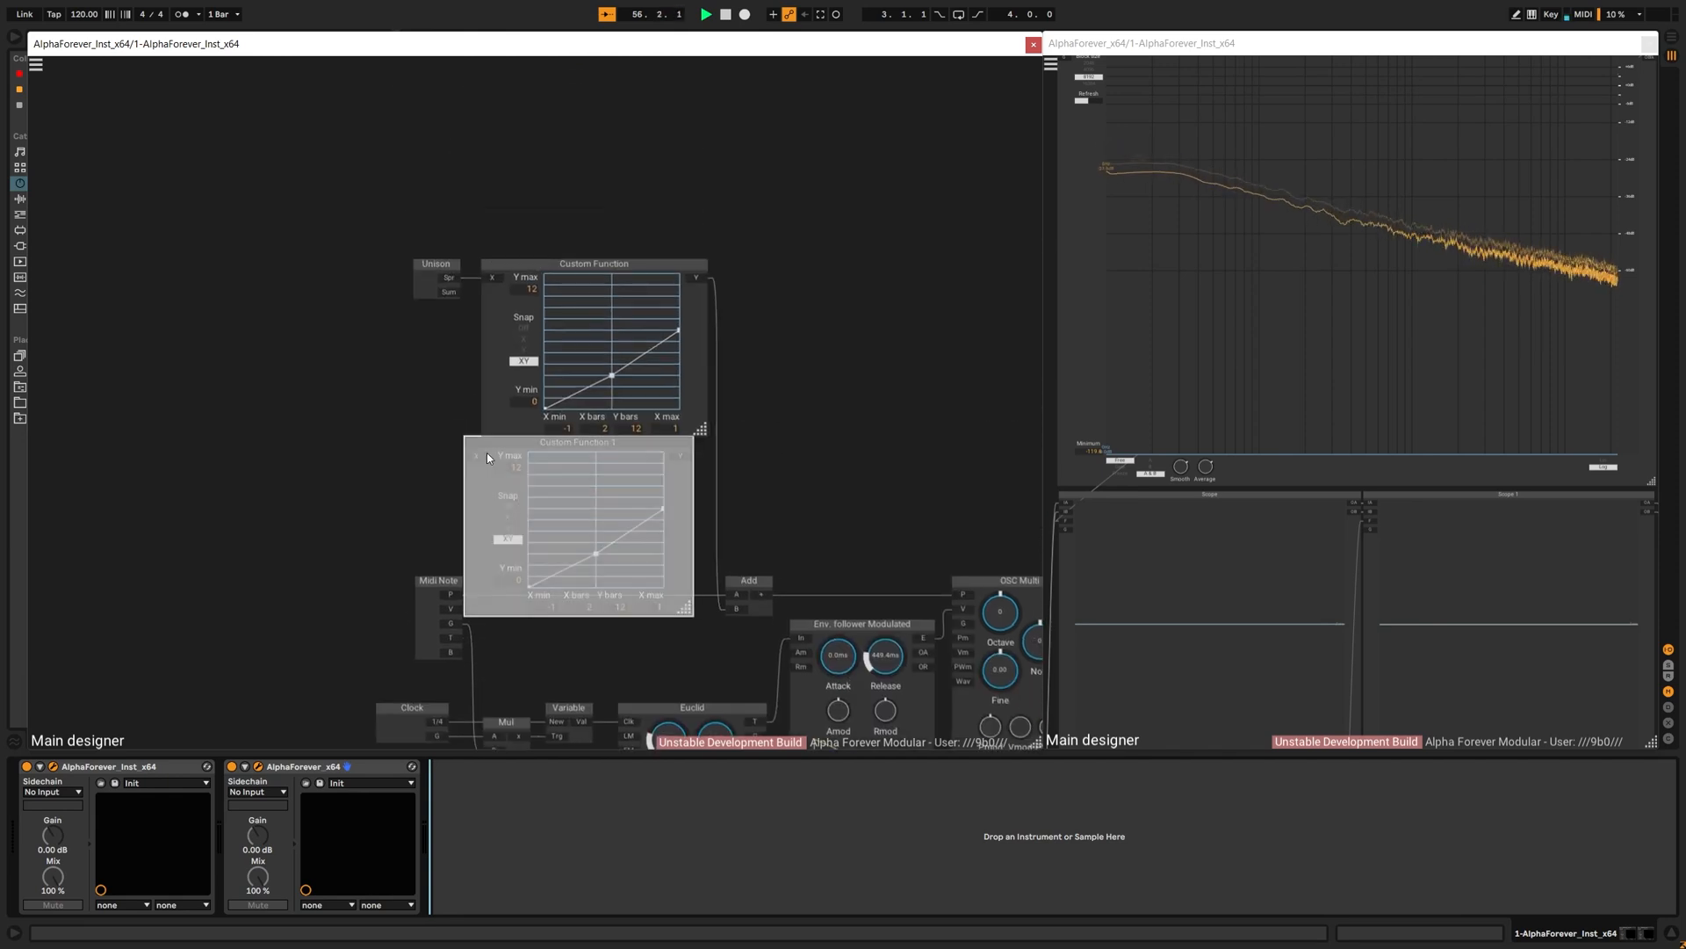
click(535, 445)
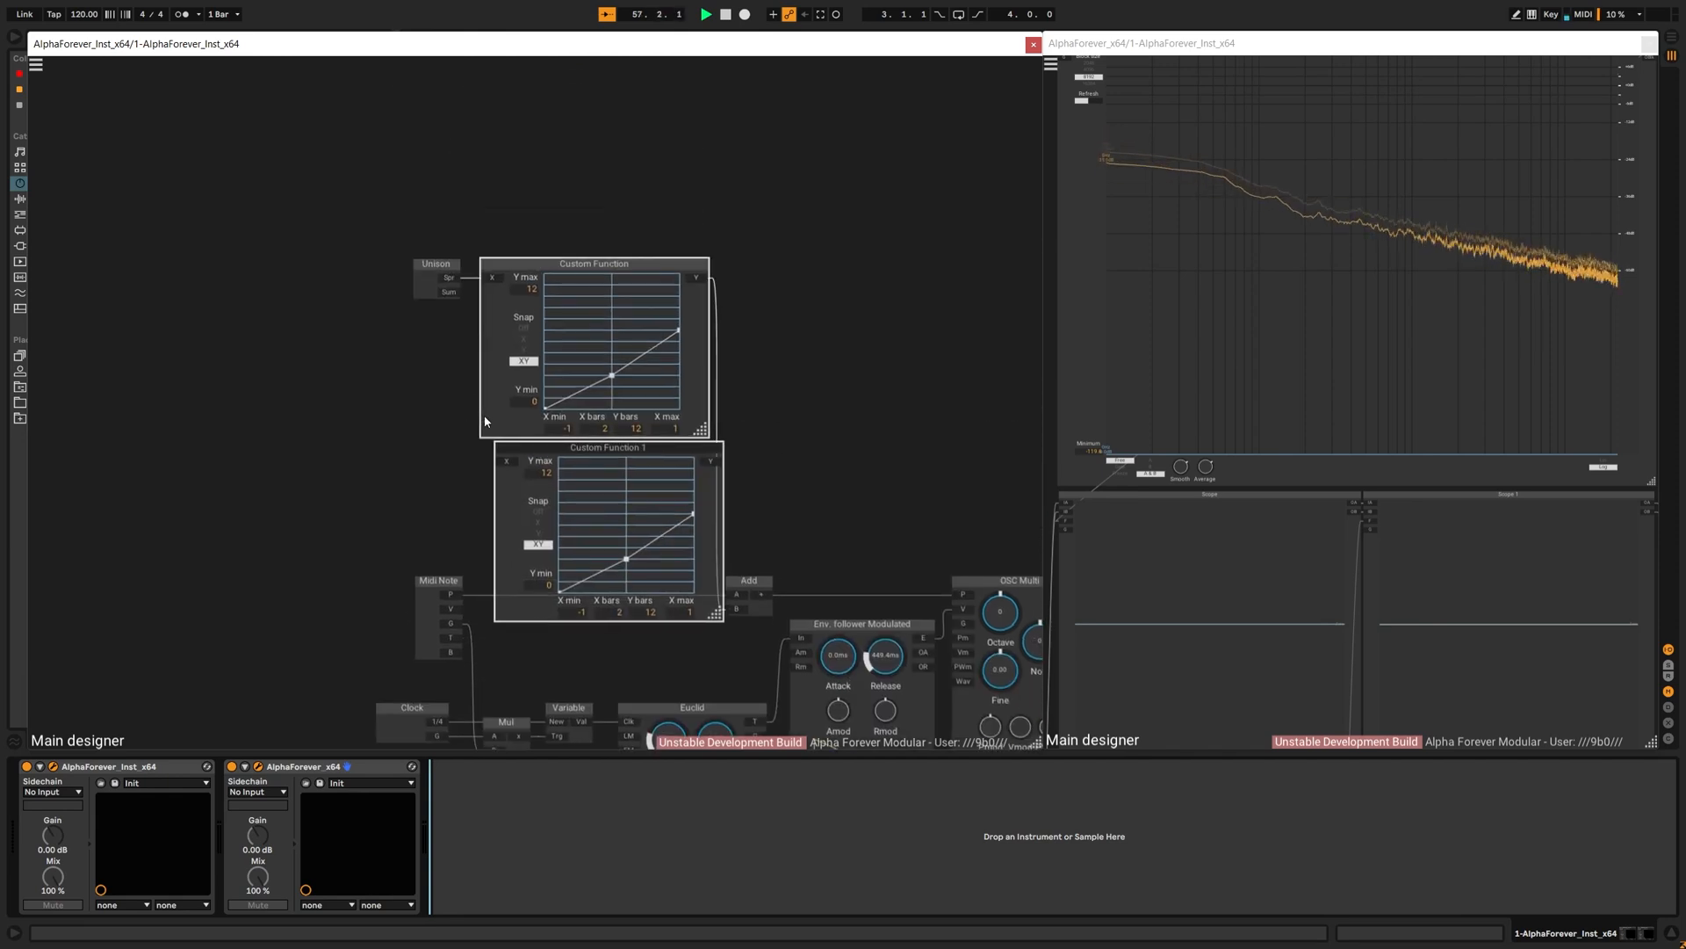
key(Left)
click(805, 392)
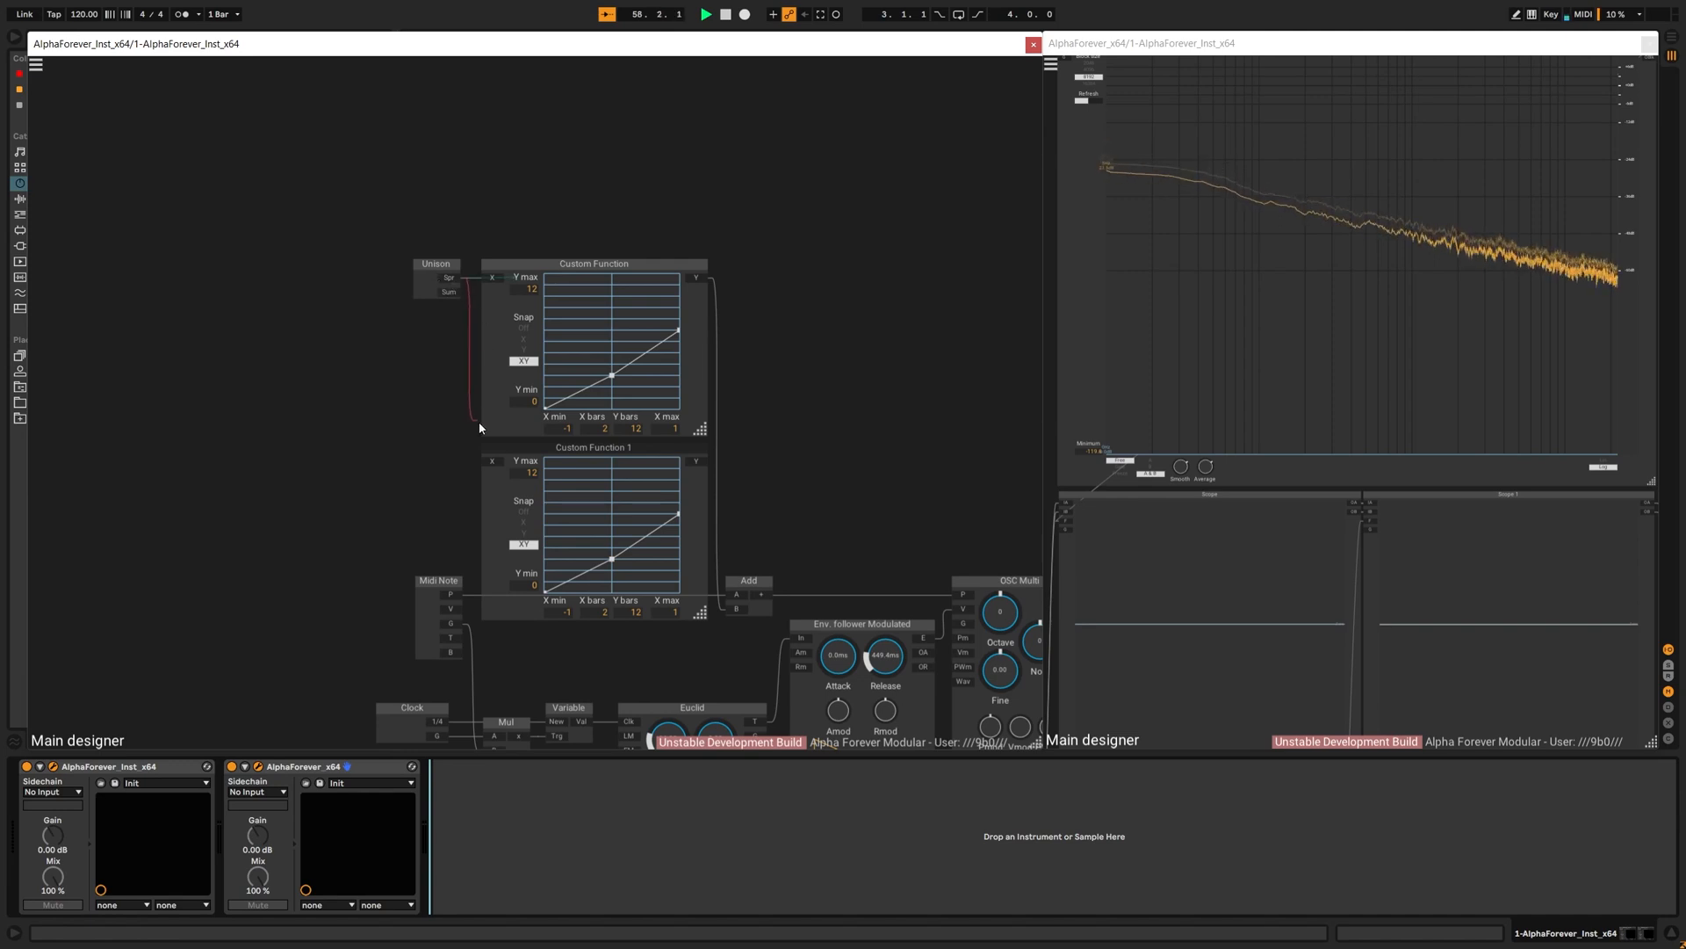
drag(484, 470, 486, 462)
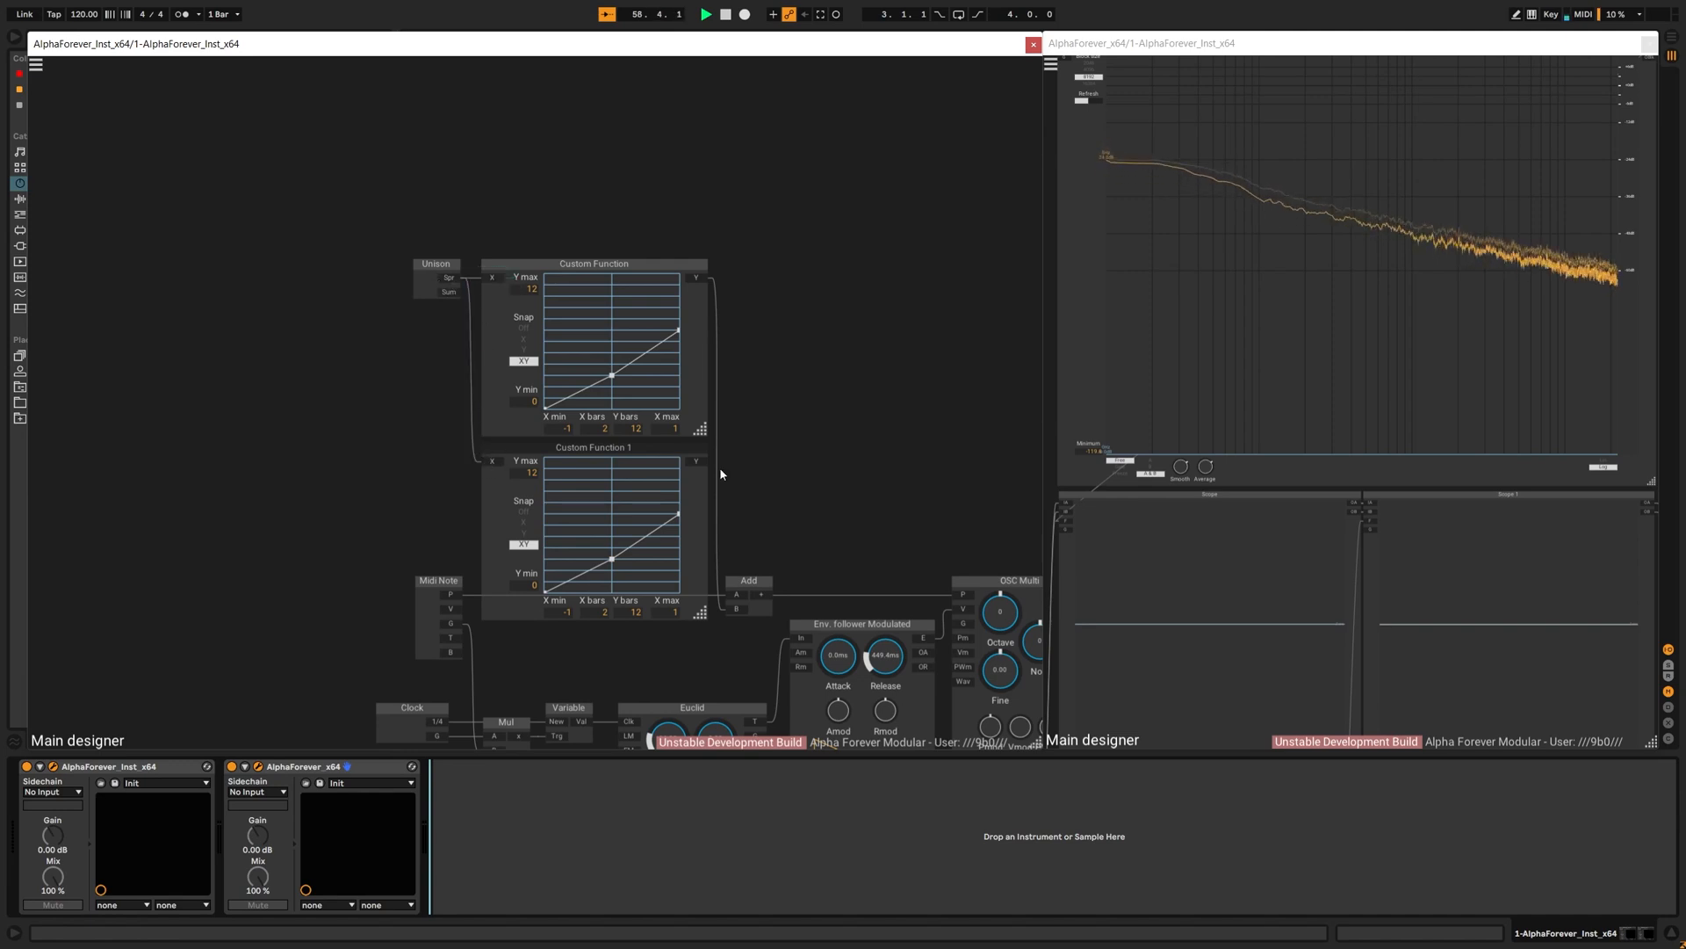
Step: Move Unison and both Custom Function modules further up together, leaving a gap above Midi Note
click(655, 449)
shift+click(577, 262)
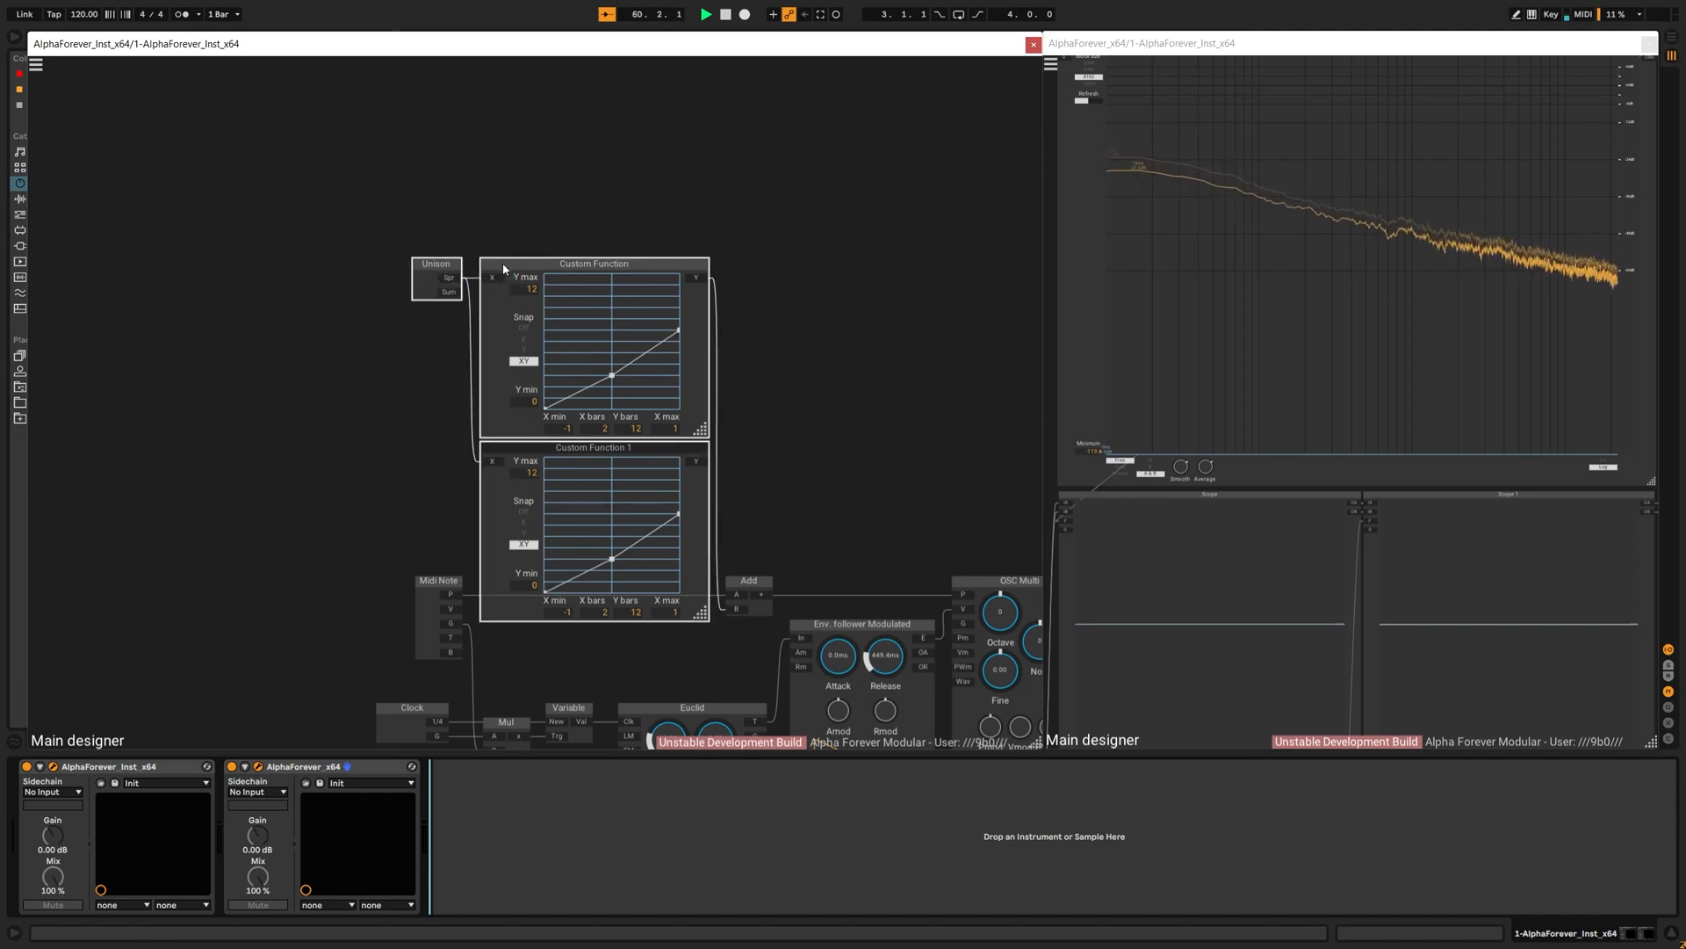
drag(503, 268, 503, 176)
click(813, 407)
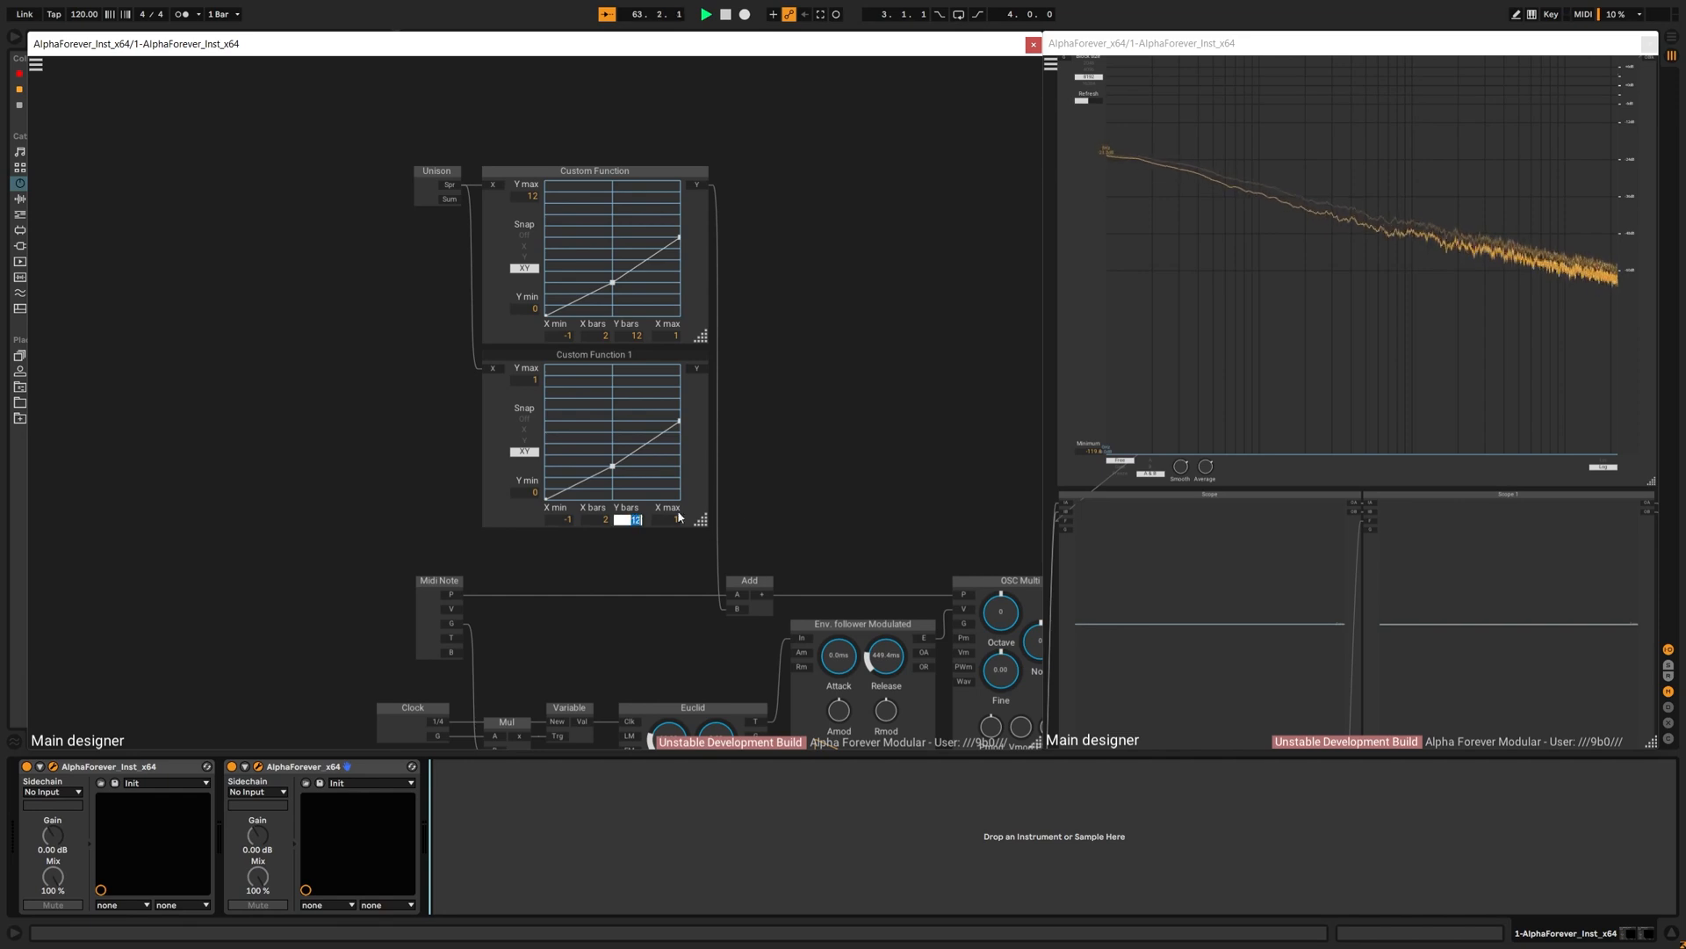
Step: Set Custom Function 1's Y max to 1 and Y bars to 4, and connect its Y output to Euclid's FM input
text(4)
key(Return)
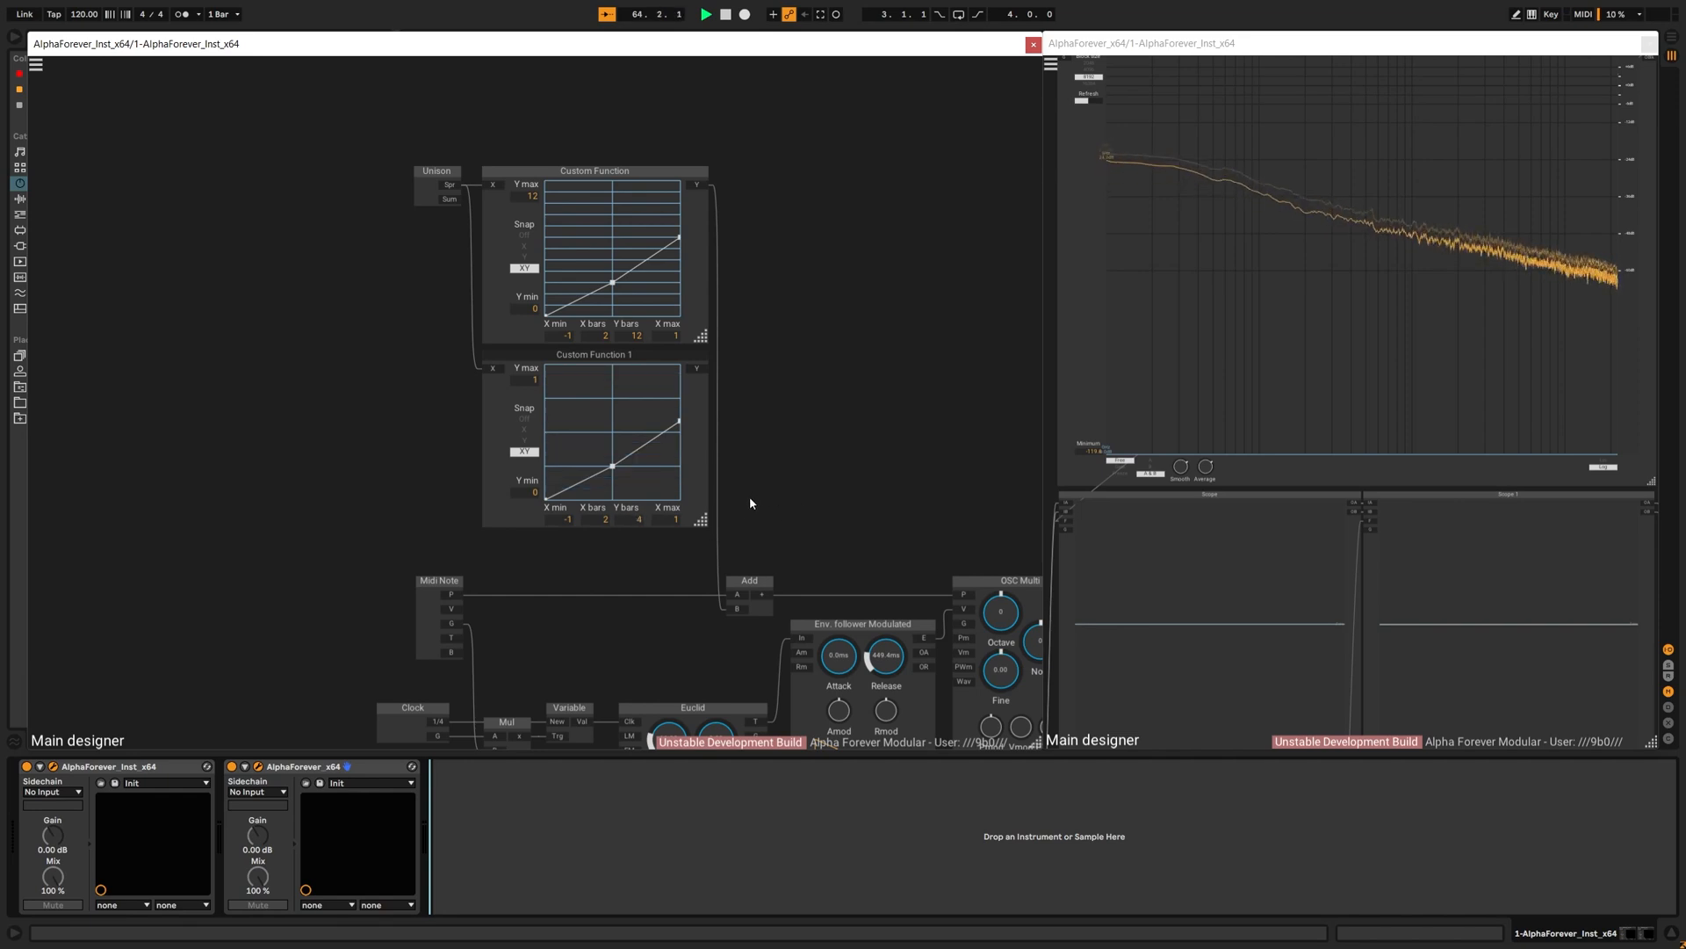
drag(749, 501, 745, 357)
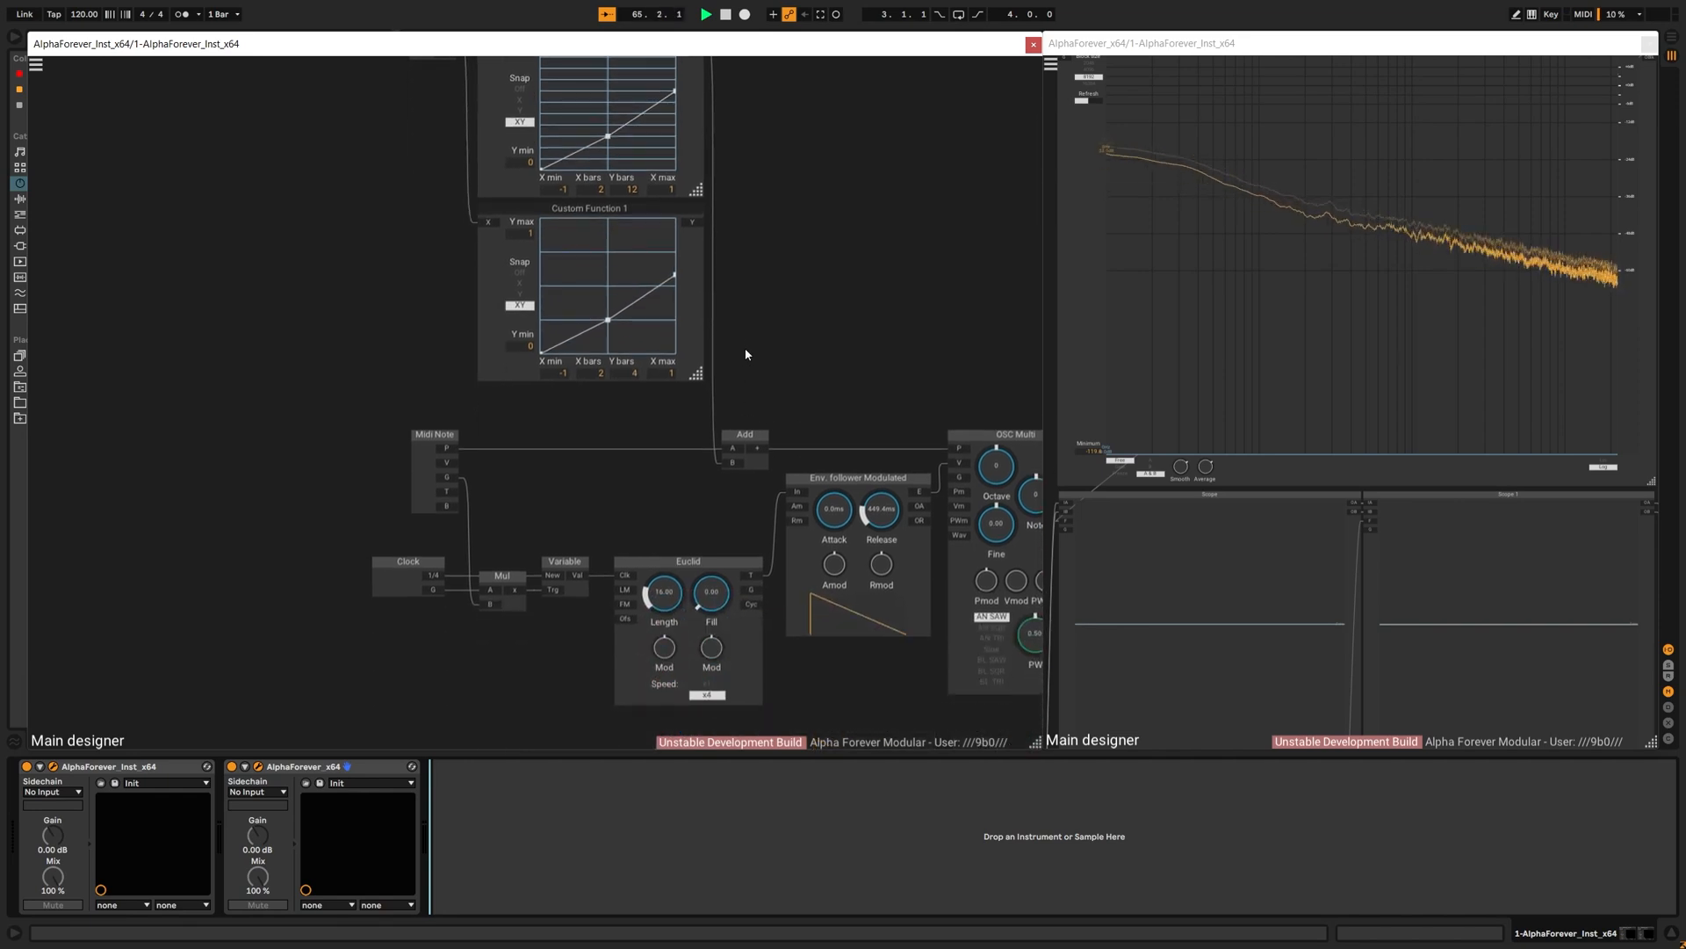
drag(694, 223, 621, 604)
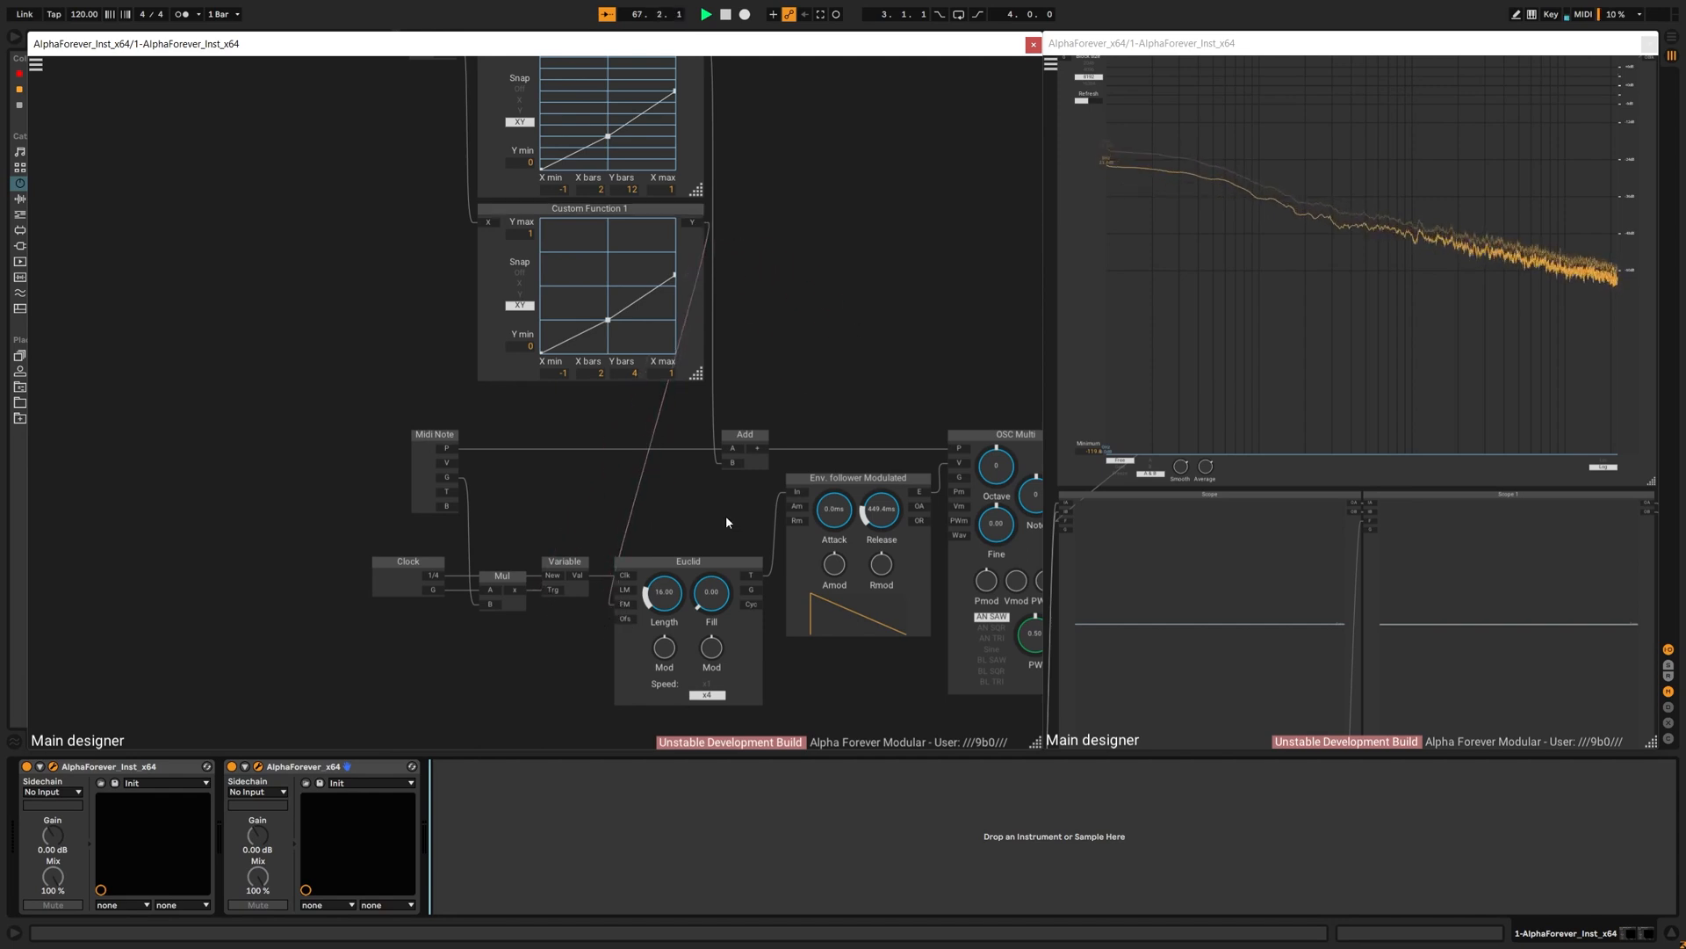
Step: Set Custom Function 1's snap to X and shape its curve with points at about 0.13, 0.63 and 0.38
scroll(819, 426, up, 1)
drag(809, 416, 802, 323)
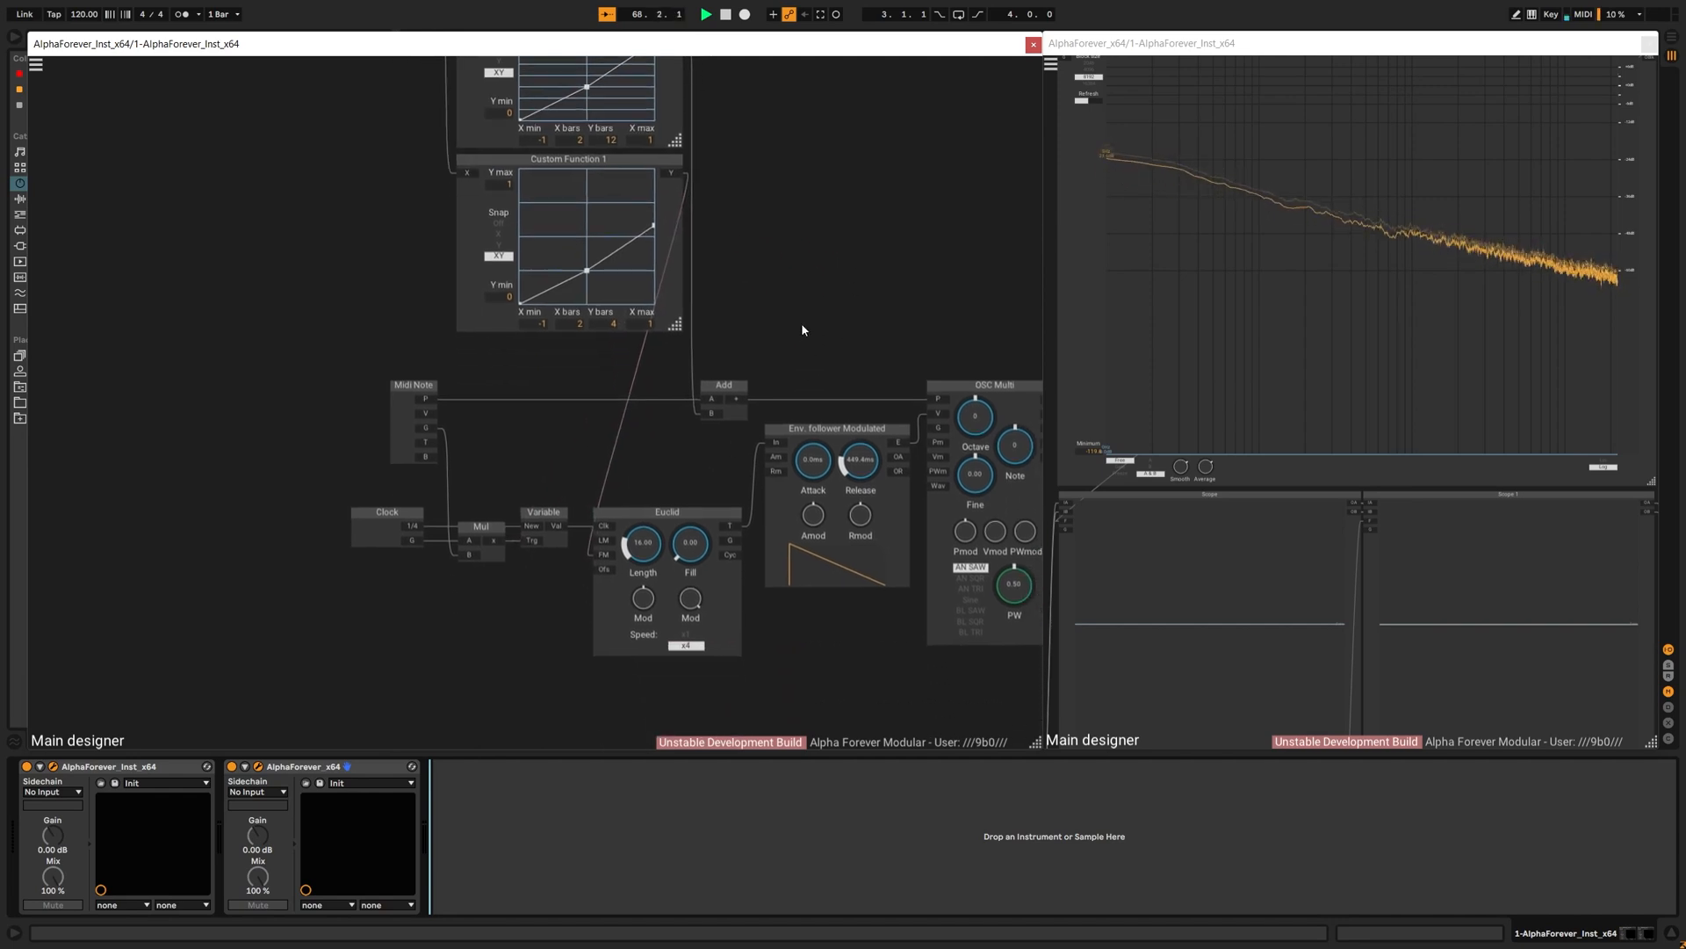
drag(794, 247, 812, 435)
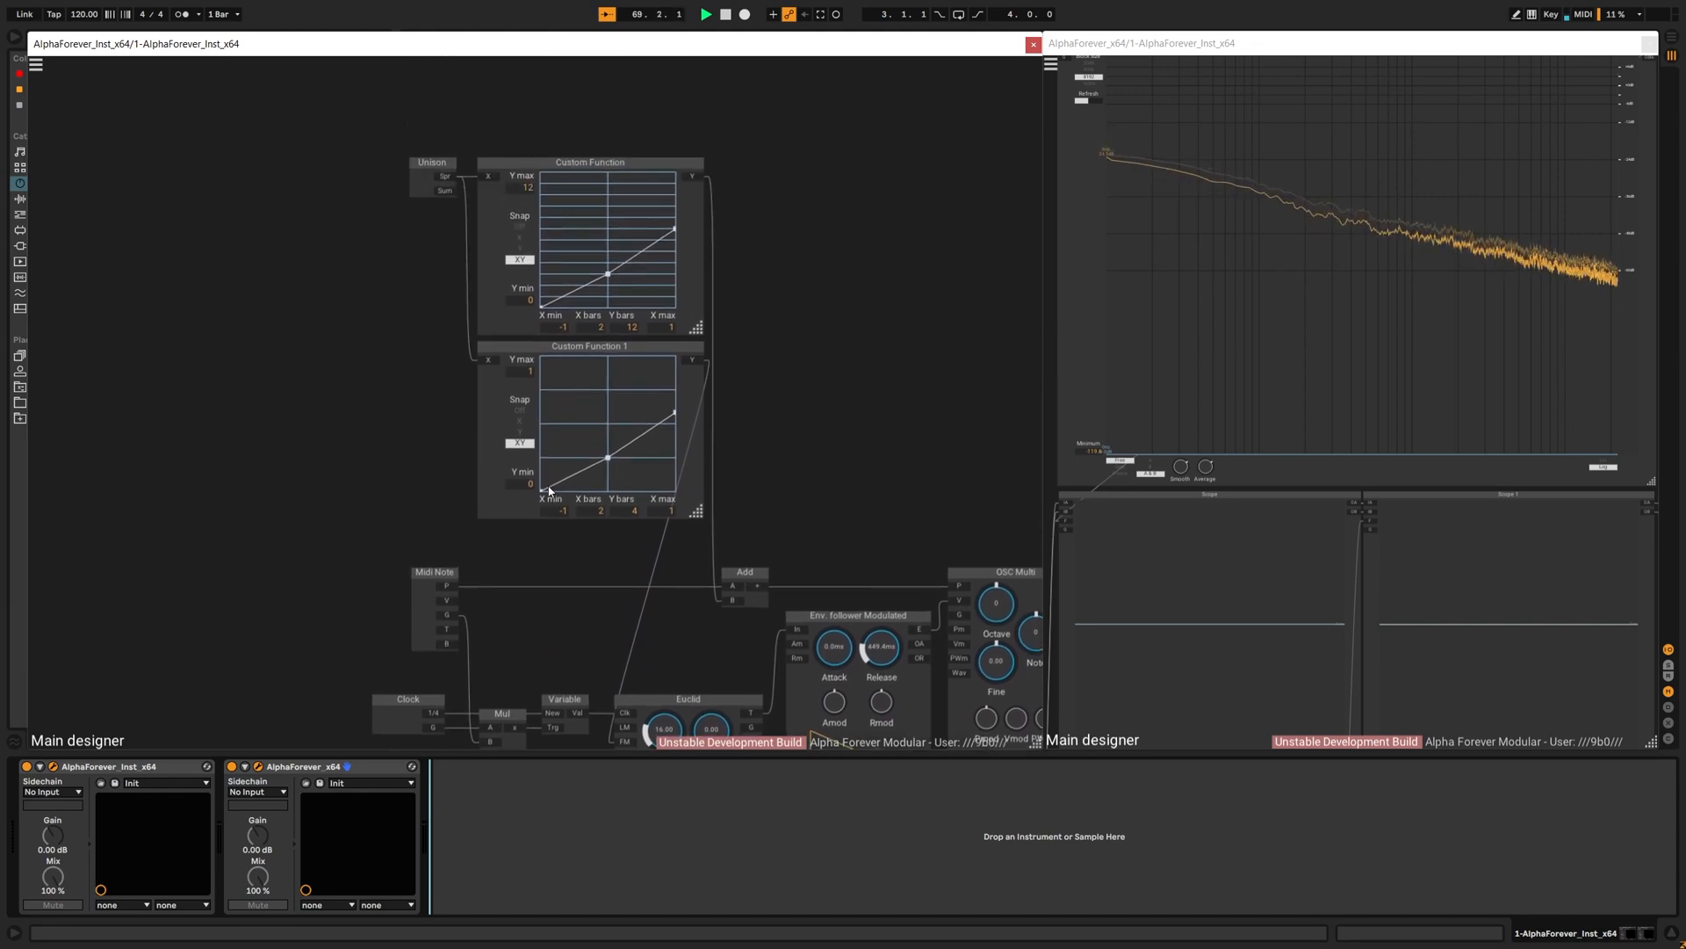
click(525, 424)
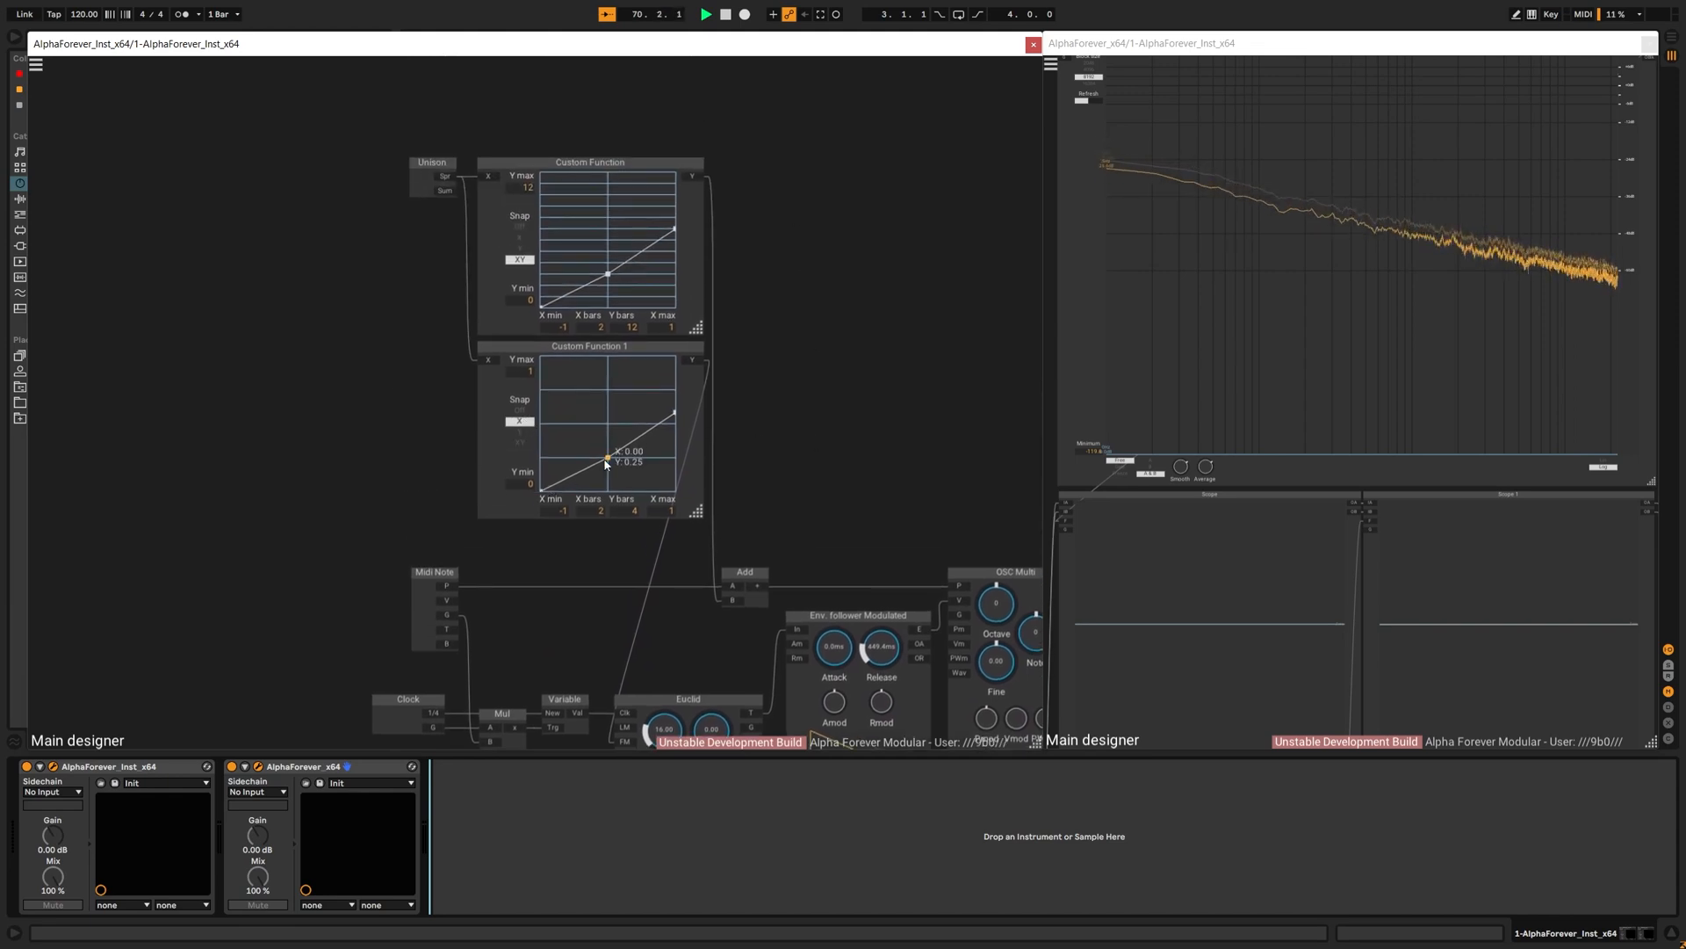
drag(545, 490, 608, 406)
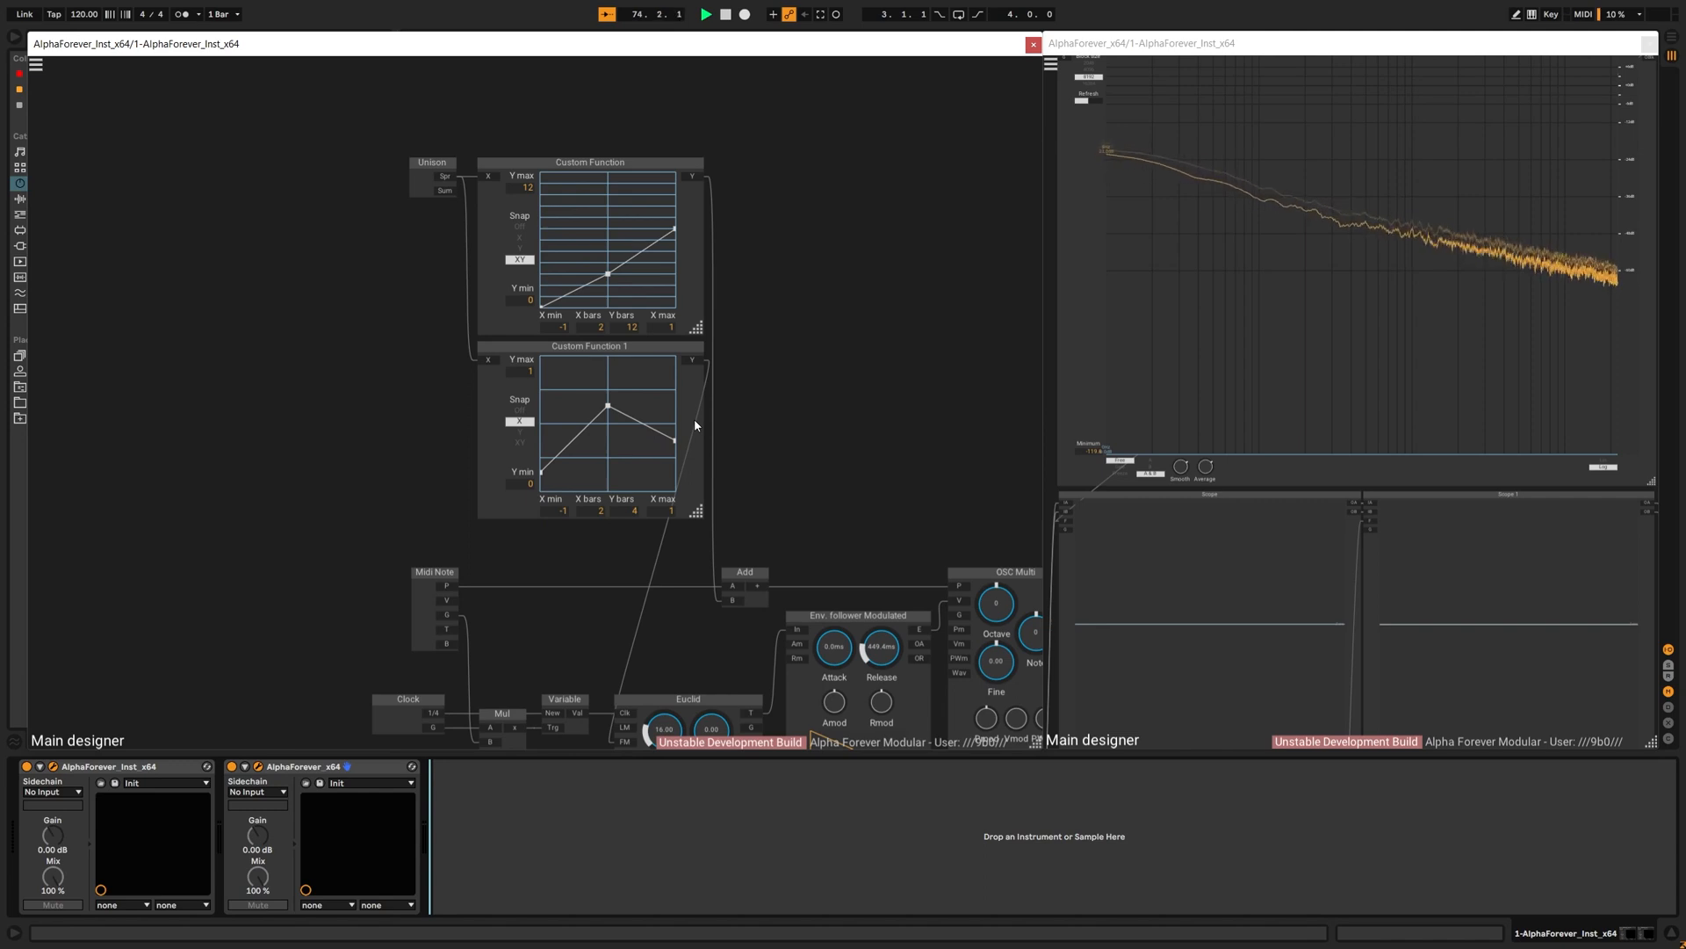
Step: Rename Custom Function 1 as "Fill spread"
scroll(761, 365, down, 3)
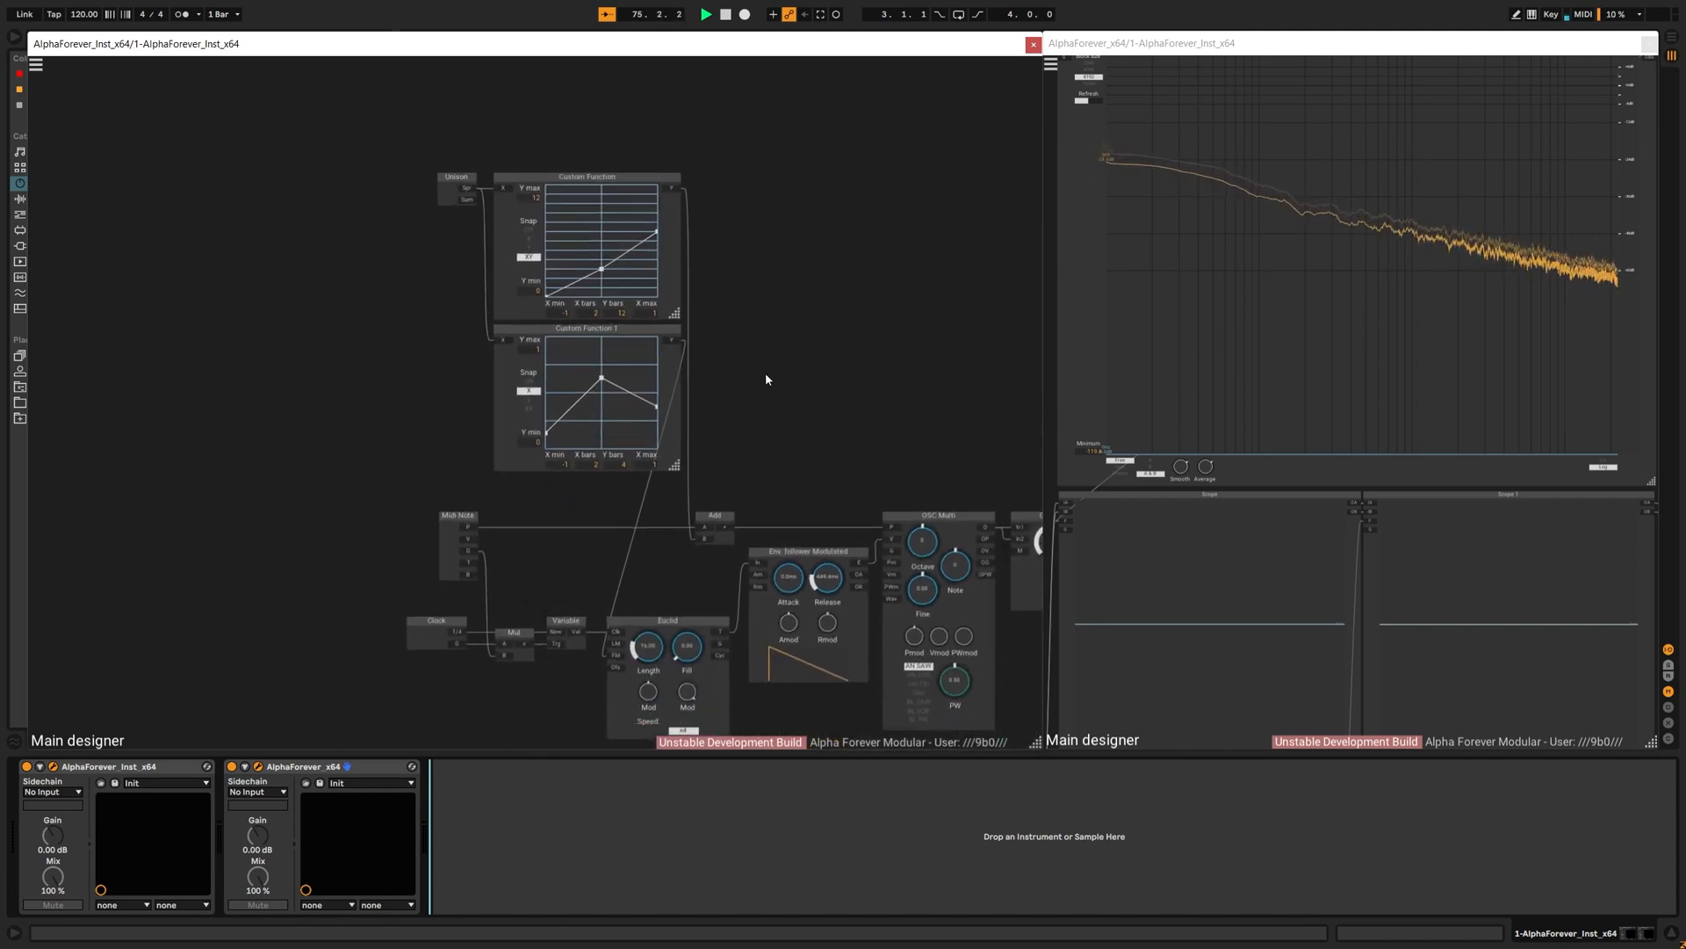
drag(766, 379, 600, 335)
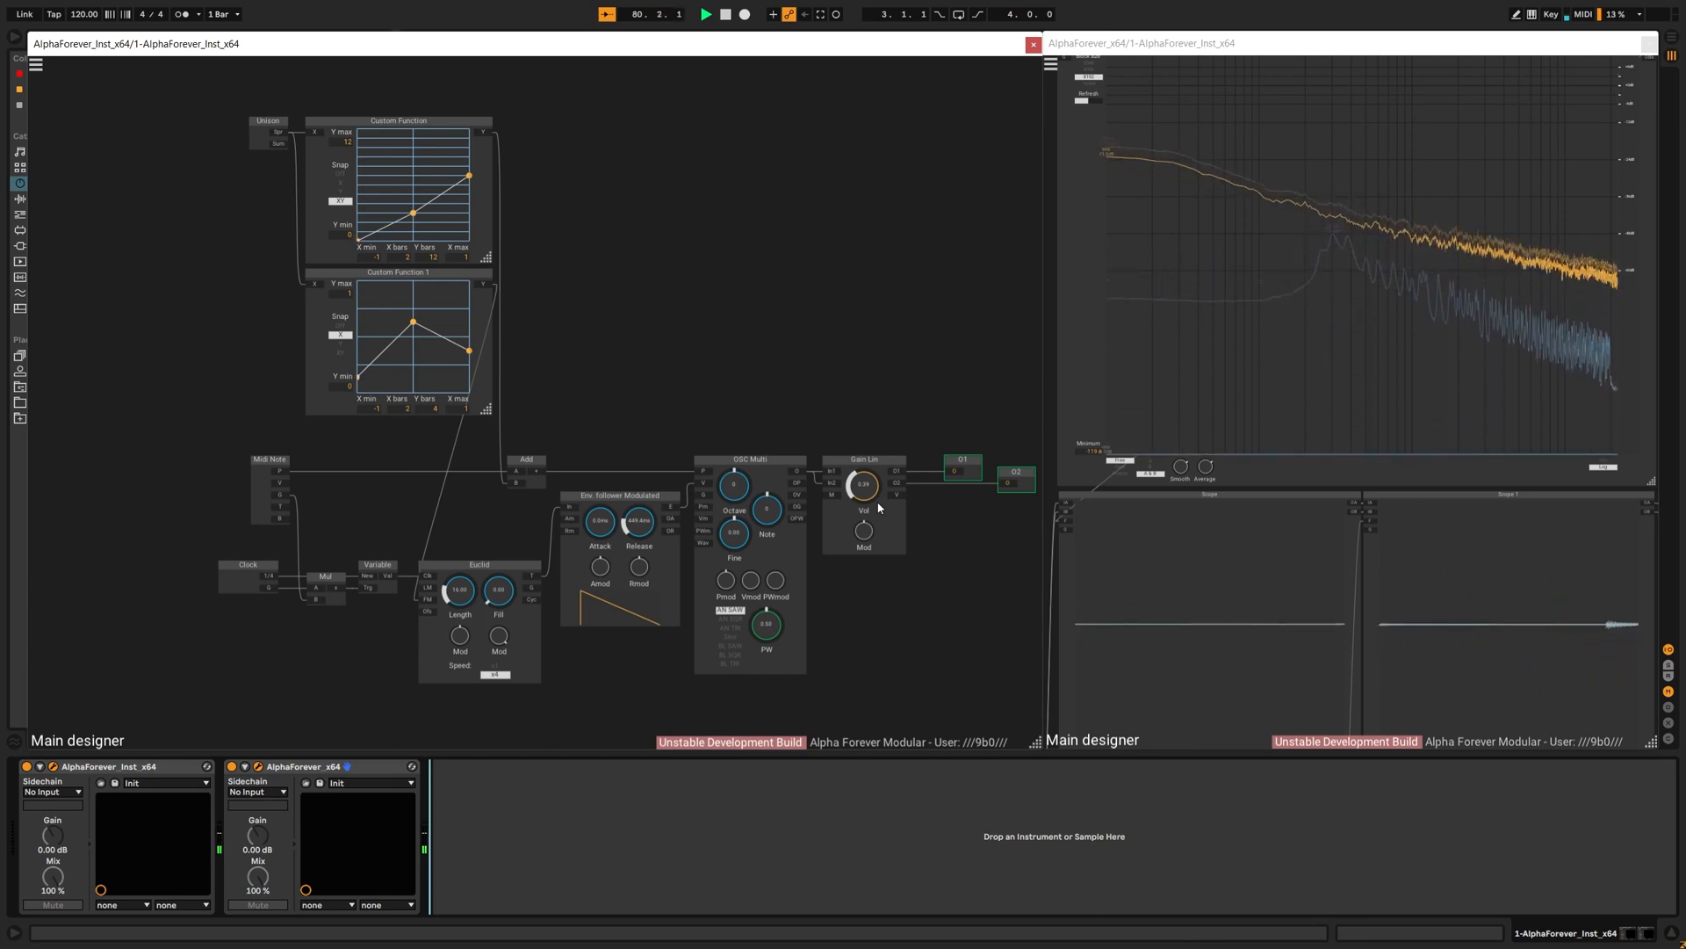
drag(594, 347, 715, 323)
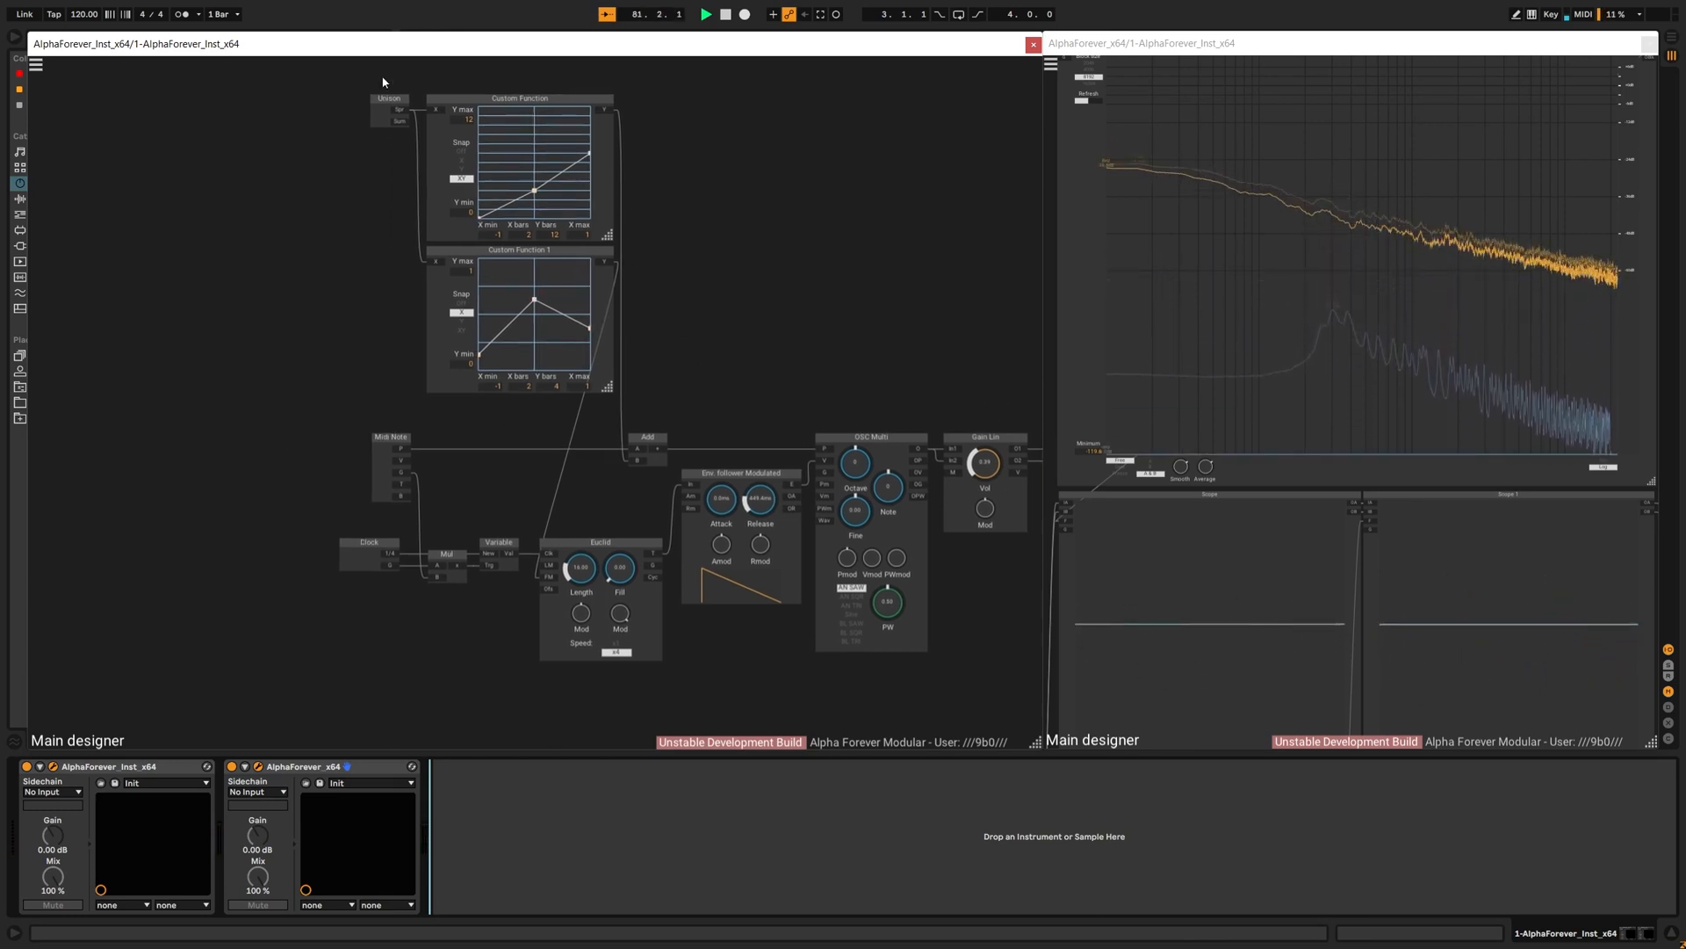
double_click(541, 251)
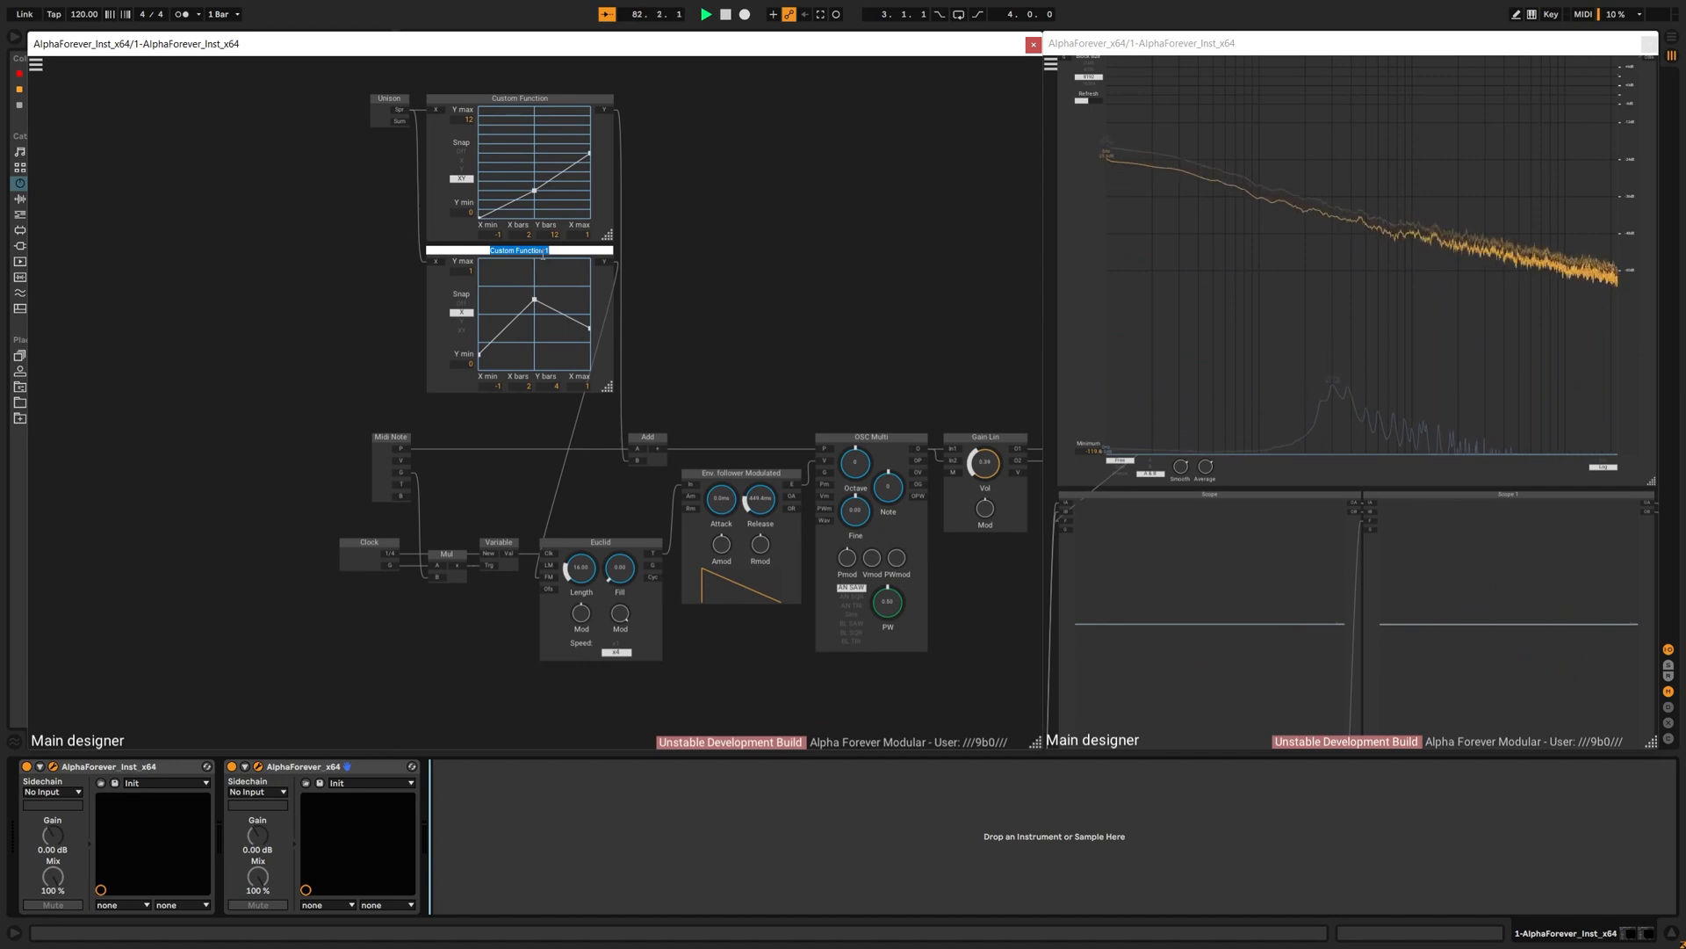
text(Fil)
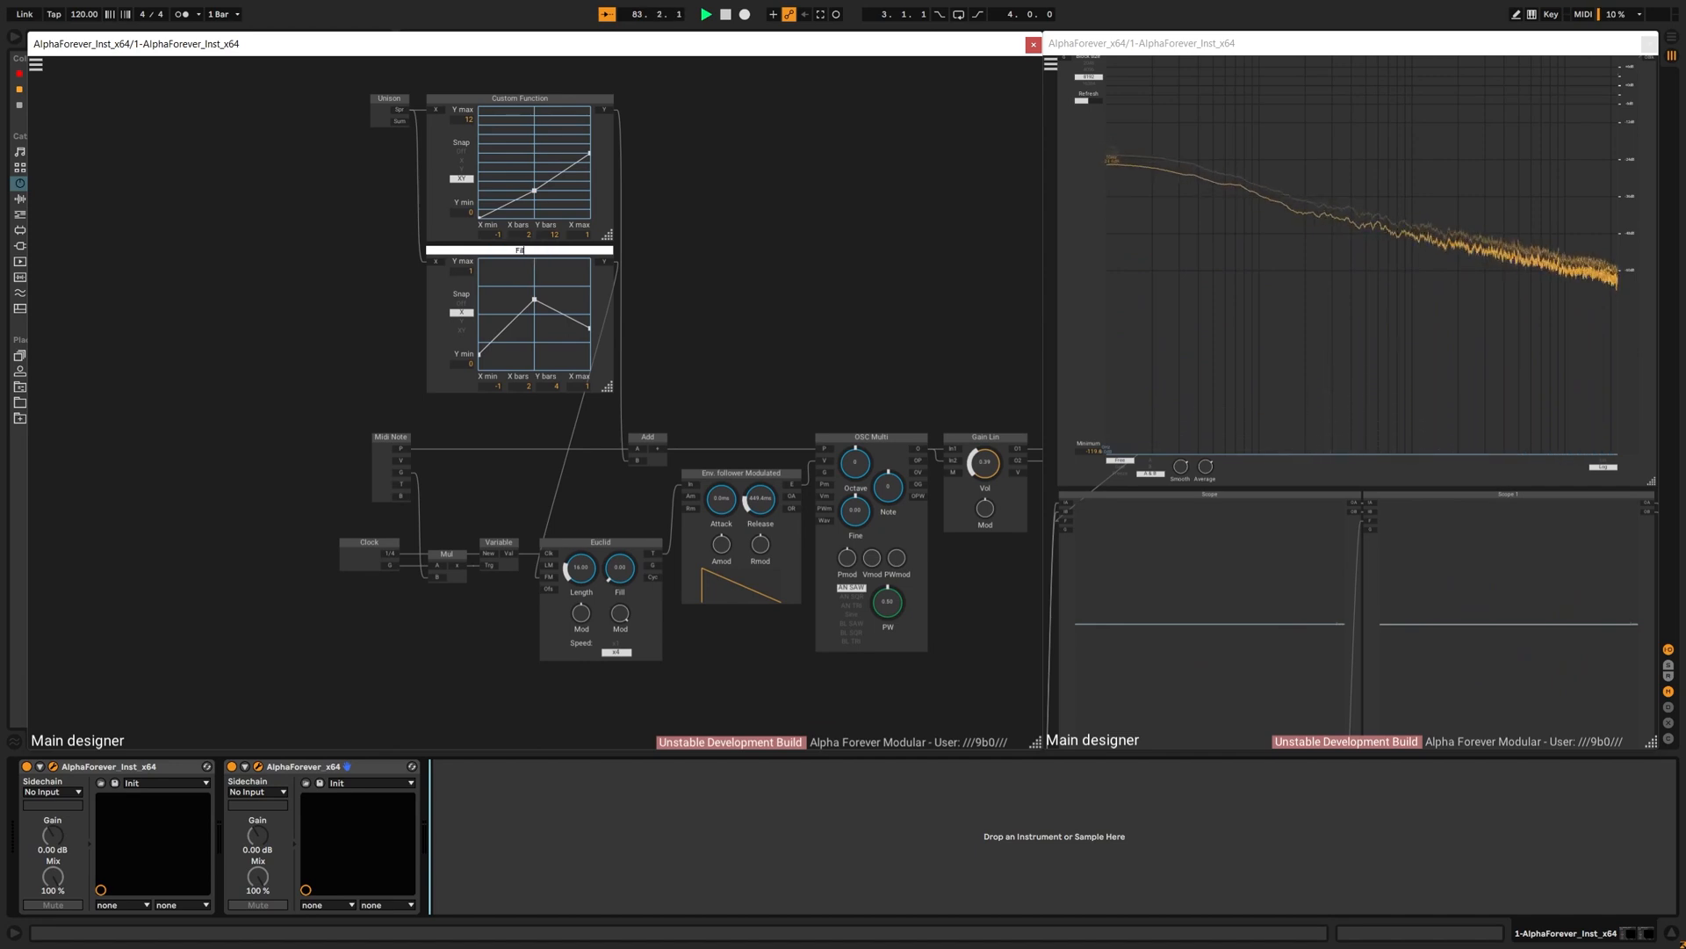
text(l spread)
key(Return)
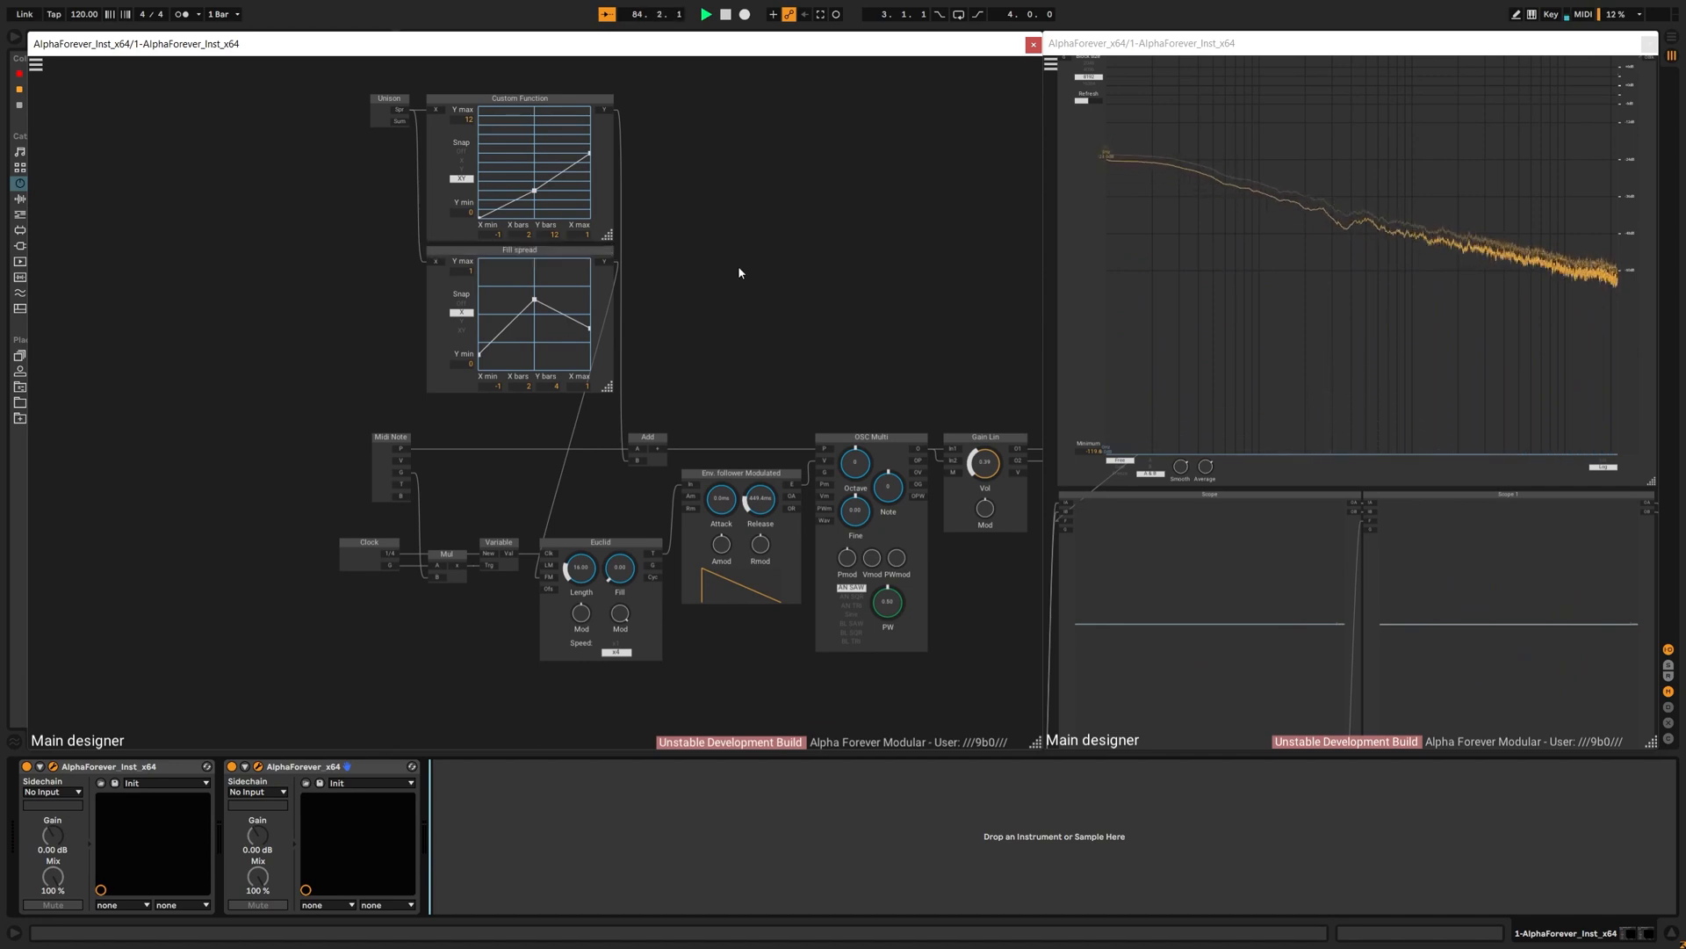
Step: Move Unison, Custom Function and Fill spread up together to make room for another function module beneath them
drag(307, 68, 671, 403)
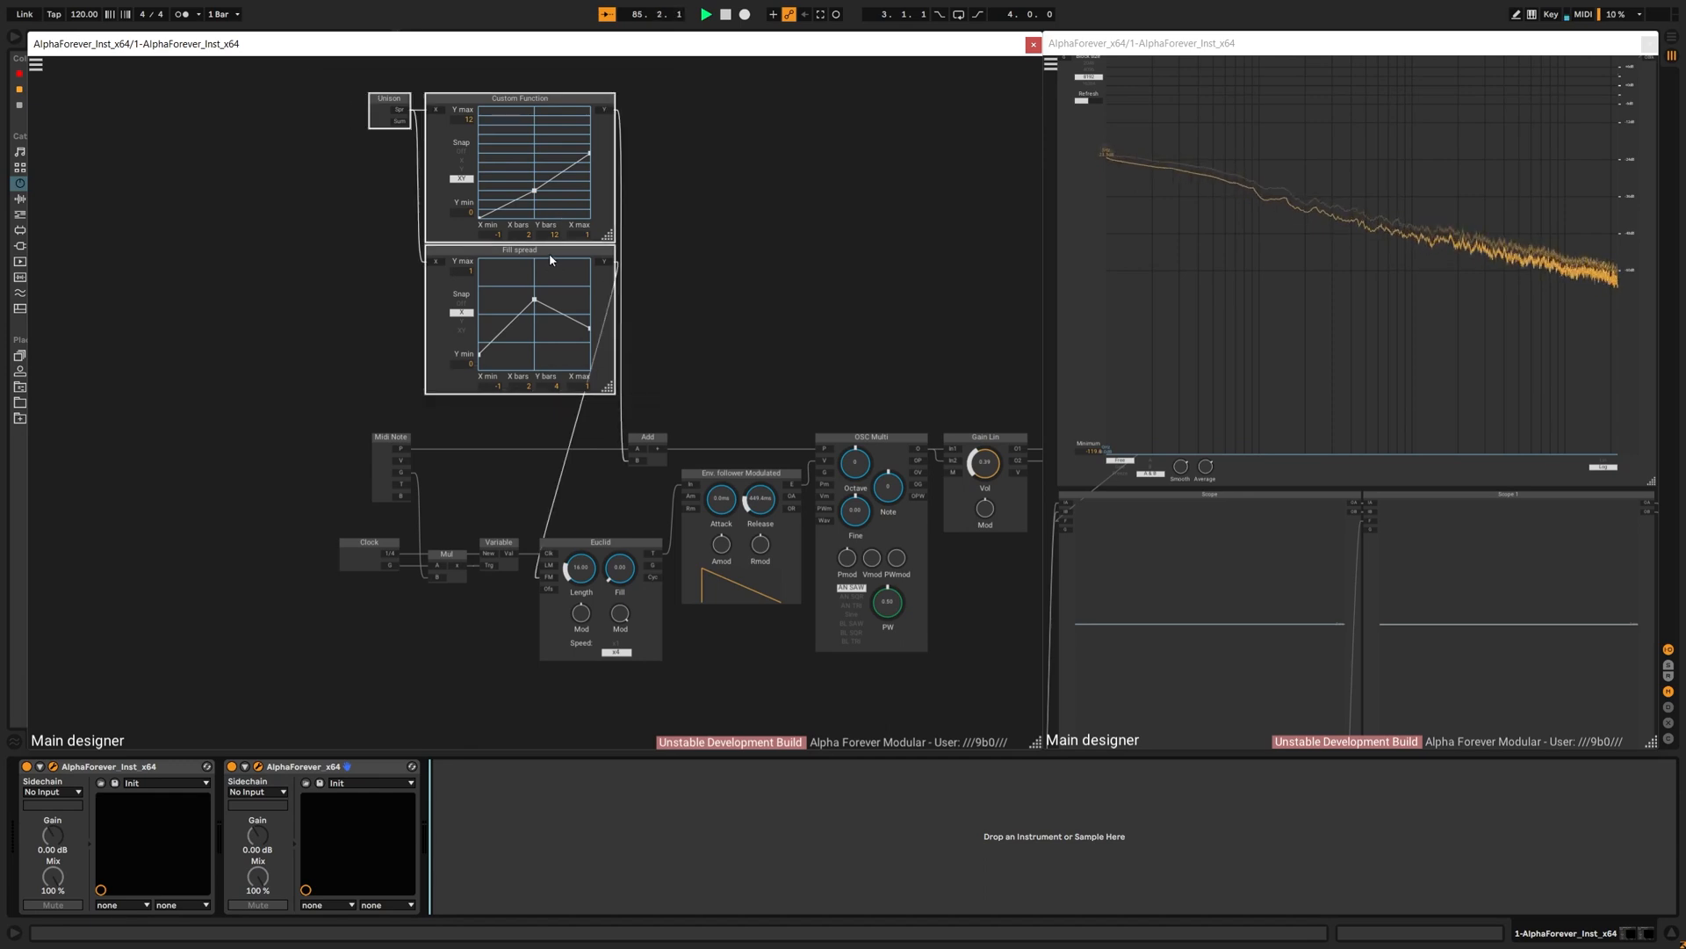
drag(550, 255, 550, 136)
drag(727, 217, 788, 313)
Step: Duplicate Fill spread, align the copy directly beneath it, and connect Unison's Spr output to the copy's X input
click(630, 234)
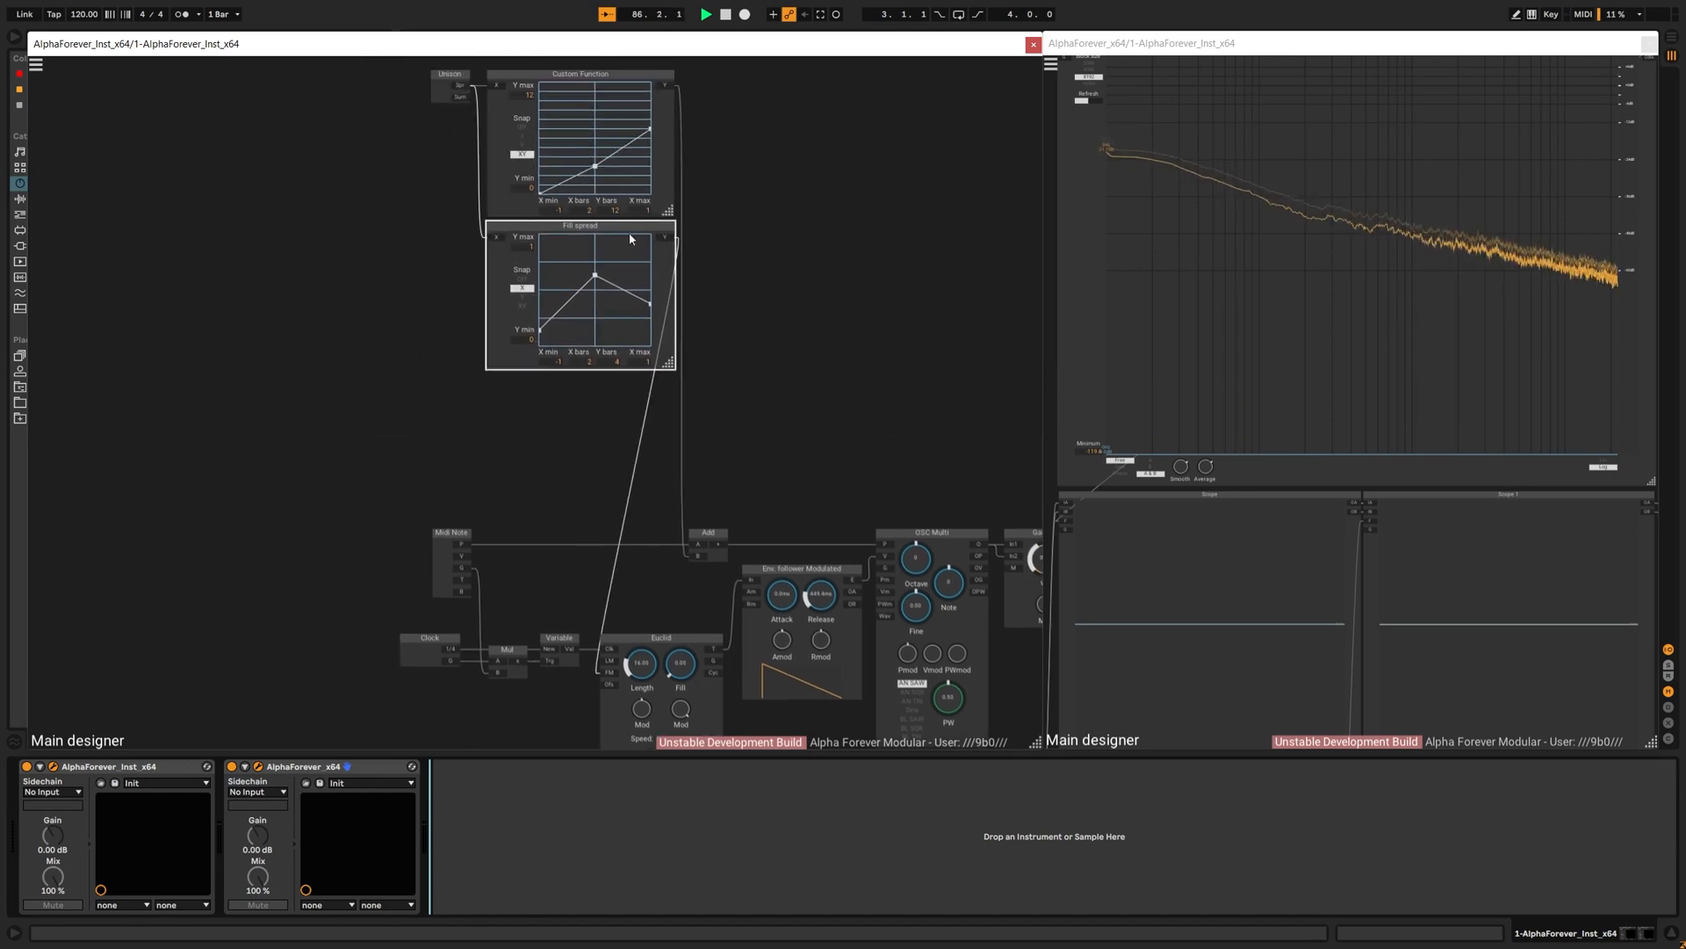
key(ctrl+d)
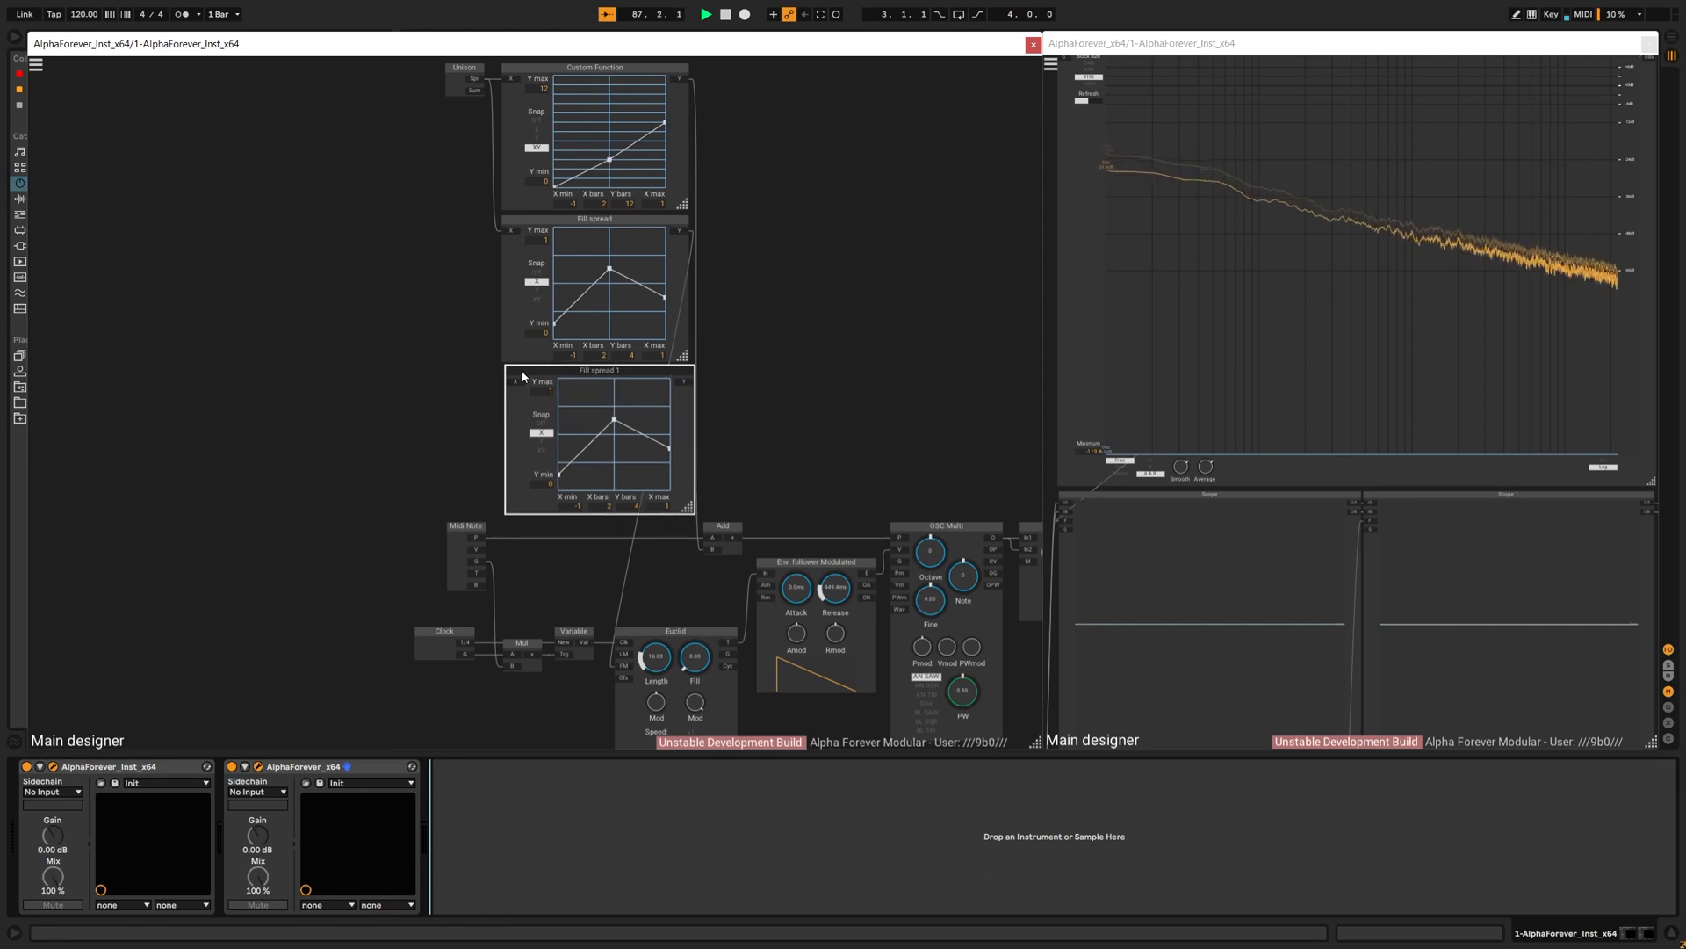
shift+click(515, 346)
key(l)
click(769, 289)
drag(473, 81, 504, 383)
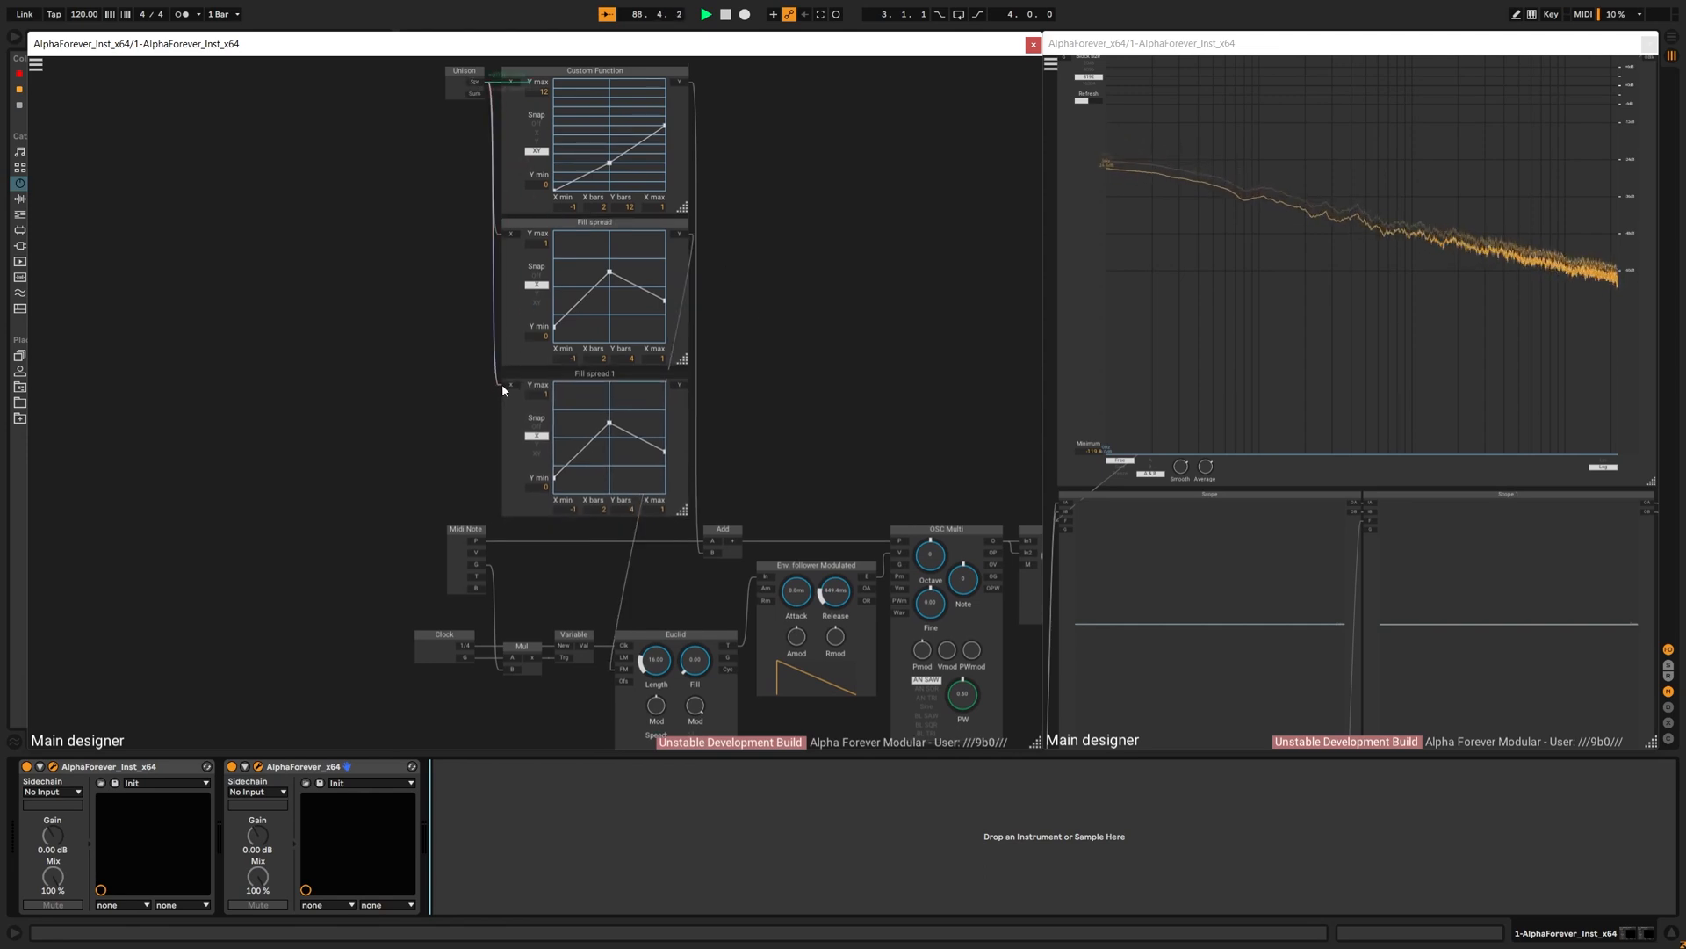
Step: Rename the Fill spread copy as "Offset spread"
double_click(601, 380)
text(Offset)
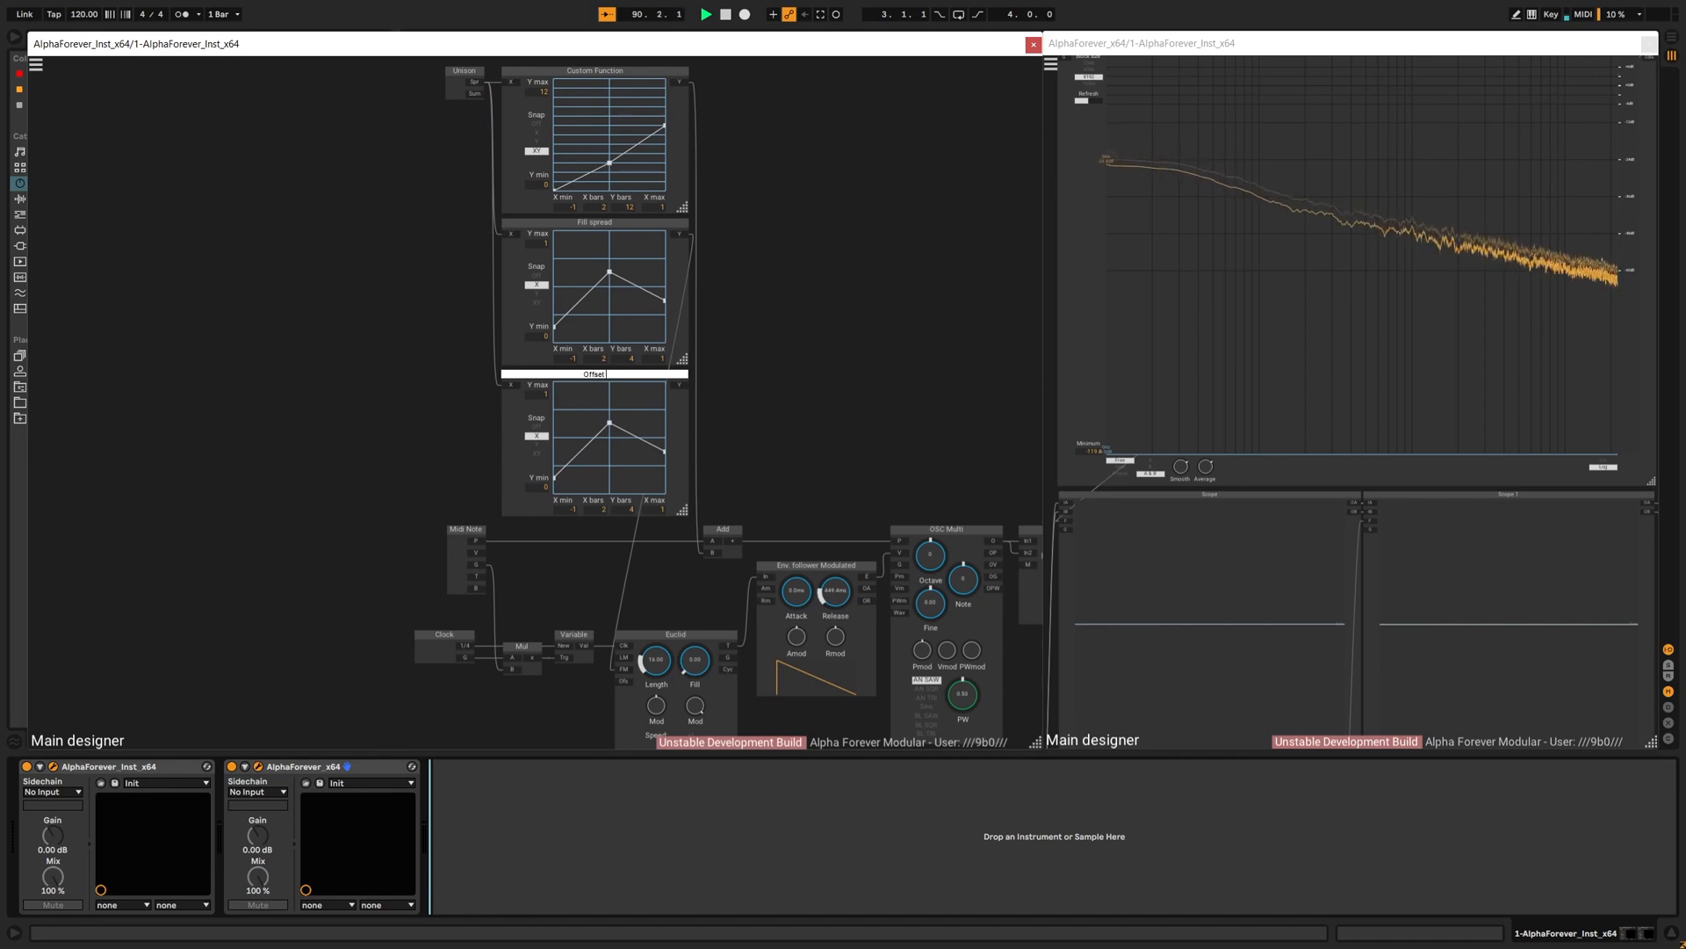
text( spread)
key(Return)
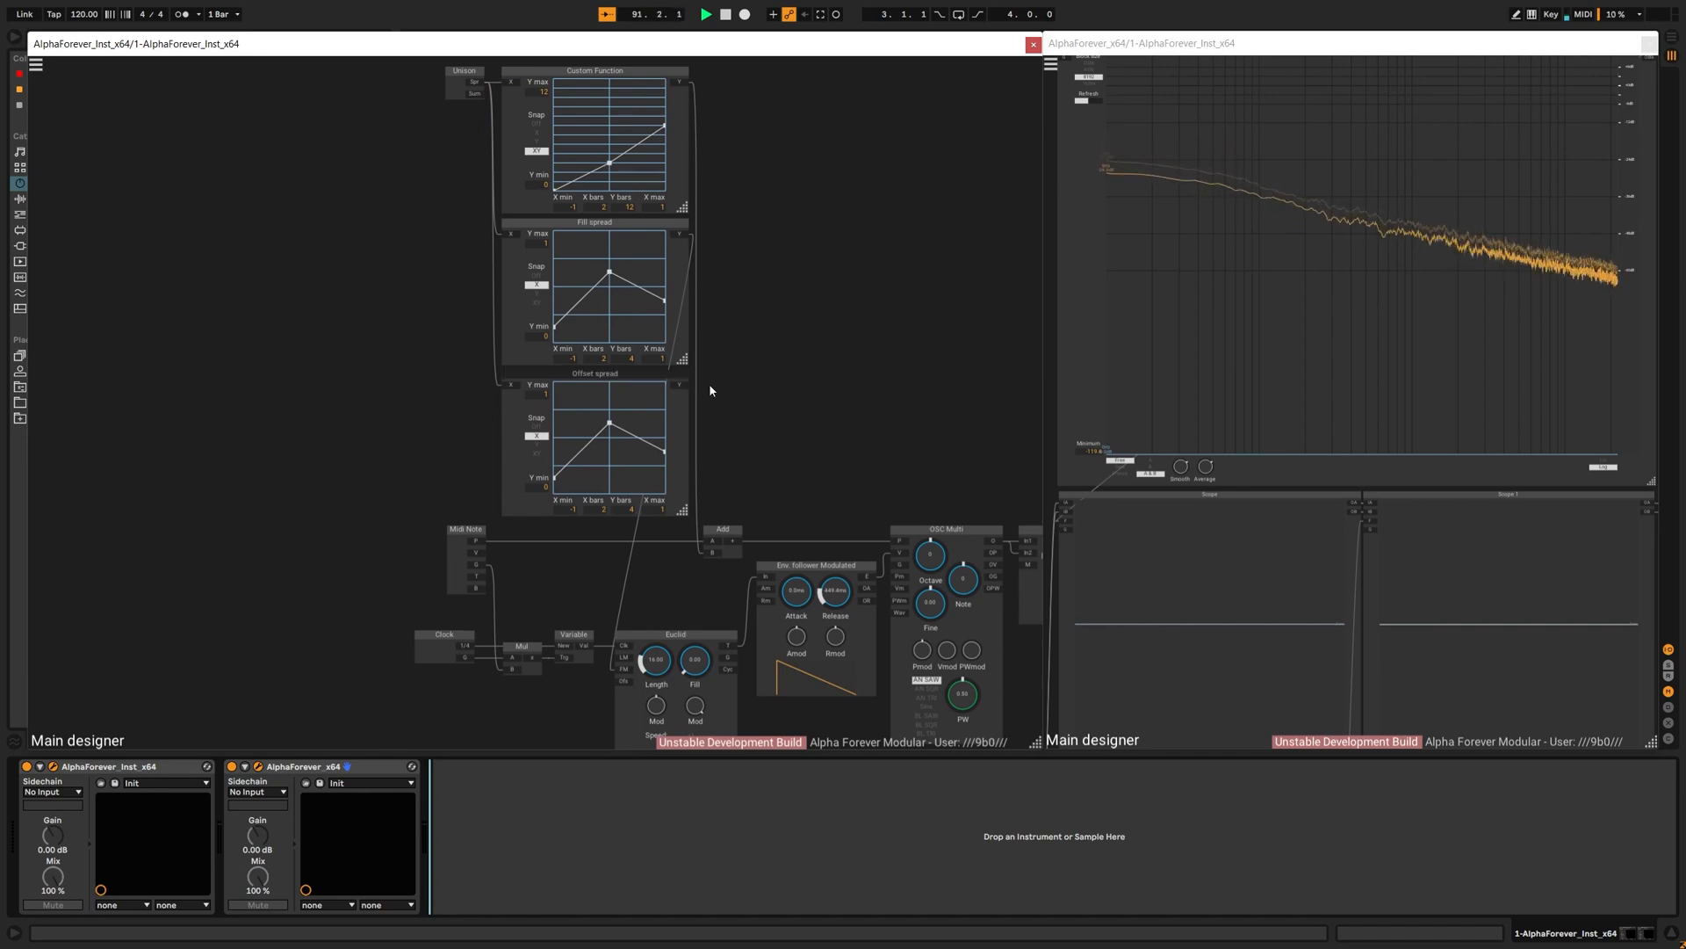
Step: Connect Offset spread's Y output to Euclid's Ofs input and set Offset spread's Y max to 4
drag(693, 404, 634, 608)
double_click(546, 321)
text(4)
key(Return)
Step: Set Offset spread's snap to XY and shape its curve as a rising line through 0, 1 and 2
scroll(836, 369, up, 3)
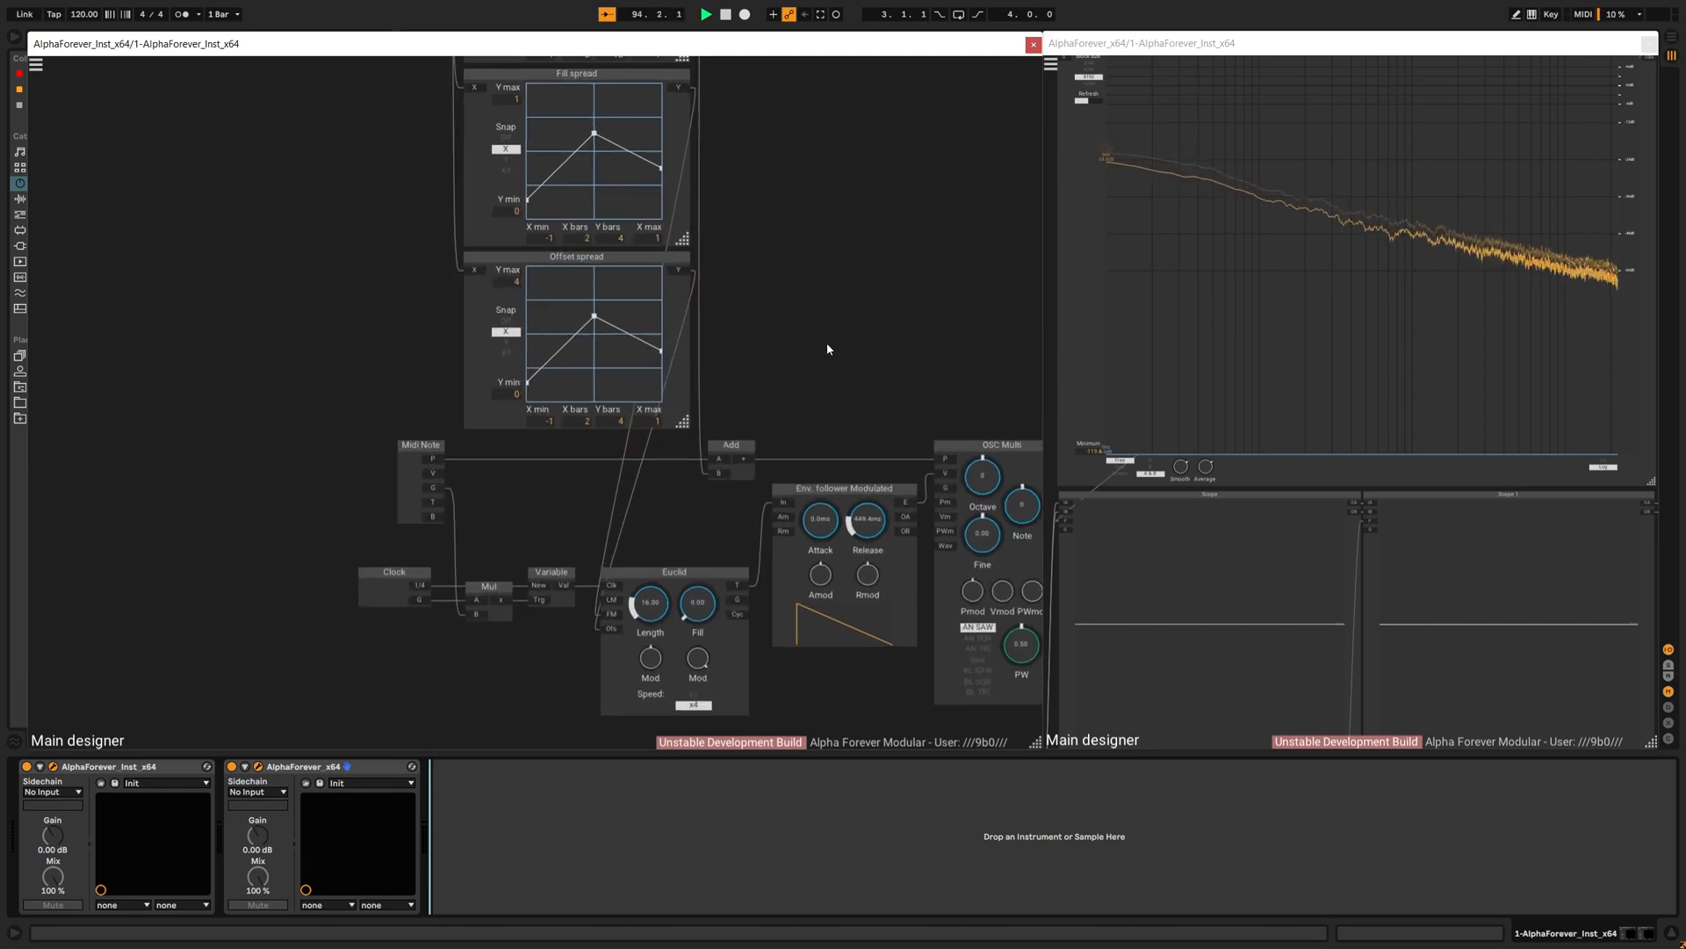
drag(482, 349, 484, 380)
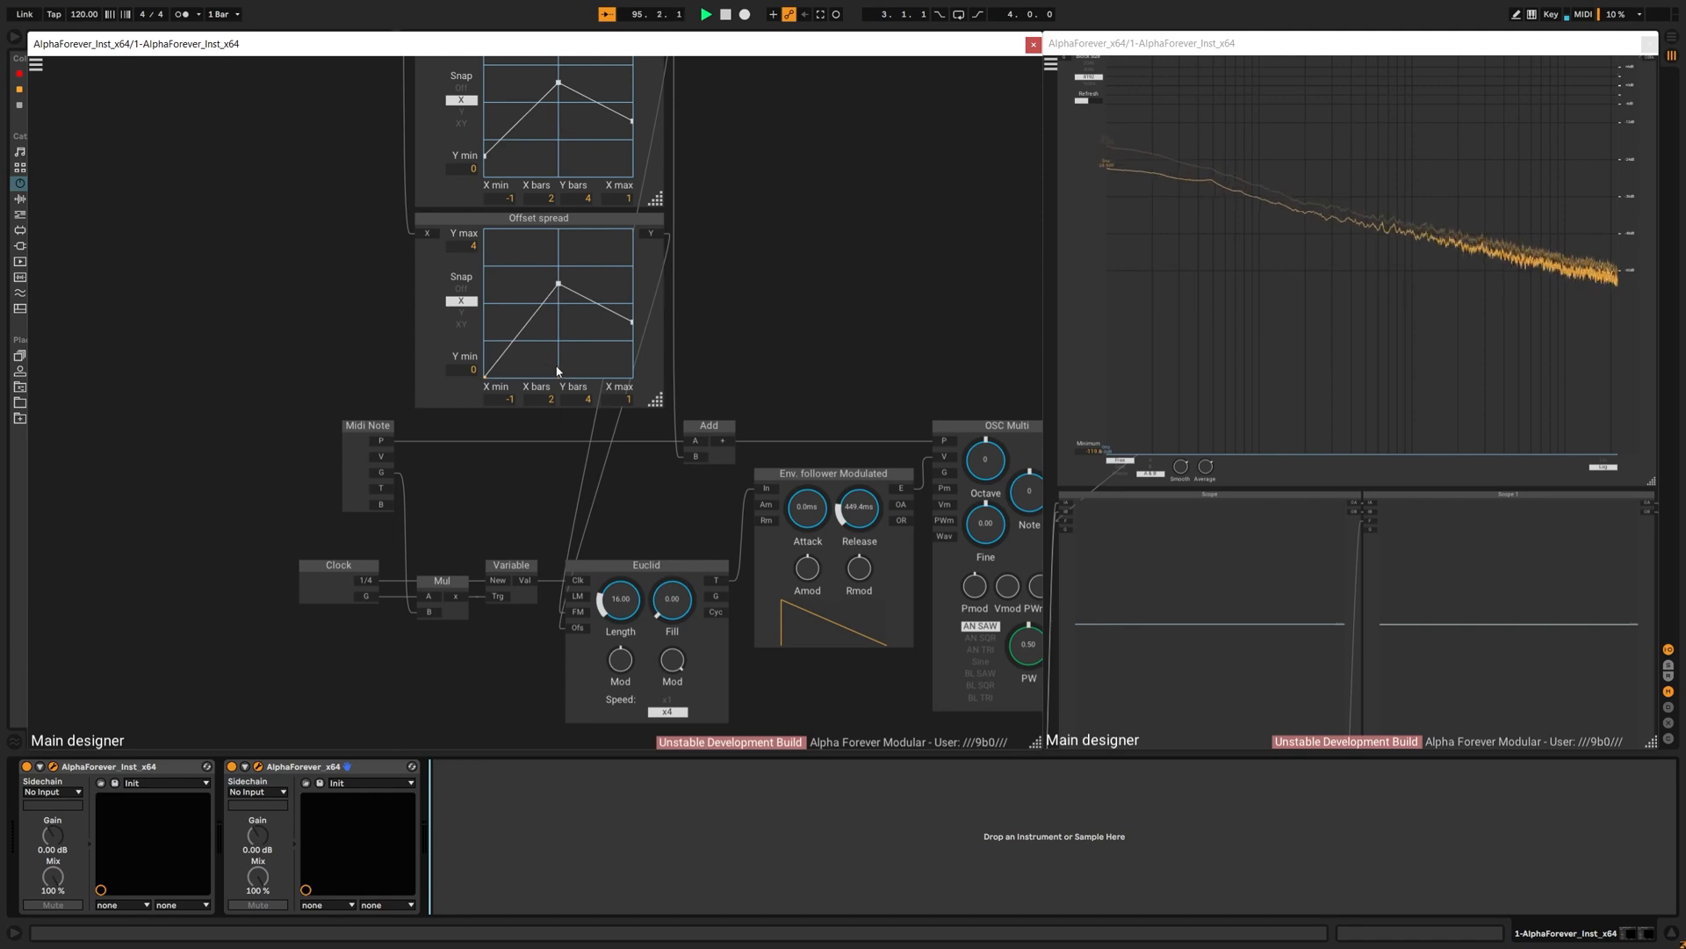
click(461, 325)
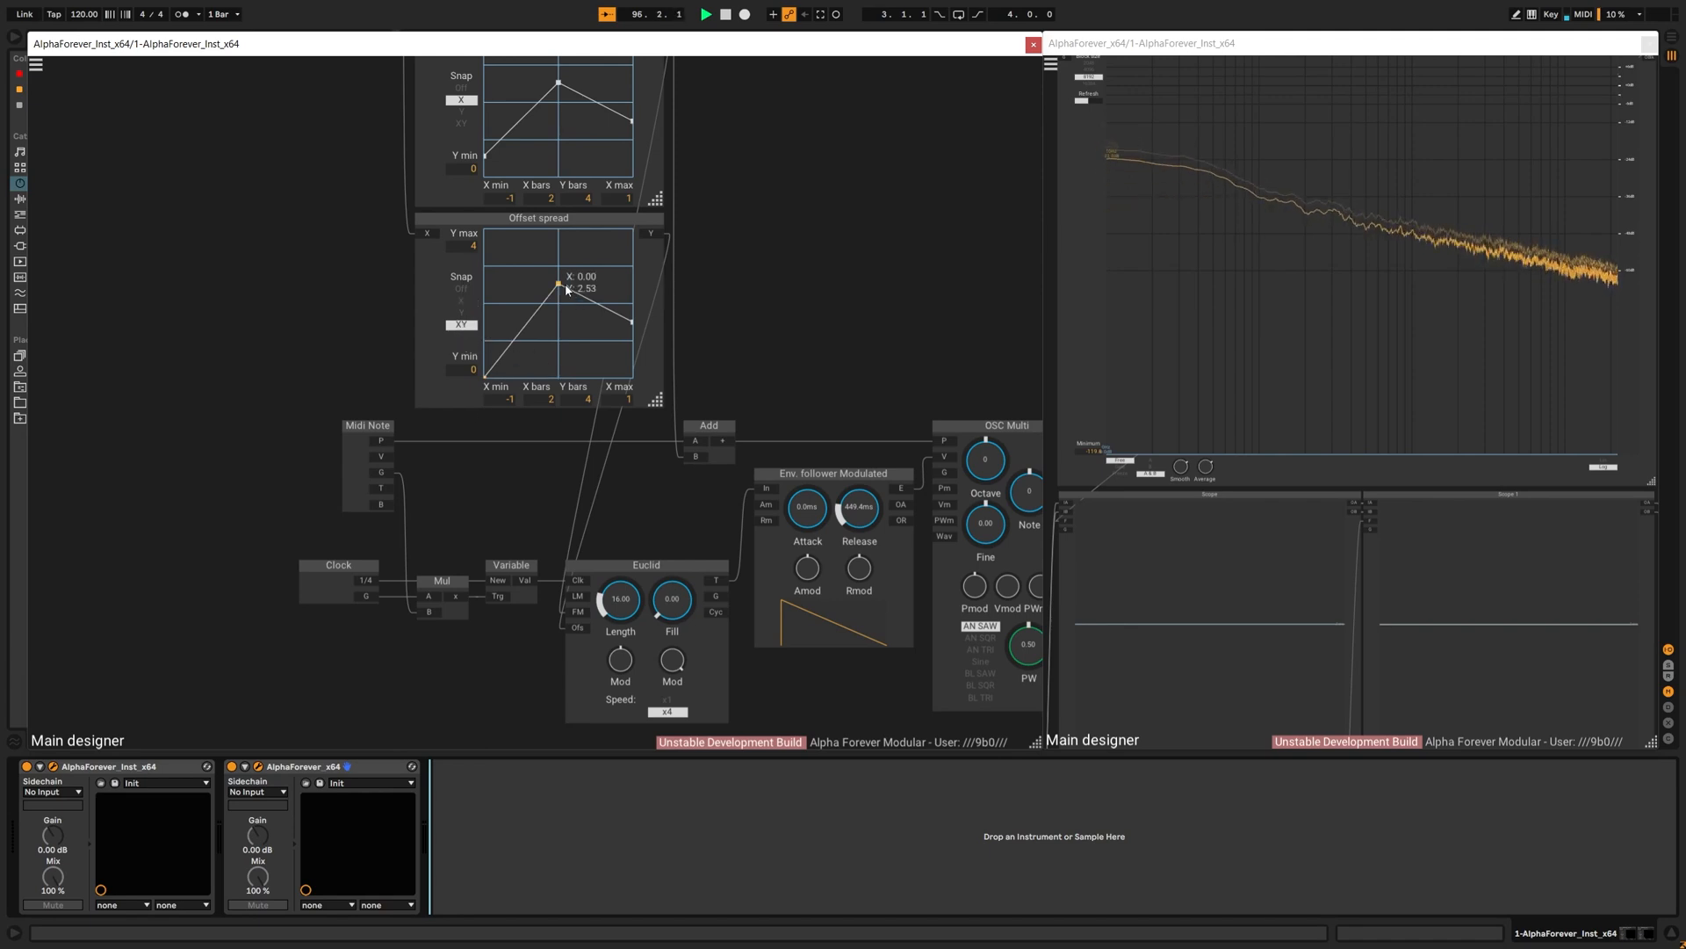
drag(558, 284, 632, 314)
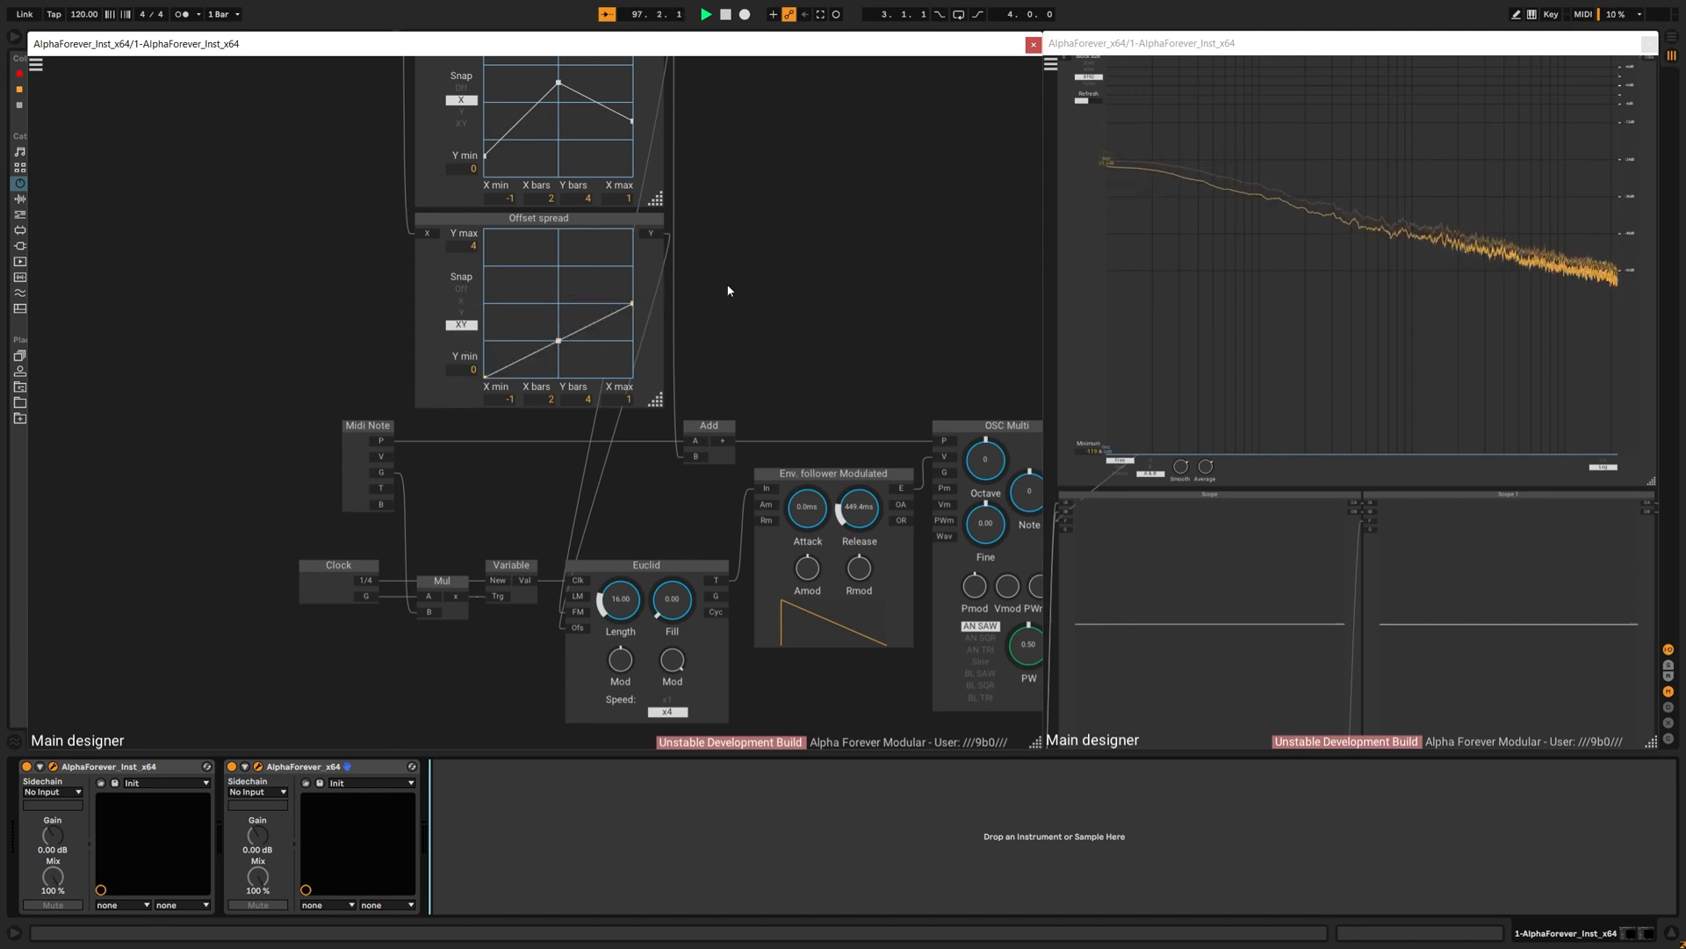
Step: Set Fill spread's snap to XY and flatten its curve with all three points at 0.25
drag(771, 269, 792, 358)
drag(834, 185, 841, 379)
mouse_move(587, 216)
mouse_down()
mouse_move(585, 295)
mouse_move(587, 219)
mouse_up()
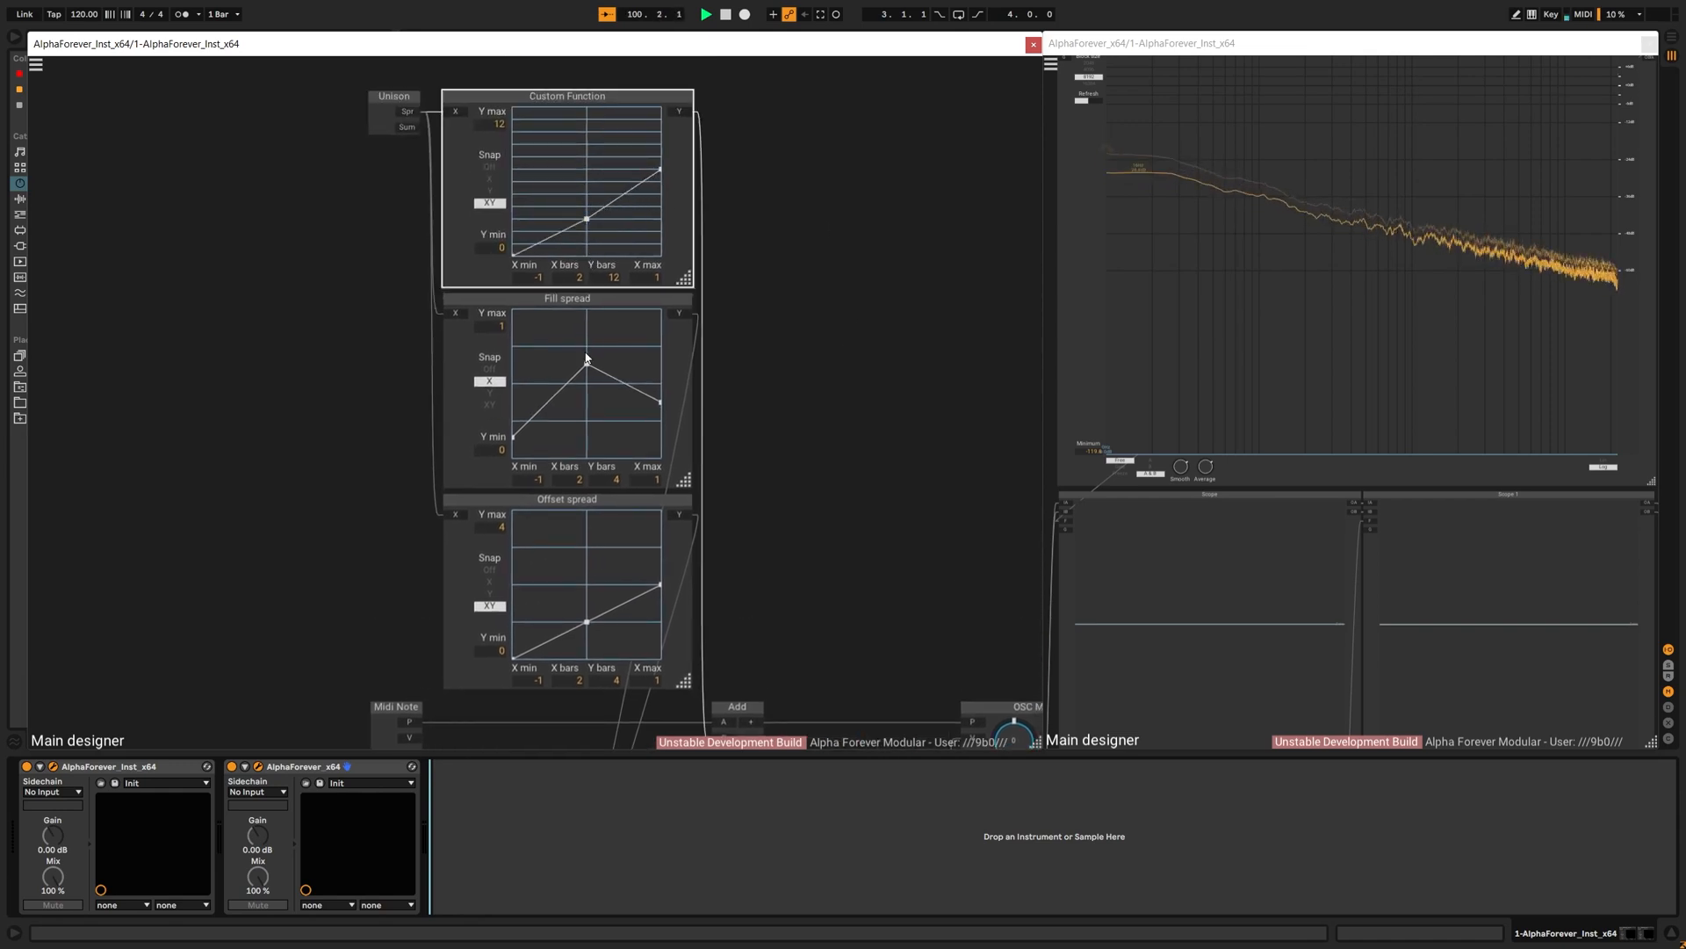
drag(587, 366, 661, 423)
scroll(764, 387, down, 2)
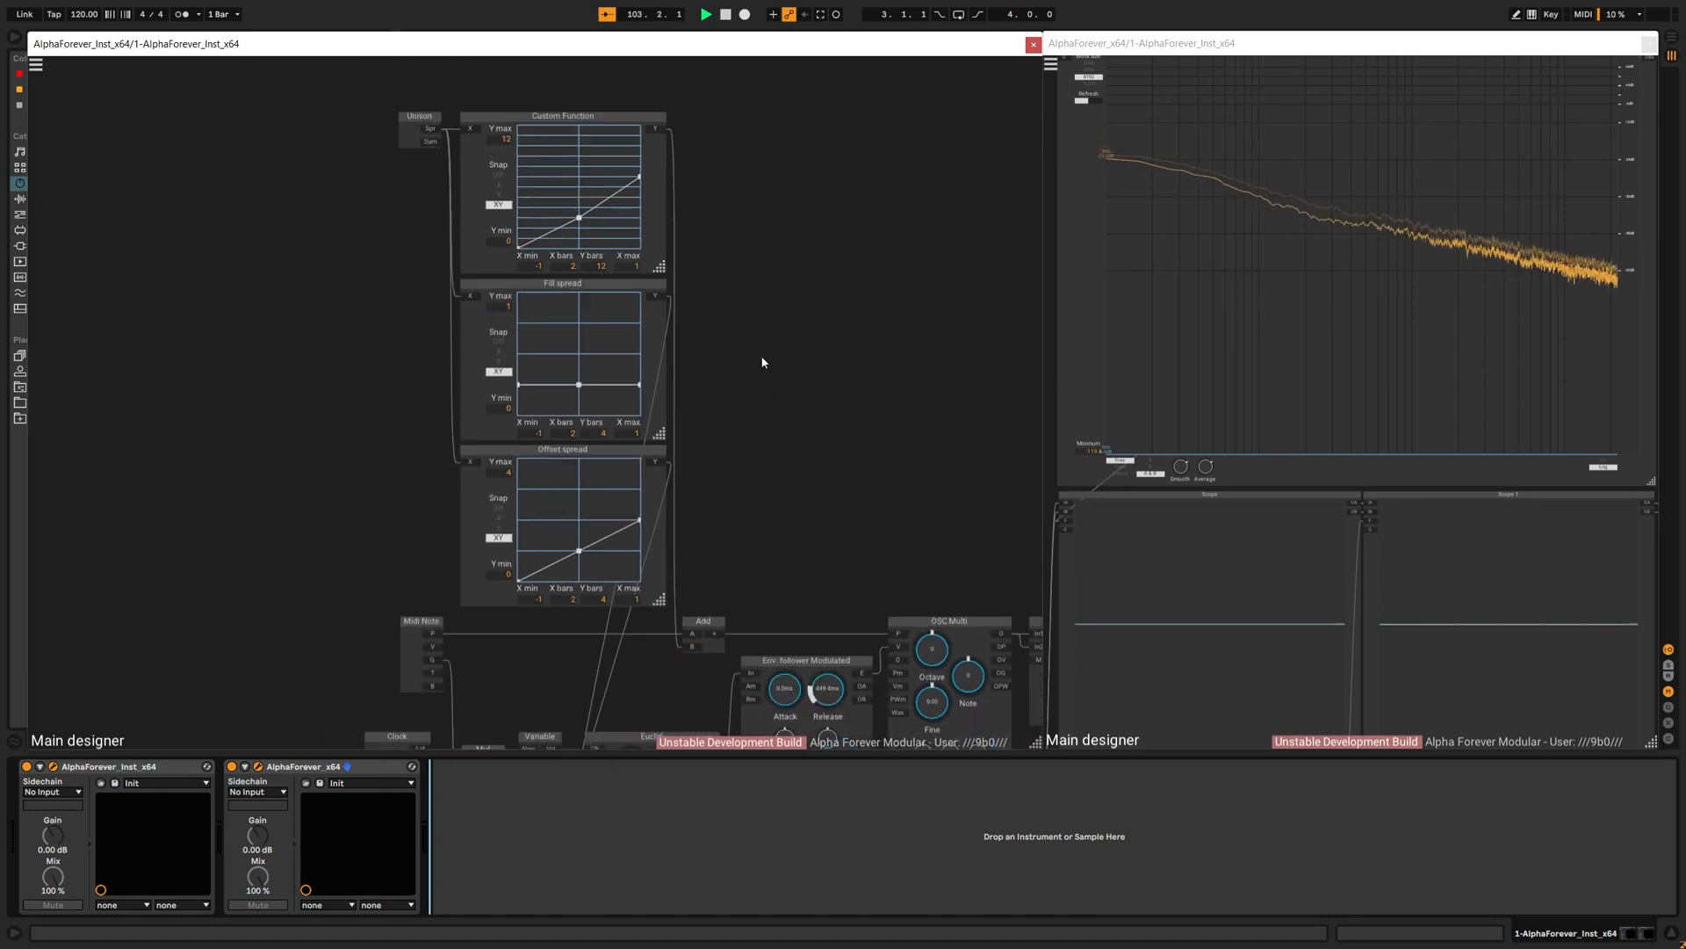
Step: Raise Fill spread's middle point to 0.5 and lower its last point to 0
scroll(855, 392, down, 3)
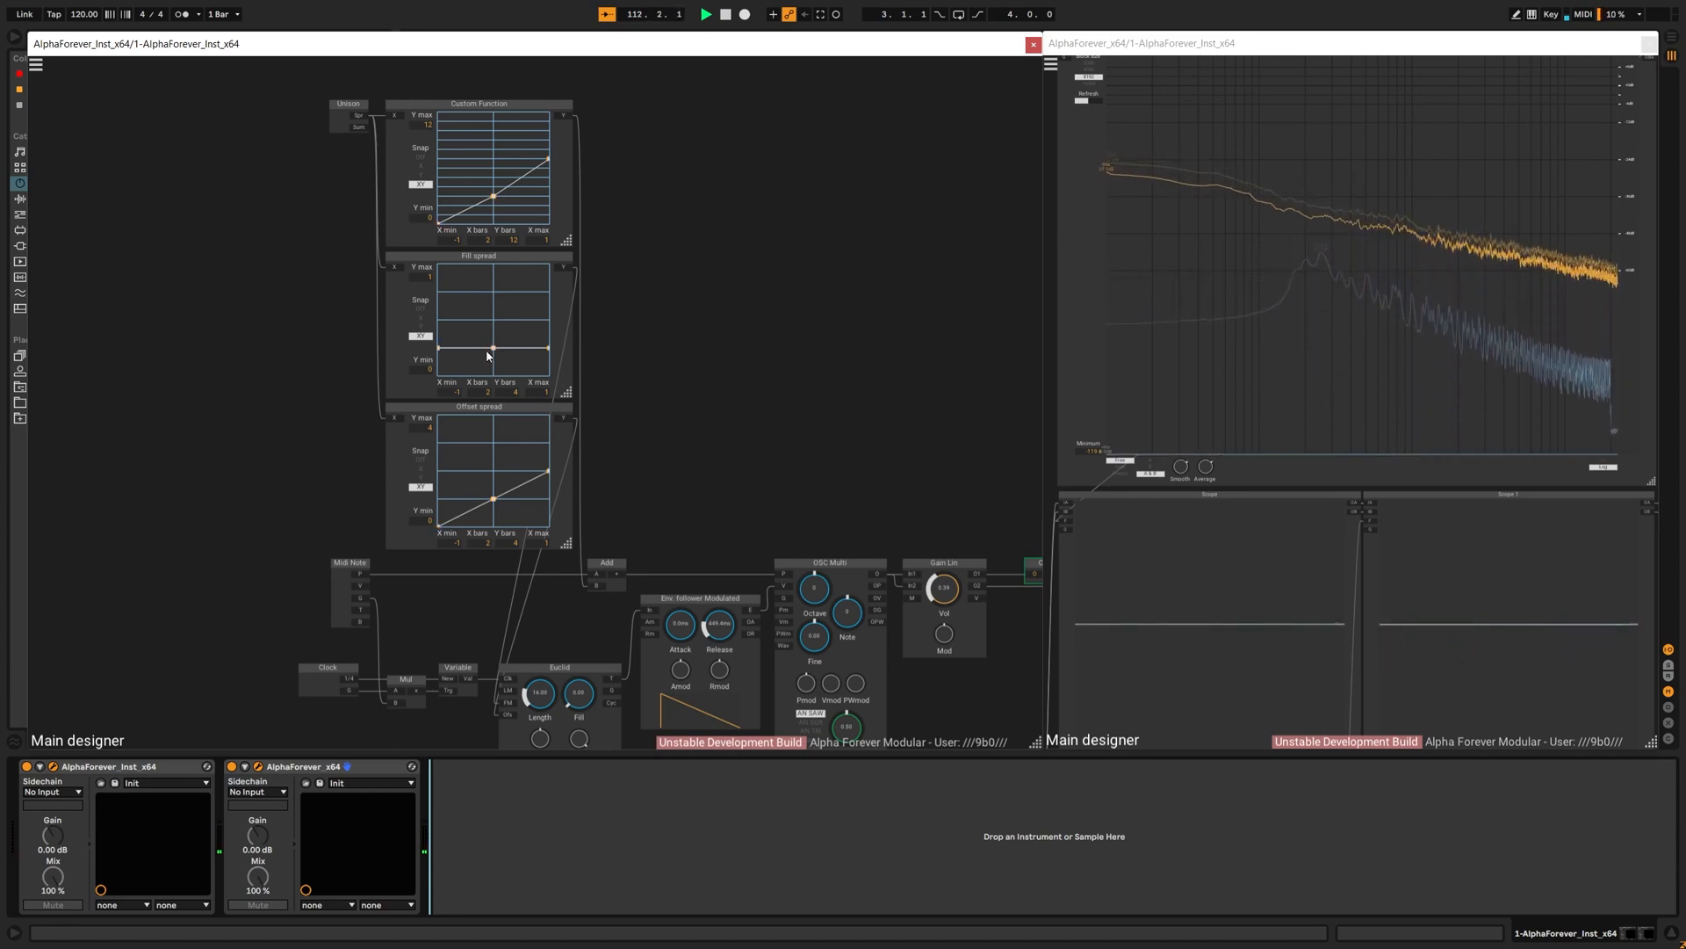
drag(493, 348, 492, 328)
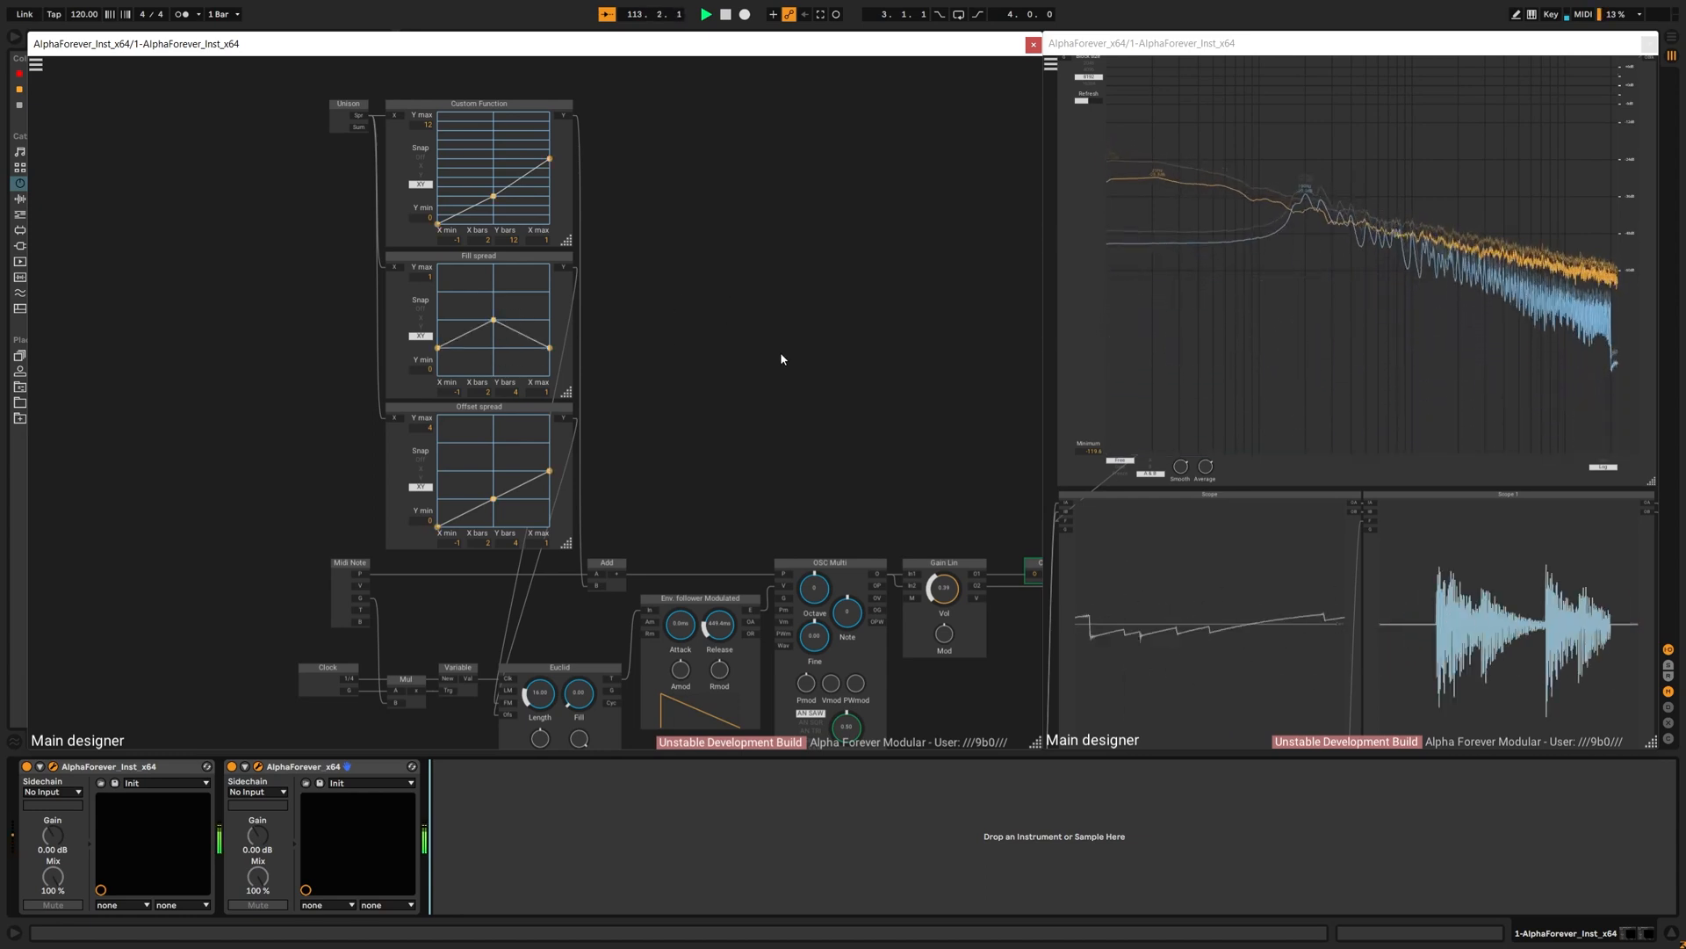
drag(667, 357, 730, 361)
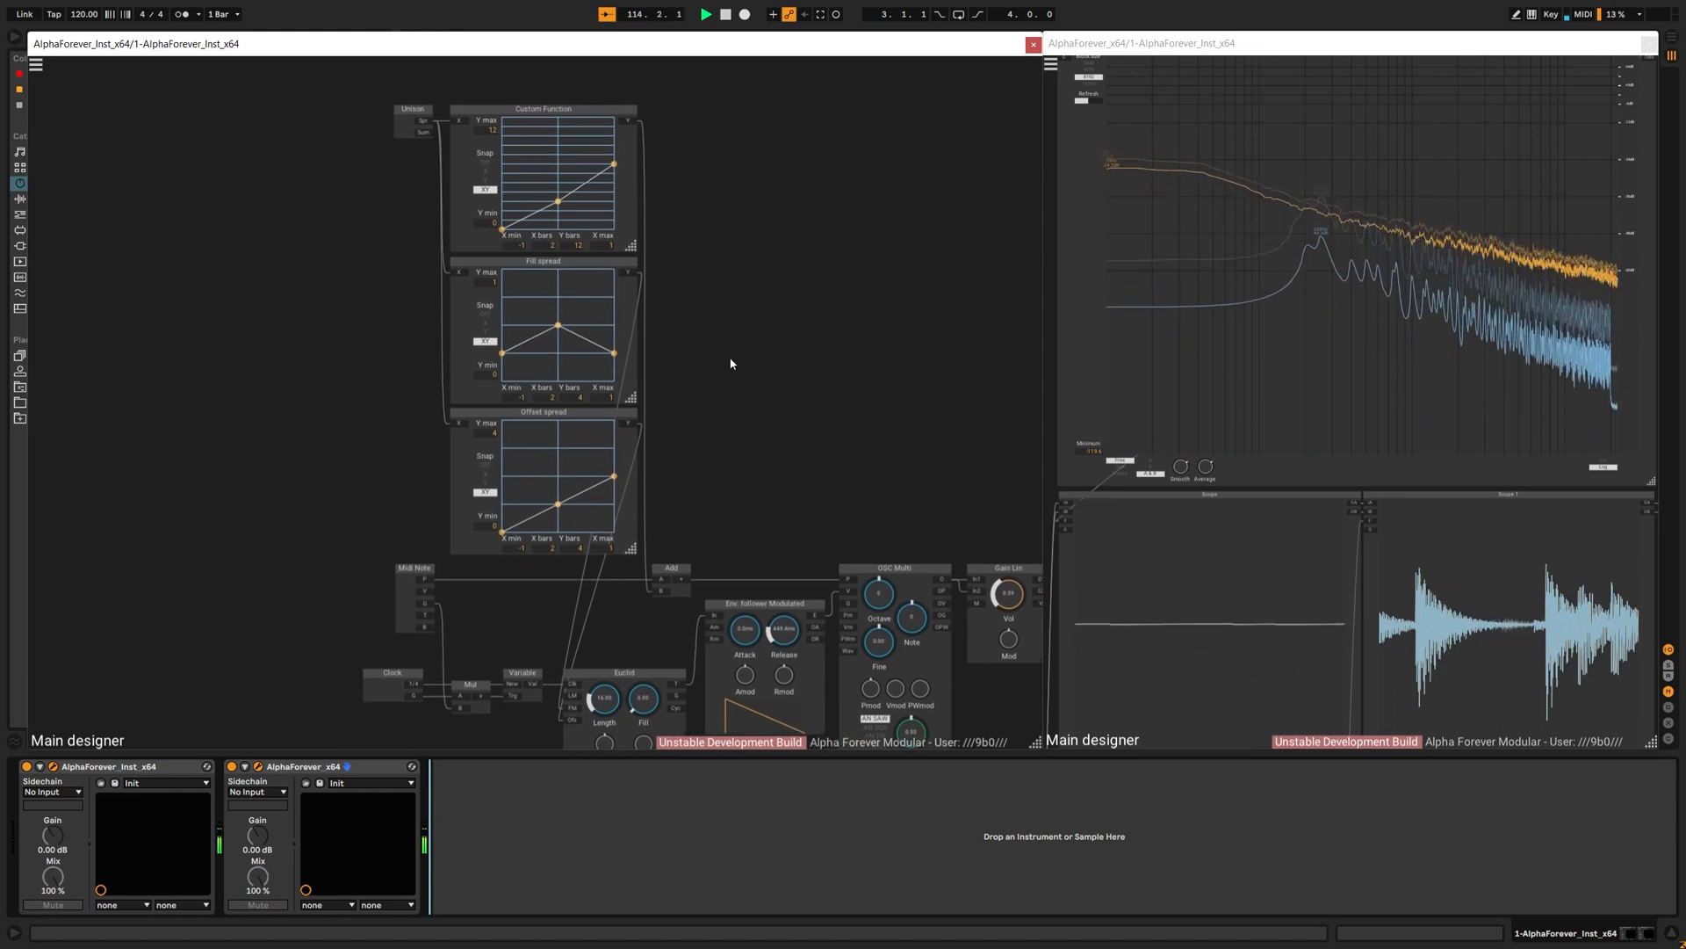
drag(605, 350, 618, 393)
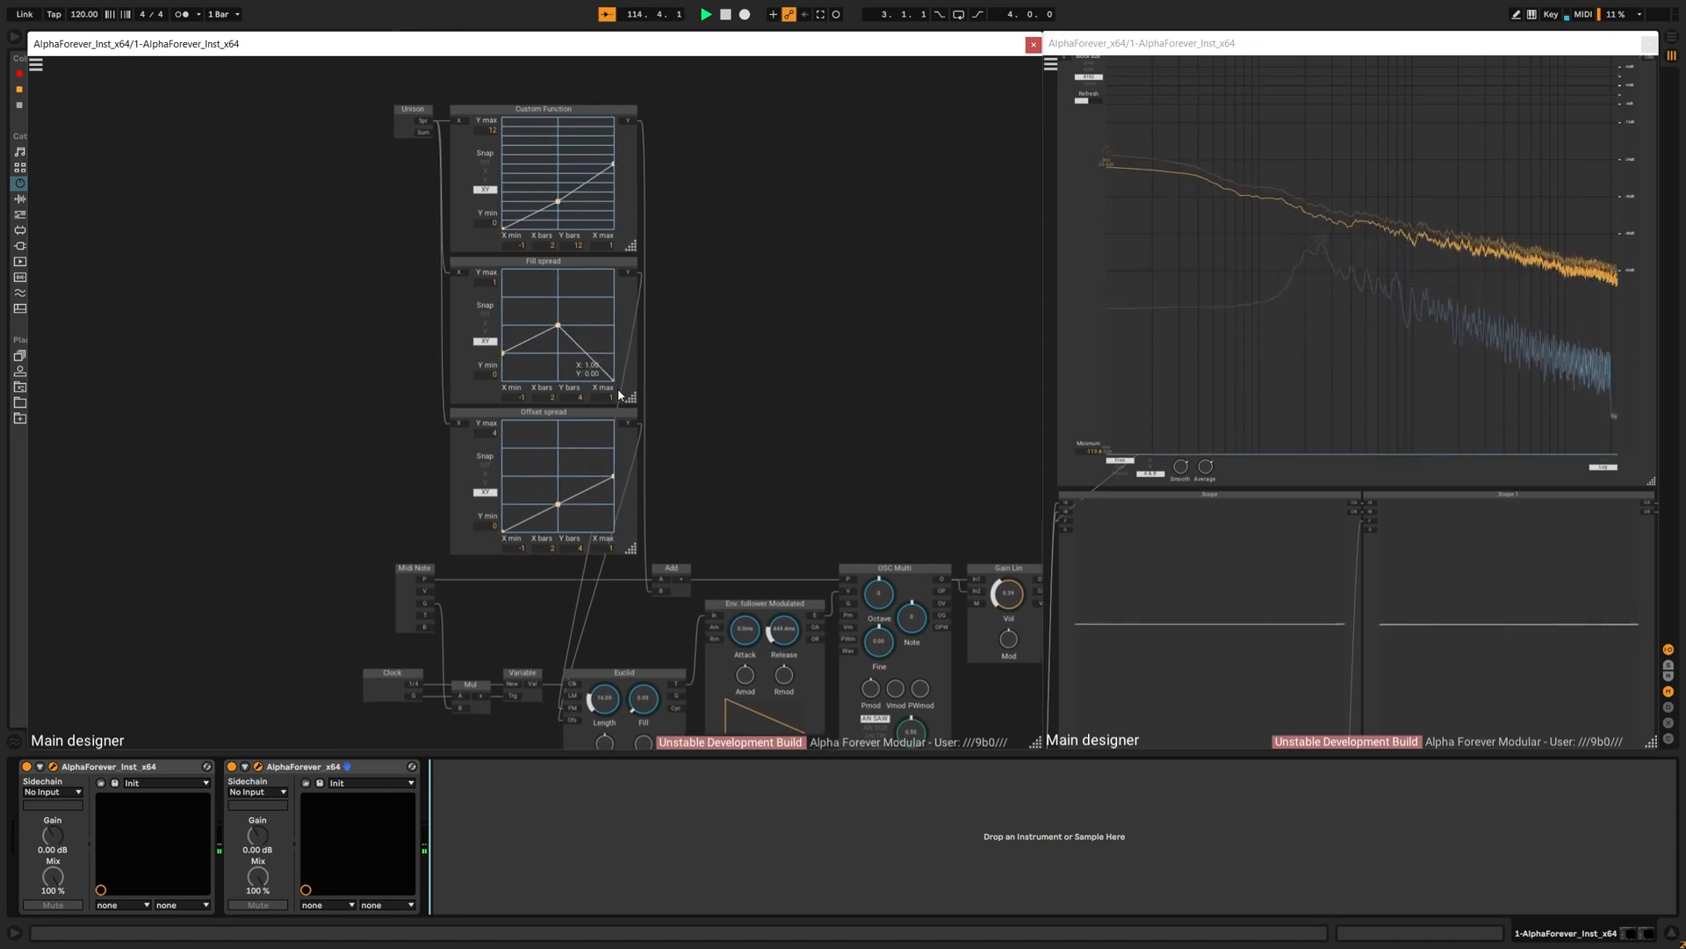
Step: Set Fill spread's snap to X with its middle point at about 0.33 and last at 0.67, and raise Offset spread's middle point to 3
click(486, 332)
drag(613, 378, 560, 346)
click(485, 324)
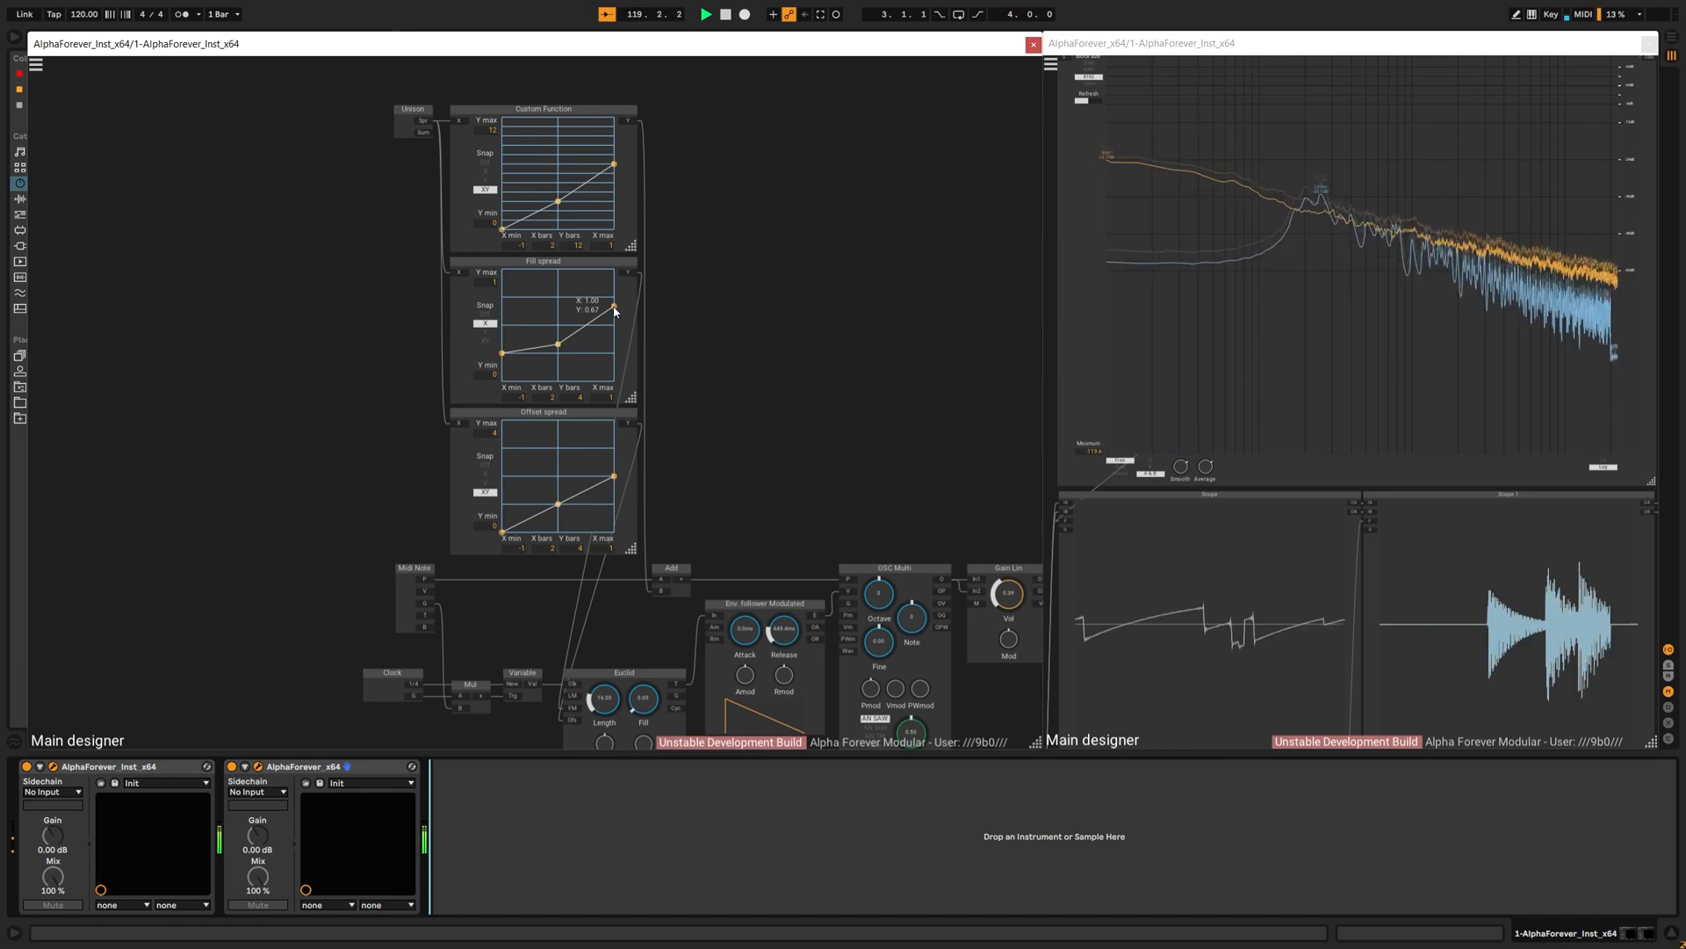
drag(558, 504, 557, 452)
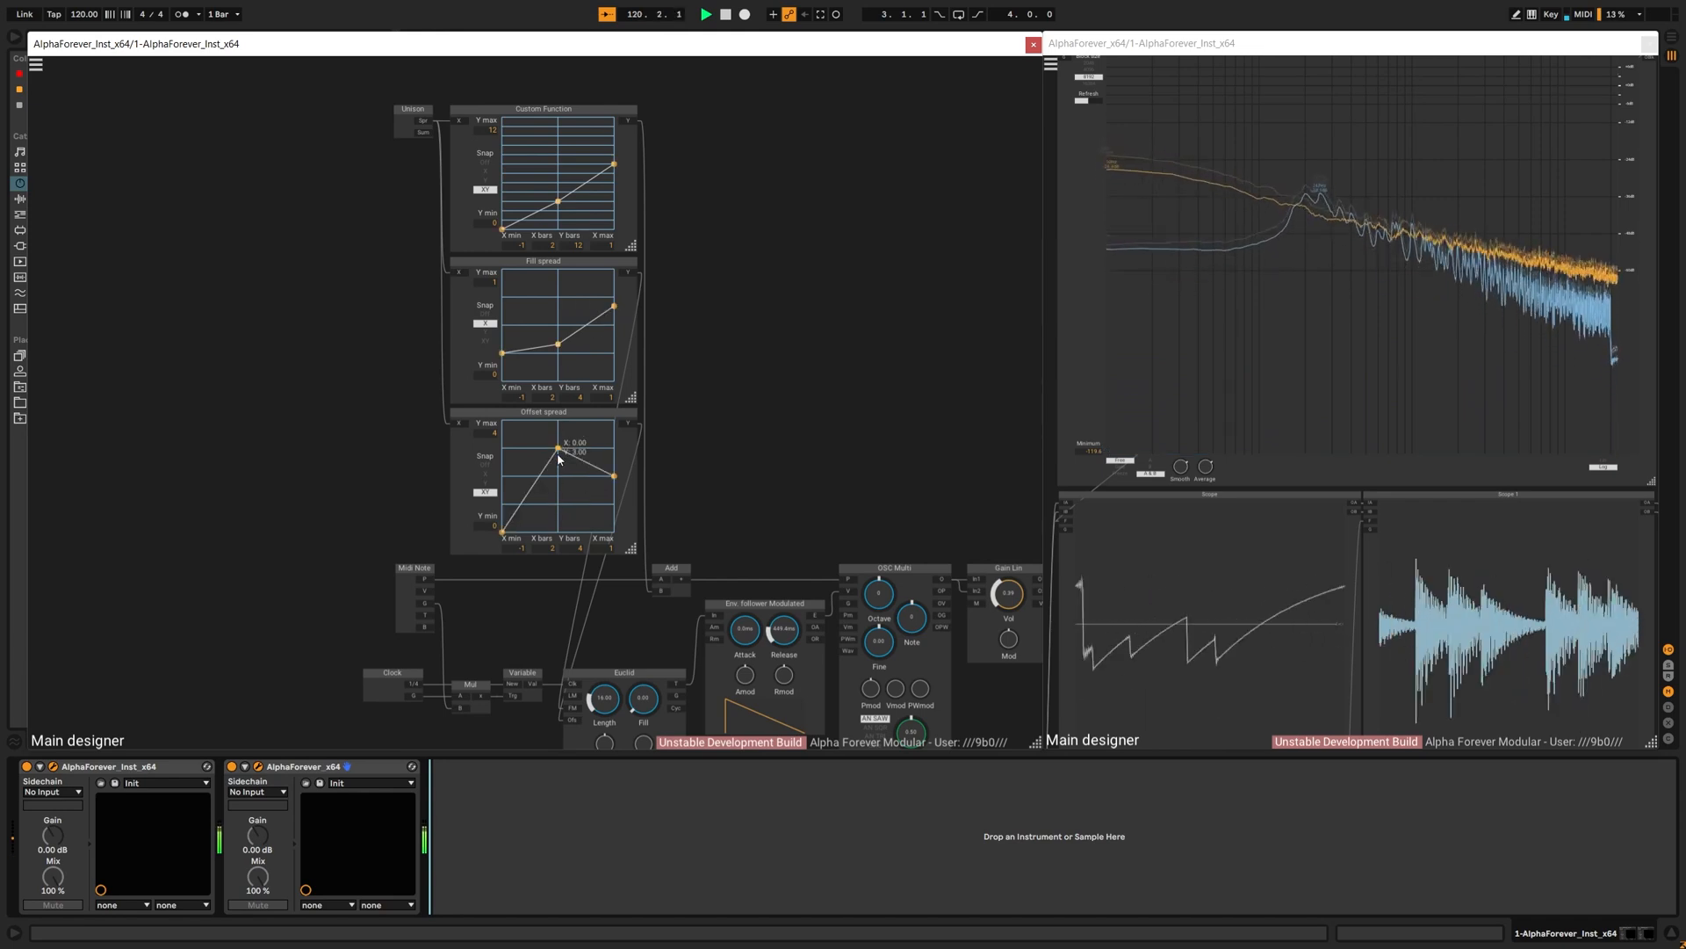
Step: Move Unison, Custom Function, Fill spread and Offset spread together to the left, clear of the Add module
drag(755, 446, 732, 417)
scroll(725, 410, down, 2)
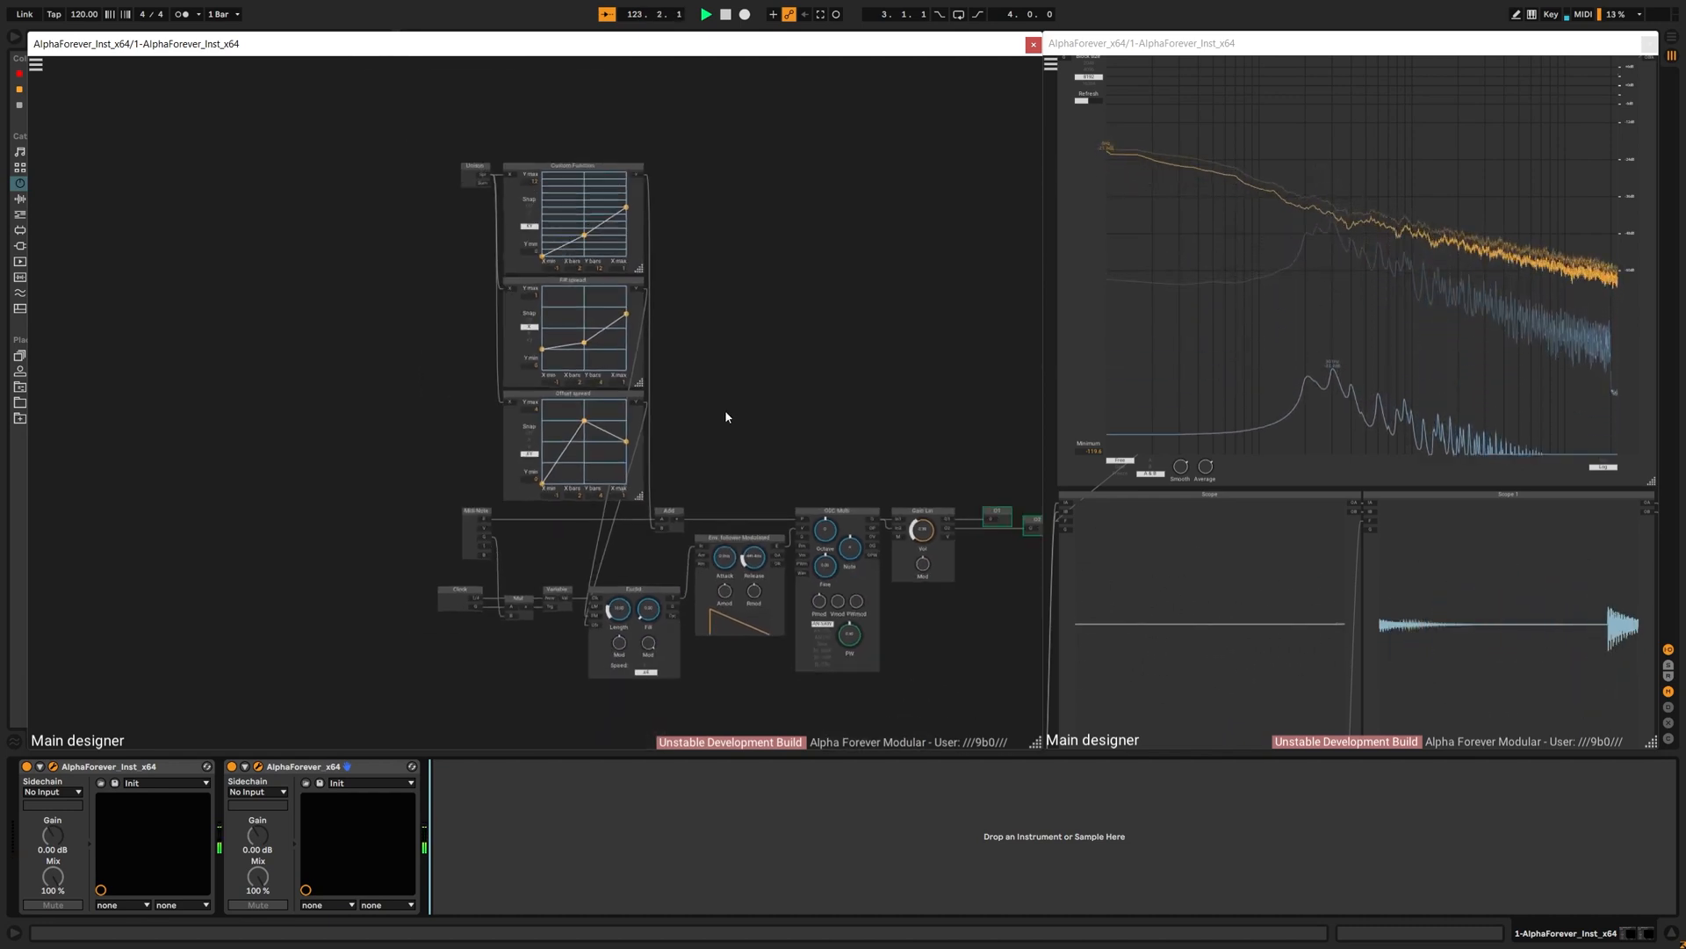
drag(358, 129, 657, 507)
drag(619, 391, 556, 392)
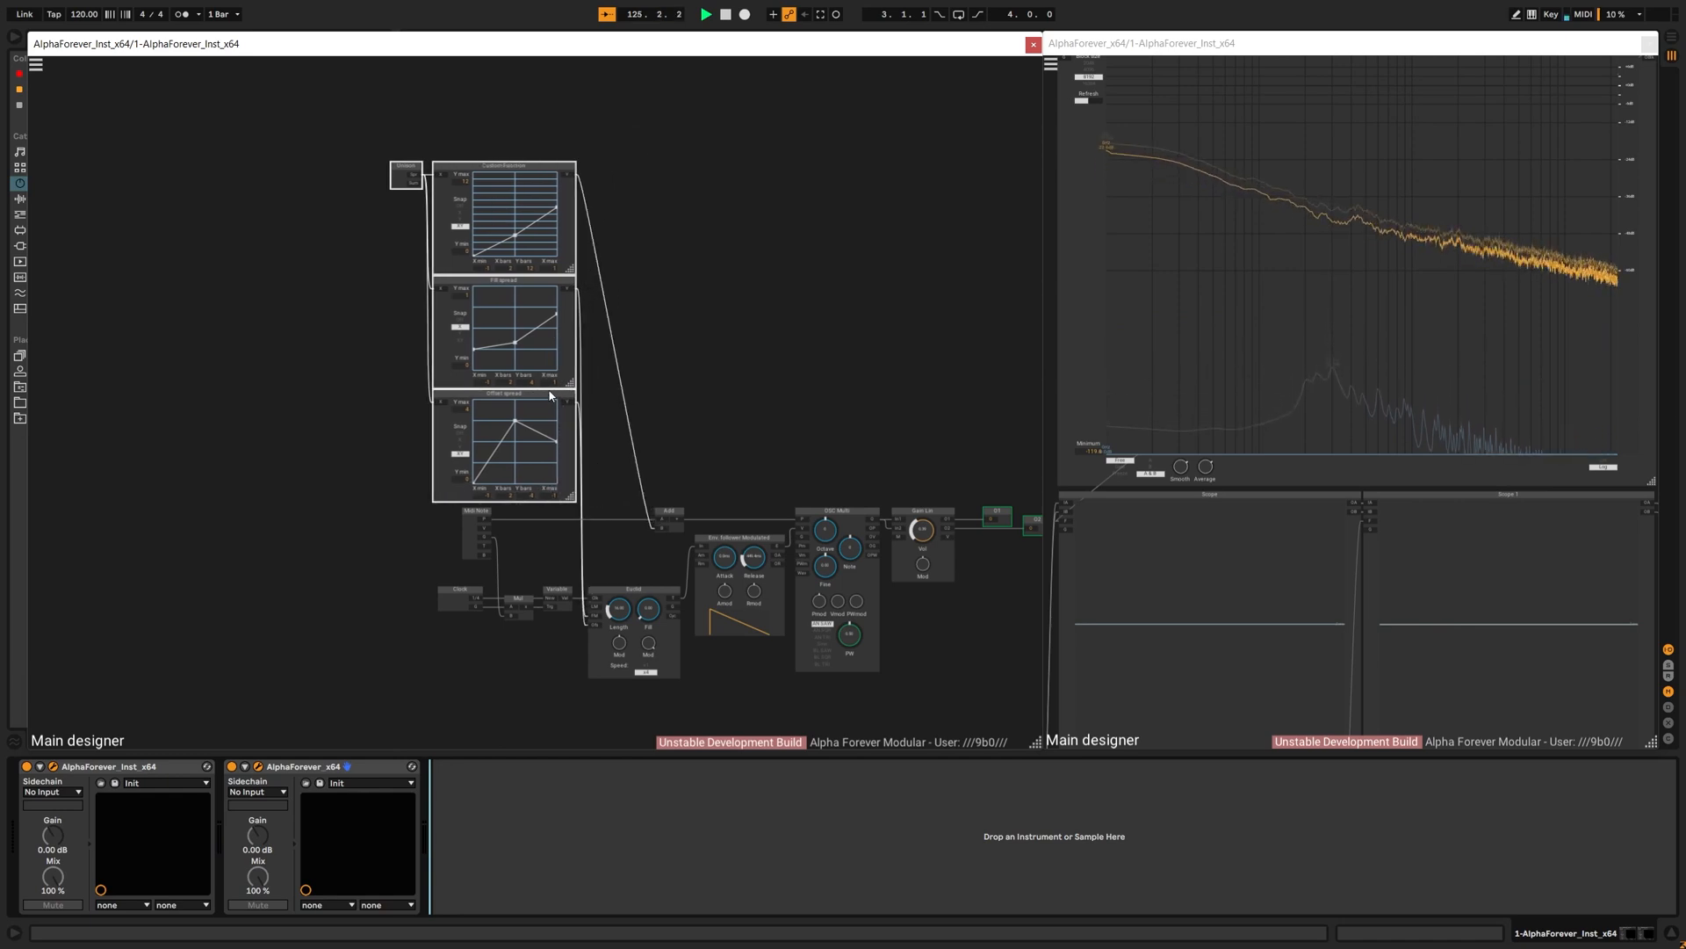
Step: Insert a Con module between Custom Function's output and Add, and move it up together with Unison and the three function modules
click(613, 203)
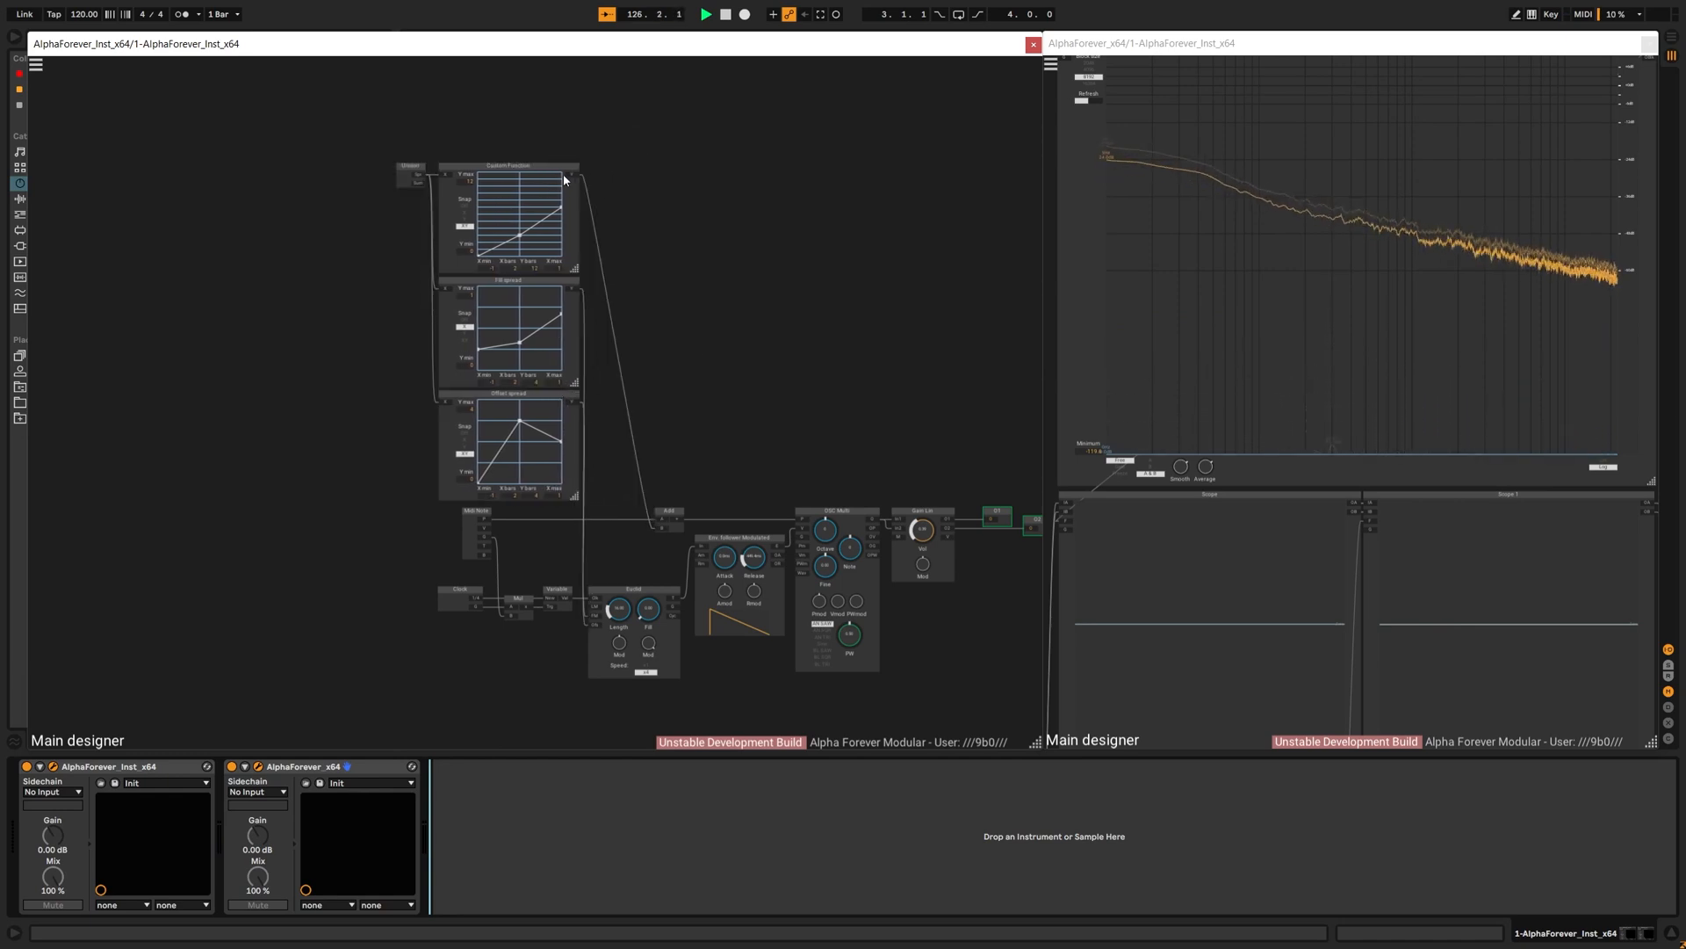
drag(571, 173, 640, 167)
drag(357, 135, 685, 513)
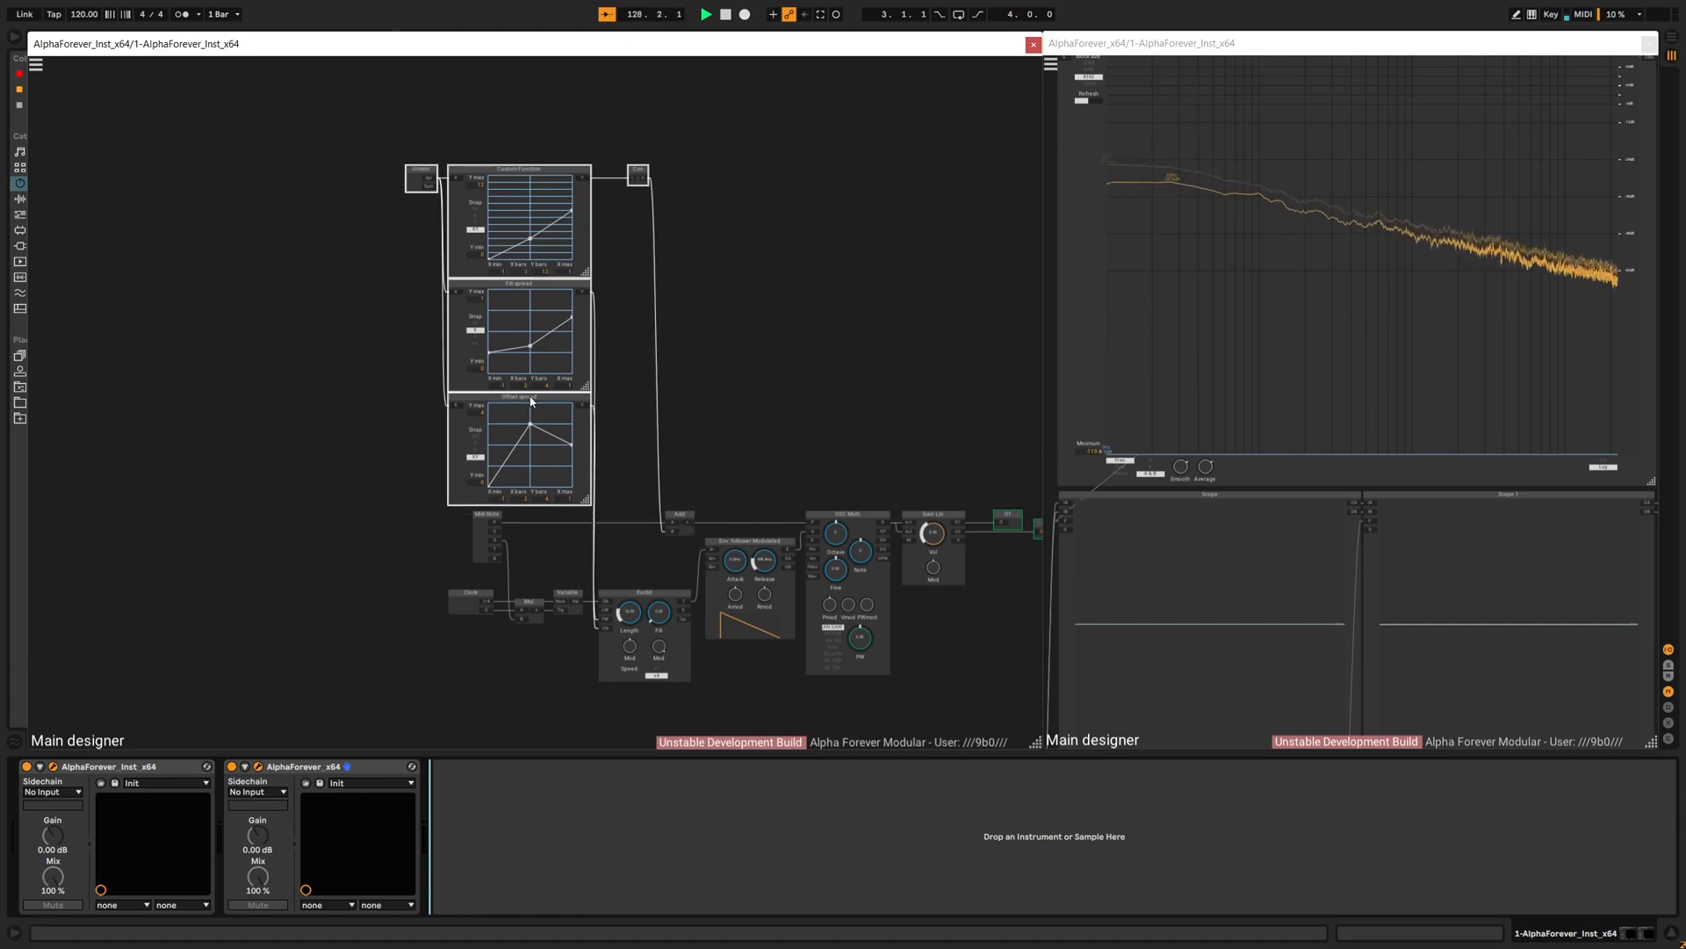
drag(531, 401, 532, 251)
Step: Duplicate Offset spread and left-align the copy directly below the original
click(645, 325)
scroll(630, 500, up, 5)
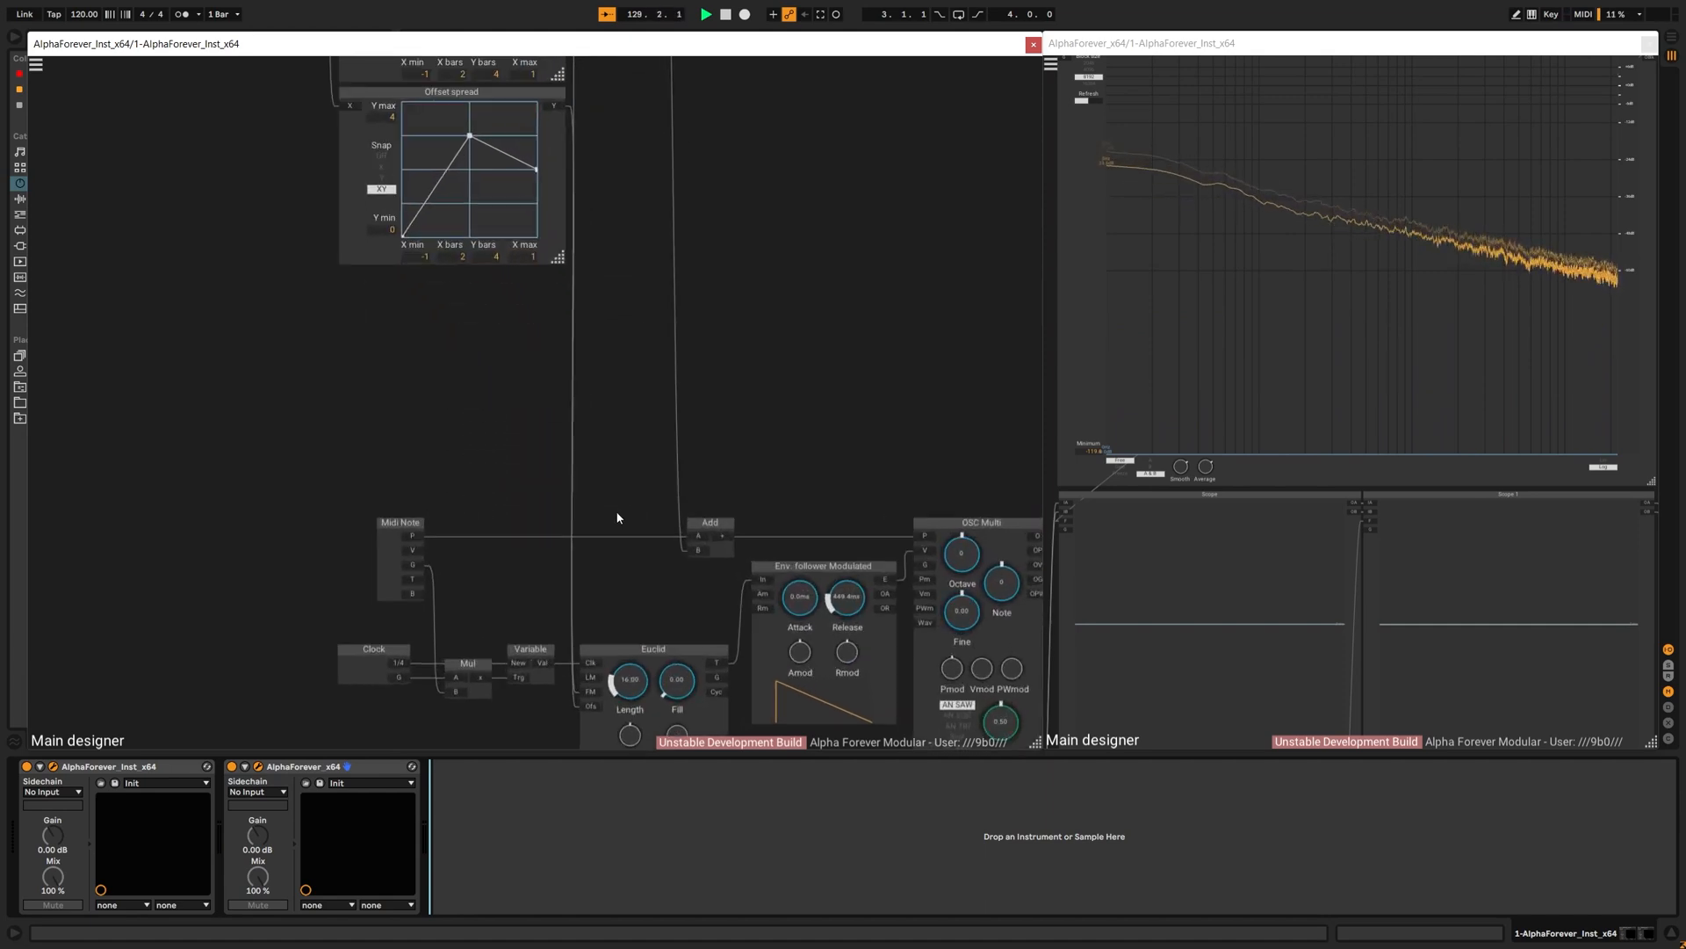
drag(617, 519, 714, 625)
click(554, 206)
key(ctrl+d)
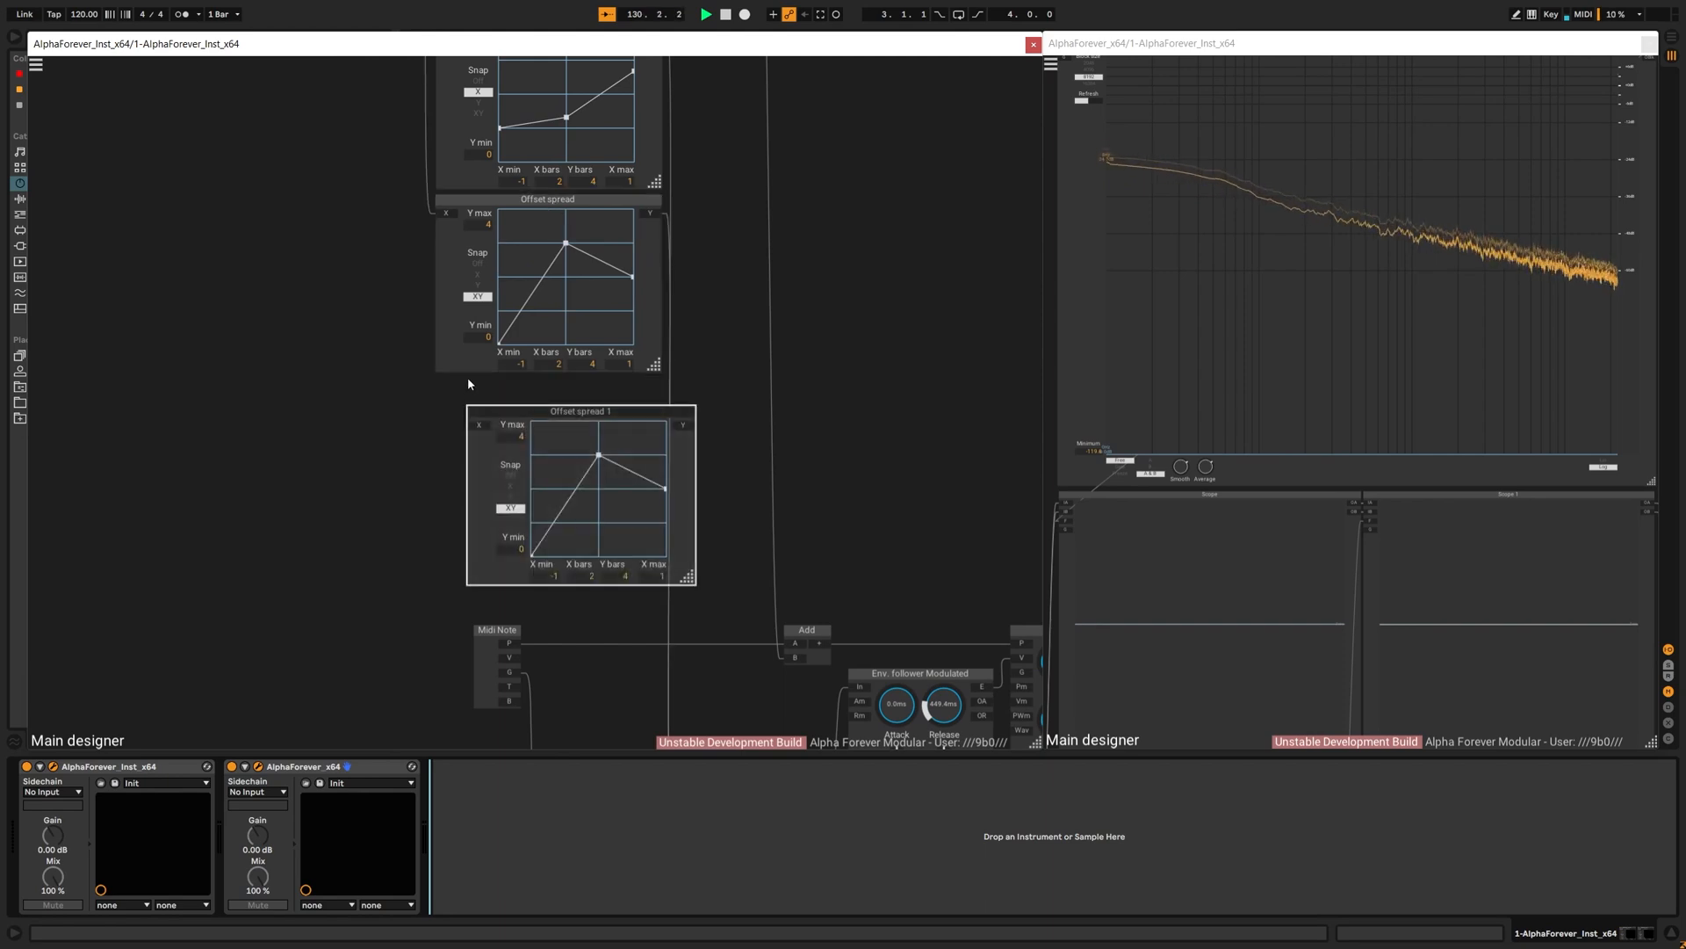
drag(491, 417, 478, 386)
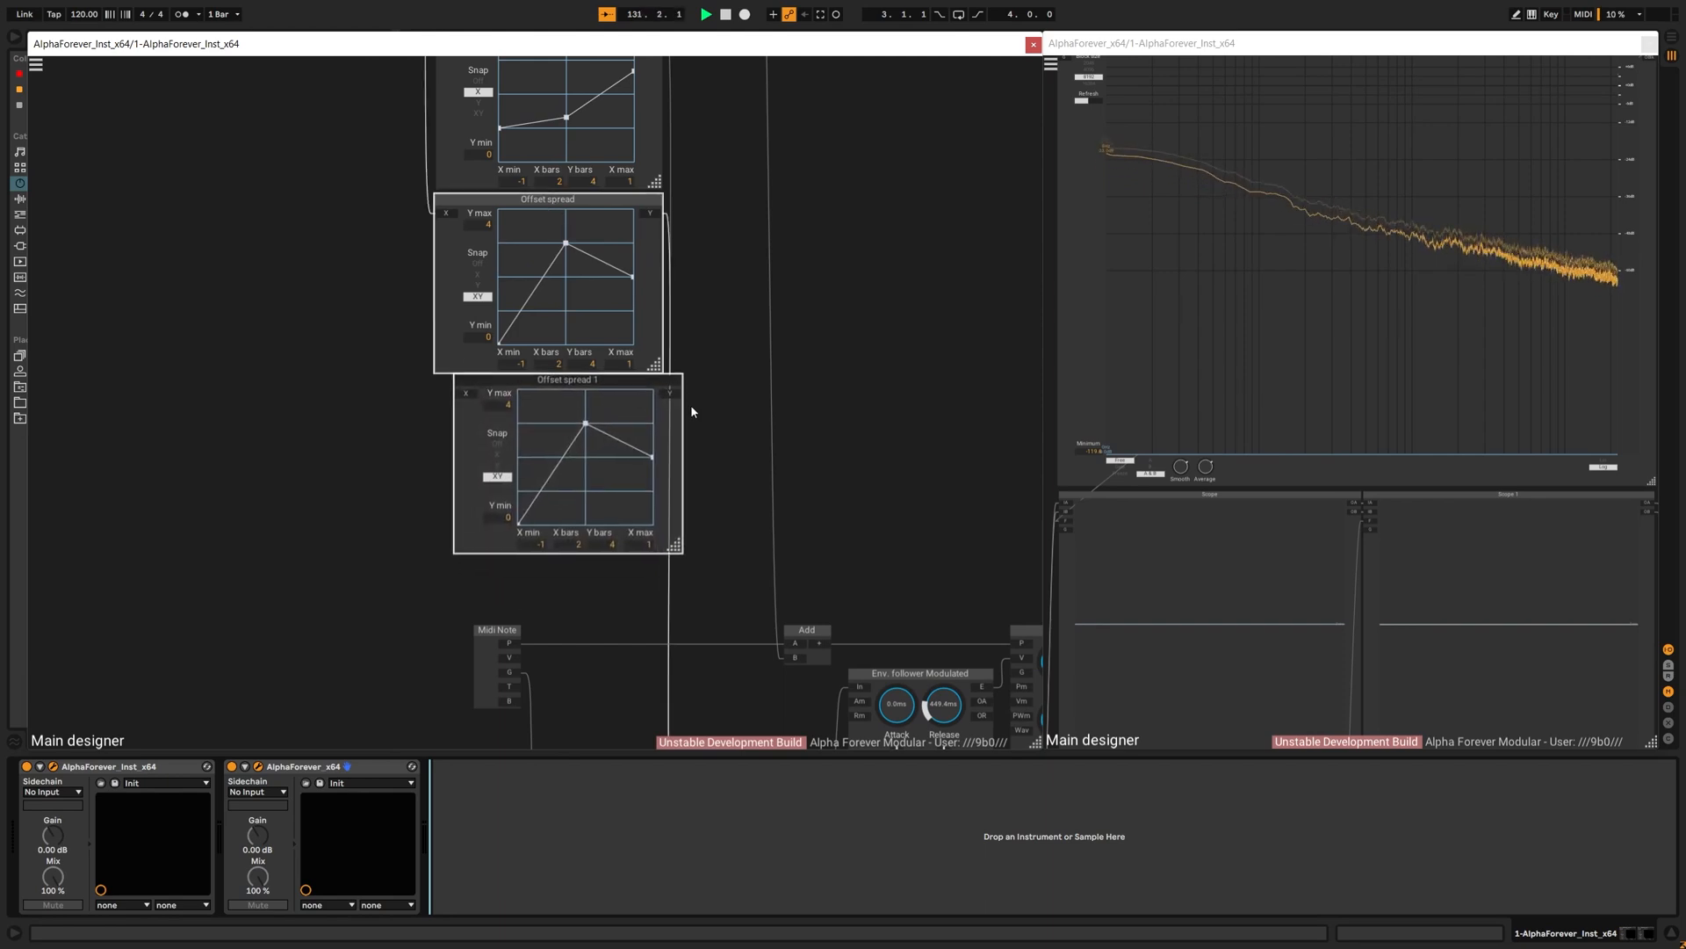
key(ctrl+l)
Step: Connect Unison's output to Offset spread 1's X input, and Offset spread 1's Y output to Euclid's length modulation input
click(744, 358)
scroll(752, 332, down, 2)
drag(753, 329, 843, 489)
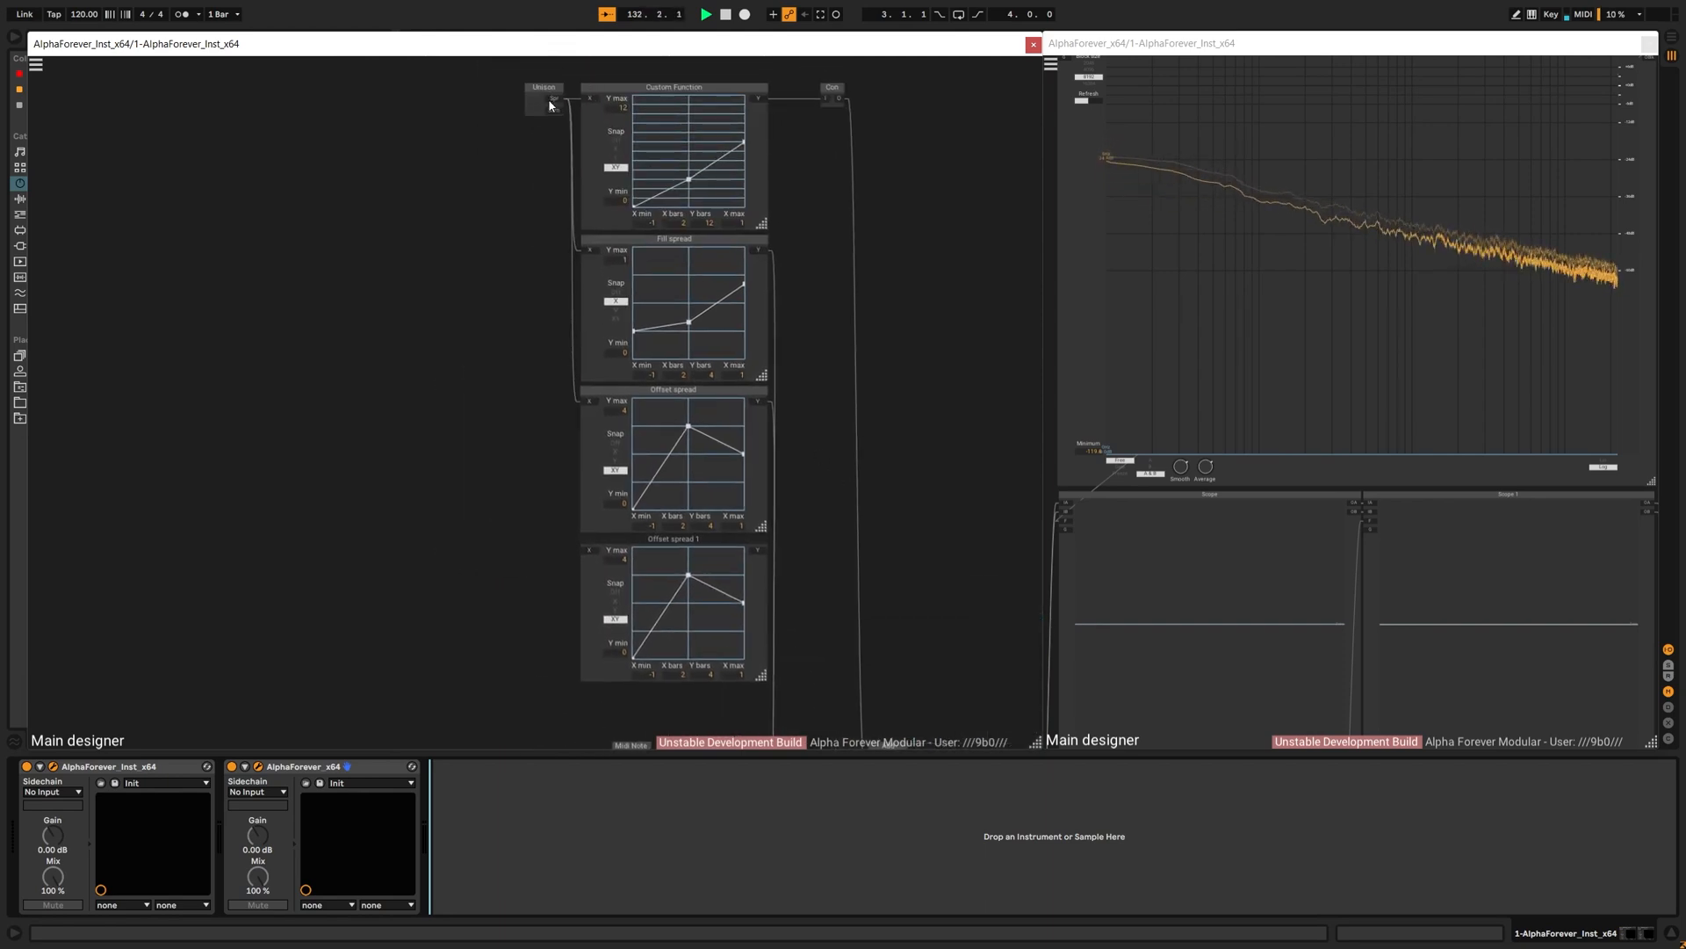
drag(550, 106, 582, 549)
drag(884, 556, 859, 341)
drag(734, 336, 764, 661)
Step: Set Offset spread 1's Y max to 16, Y min to 4 and Y bars to 12, with its points at about 10, 12 and 13
scroll(784, 437, down, 2)
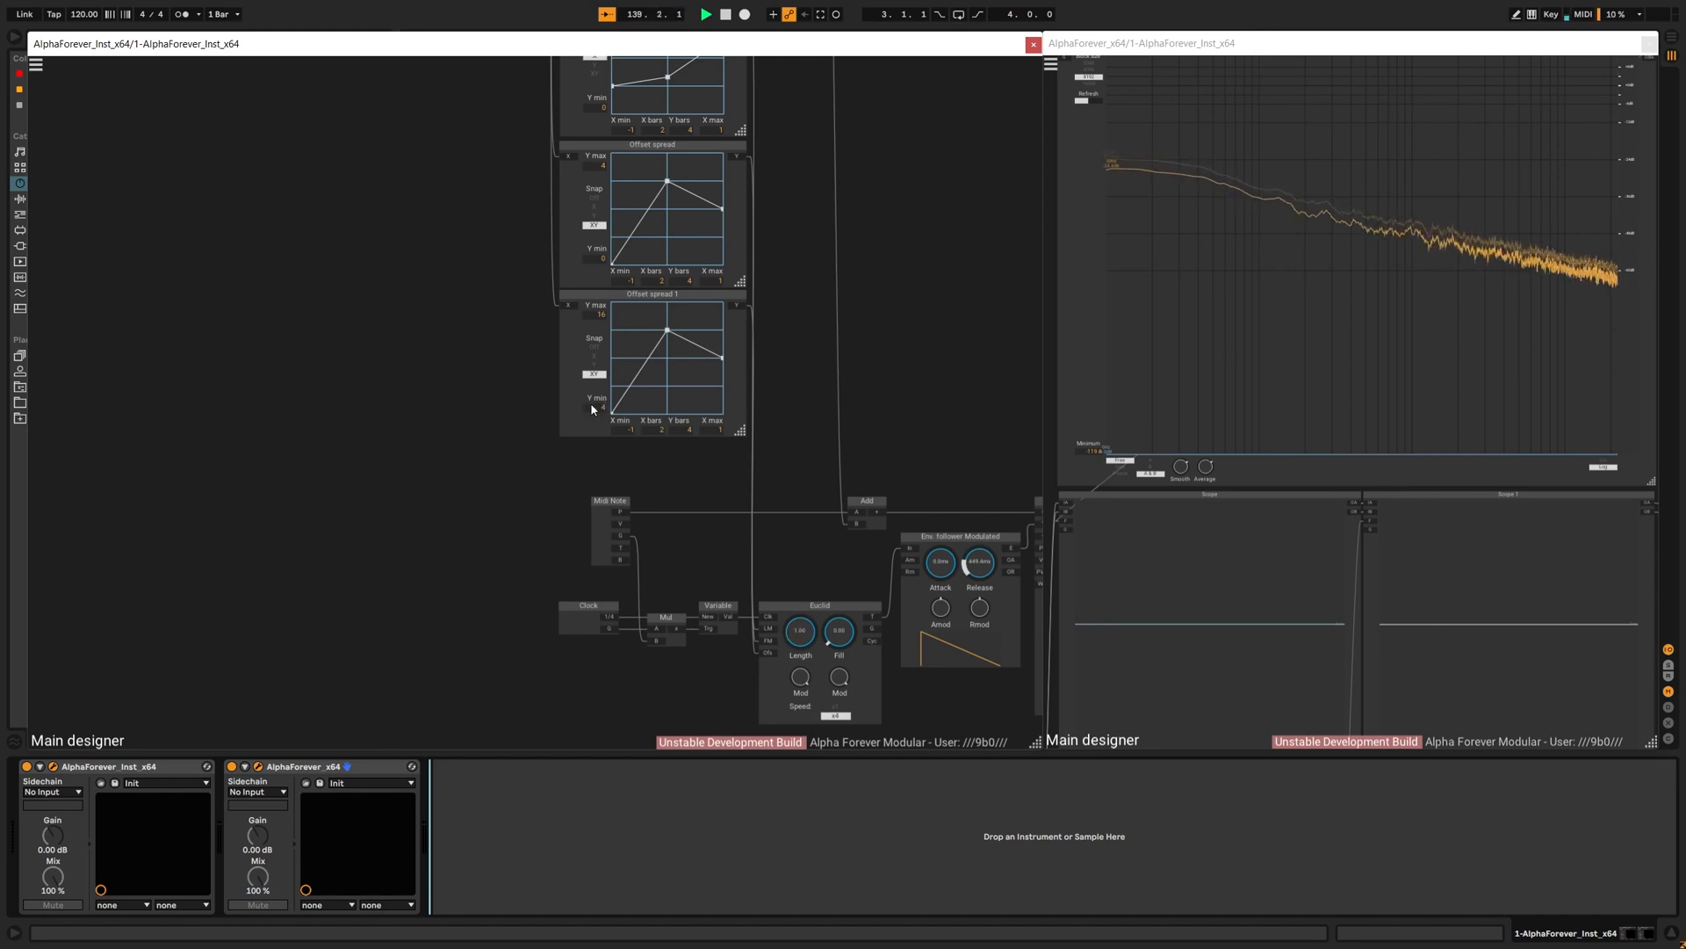
text(12)
key(Return)
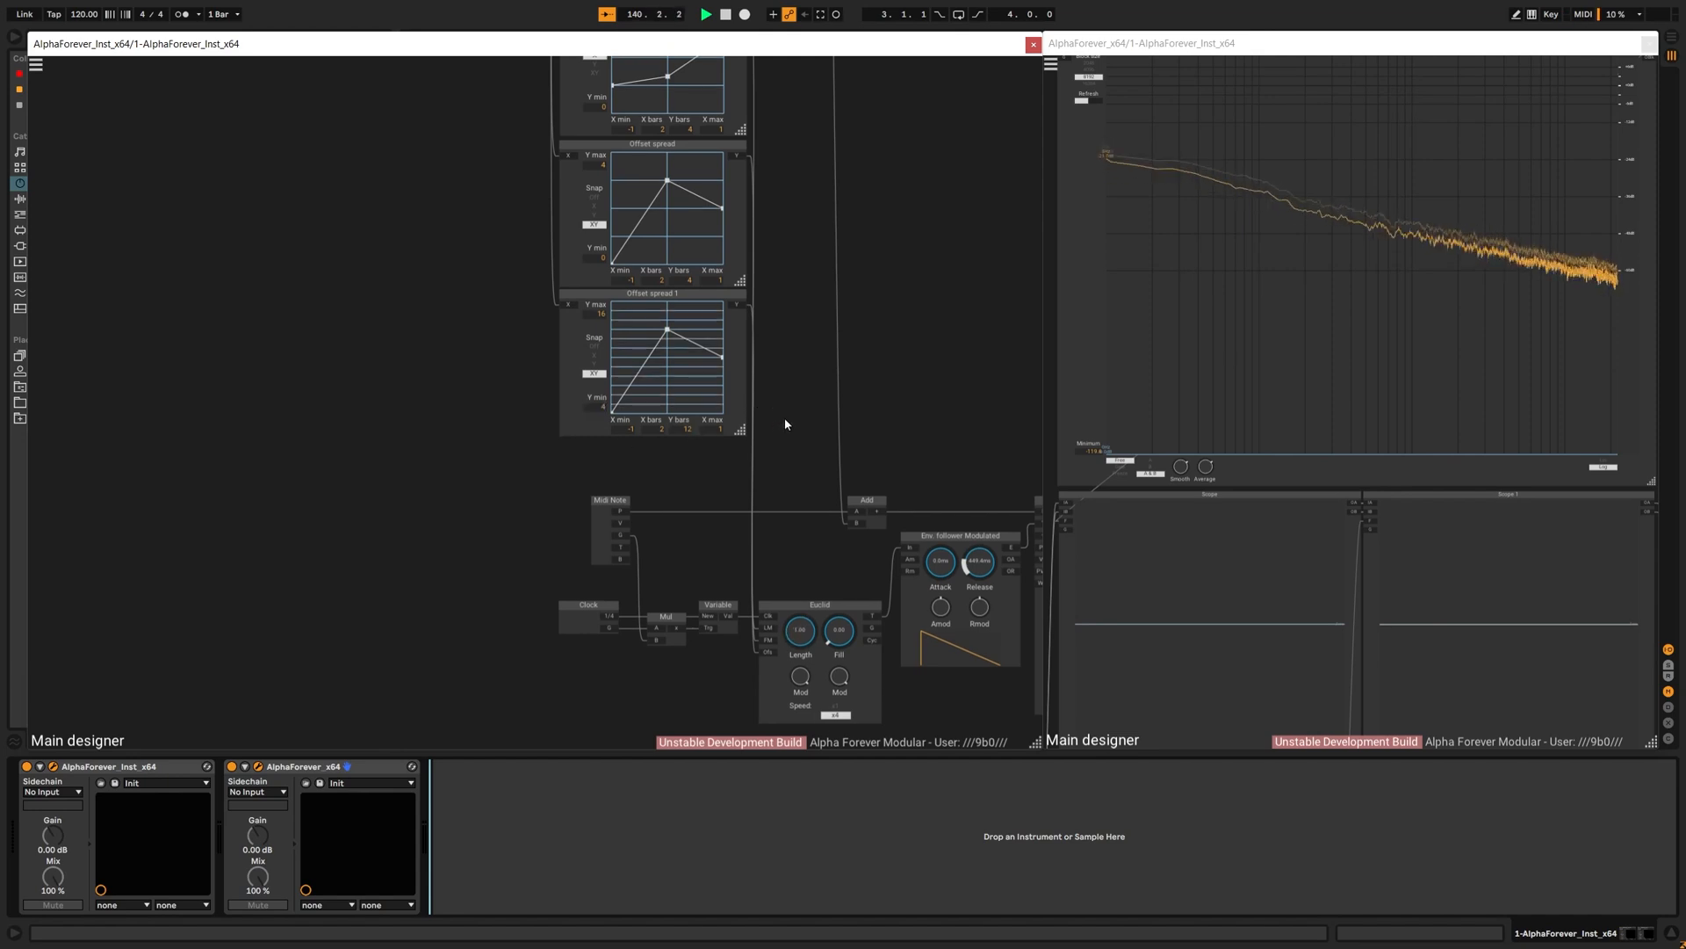
drag(670, 330, 612, 417)
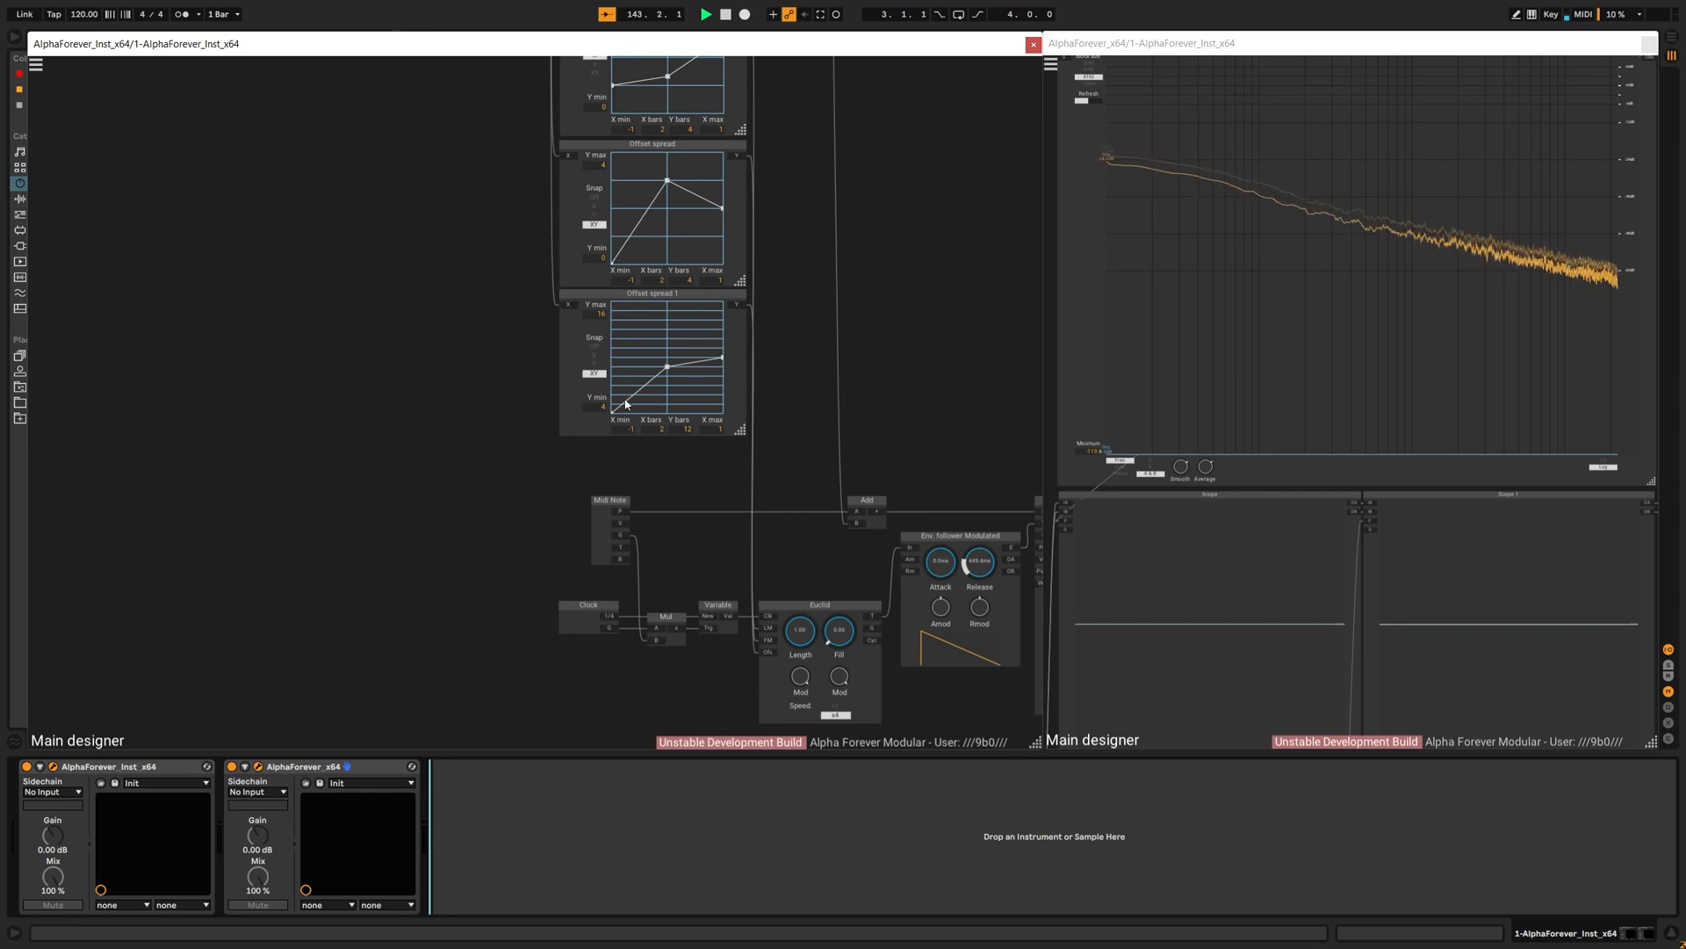
drag(615, 416, 724, 340)
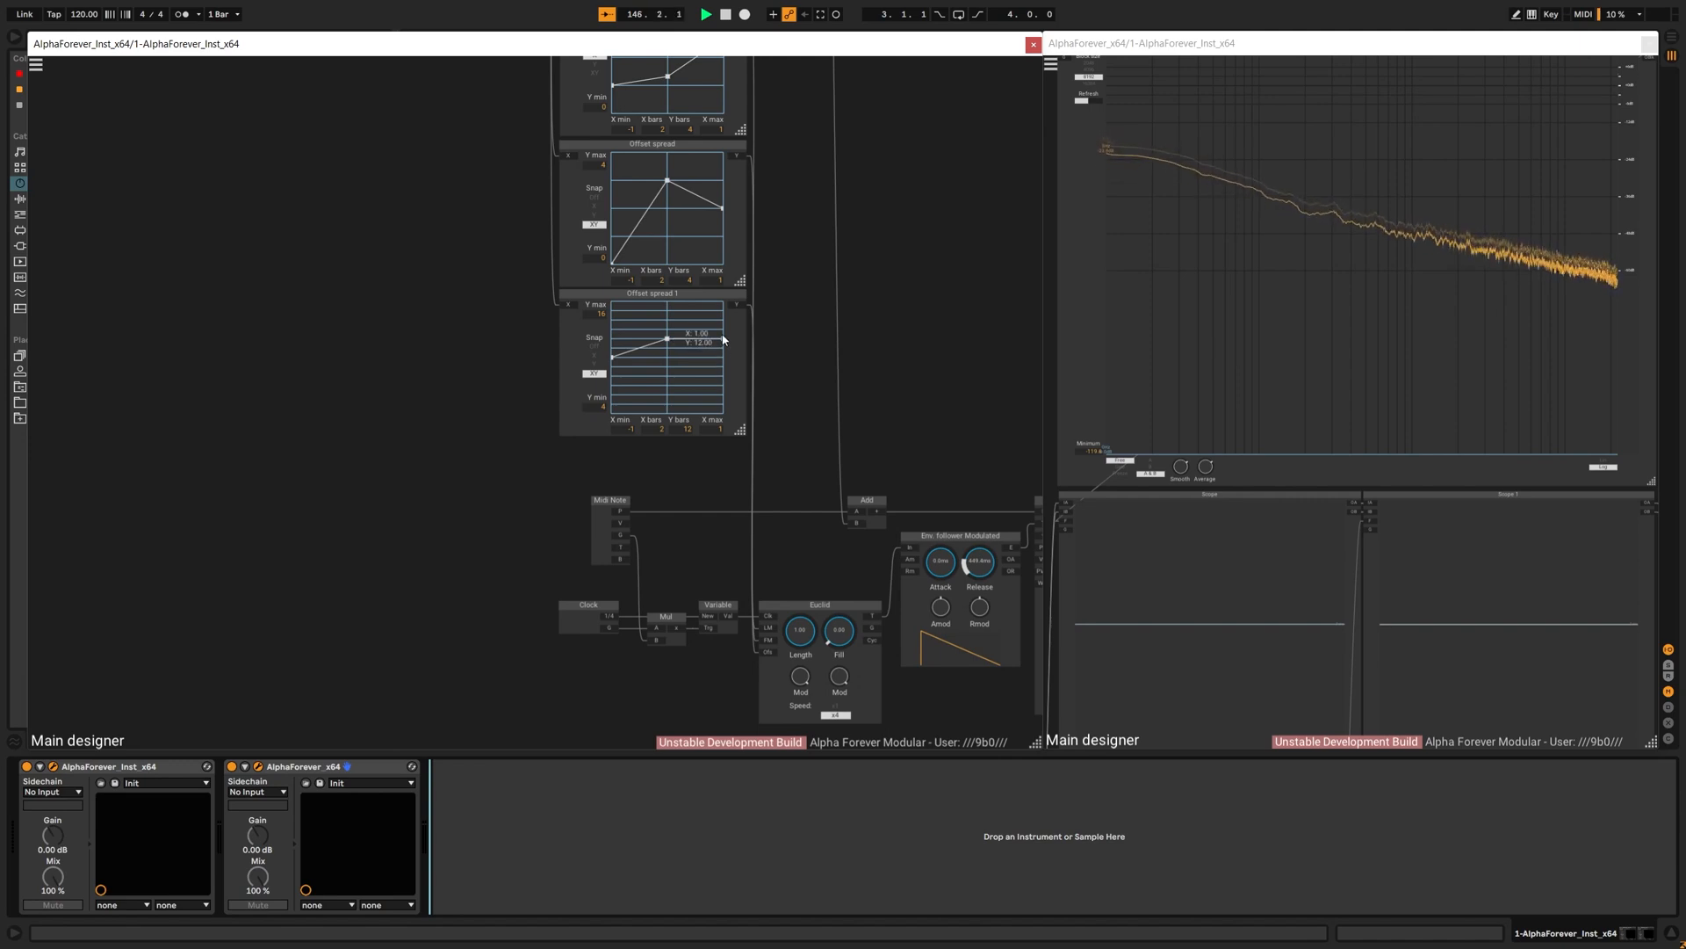
Step: Move Unison, Con and the four function modules down together, just above the Midi Note row
scroll(792, 366, down, 6)
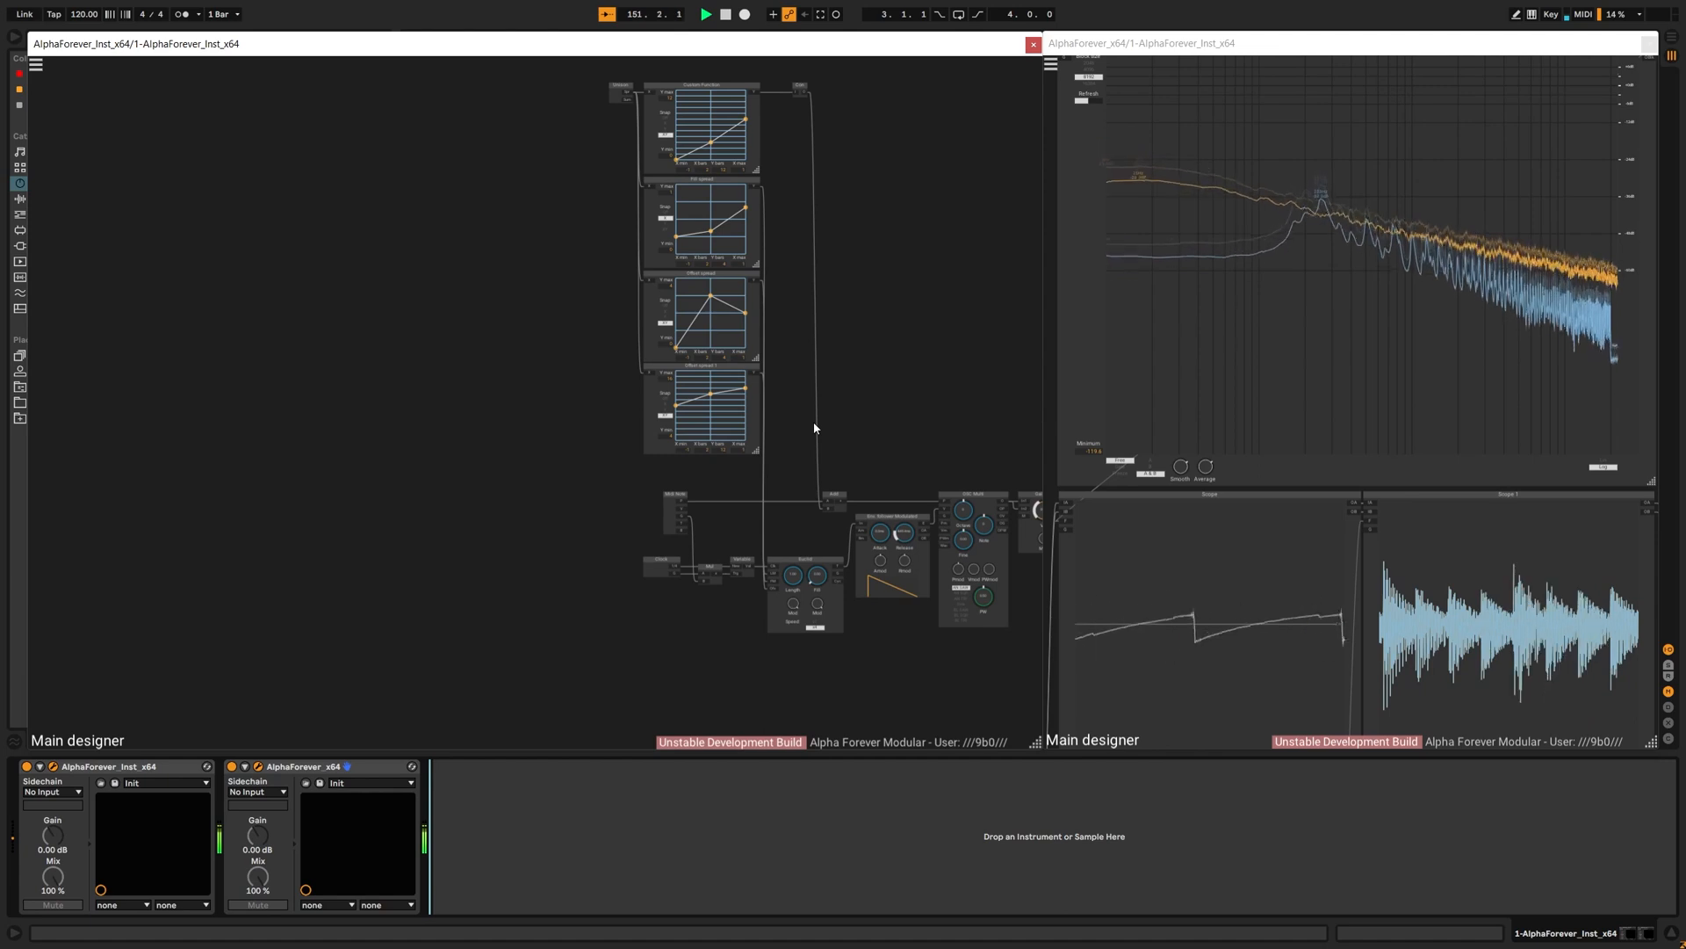
drag(596, 462, 920, 53)
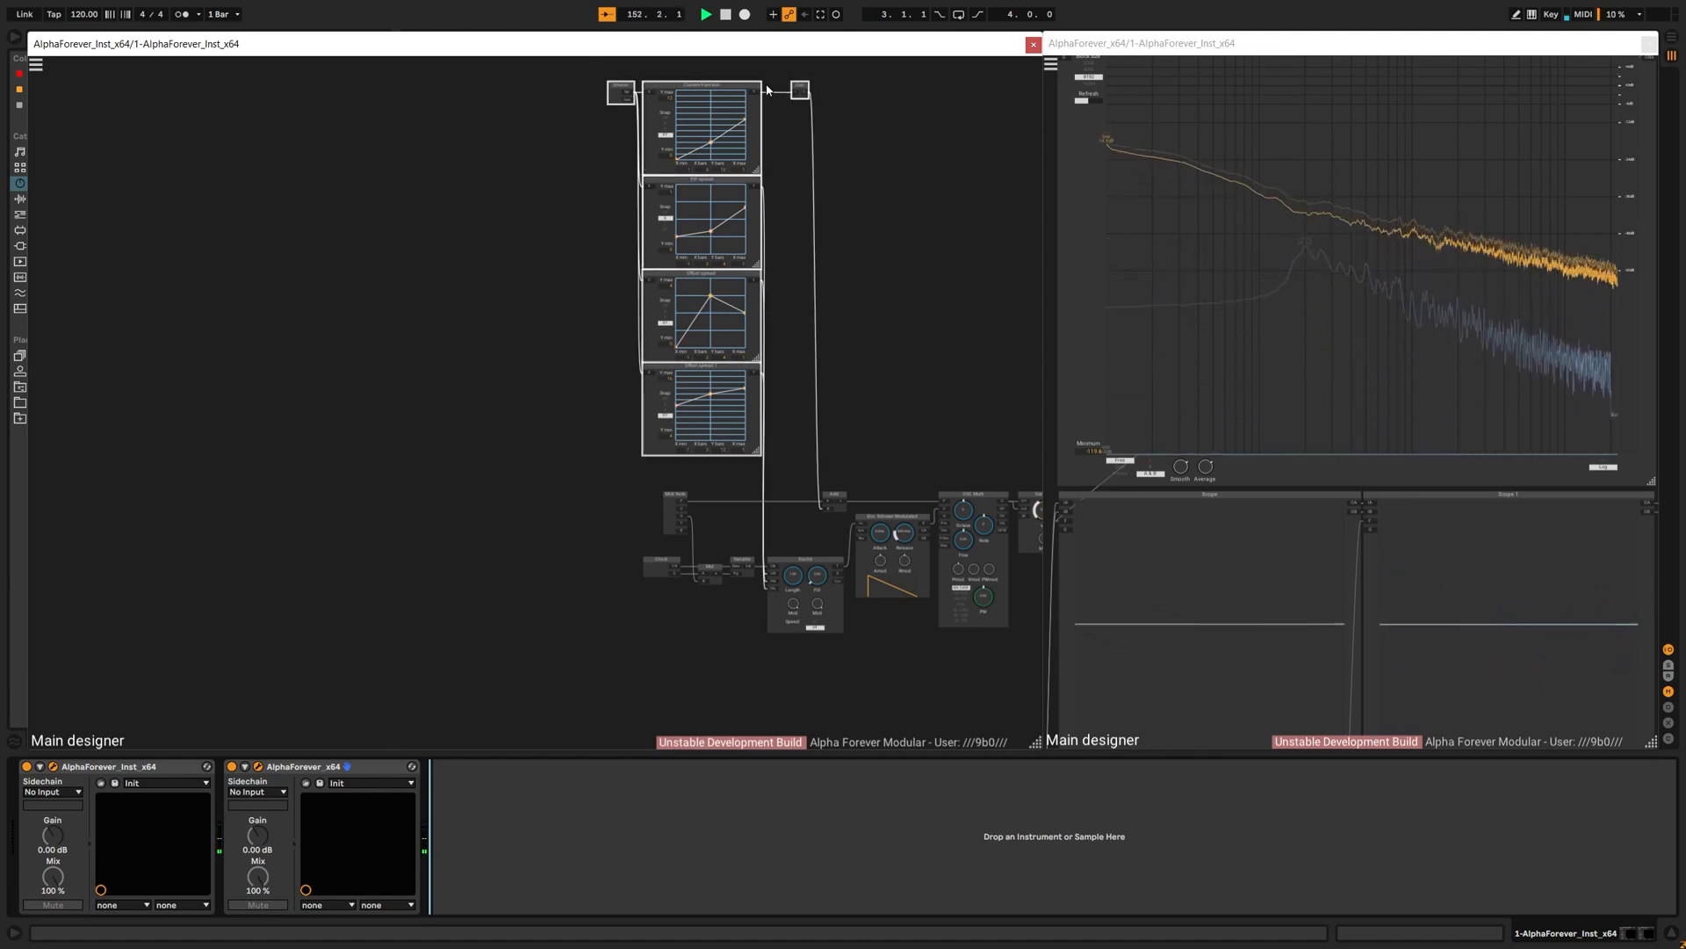
drag(801, 85, 801, 113)
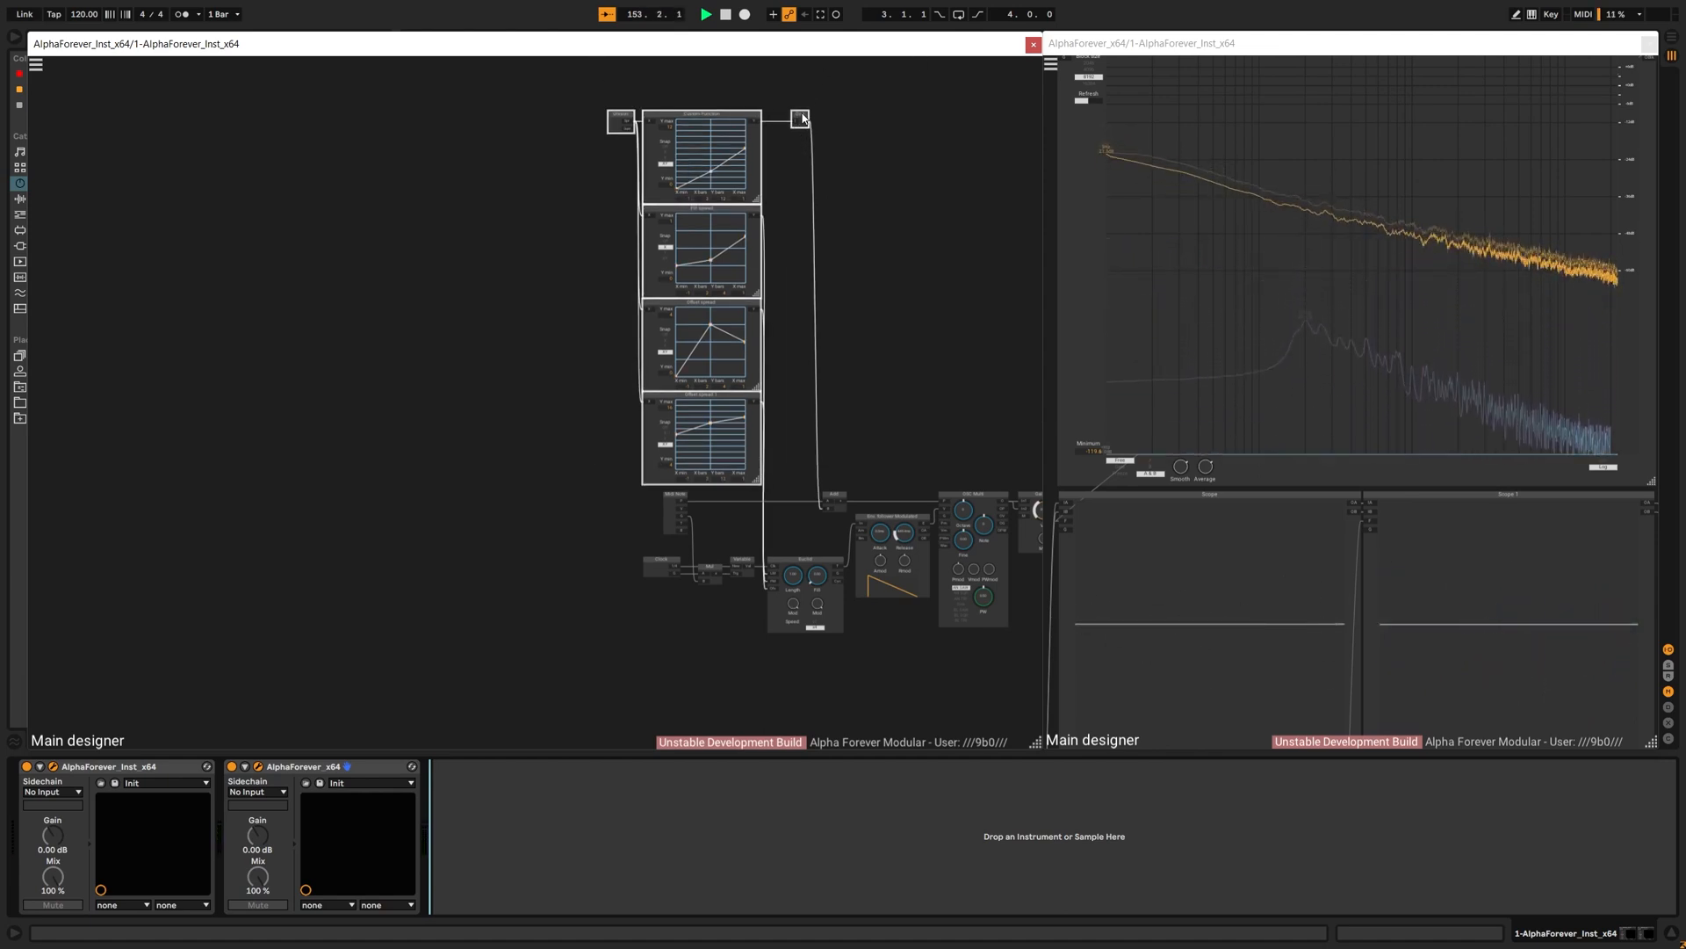
Step: Add a Designer module in the empty area above the oscillator chain and rename it Scale
drag(907, 188, 634, 158)
scroll(629, 374, up, 2)
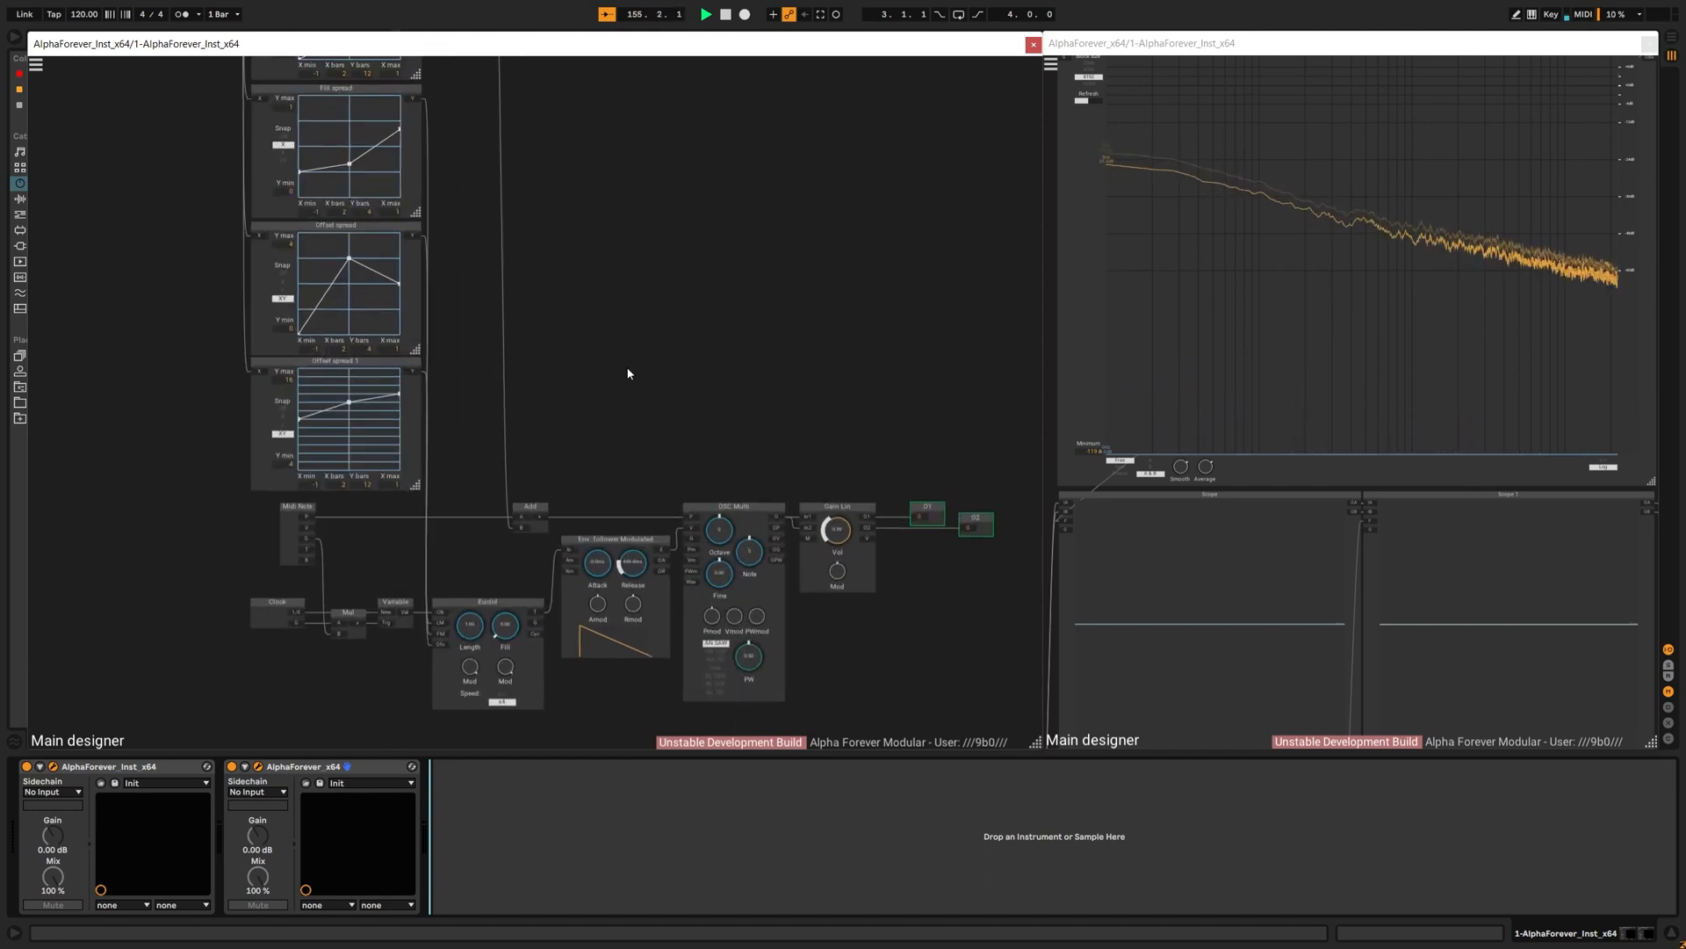
right_click(634, 321)
text(des)
click(820, 344)
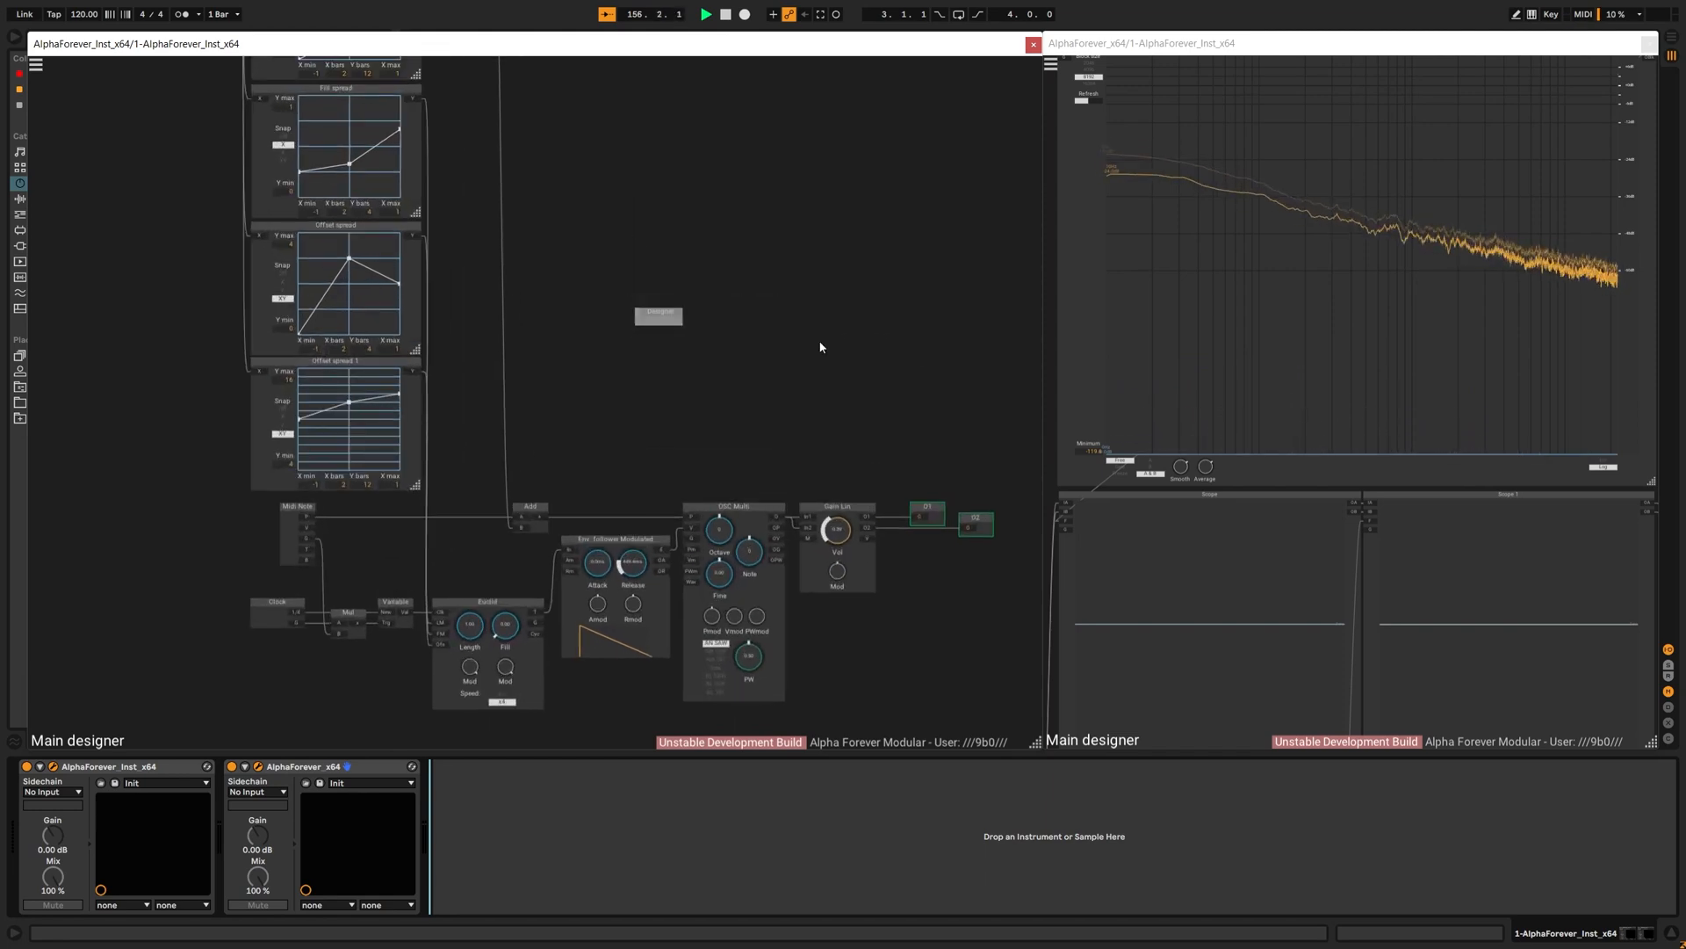
scroll(695, 377, up, 1)
scroll(677, 362, up, 3)
double_click(625, 211)
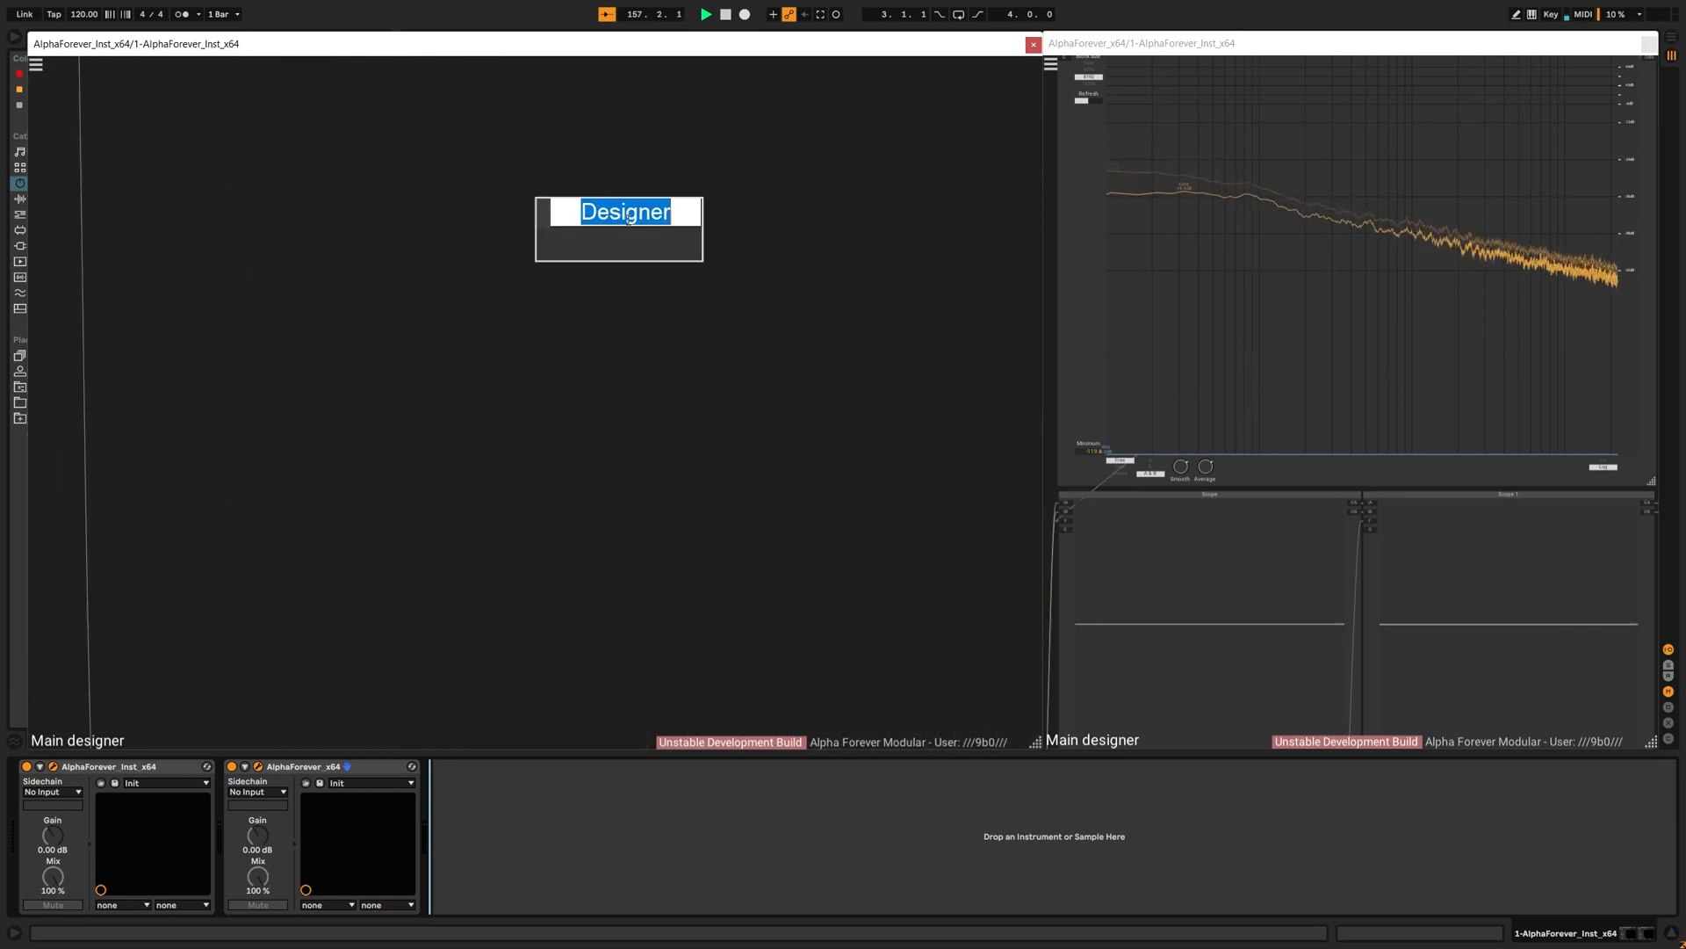
text(Scale)
key(Return)
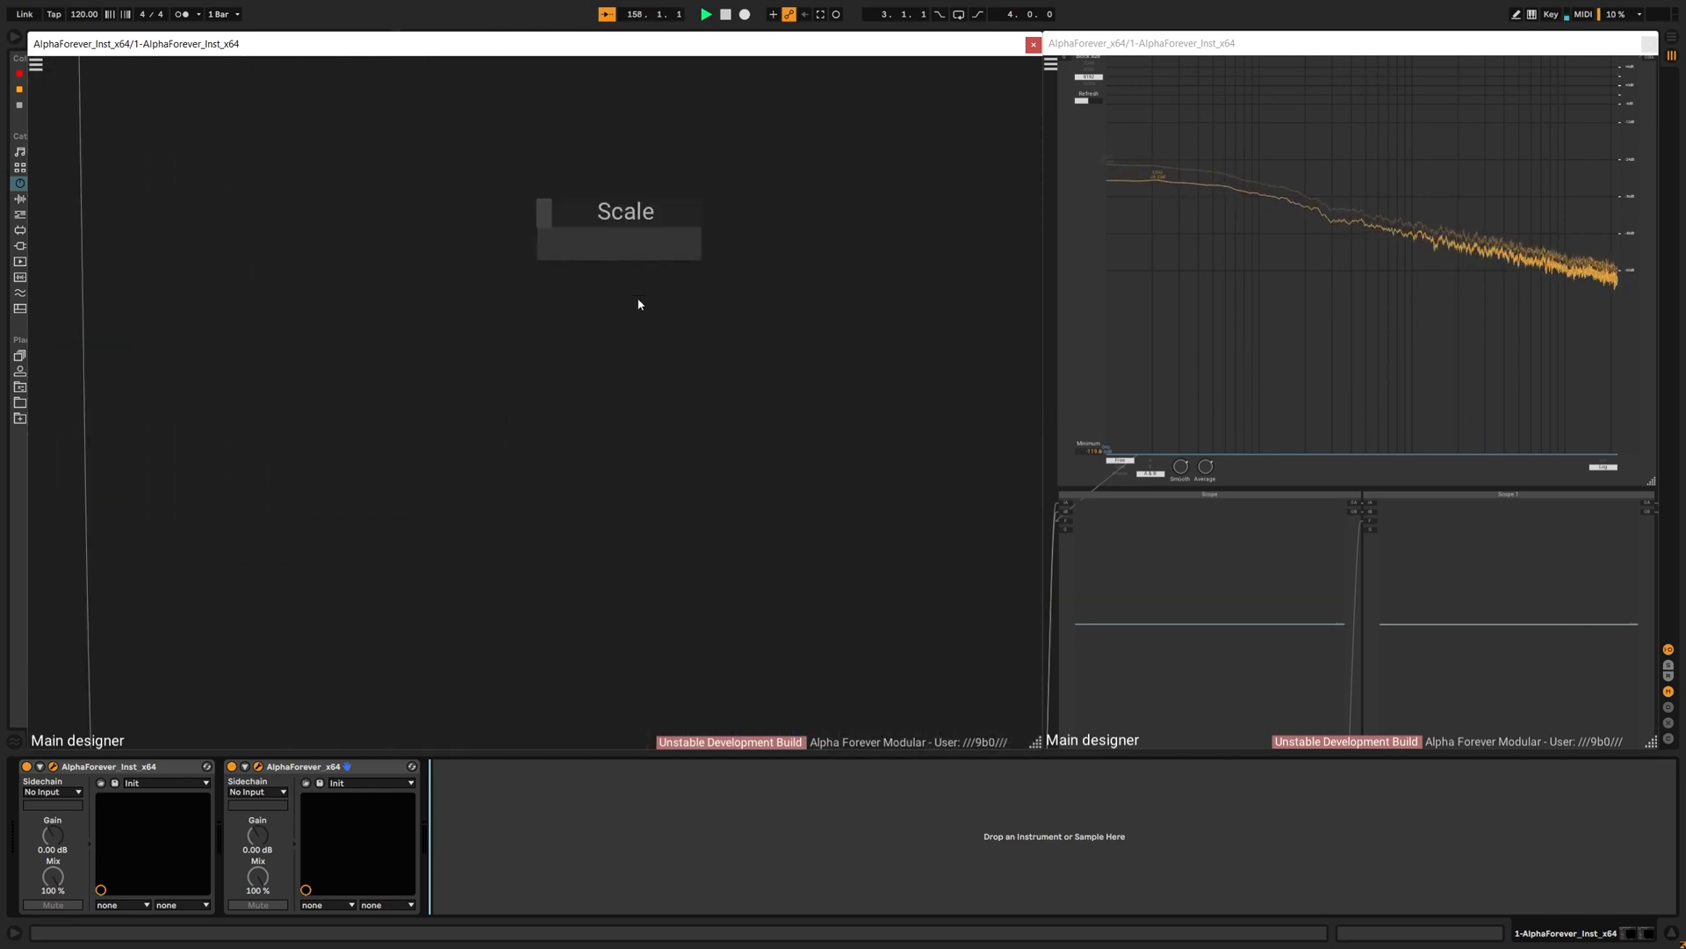
Step: Open the Scale designer and add an In module named P
double_click(625, 234)
right_click(341, 249)
mouse_move(417, 295)
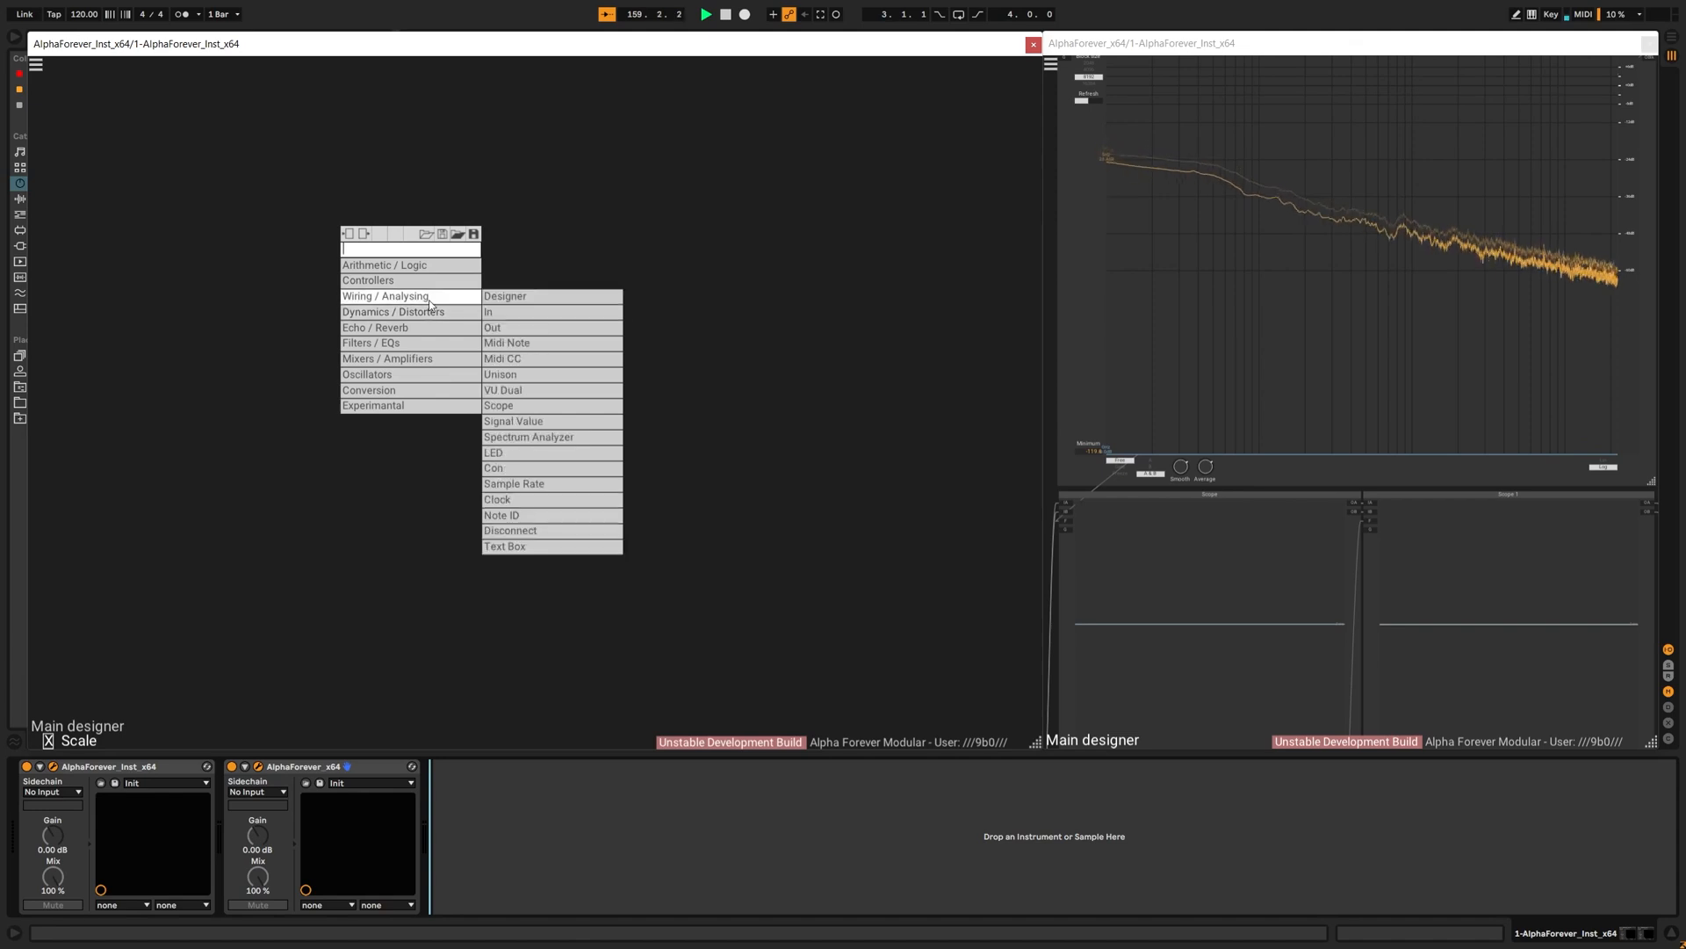
click(534, 320)
double_click(365, 230)
text(P)
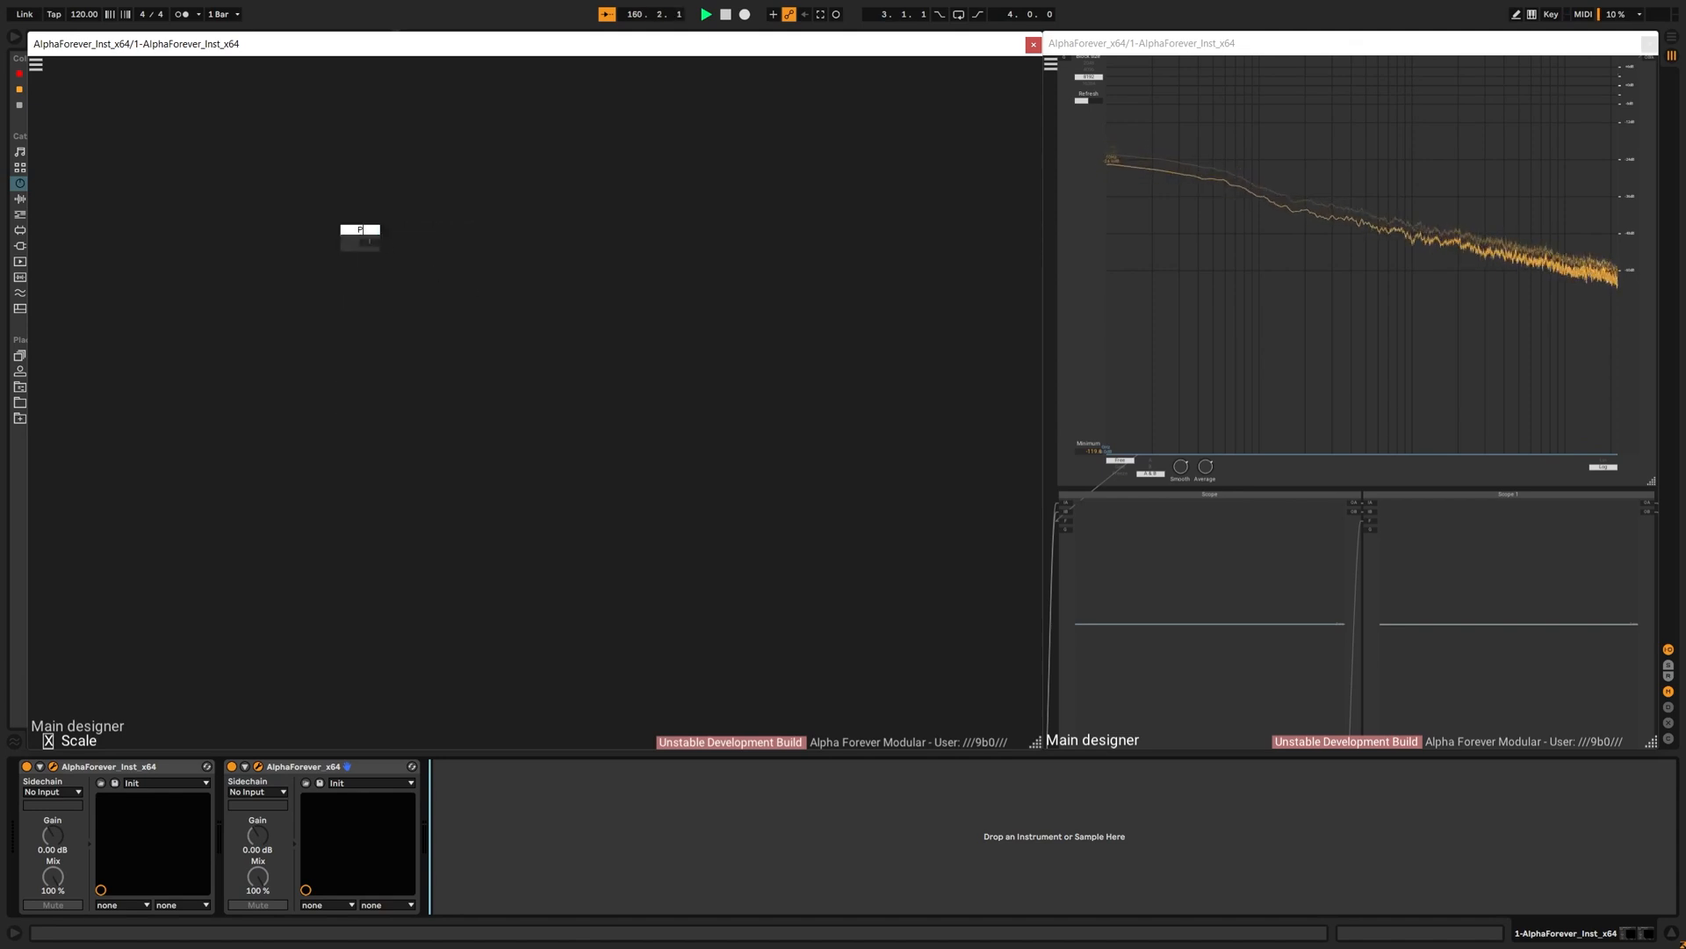
key(Return)
Step: Add a Modulo module with P feeding A and a constant of 12 feeding B, and place it lower than P
click(319, 244)
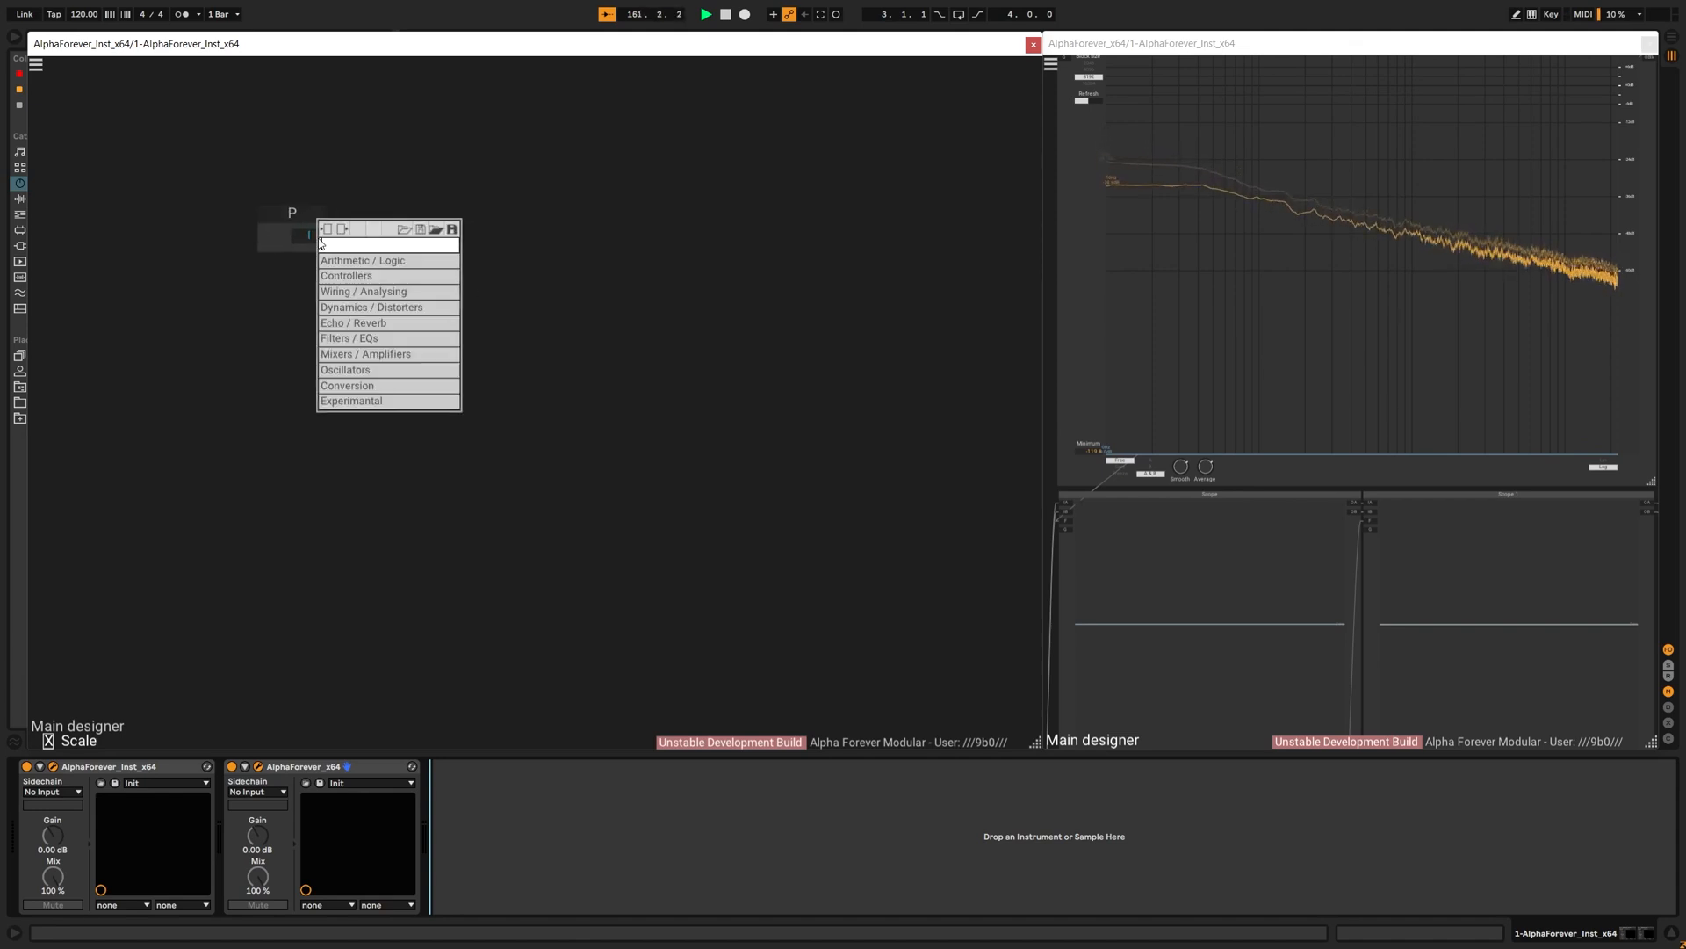
text(modu)
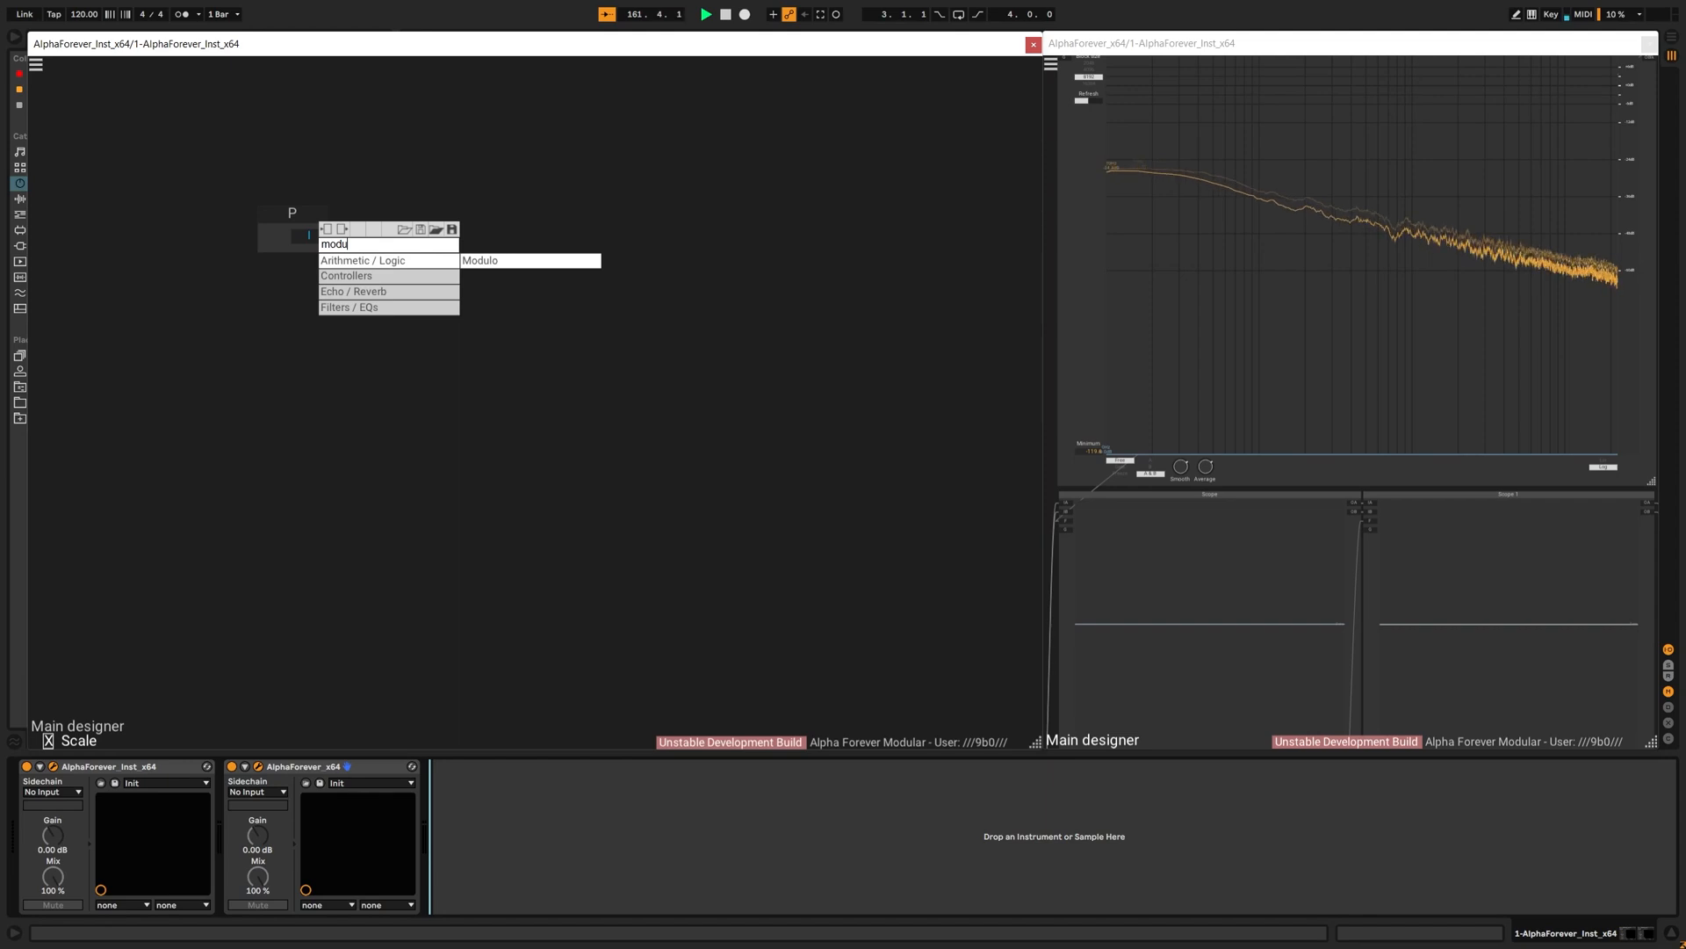
click(499, 266)
drag(462, 217, 531, 217)
double_click(510, 262)
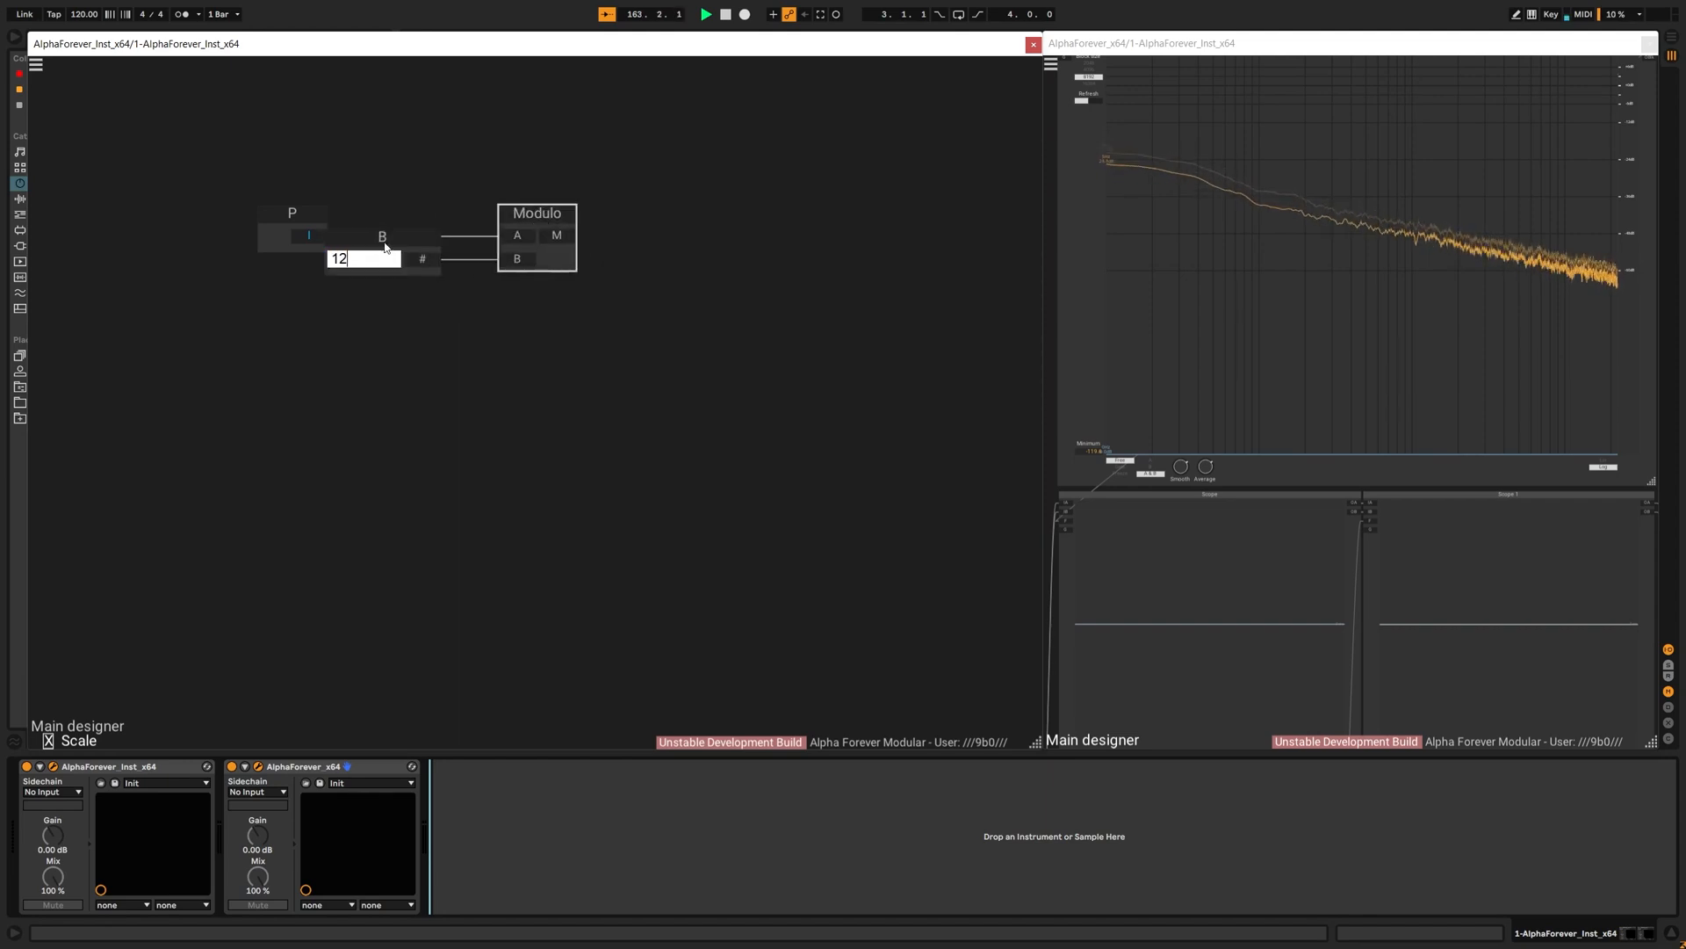
drag(383, 243, 413, 243)
drag(523, 223, 512, 272)
Step: Add a Sub module level with P, with P feeding its A input and Modulo's output feeding B
double_click(622, 198)
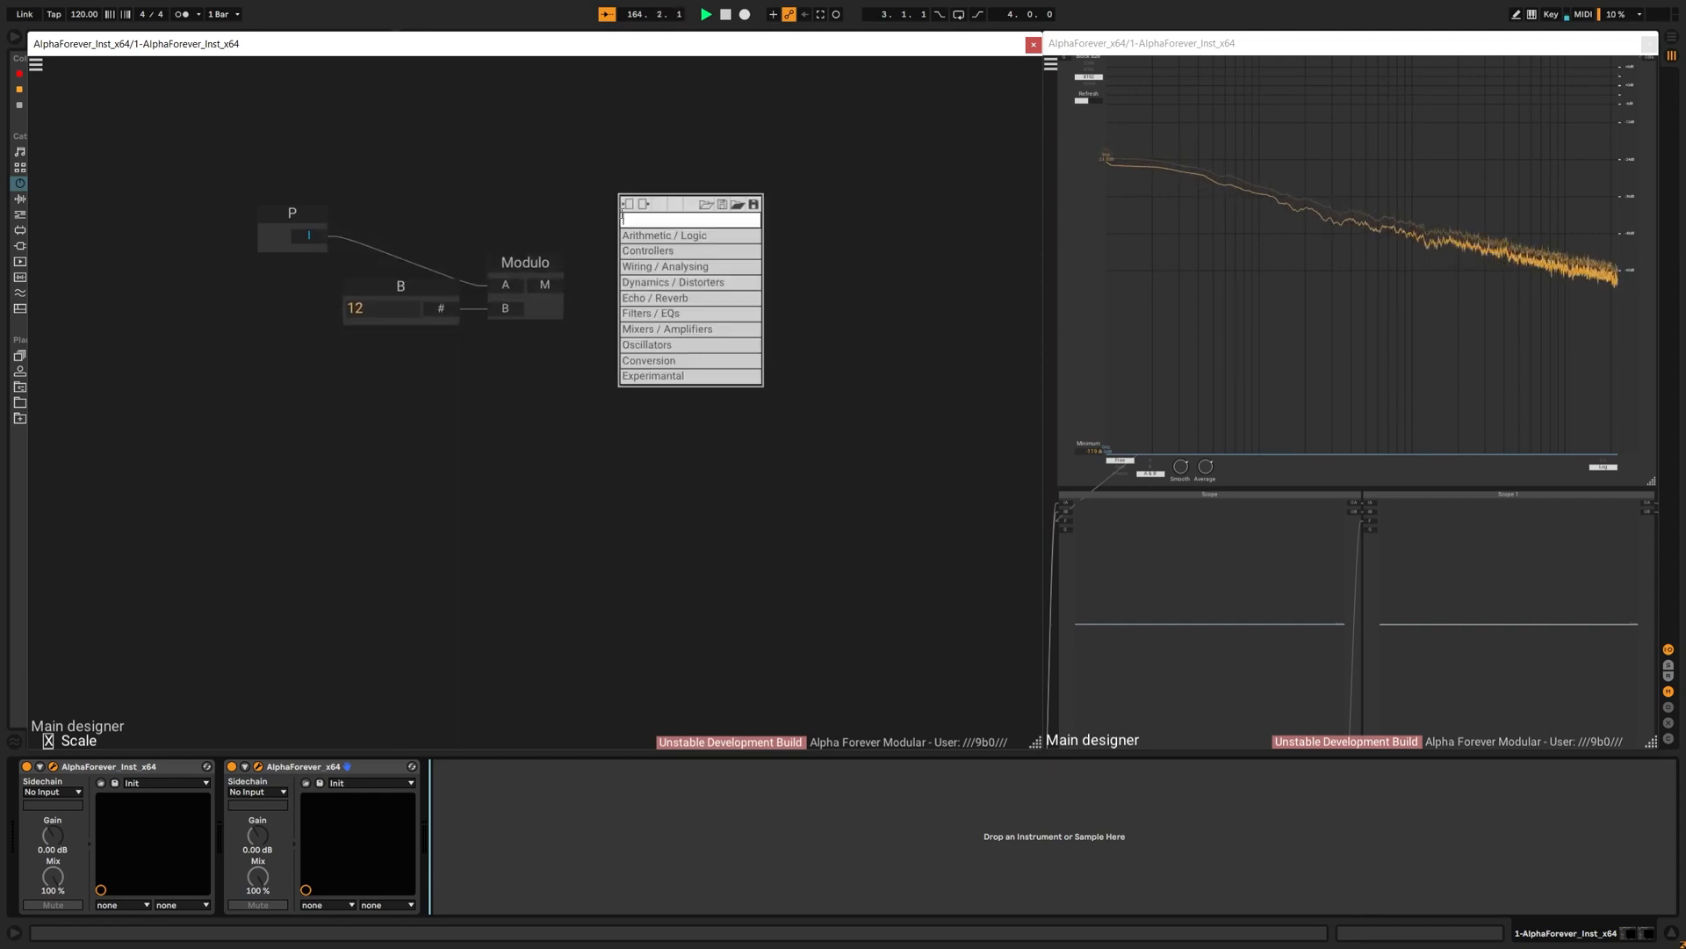
text(sub)
click(801, 237)
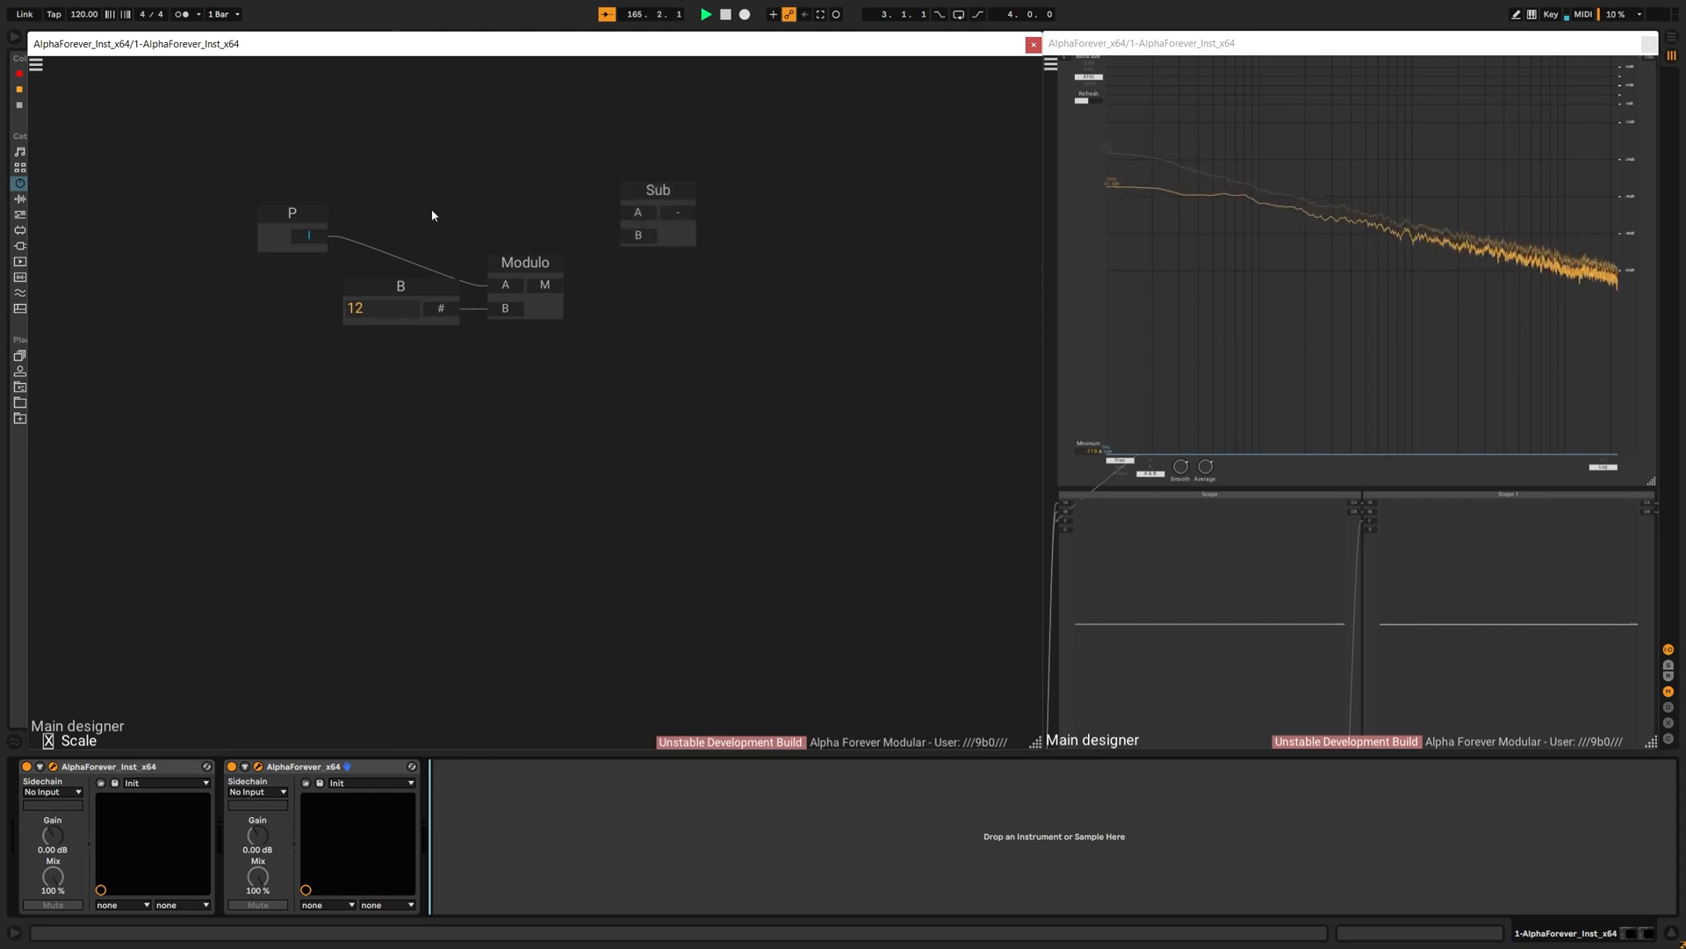
drag(660, 219, 661, 242)
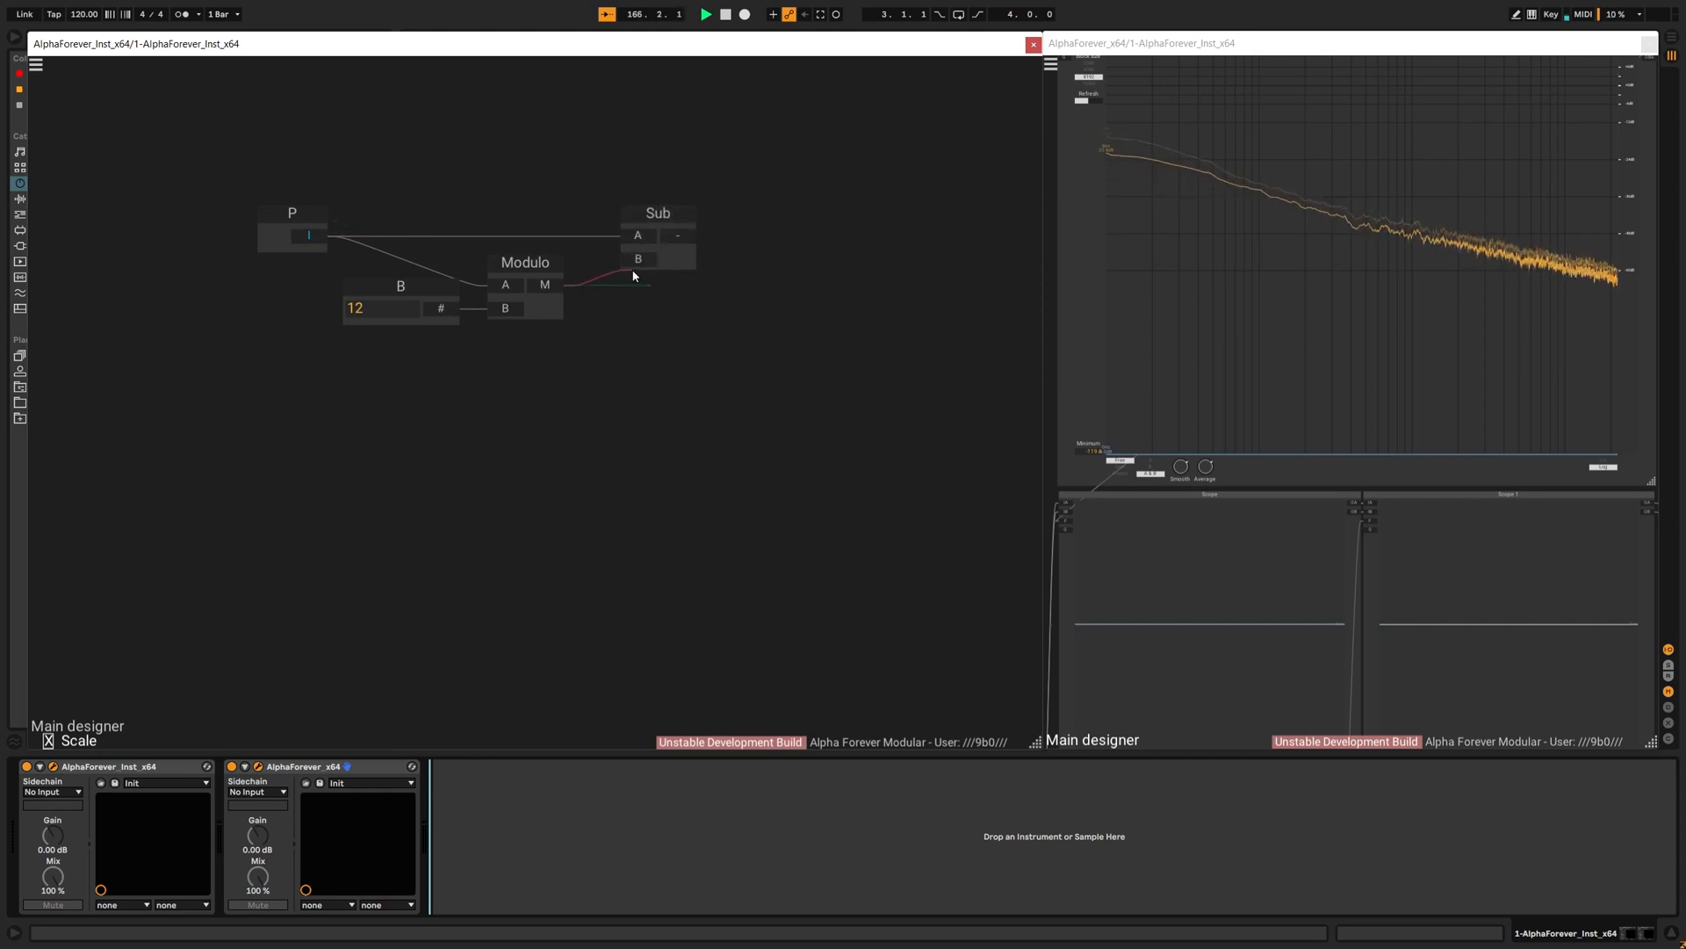
Step: Right-align P with the constant B module, and move Modulo and B up to tidy the wiring into Sub
click(292, 212)
shift+click(376, 287)
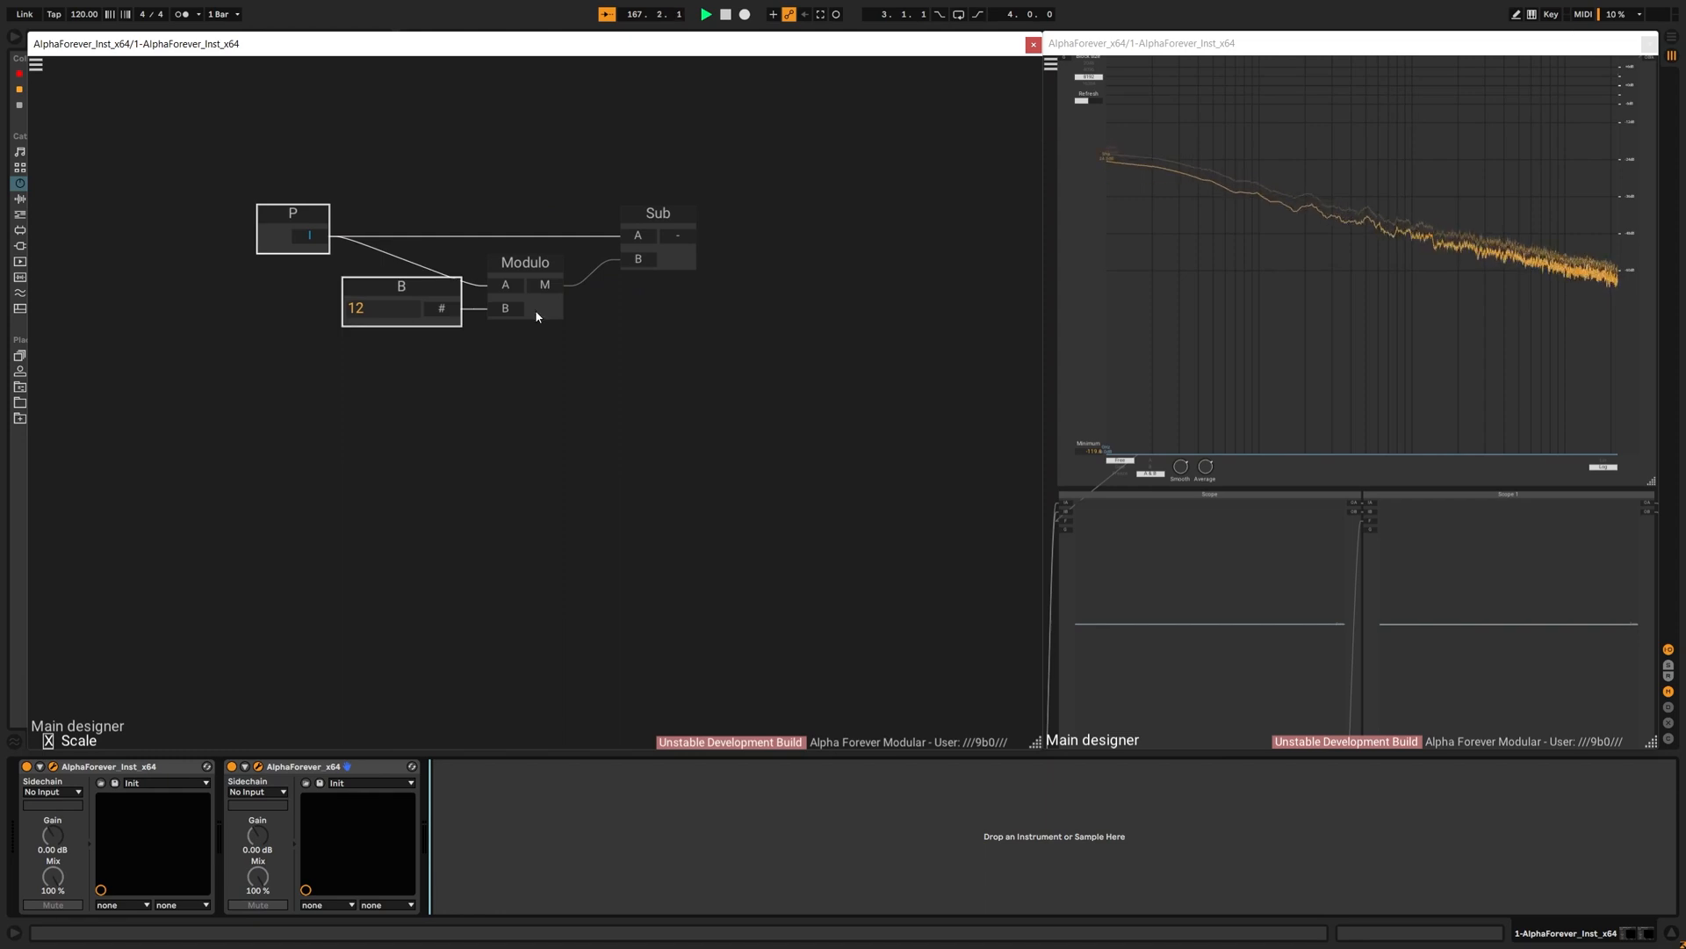
key(ctrl+Right)
click(618, 323)
drag(540, 266, 541, 240)
drag(450, 292, 444, 269)
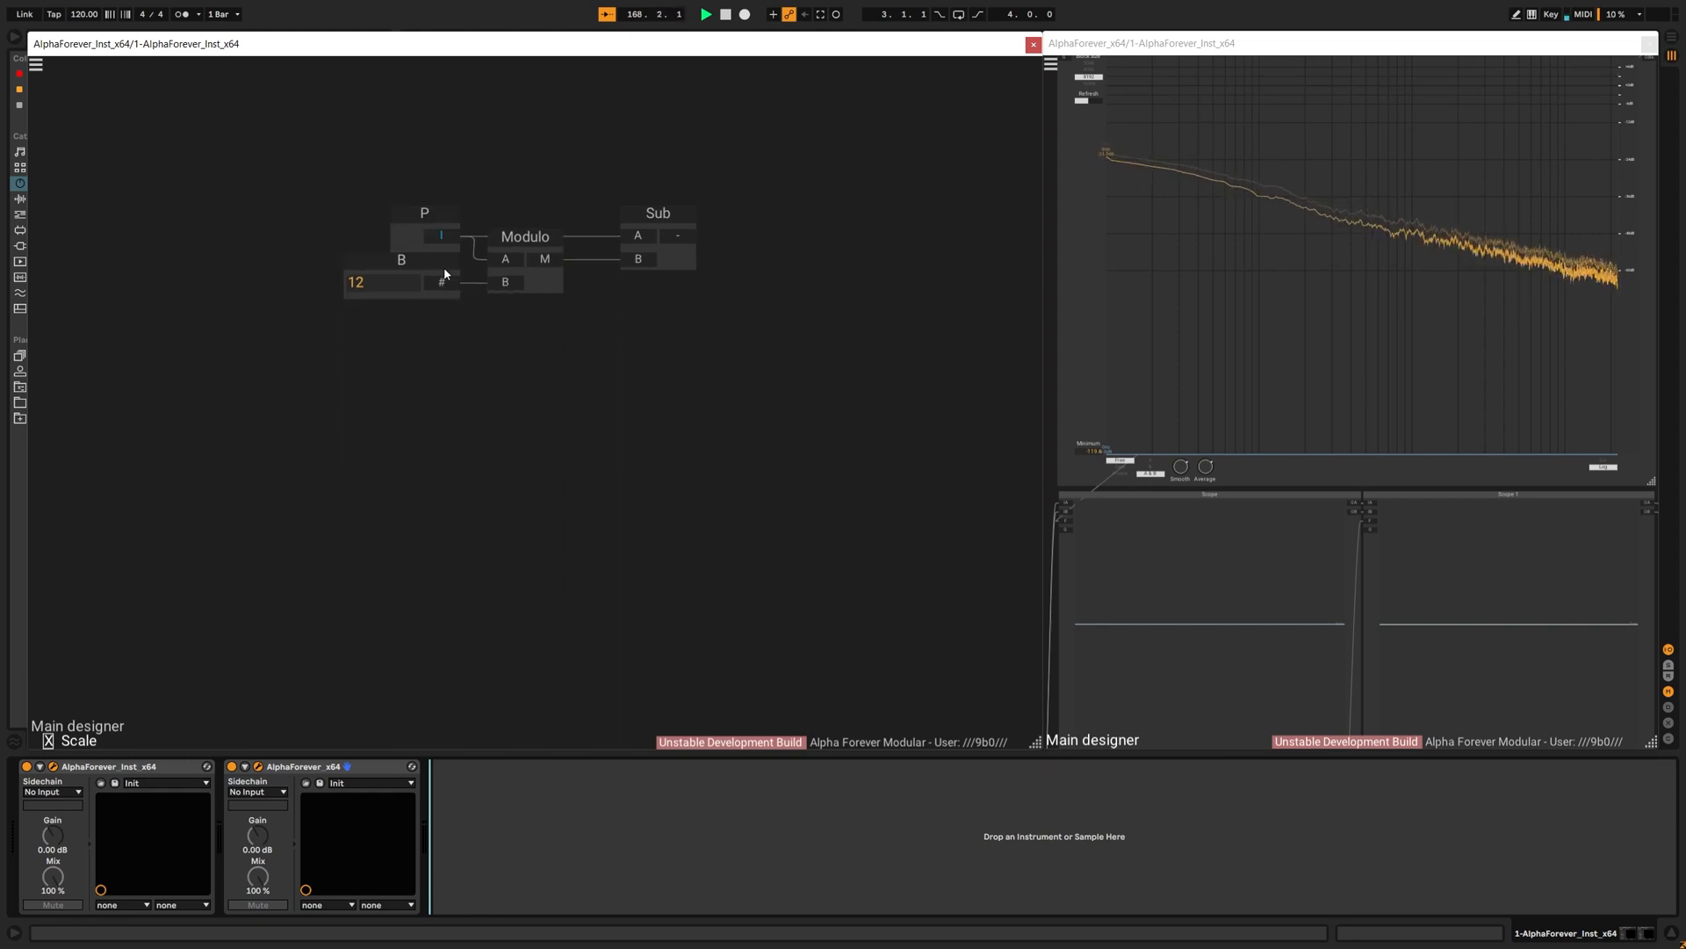
drag(312, 189, 490, 373)
click(541, 335)
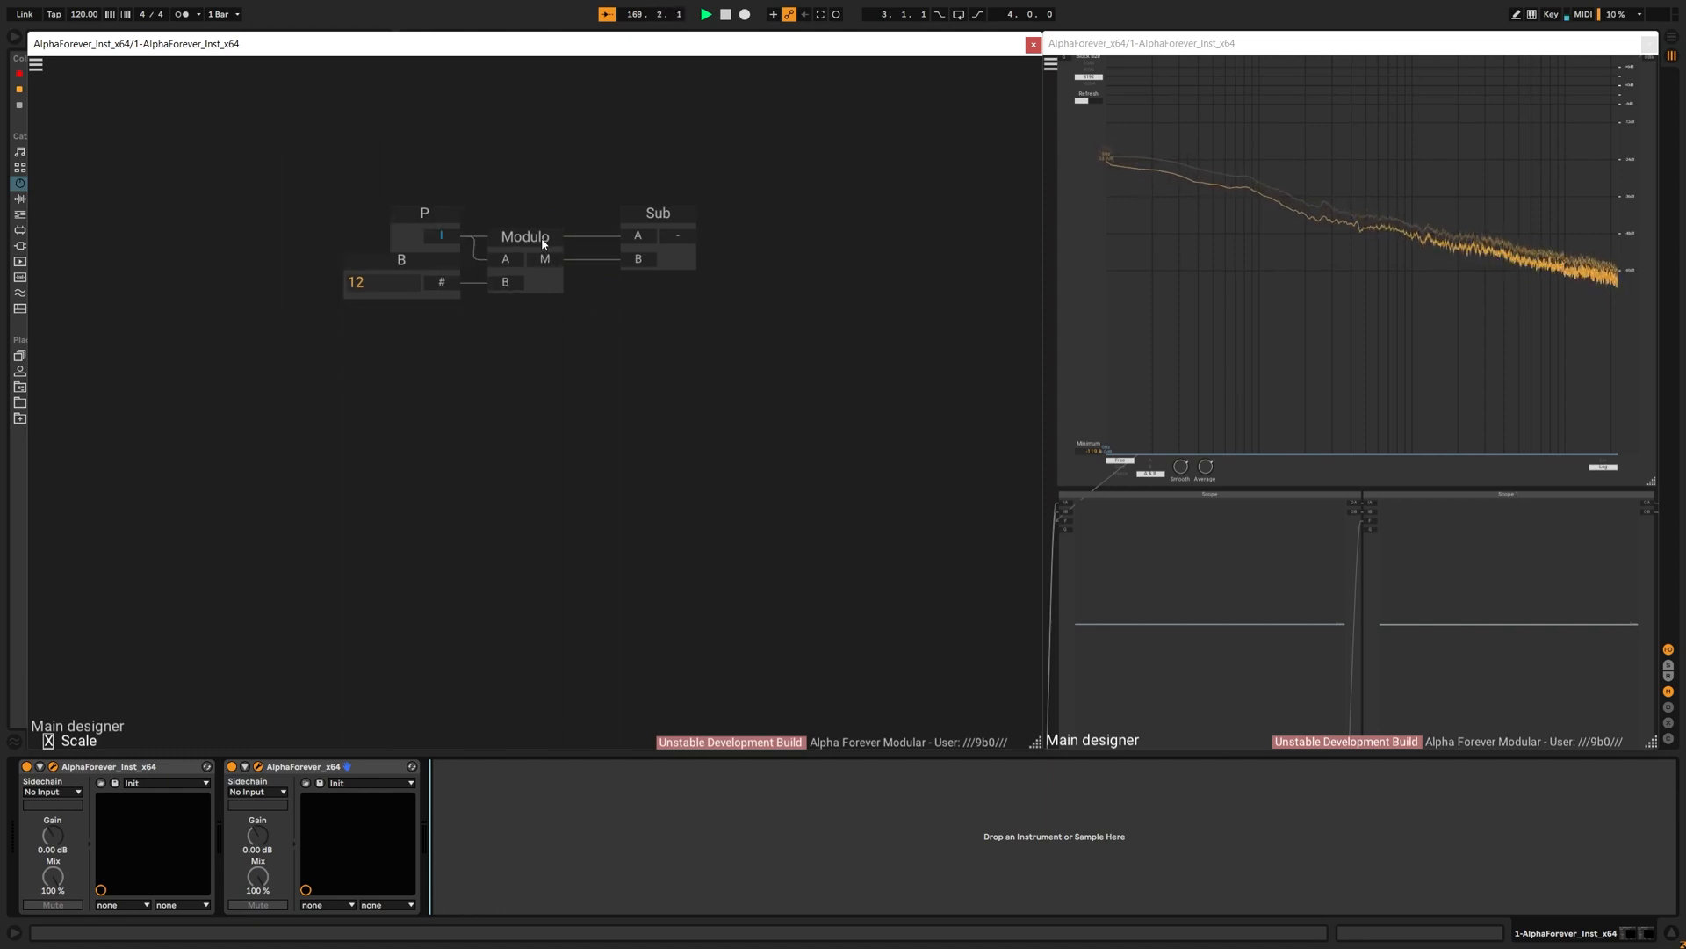
drag(542, 237, 550, 241)
Step: Add an Add module well to the right of Sub, with Sub's output feeding its A input
drag(693, 279, 581, 416)
right_click(564, 376)
text(add)
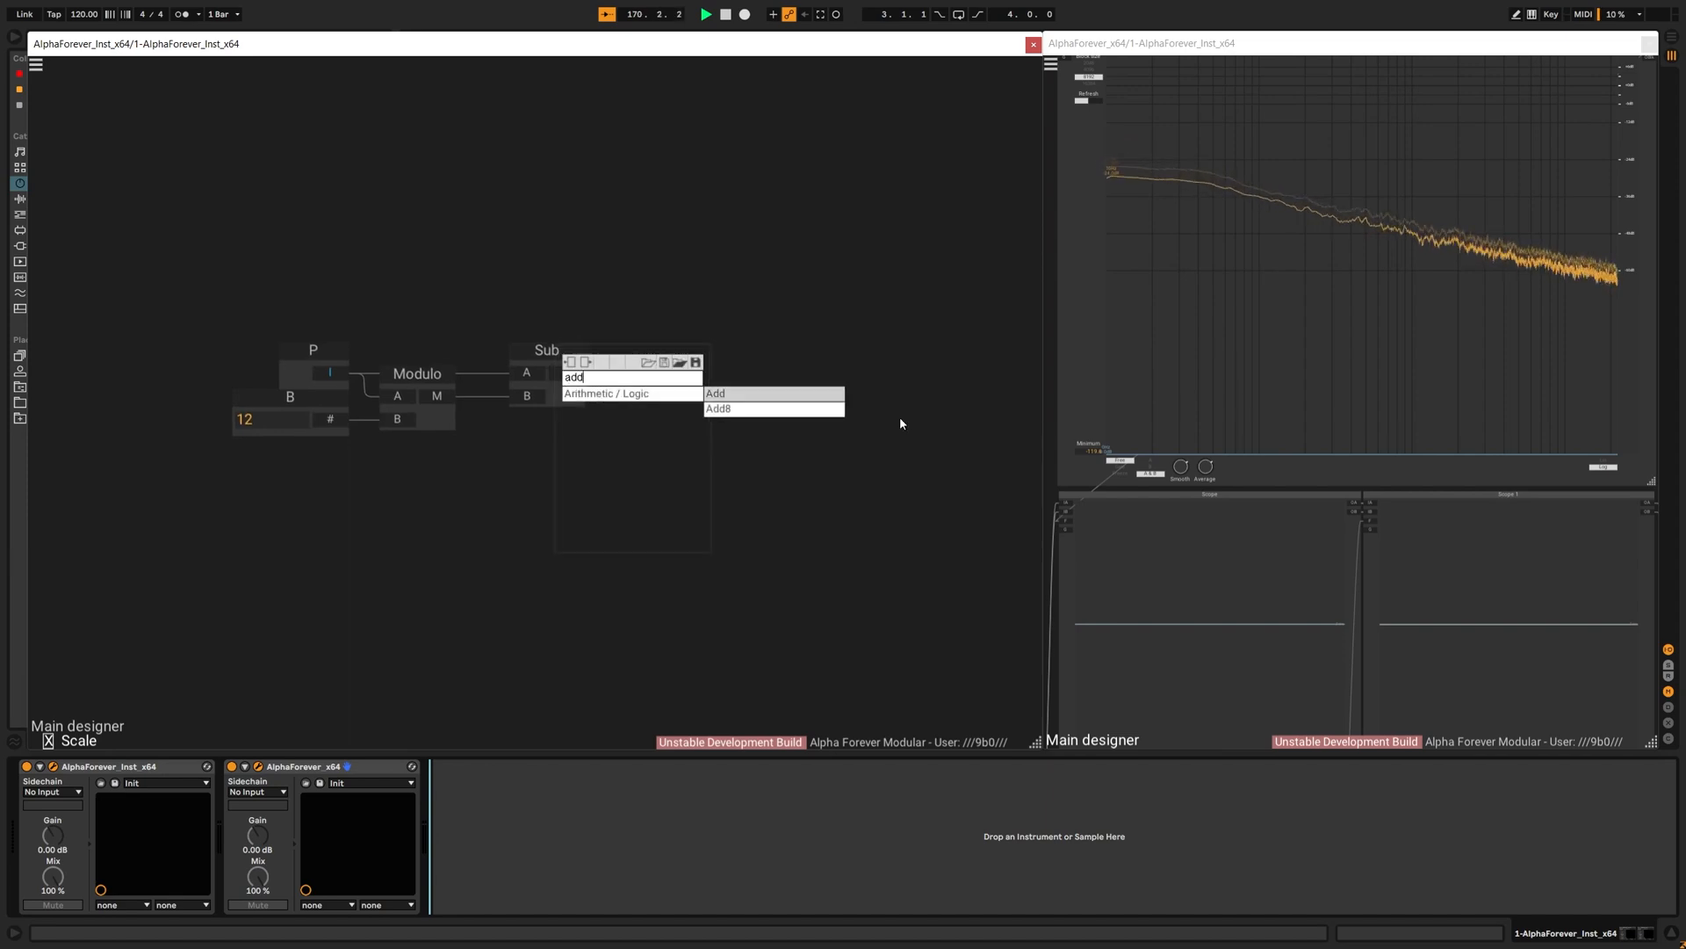
click(785, 397)
drag(713, 348, 845, 359)
Step: Add a Custom Function left-aligned under Sub, with Modulo's output feeding X and its Y output feeding Add's B input
right_click(508, 466)
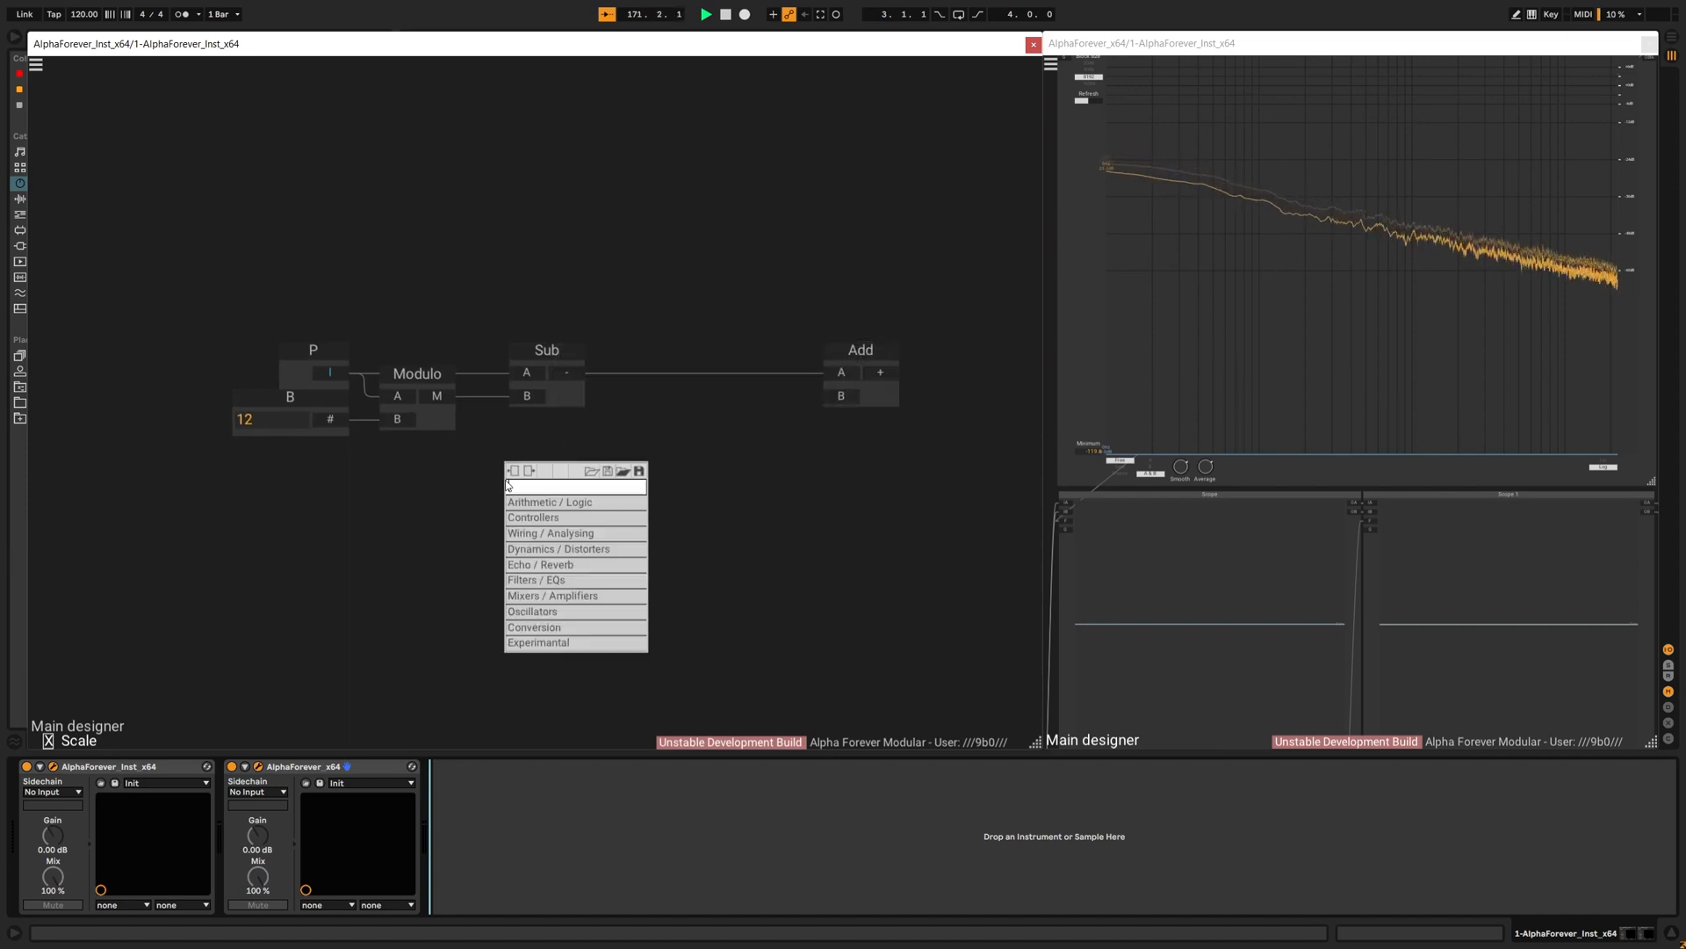
text(cust)
click(677, 502)
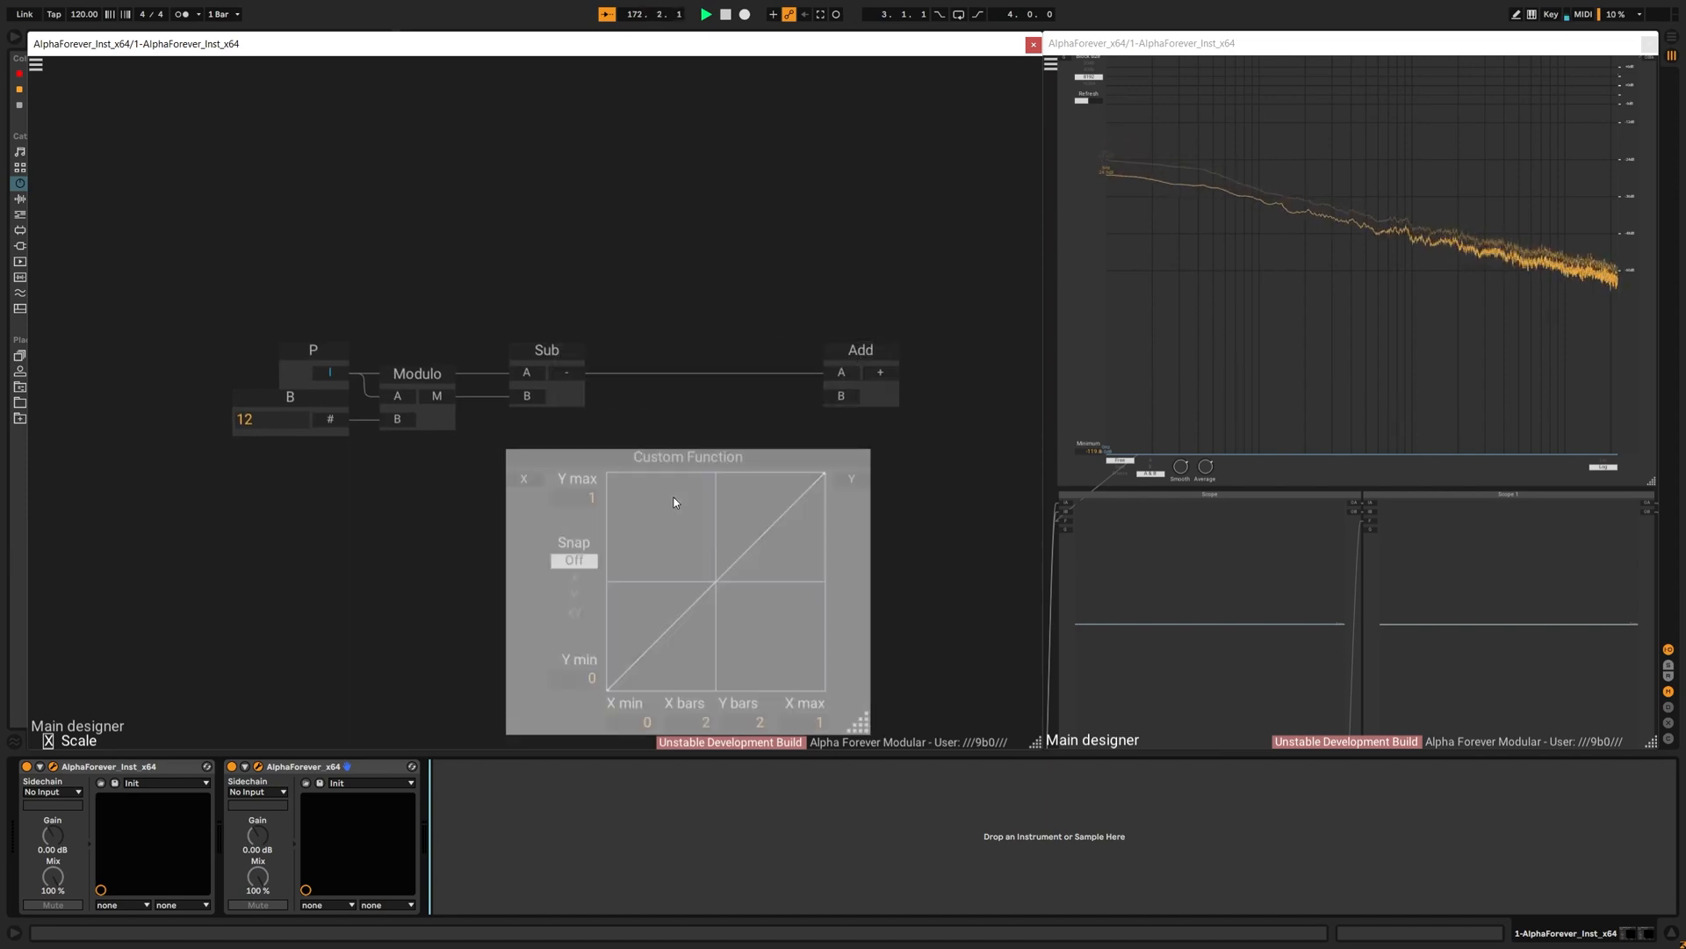
drag(548, 471, 564, 461)
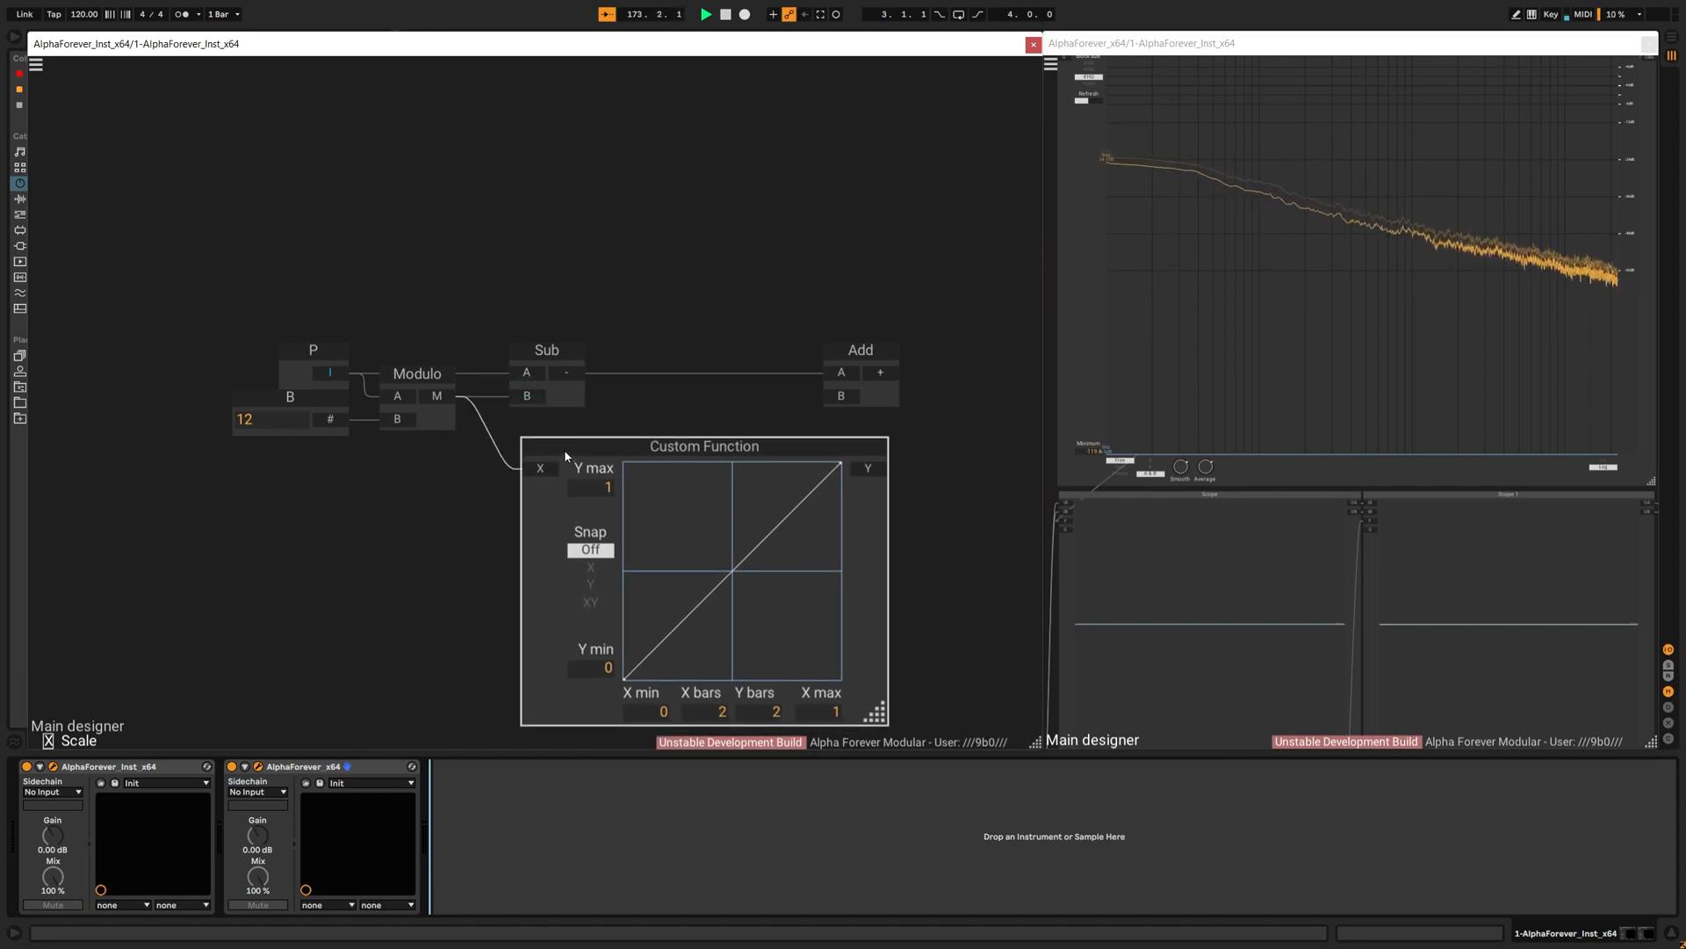
key(l)
click(743, 363)
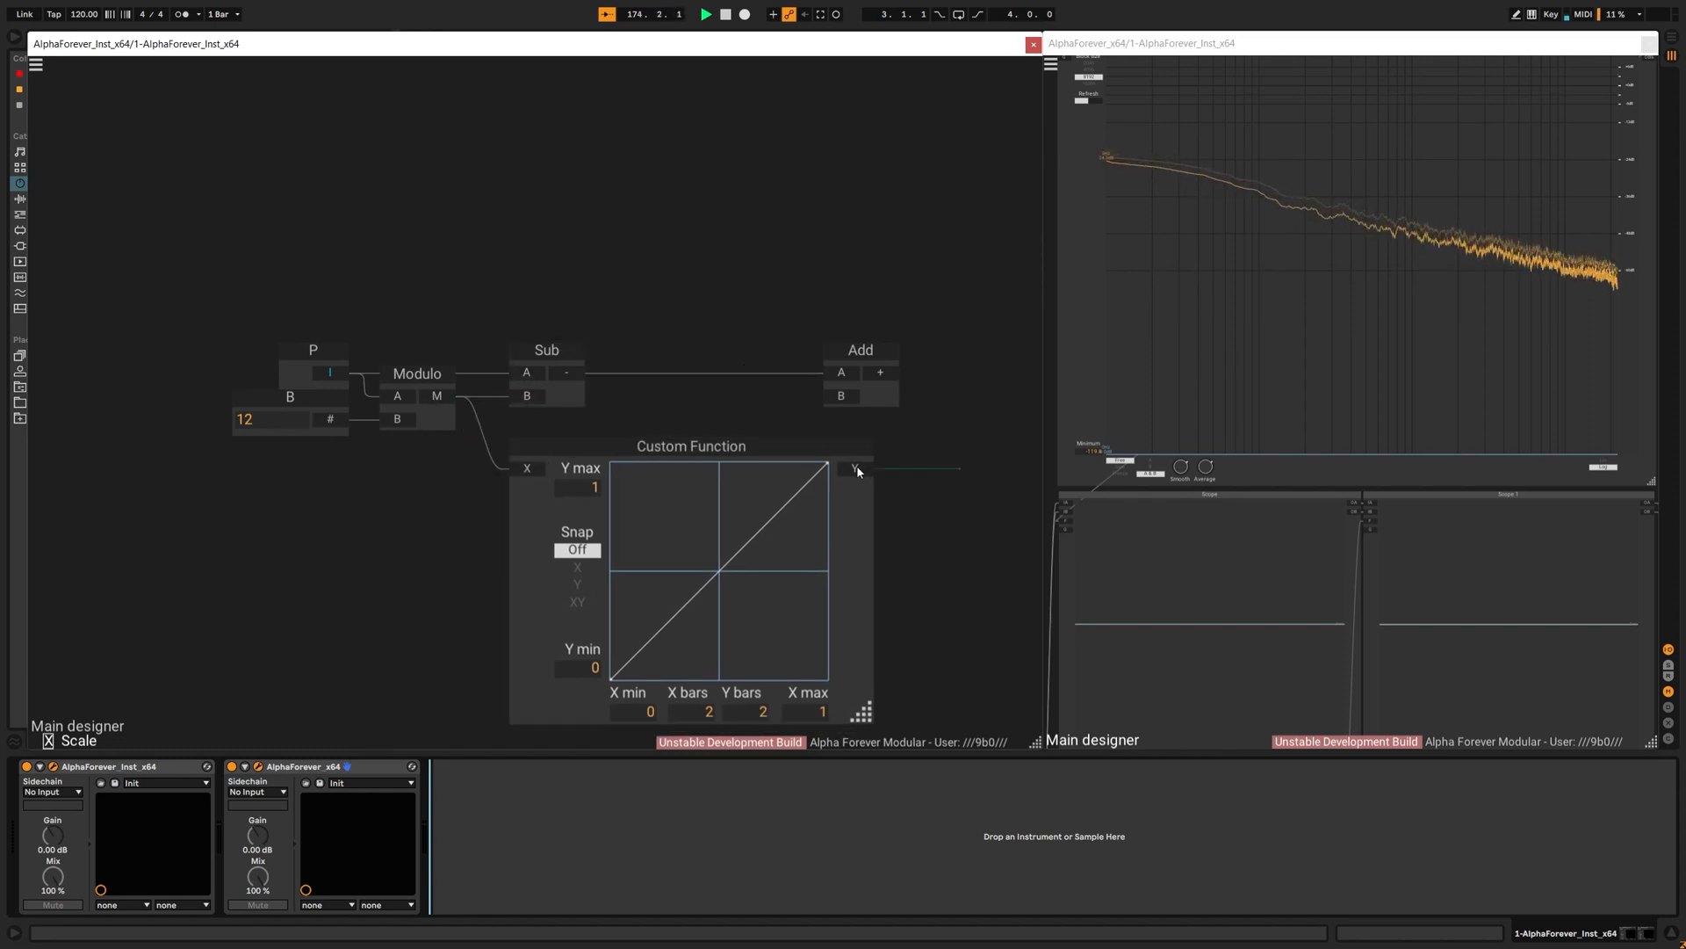
drag(851, 401, 685, 304)
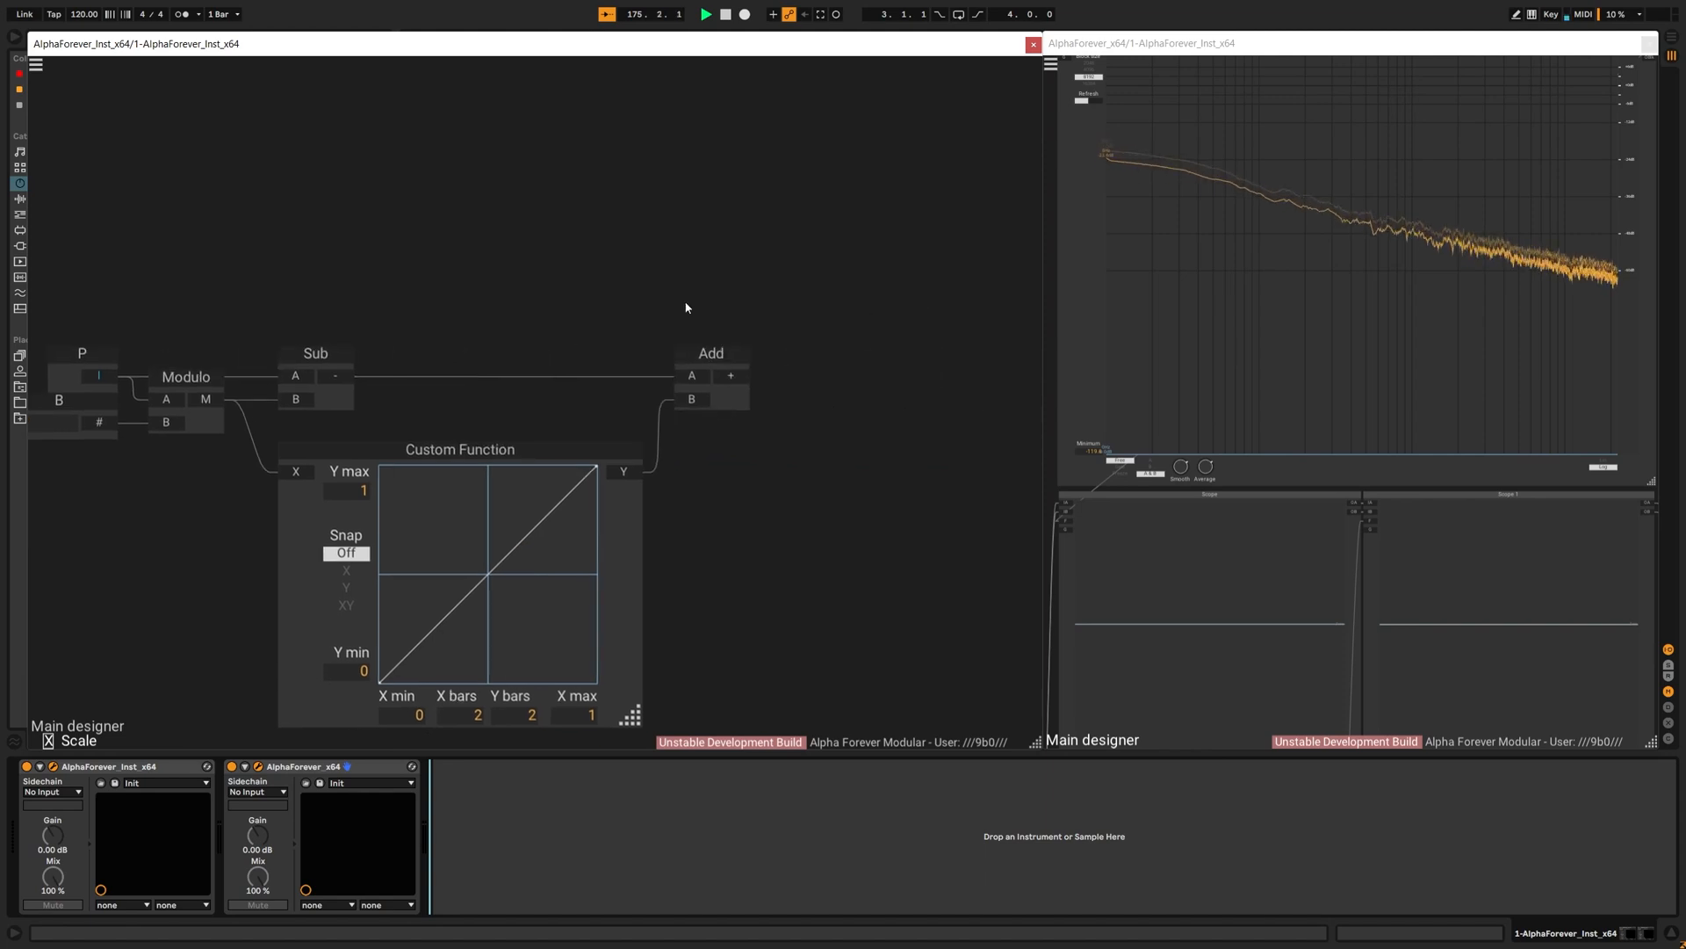
Step: Add an output named OP to the Scale designer, fed by Add's output
double_click(739, 377)
double_click(857, 352)
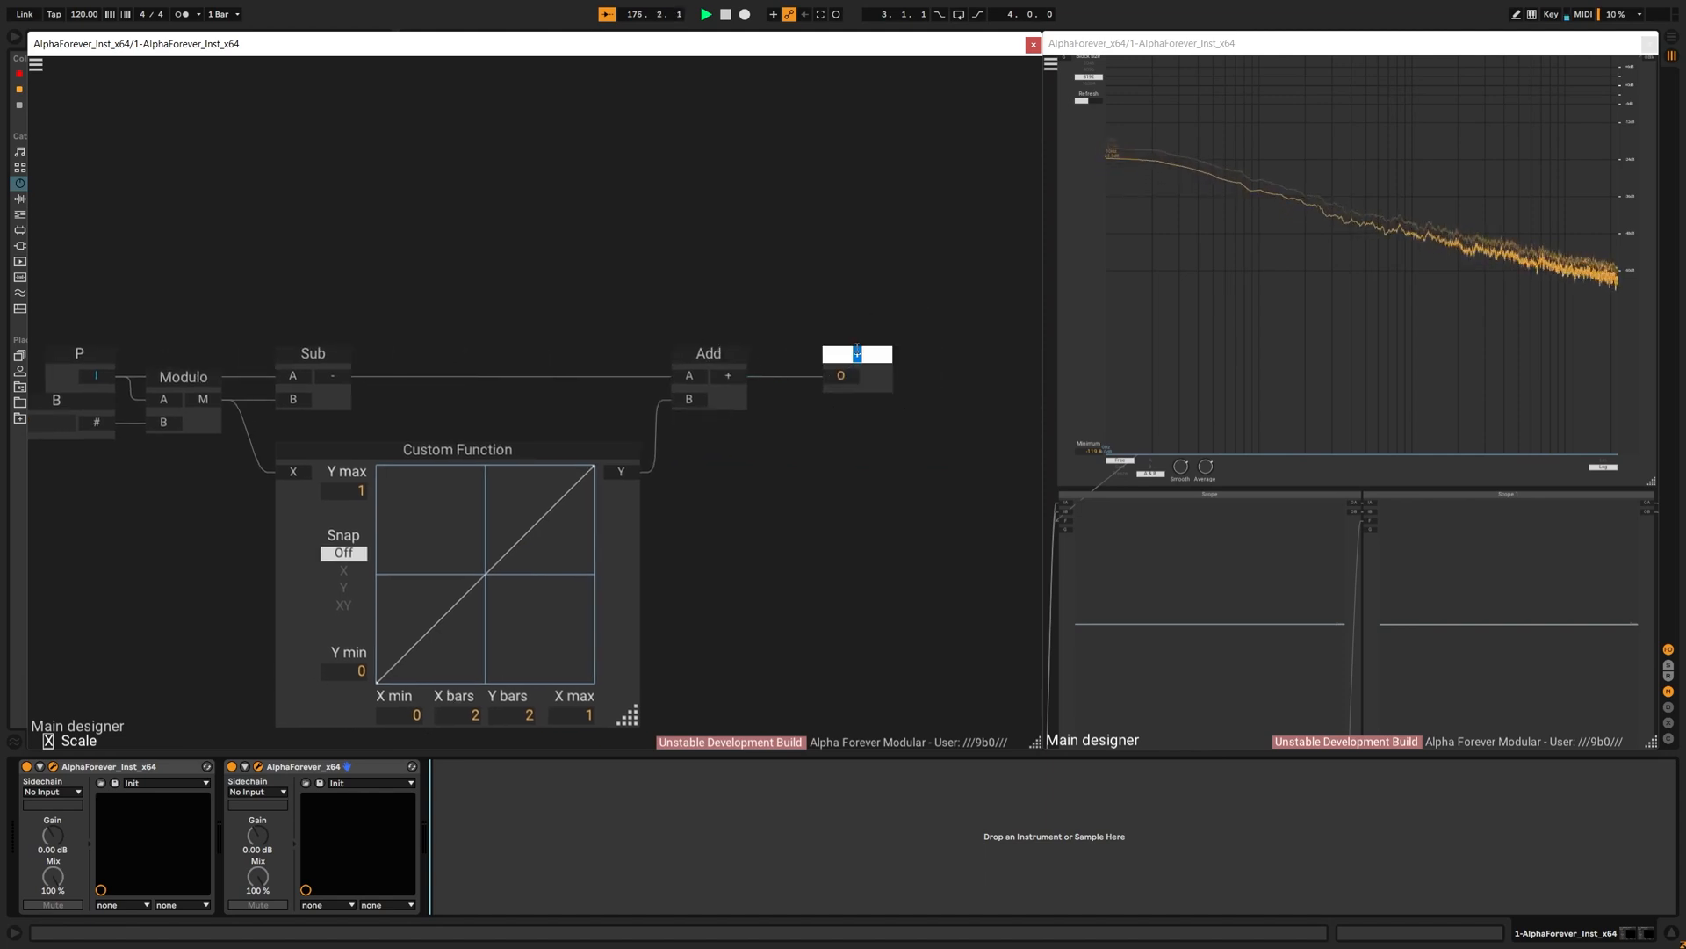
drag(467, 208, 630, 89)
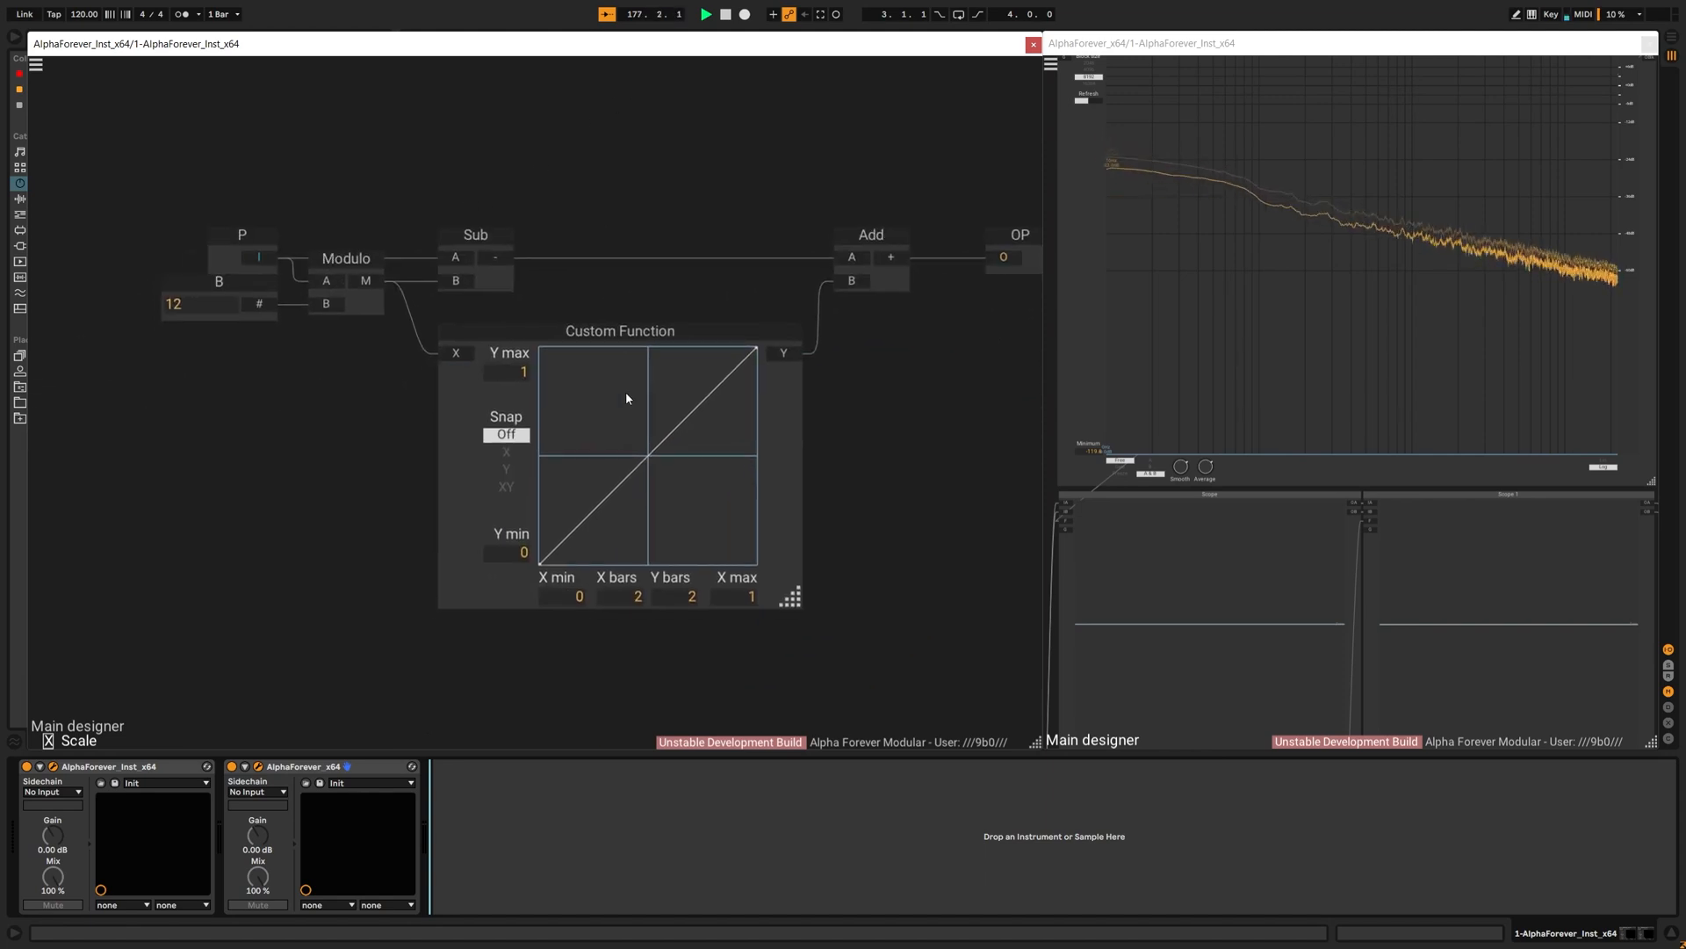
Step: Set the Custom Function's X bars, Y bars, X max and Y max to 12, with Snap set to XY
double_click(618, 599)
text(12)
key(Tab)
text(12)
key(Return)
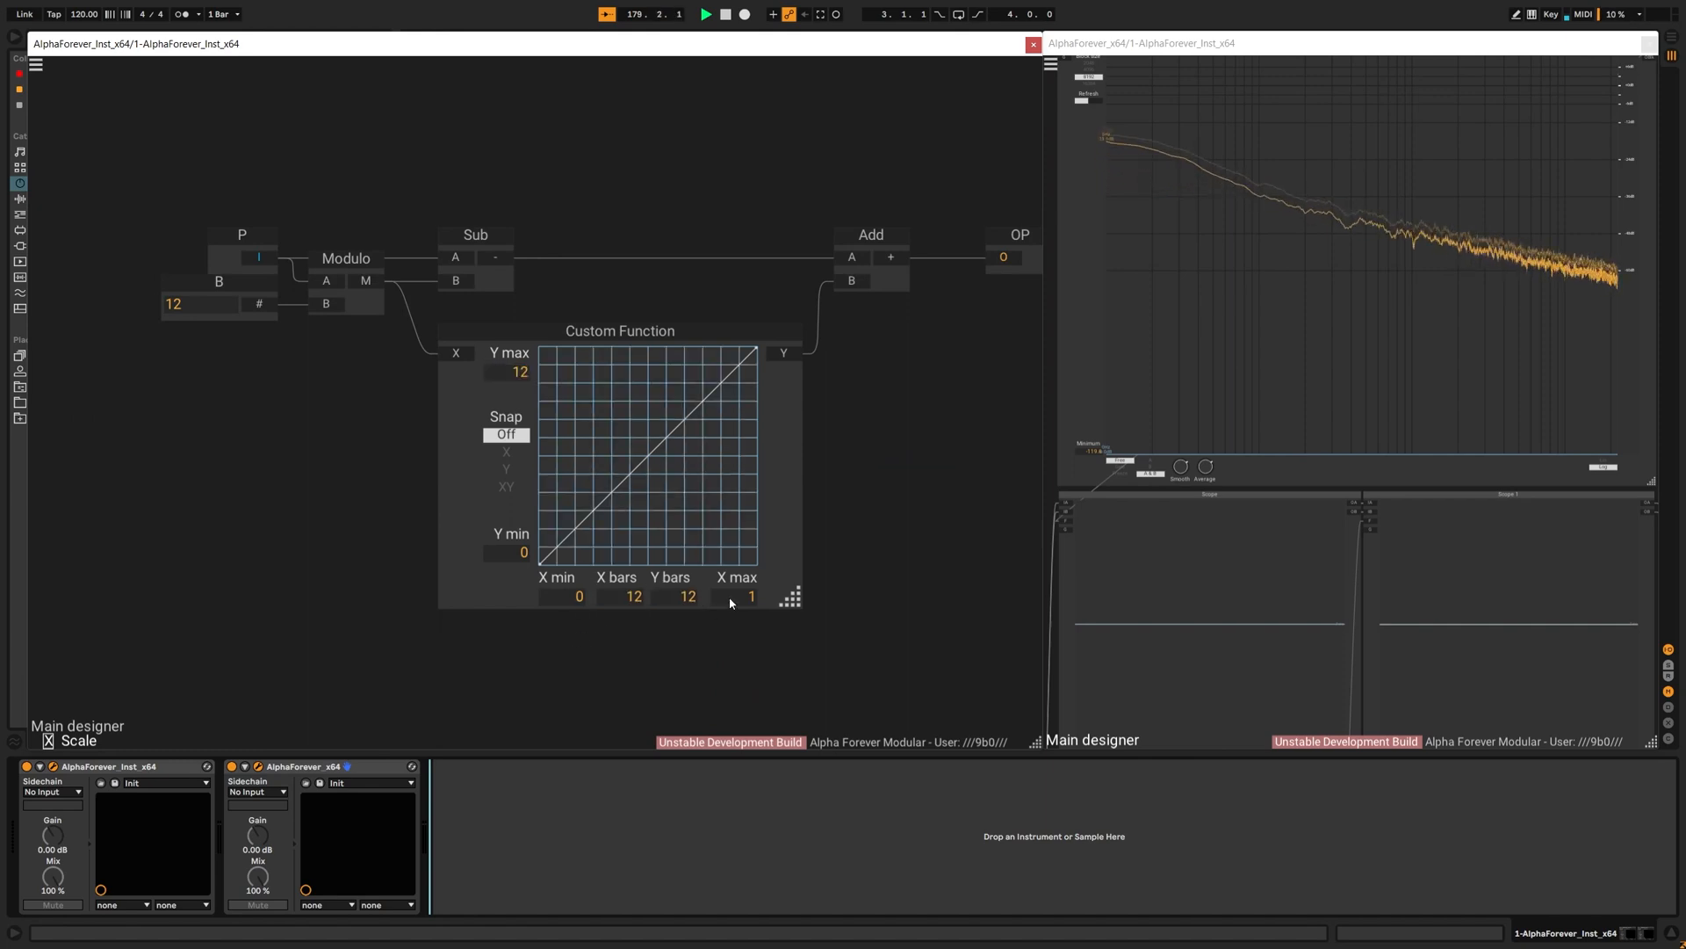
double_click(735, 595)
text(12)
key(Return)
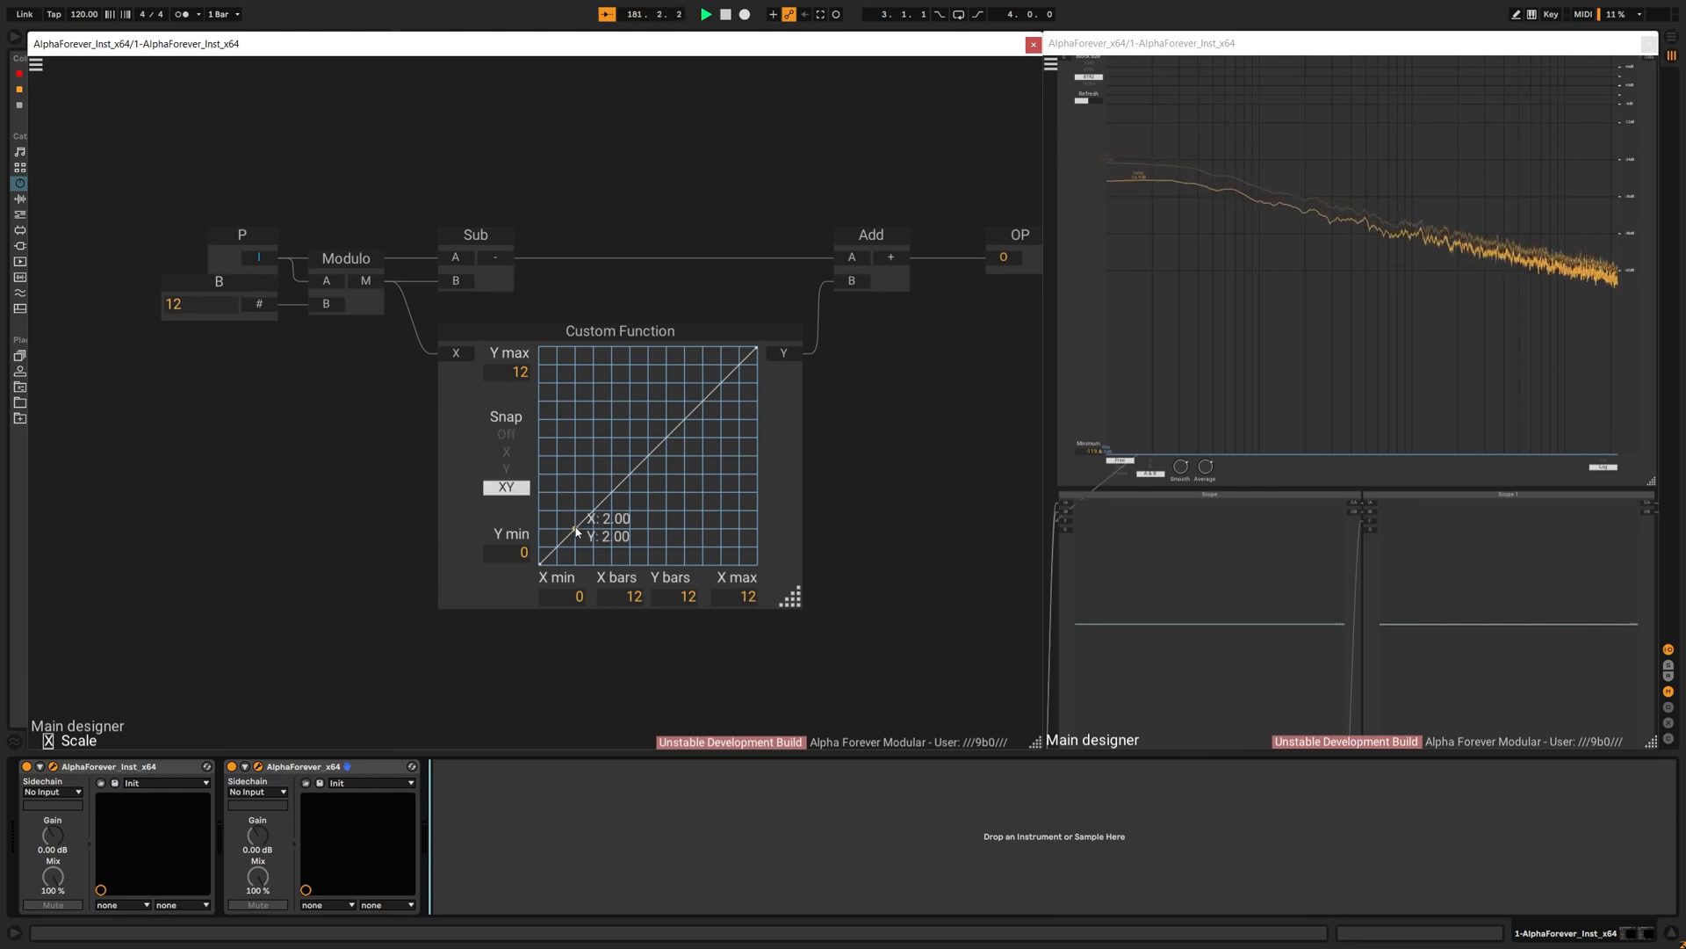
Step: Shape the Custom Function into a staircase stepping at X 2, 4, 6, 7, 9 and 11 to matching Y values, ending flat at Y 11
drag(575, 531, 578, 569)
click(575, 530)
click(611, 527)
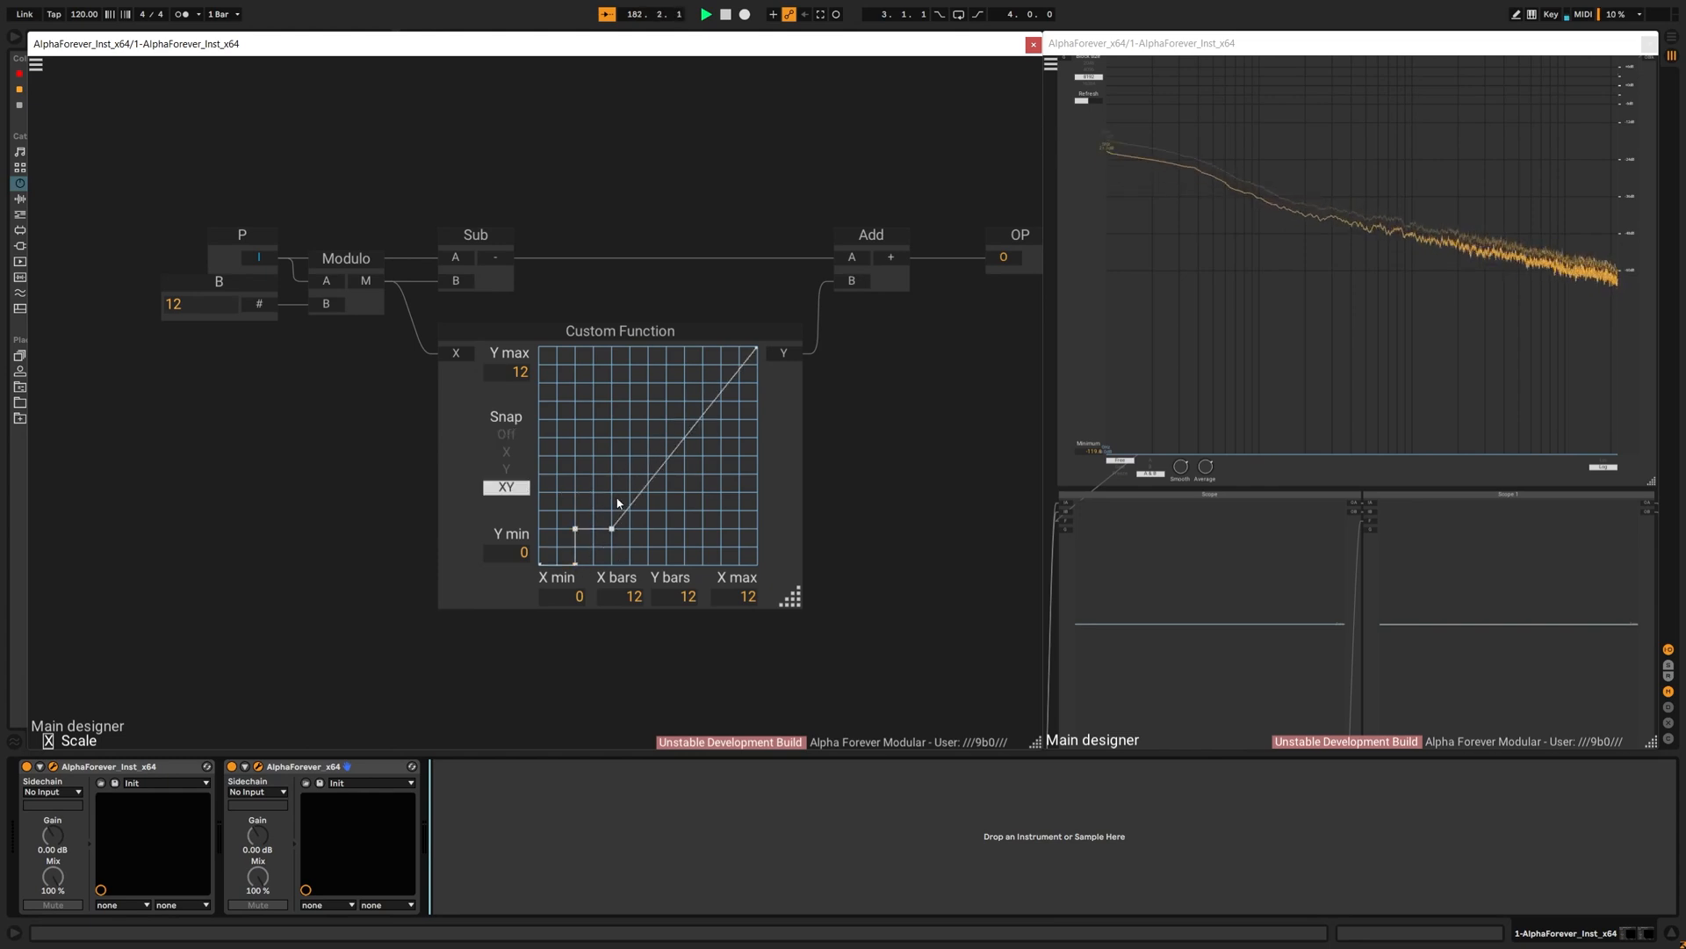
click(648, 495)
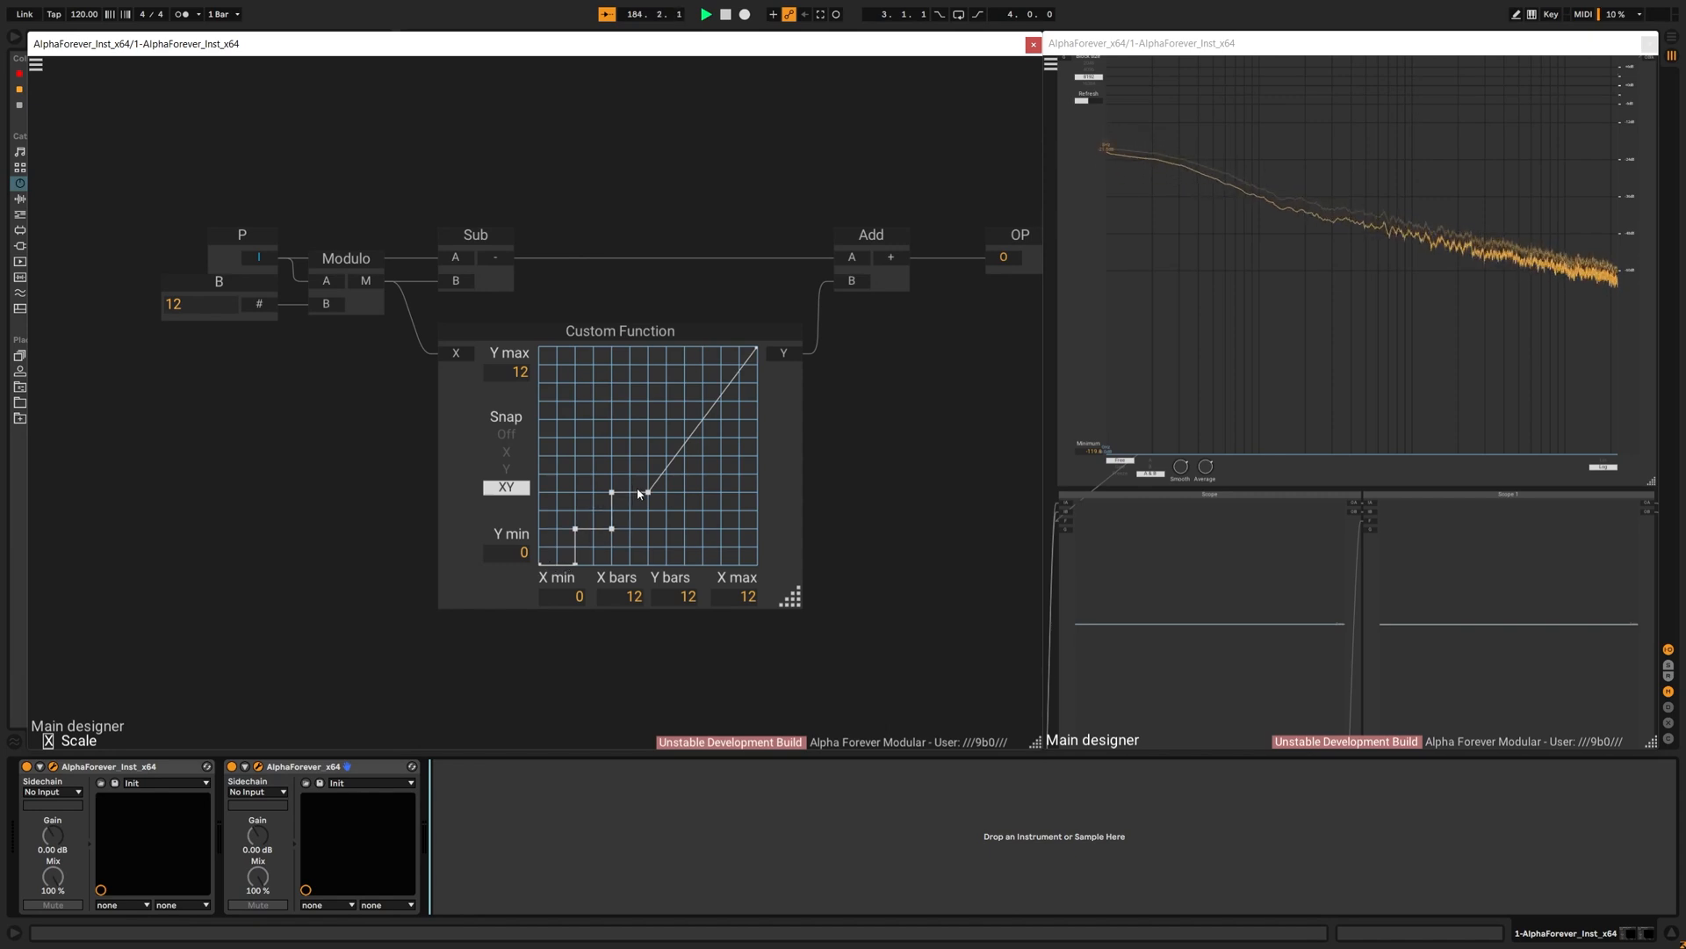
click(650, 460)
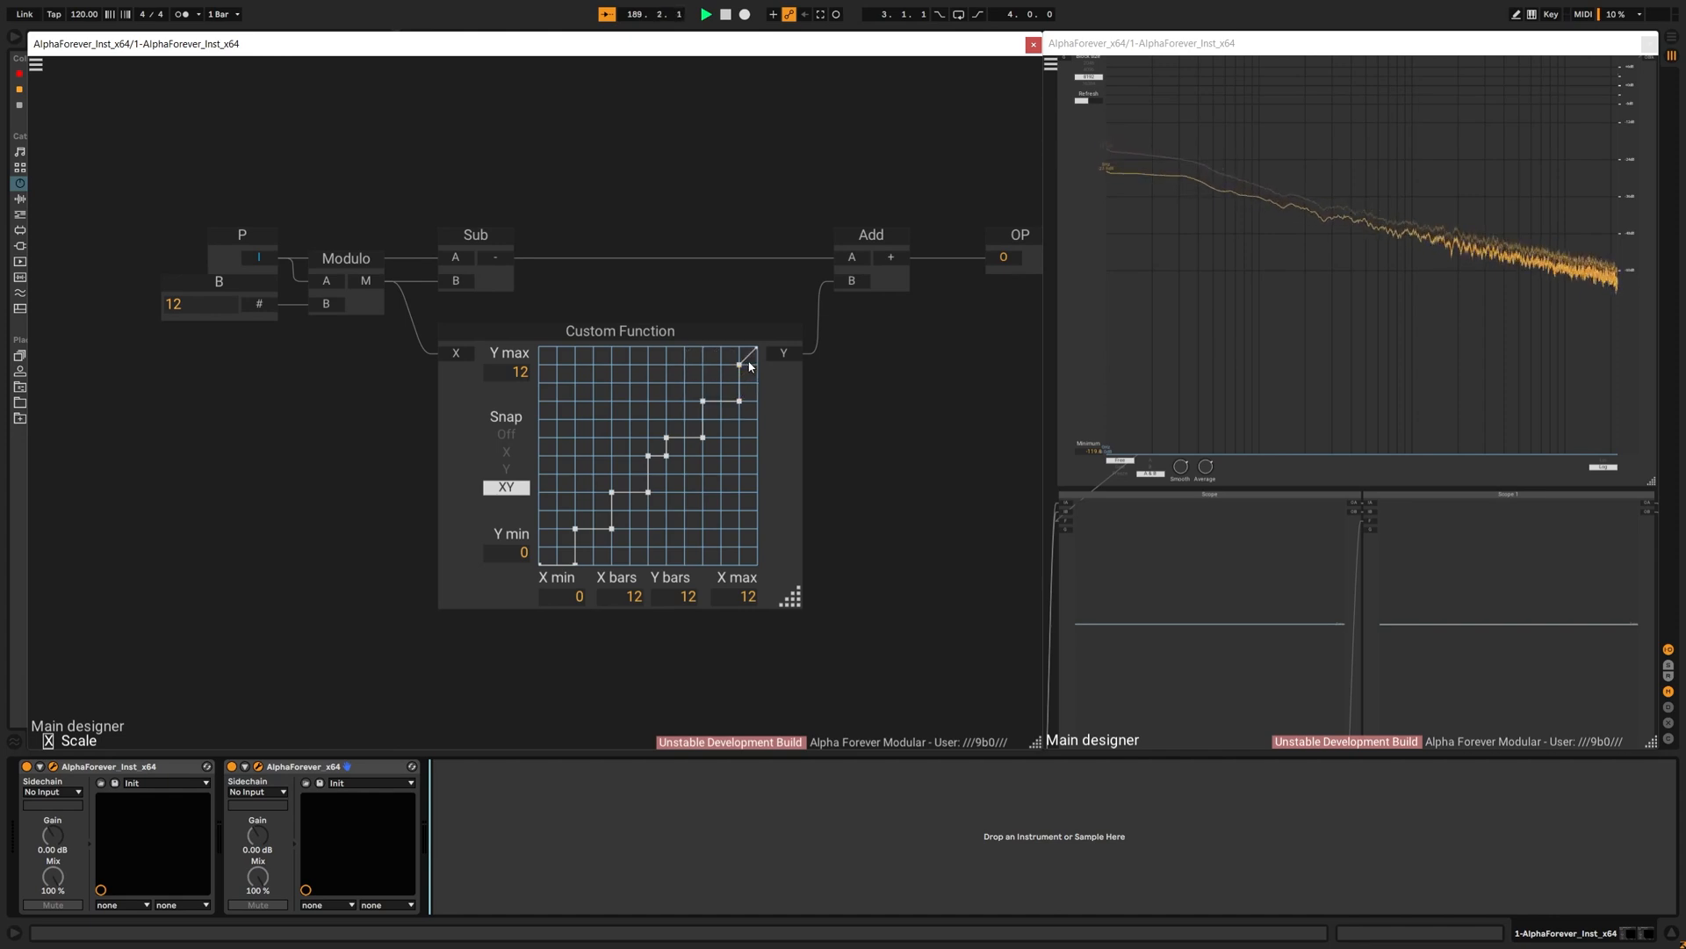
drag(757, 349, 758, 365)
scroll(871, 497, down, 1)
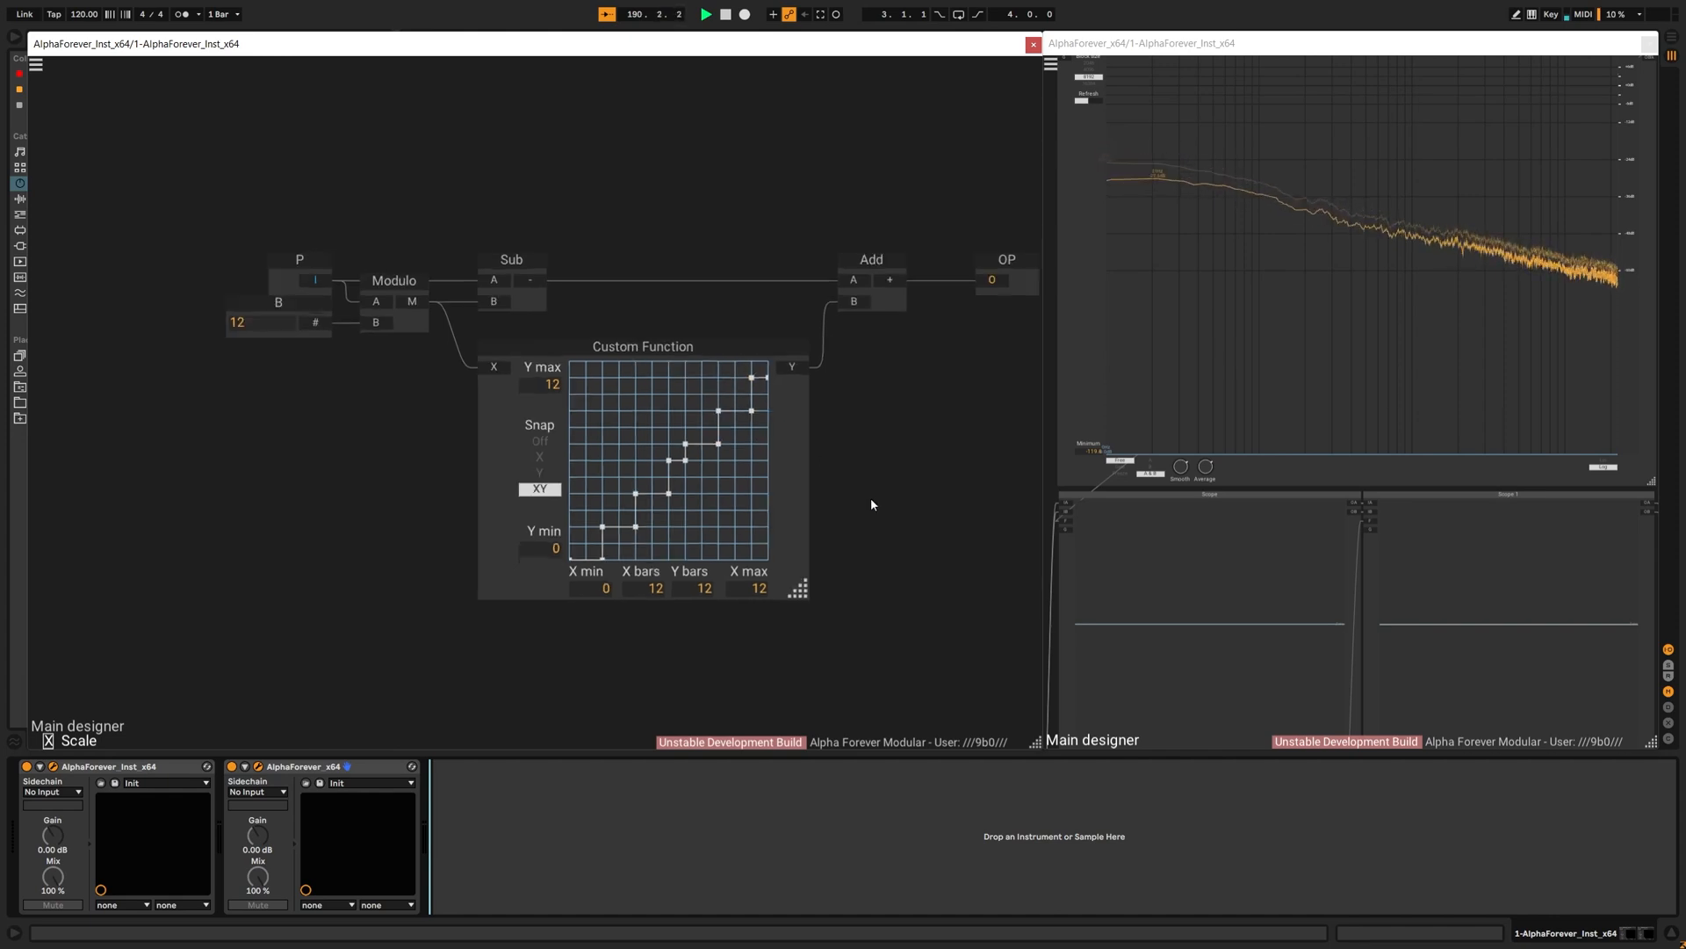
drag(878, 498, 699, 522)
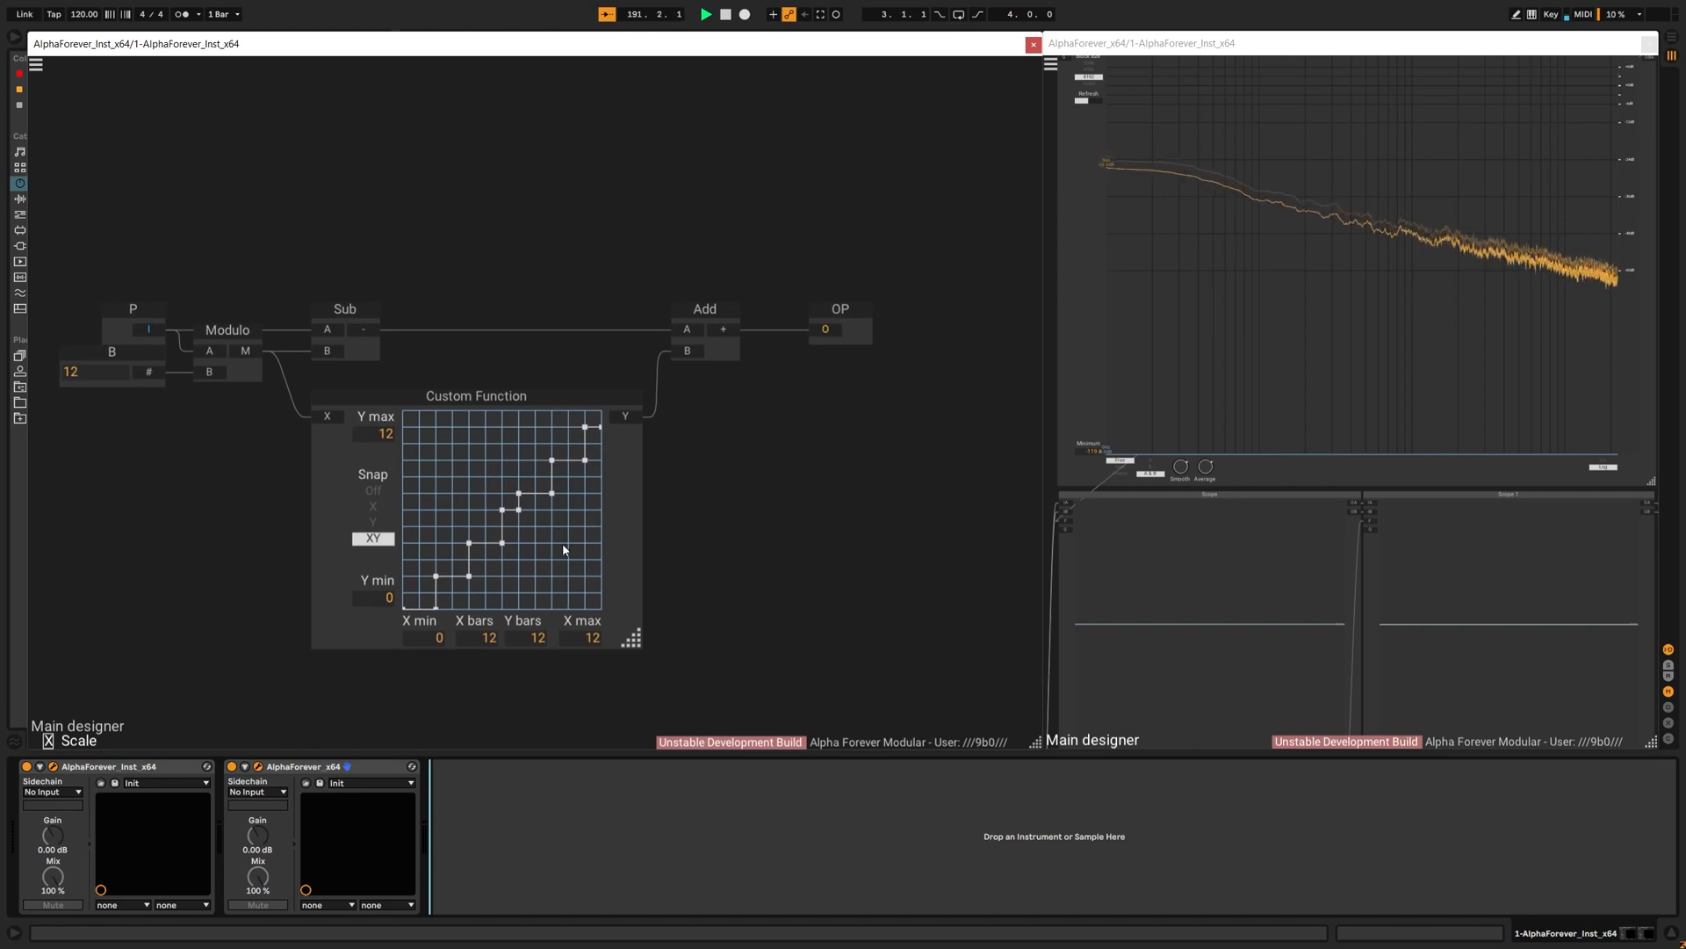
Step: Return to the main designer and move Gain Lin, O1 and O2 further right to open a gap after OSC Multi
scroll(860, 445, down, 4)
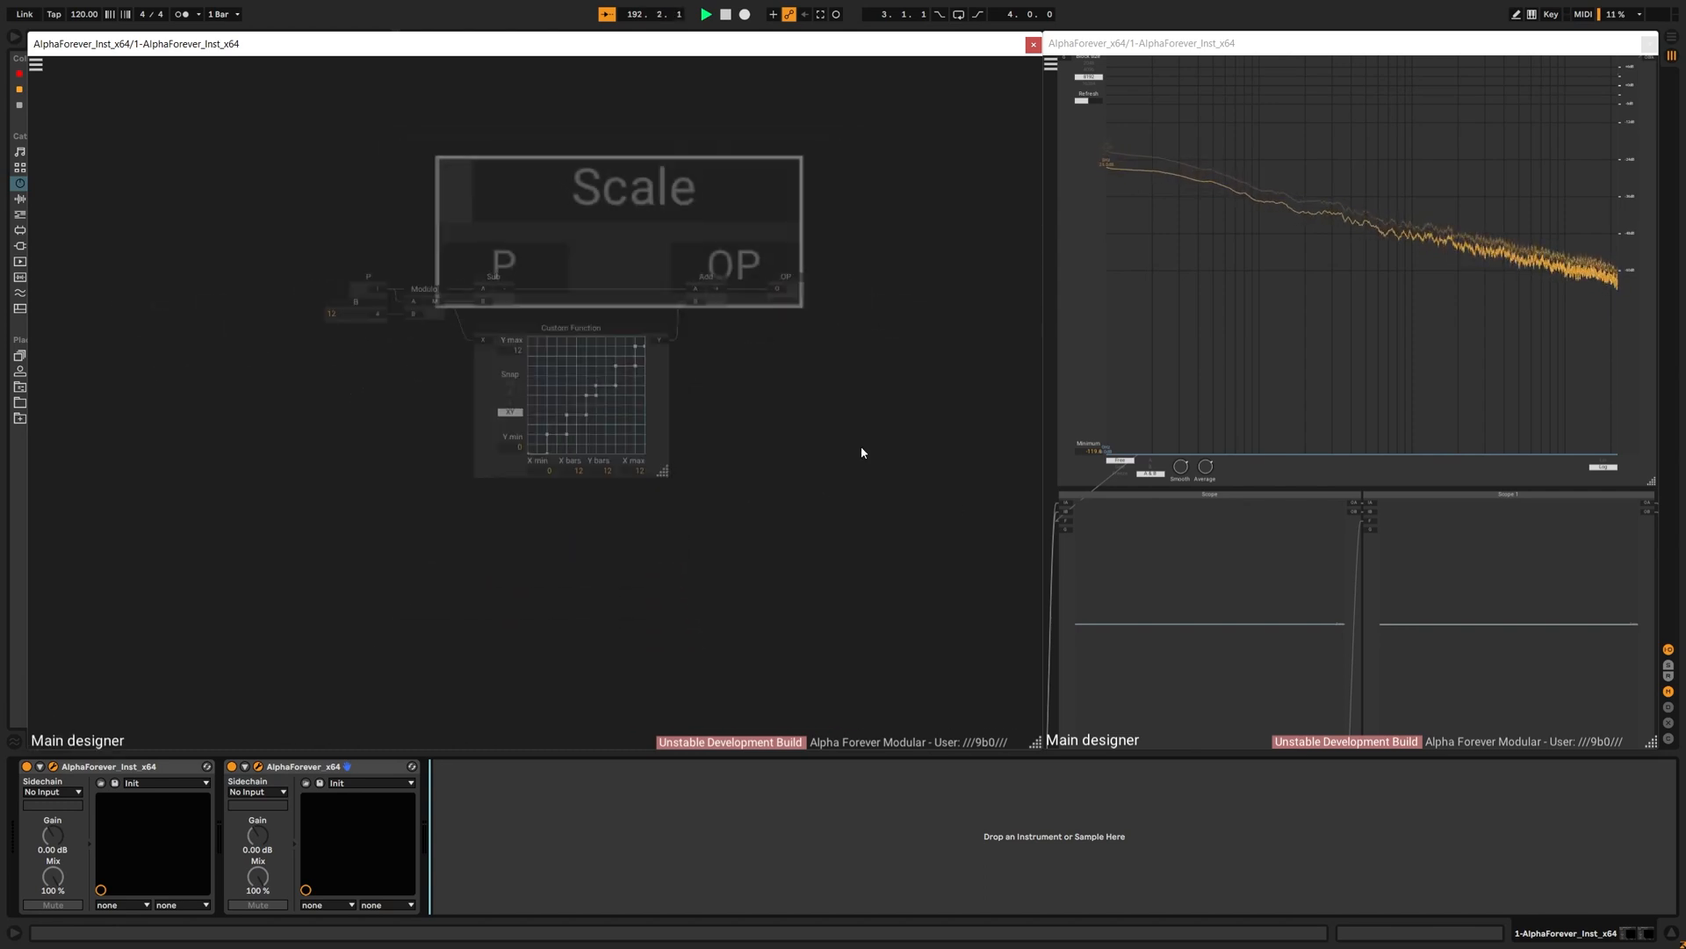
scroll(646, 436, down, 3)
drag(599, 508, 743, 581)
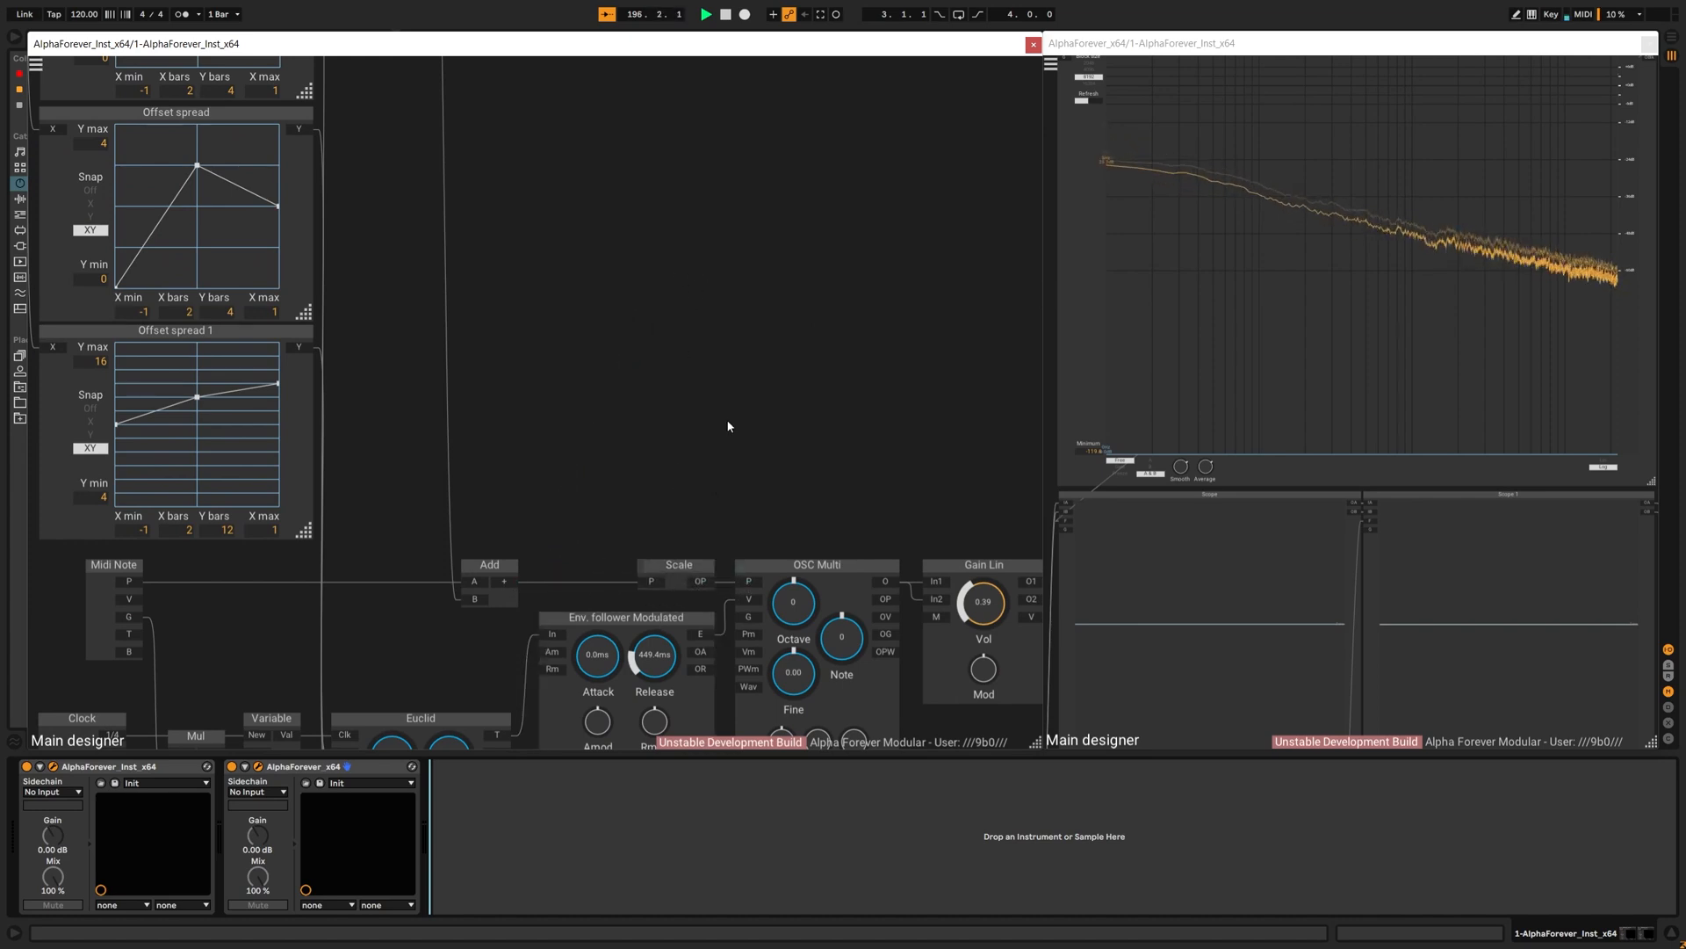
scroll(708, 378, down, 3)
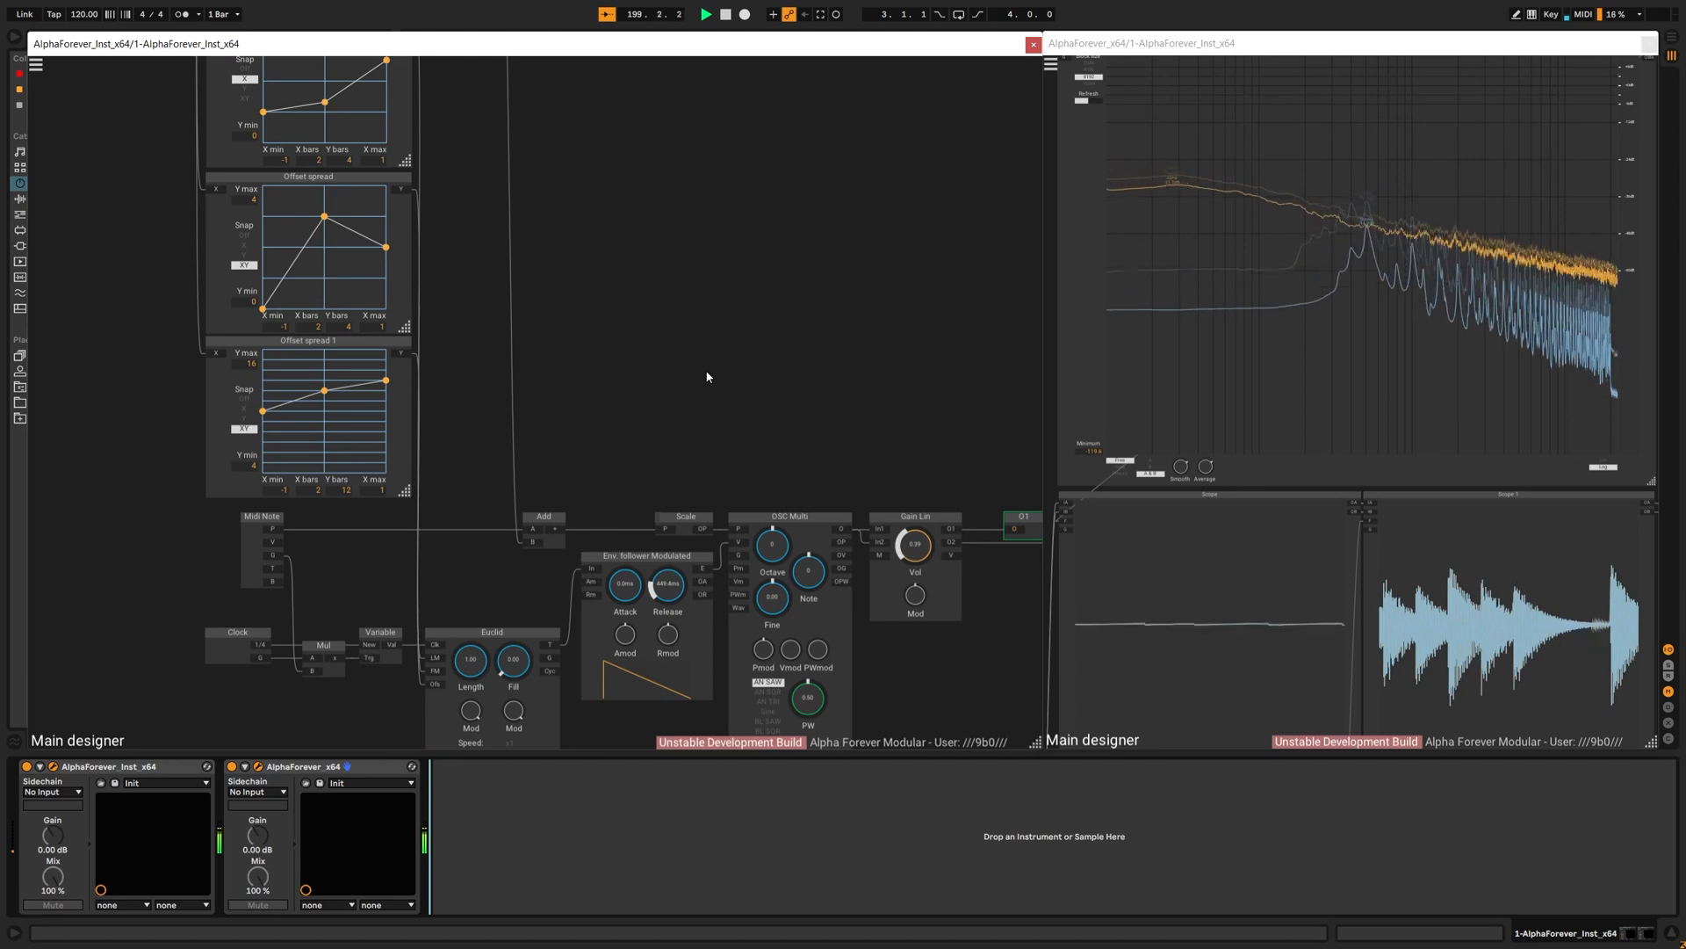
scroll(704, 340, down, 2)
drag(705, 340, 545, 429)
drag(621, 493, 804, 571)
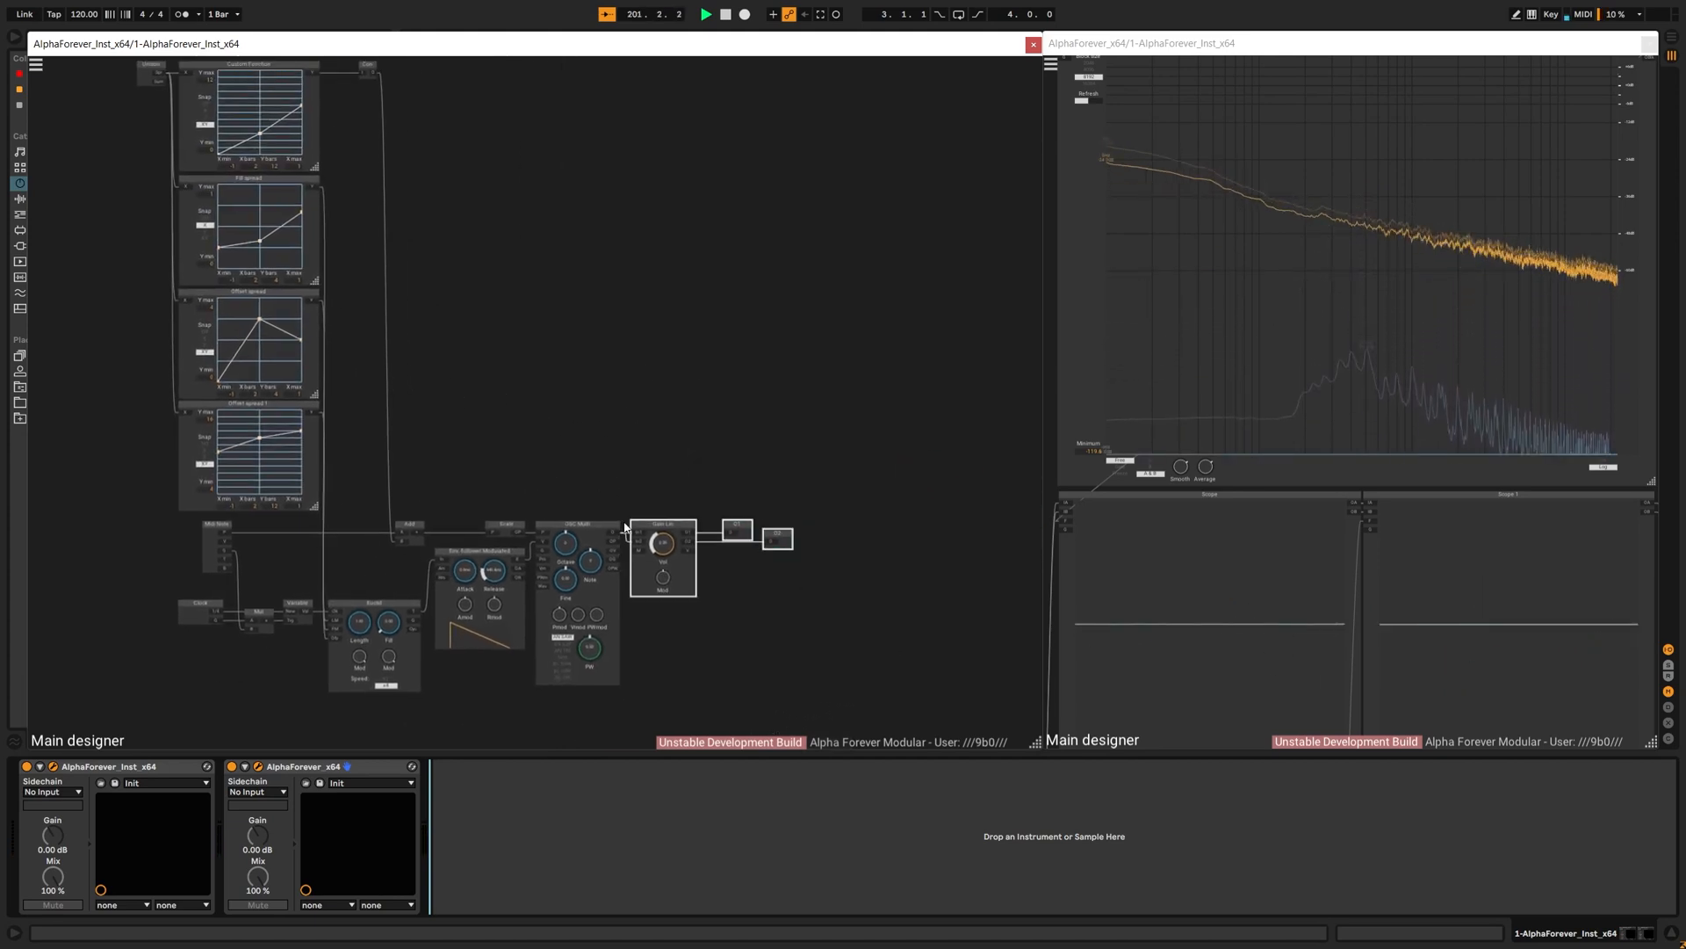
drag(652, 526, 791, 527)
Step: Add a Filter 4P RC Modulated fed by OSC Multi's O output, with its OLP output feeding Gain Lin's In1 and In2
scroll(662, 547, up, 3)
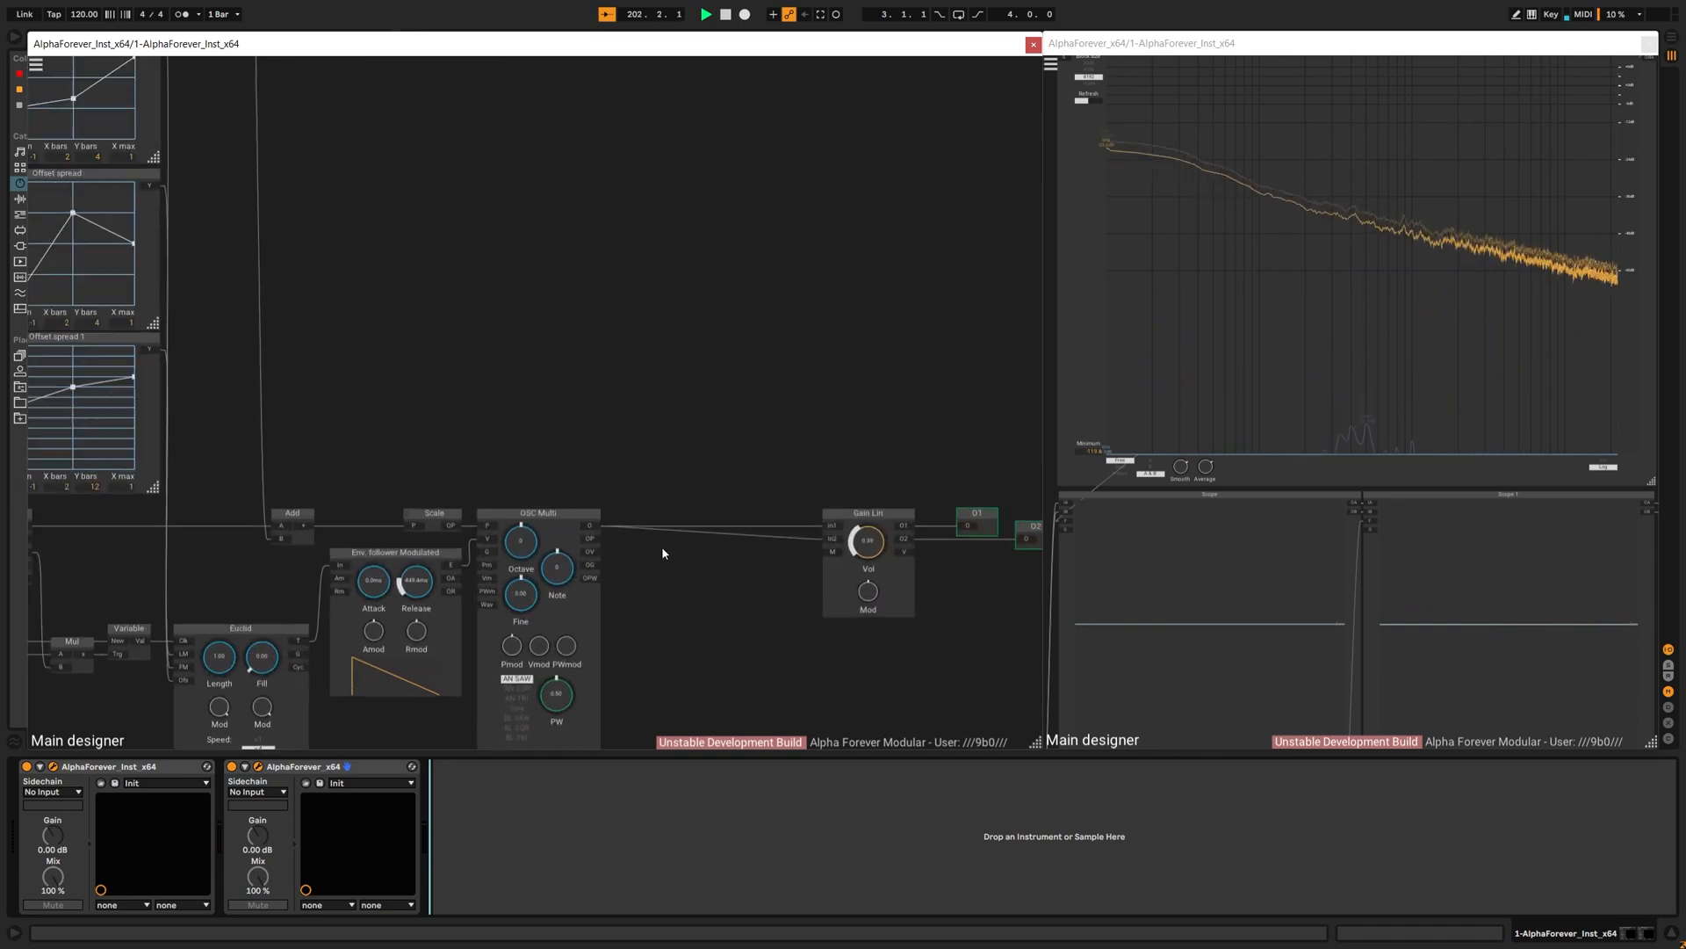
right_click(577, 525)
text(fil)
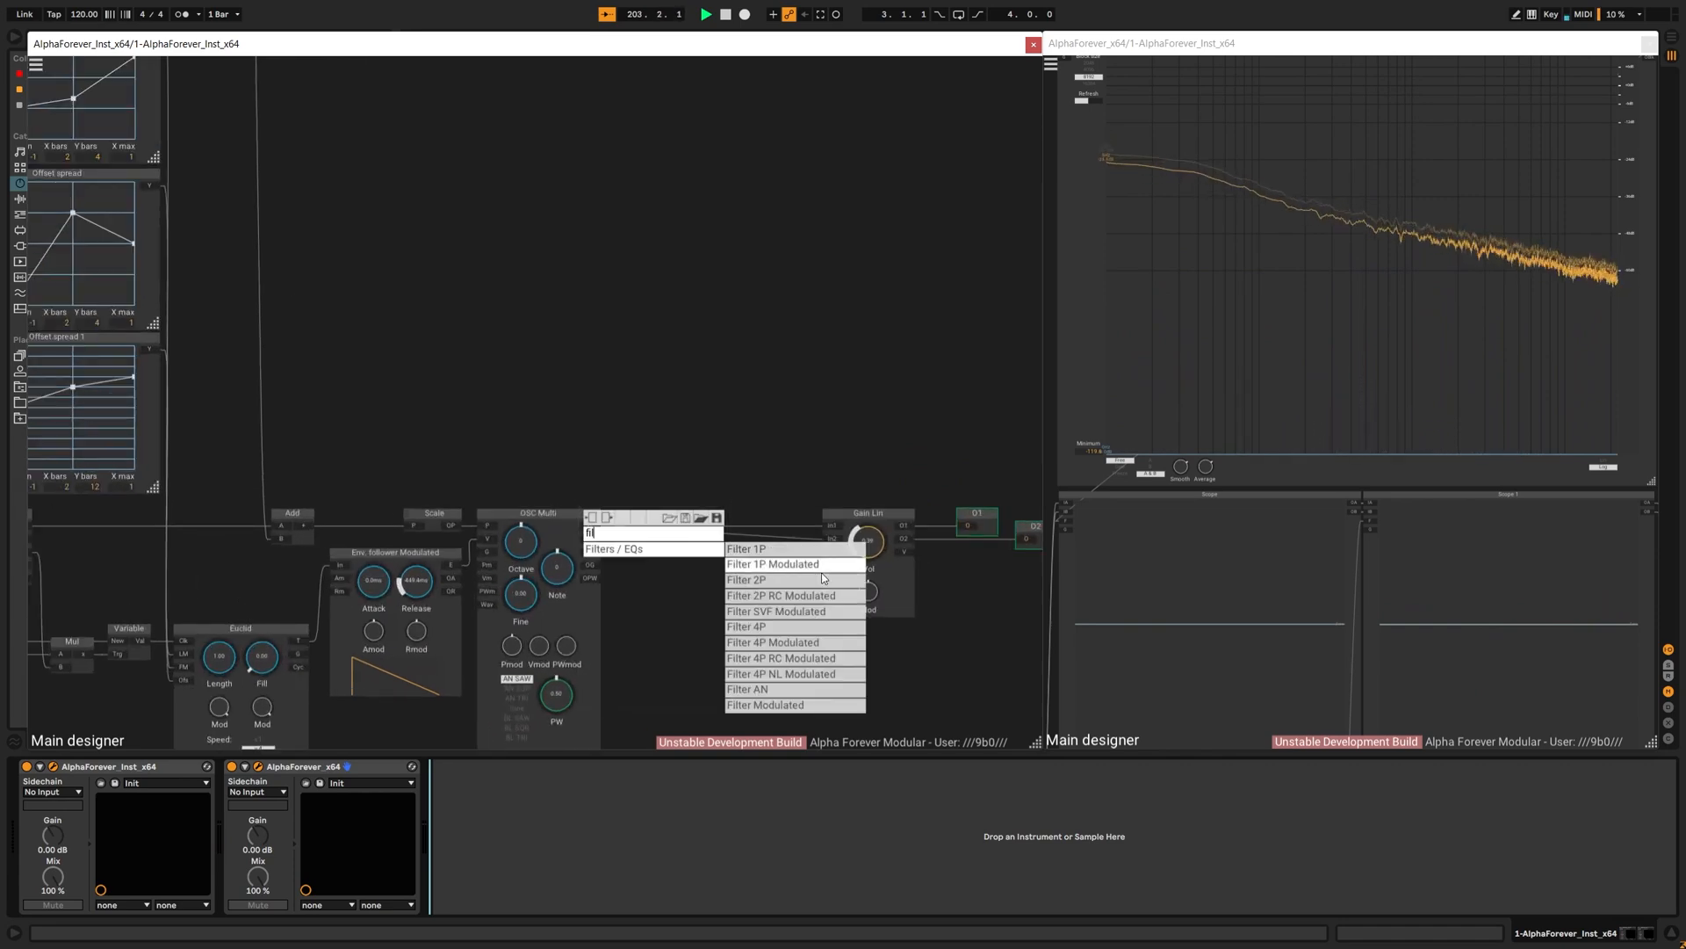
click(782, 658)
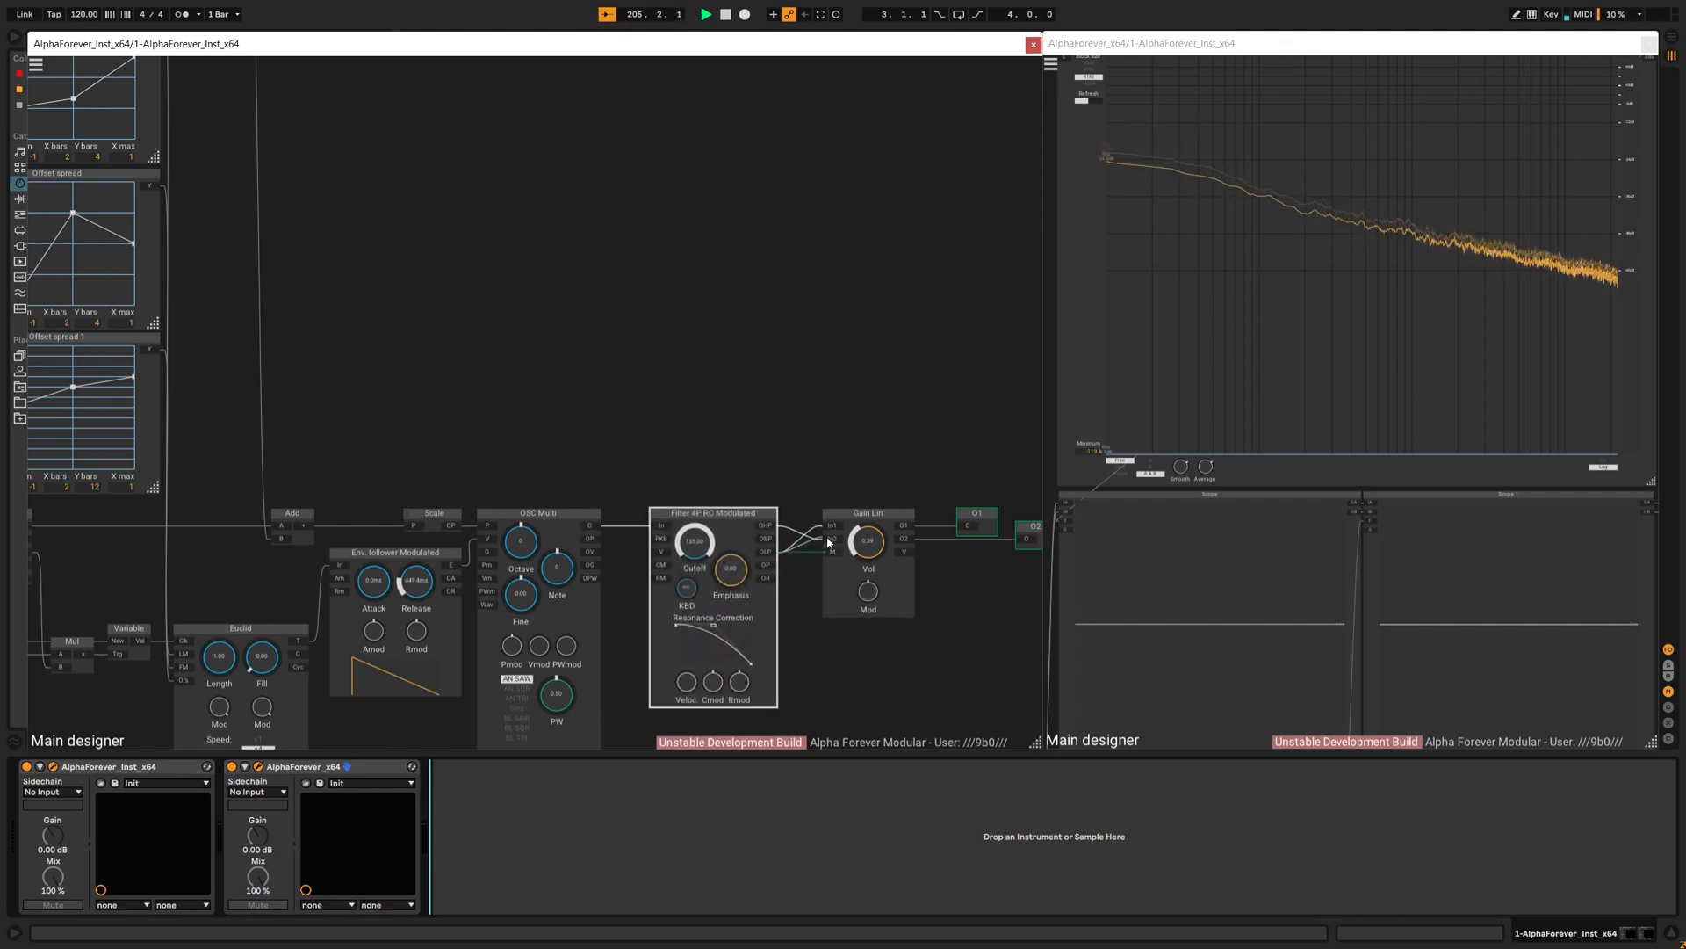
drag(827, 538, 827, 539)
Step: Move Gain Lin, O1 and O2 down so the gain inputs line up with the filter's OLP output
drag(811, 466, 1045, 689)
drag(777, 505, 752, 529)
drag(746, 496, 876, 217)
Step: Duplicate Env. follower Modulated, left-align the copy well below the original, and feed its In from Euclid's T output
scroll(591, 498, down, 1)
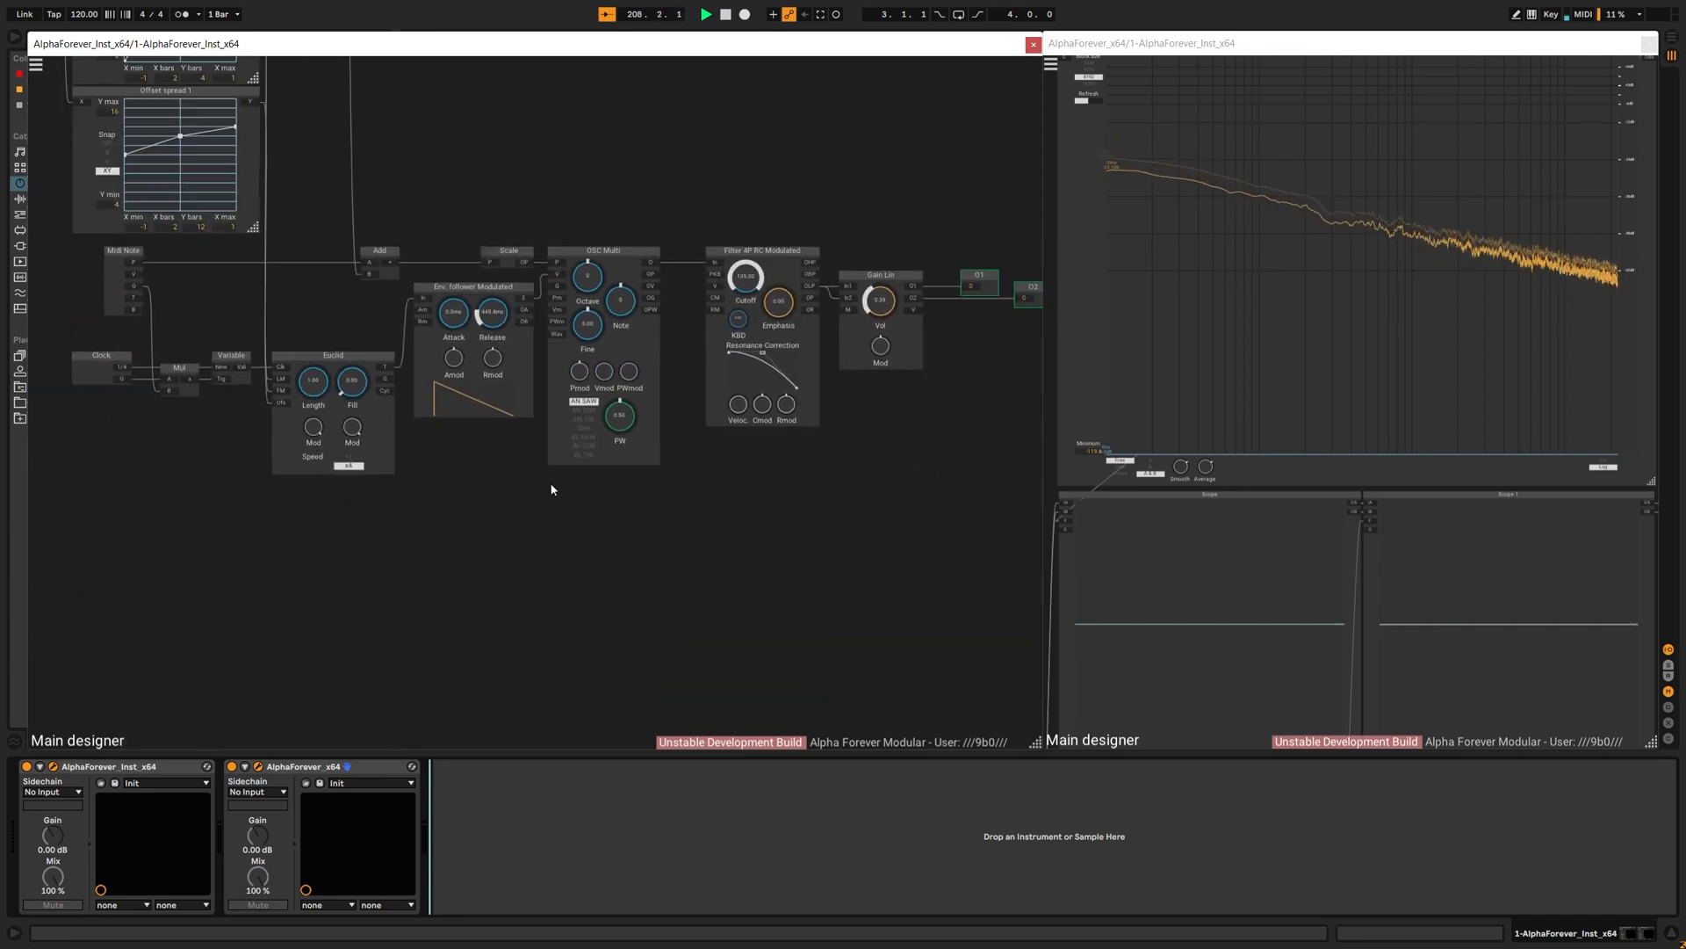
key(ctrl+c)
key(ctrl+v)
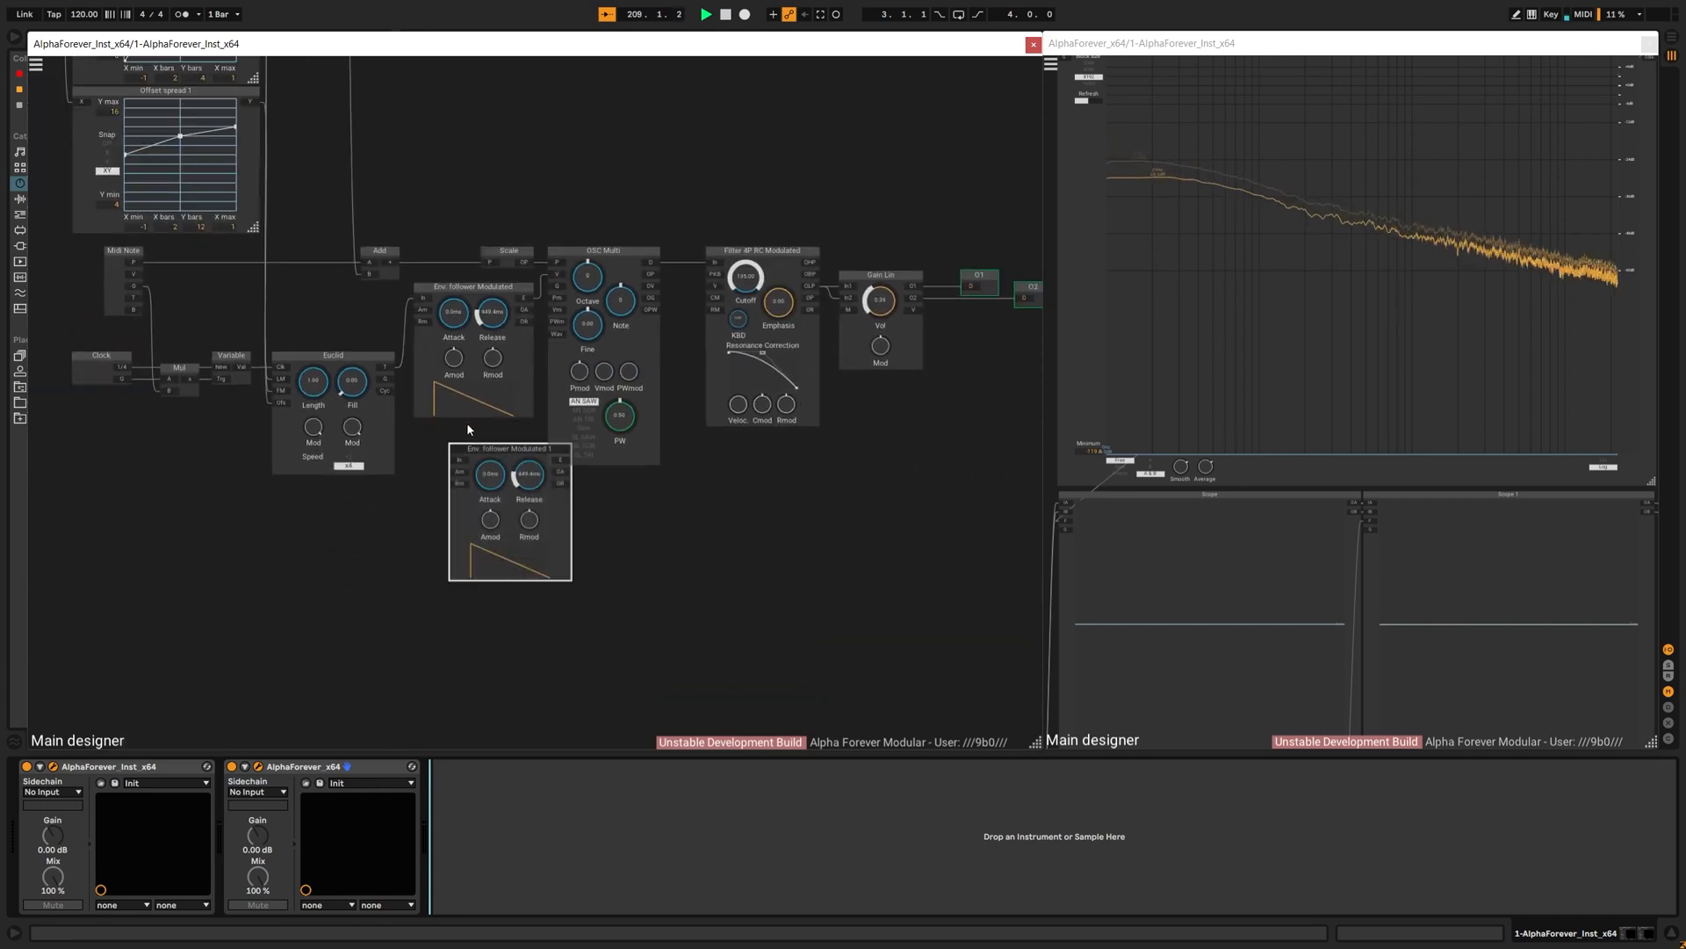
shift+click(425, 391)
key(l)
click(404, 459)
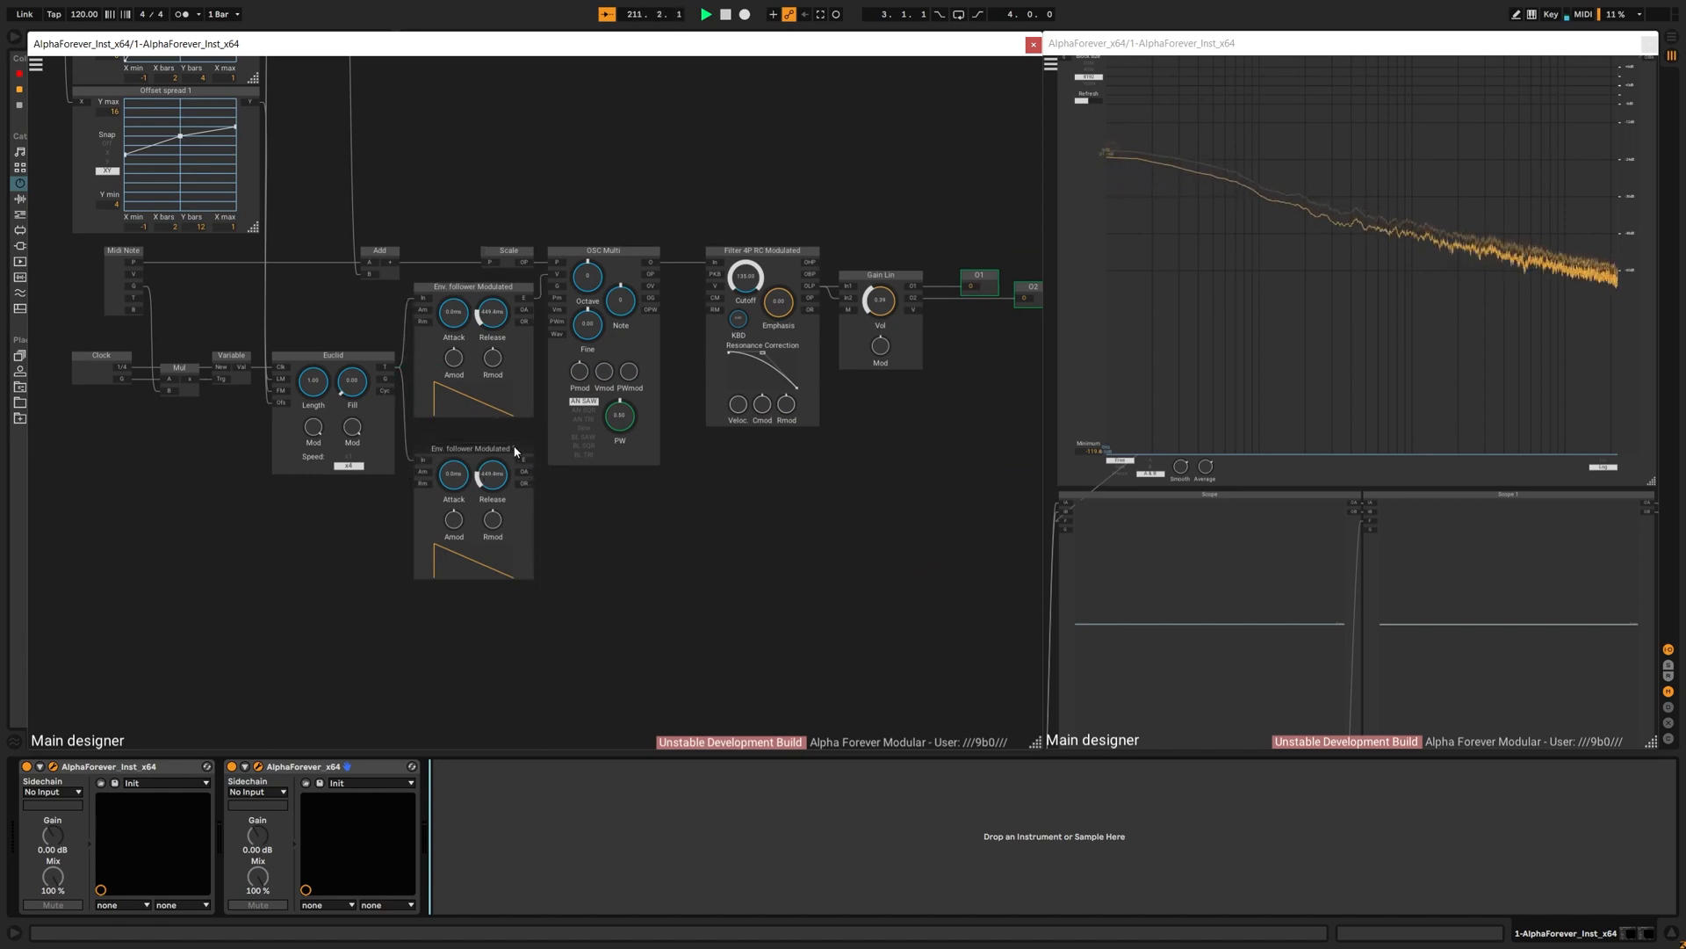
drag(515, 451, 515, 488)
Step: Add a Re-scaler GUI fed by the second envelope follower's E output, with output High 150, feeding the filter's CM input
right_click(525, 483)
text(resc)
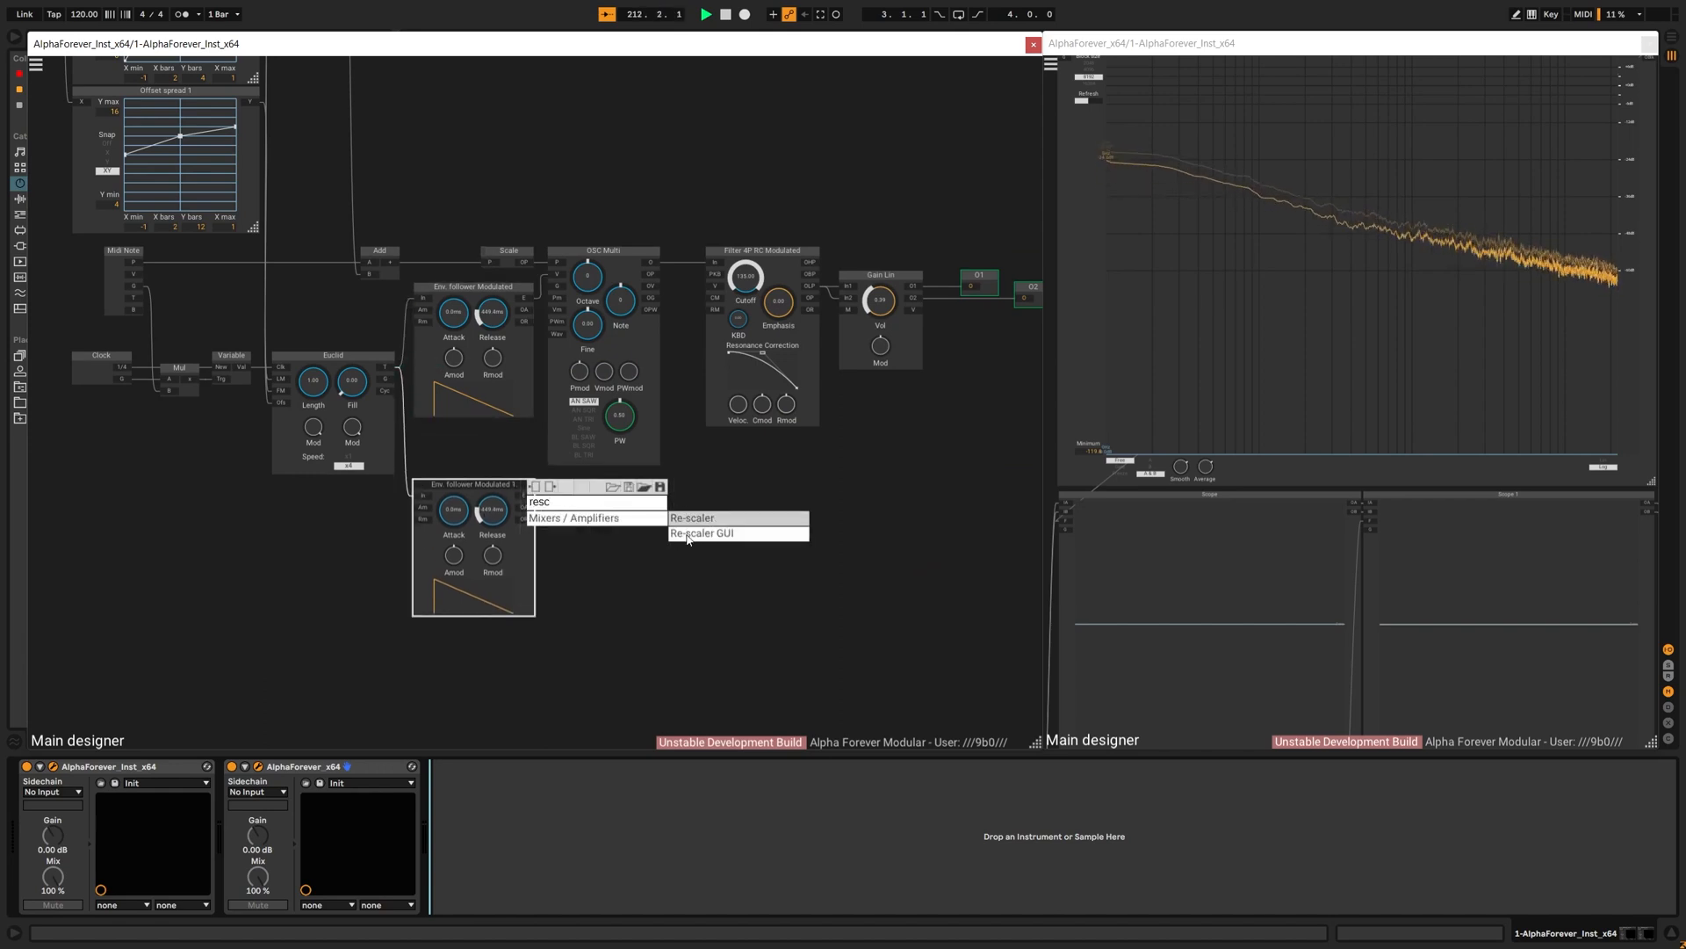
click(694, 533)
scroll(726, 508, up, 3)
drag(664, 489, 710, 200)
click(623, 475)
drag(624, 474, 591, 474)
click(798, 411)
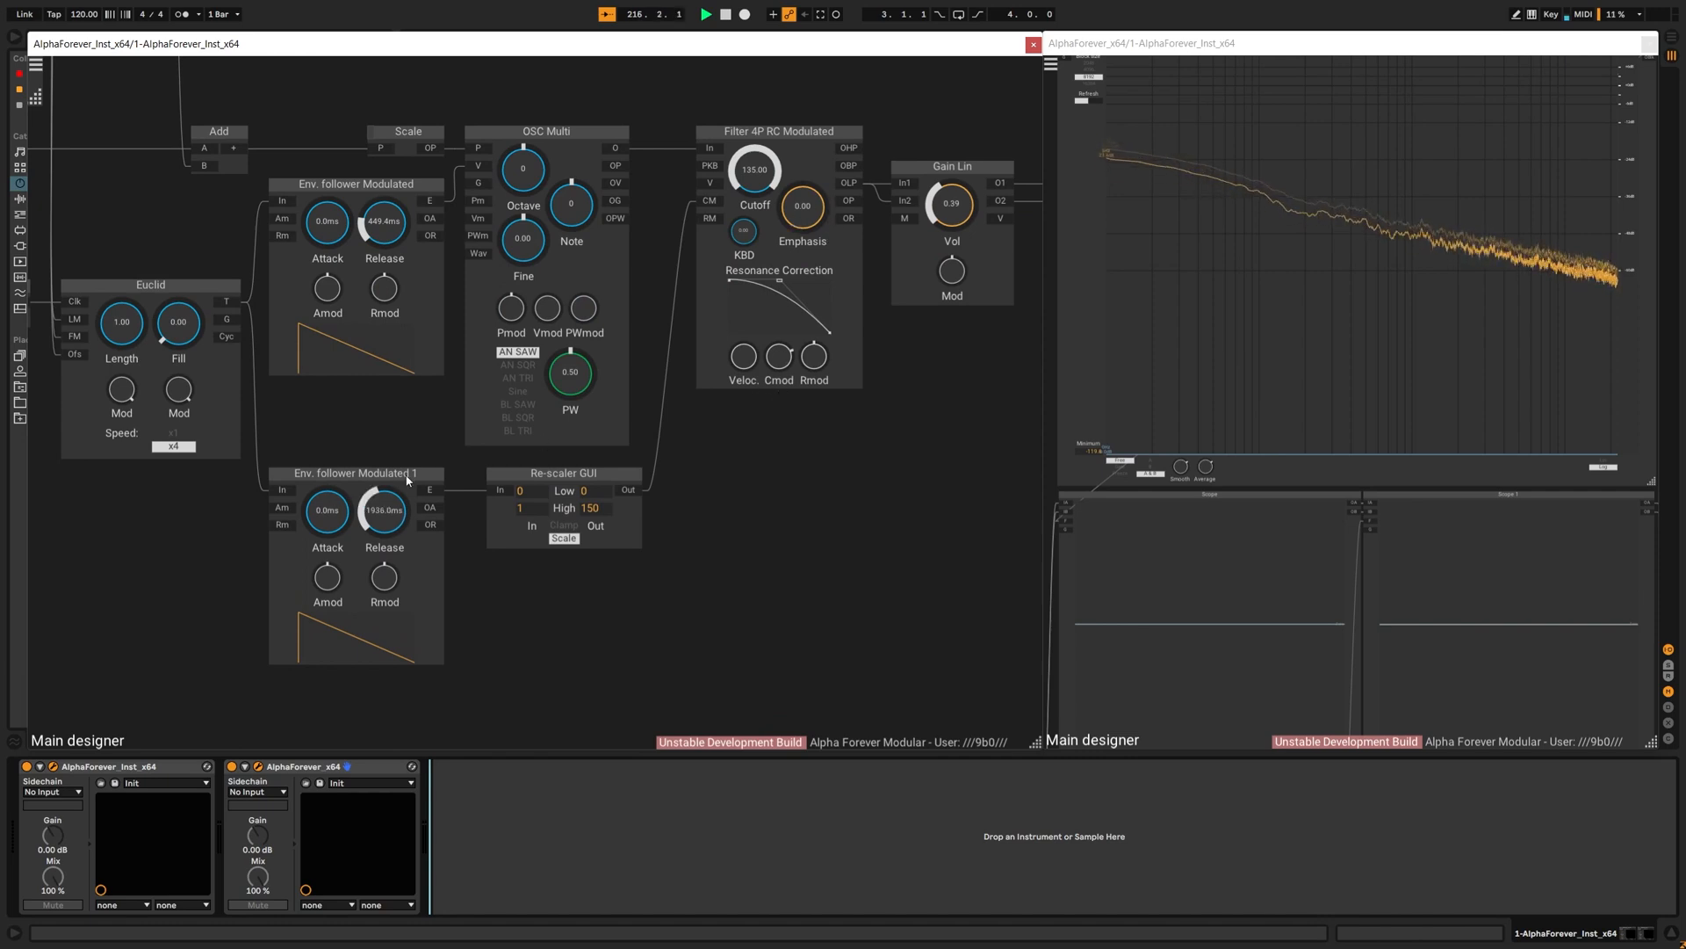
Step: Lower the filter's Cutoff to 40.50, feed OSC Multi's OP output into PKB, and turn KBD fully up
drag(776, 173, 768, 249)
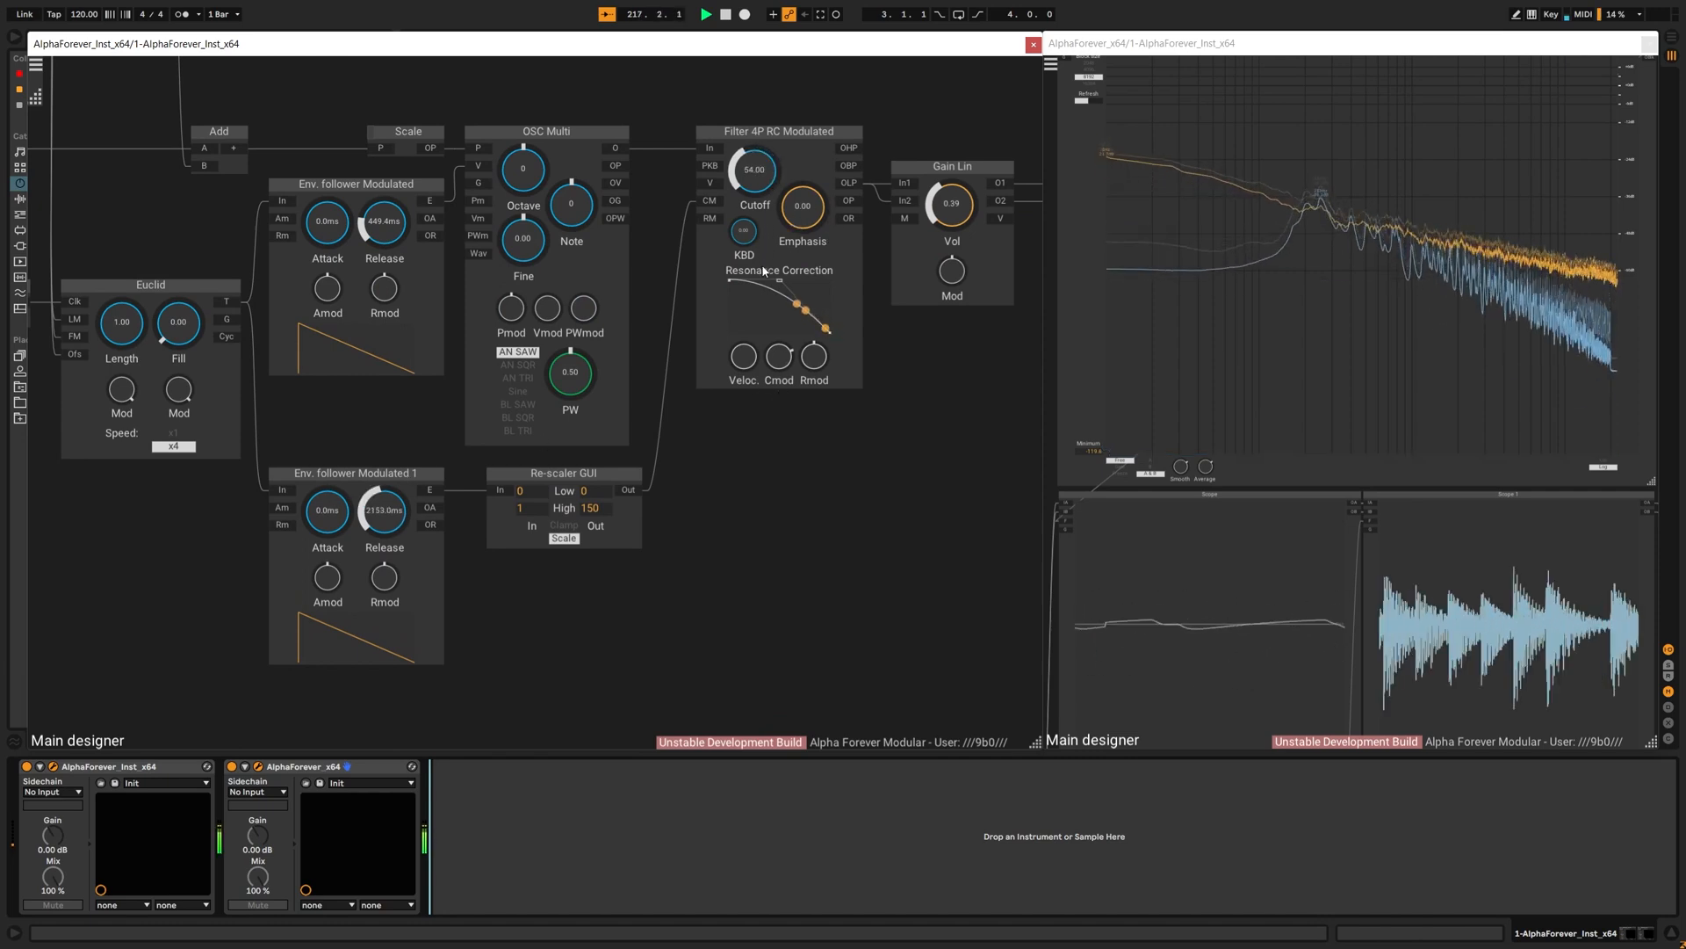
drag(782, 355, 783, 349)
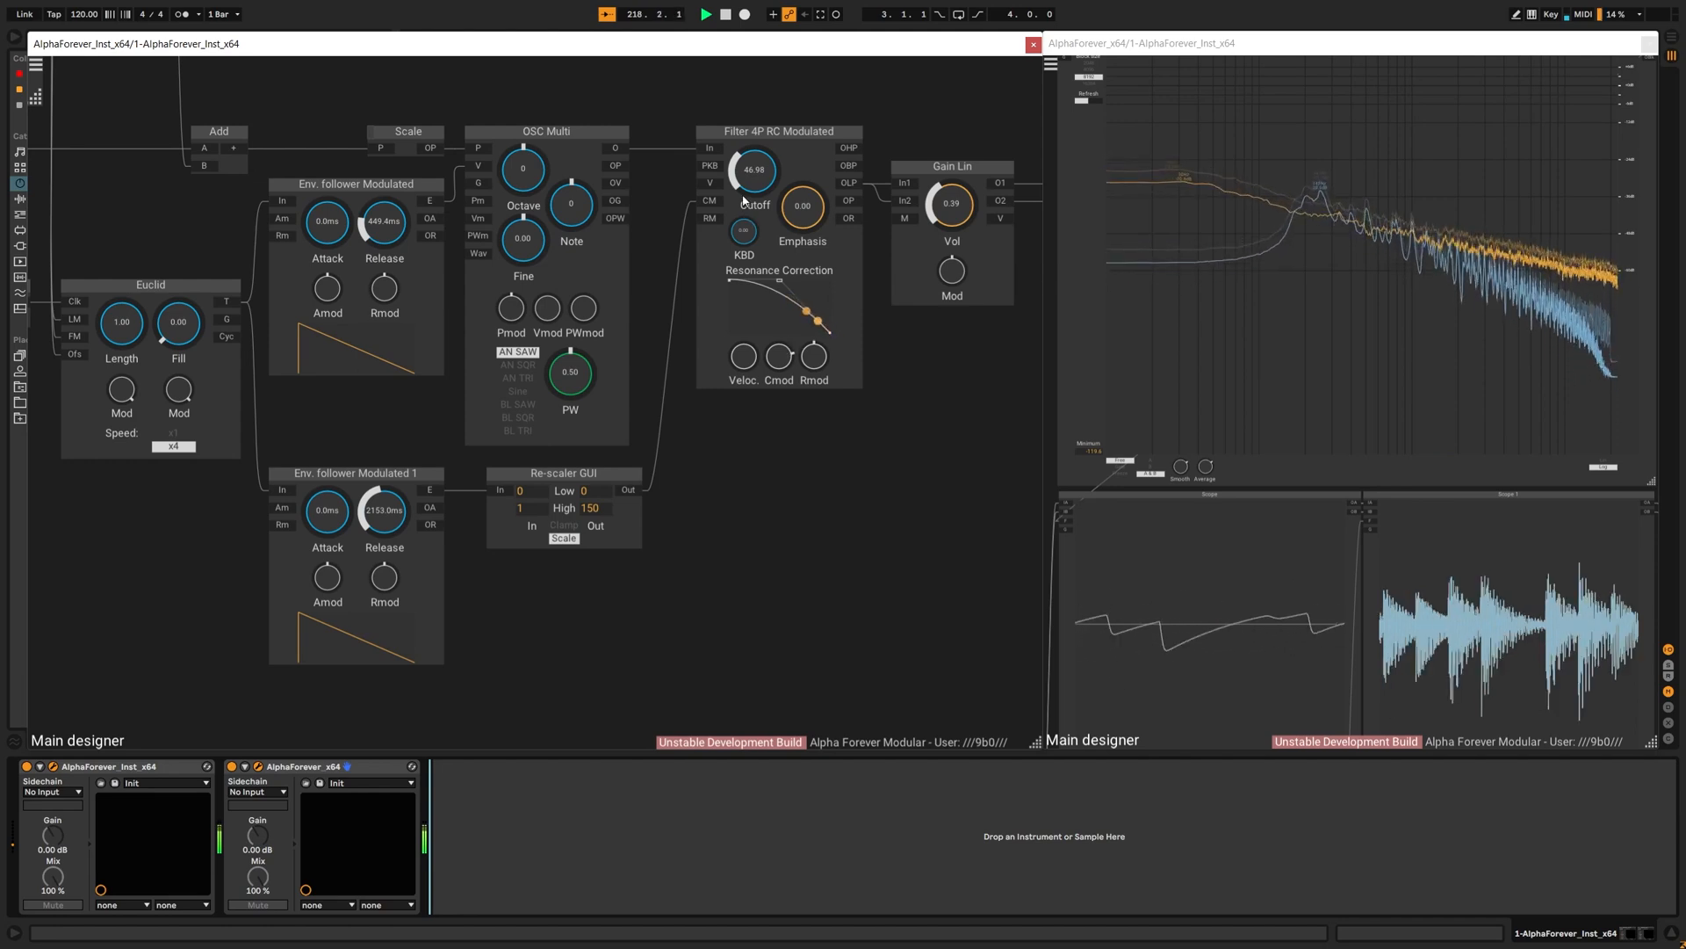
drag(748, 179, 749, 194)
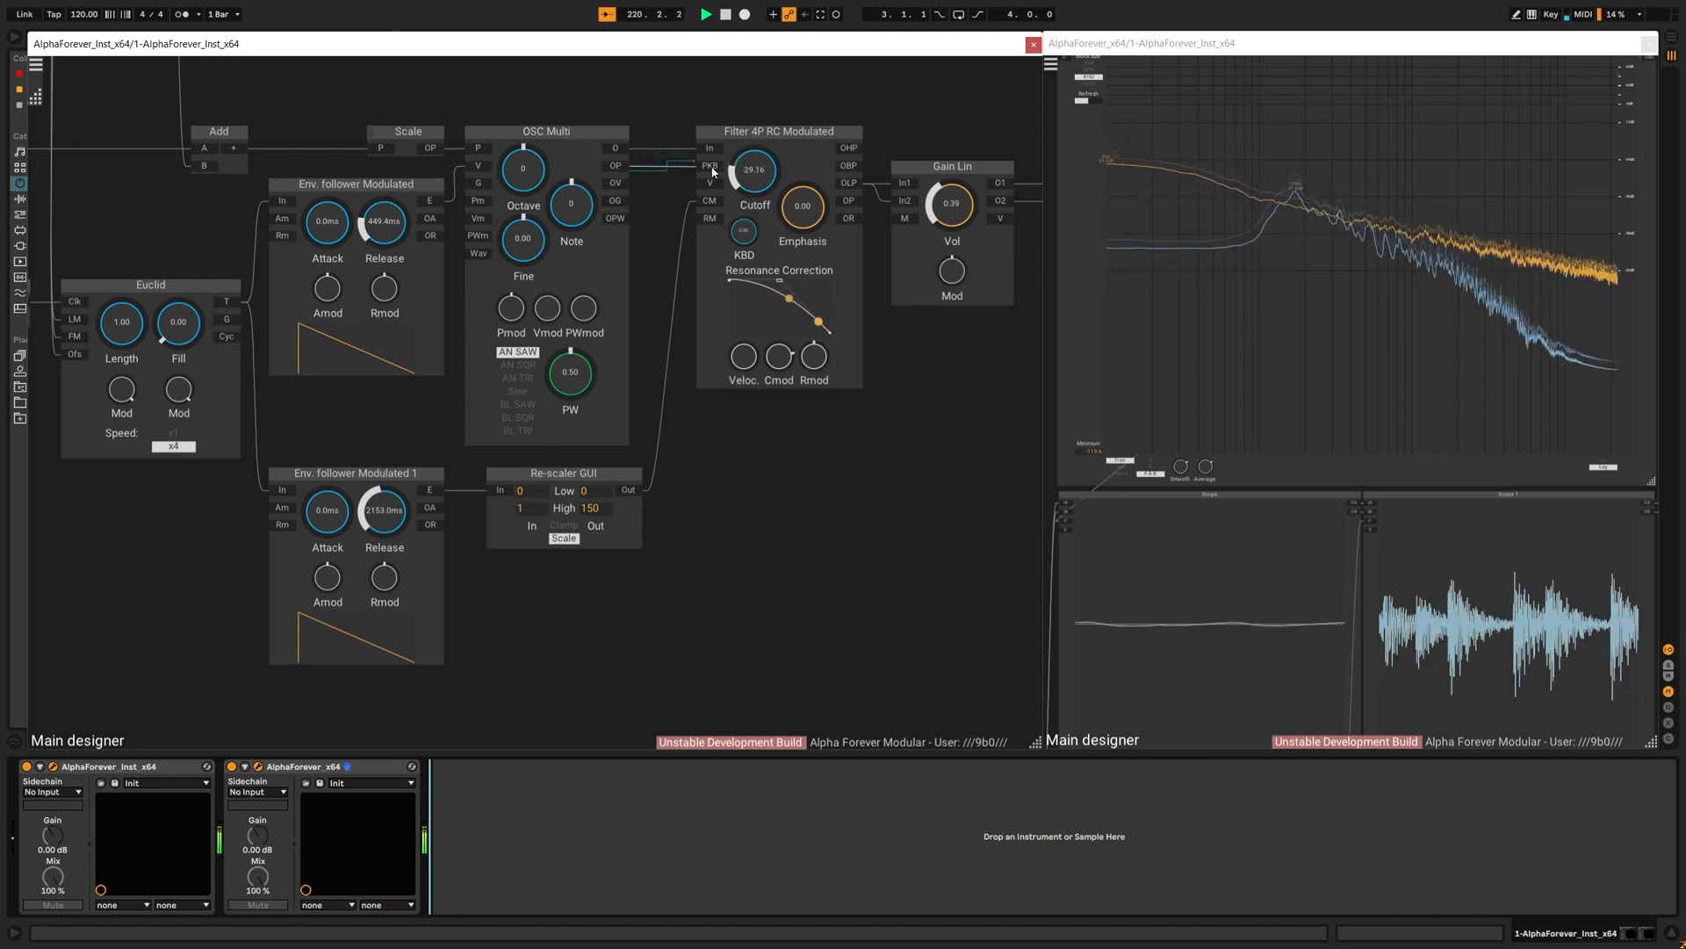
drag(740, 235, 764, 64)
drag(760, 174, 763, 164)
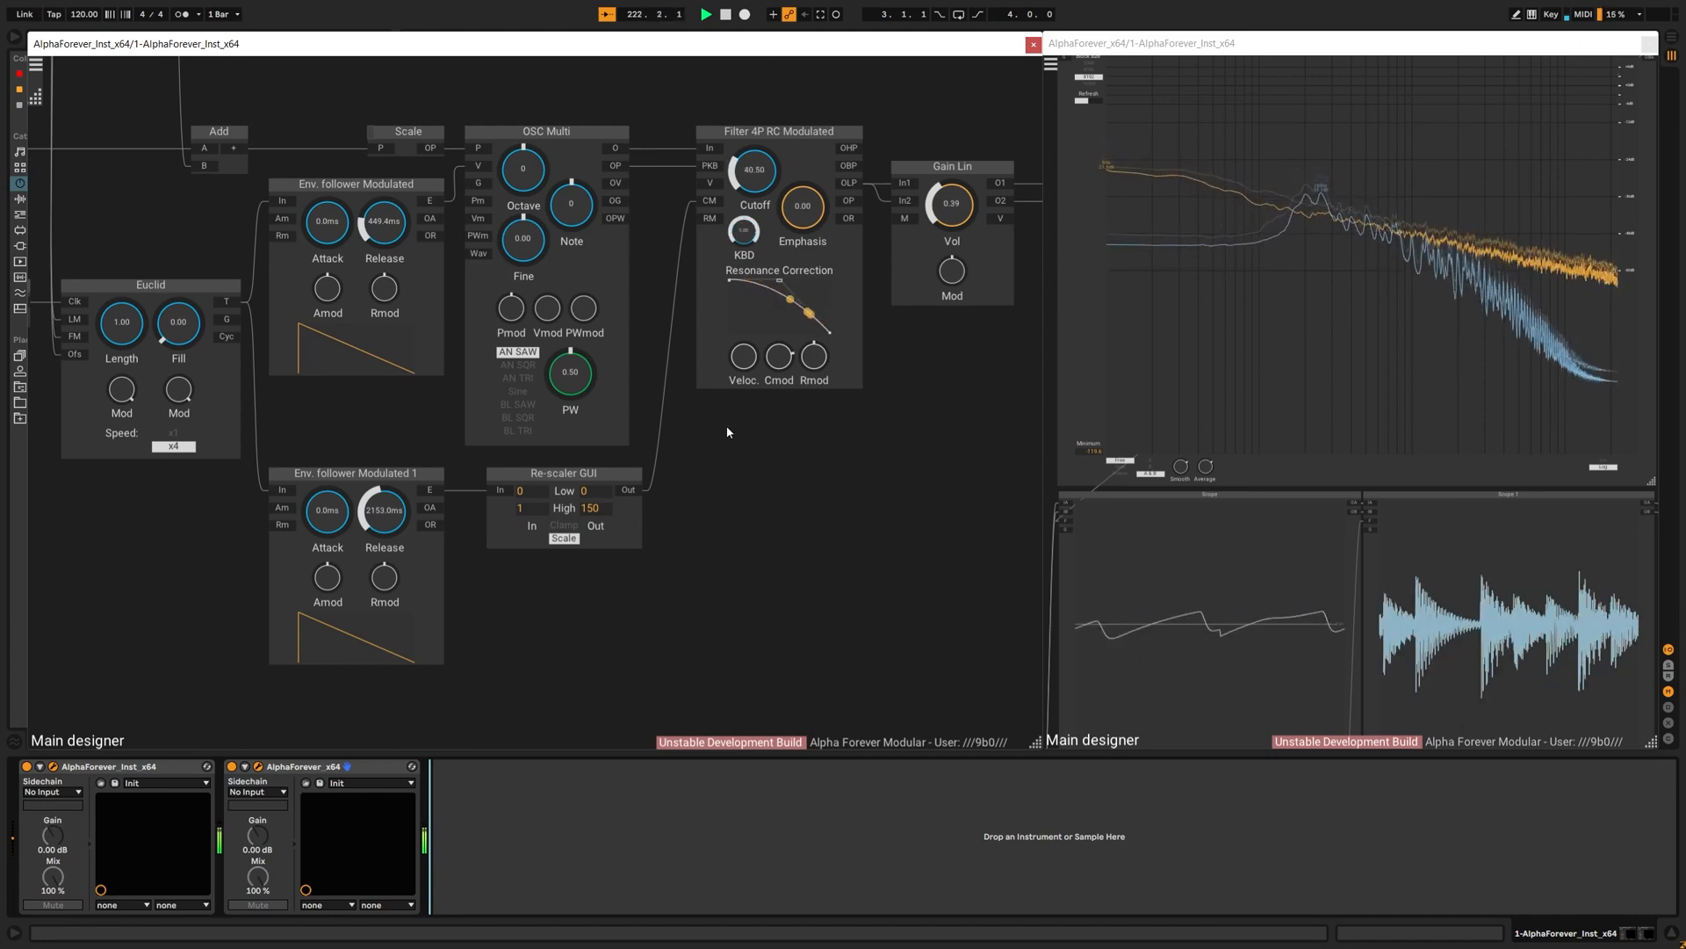
Step: Raise Offset spread 1's first point to 14, and lower Fill spread's first and last points to about 0.13 and 0.35
drag(166, 575, 677, 710)
drag(587, 351, 588, 309)
drag(864, 317, 846, 524)
drag(691, 206, 571, 277)
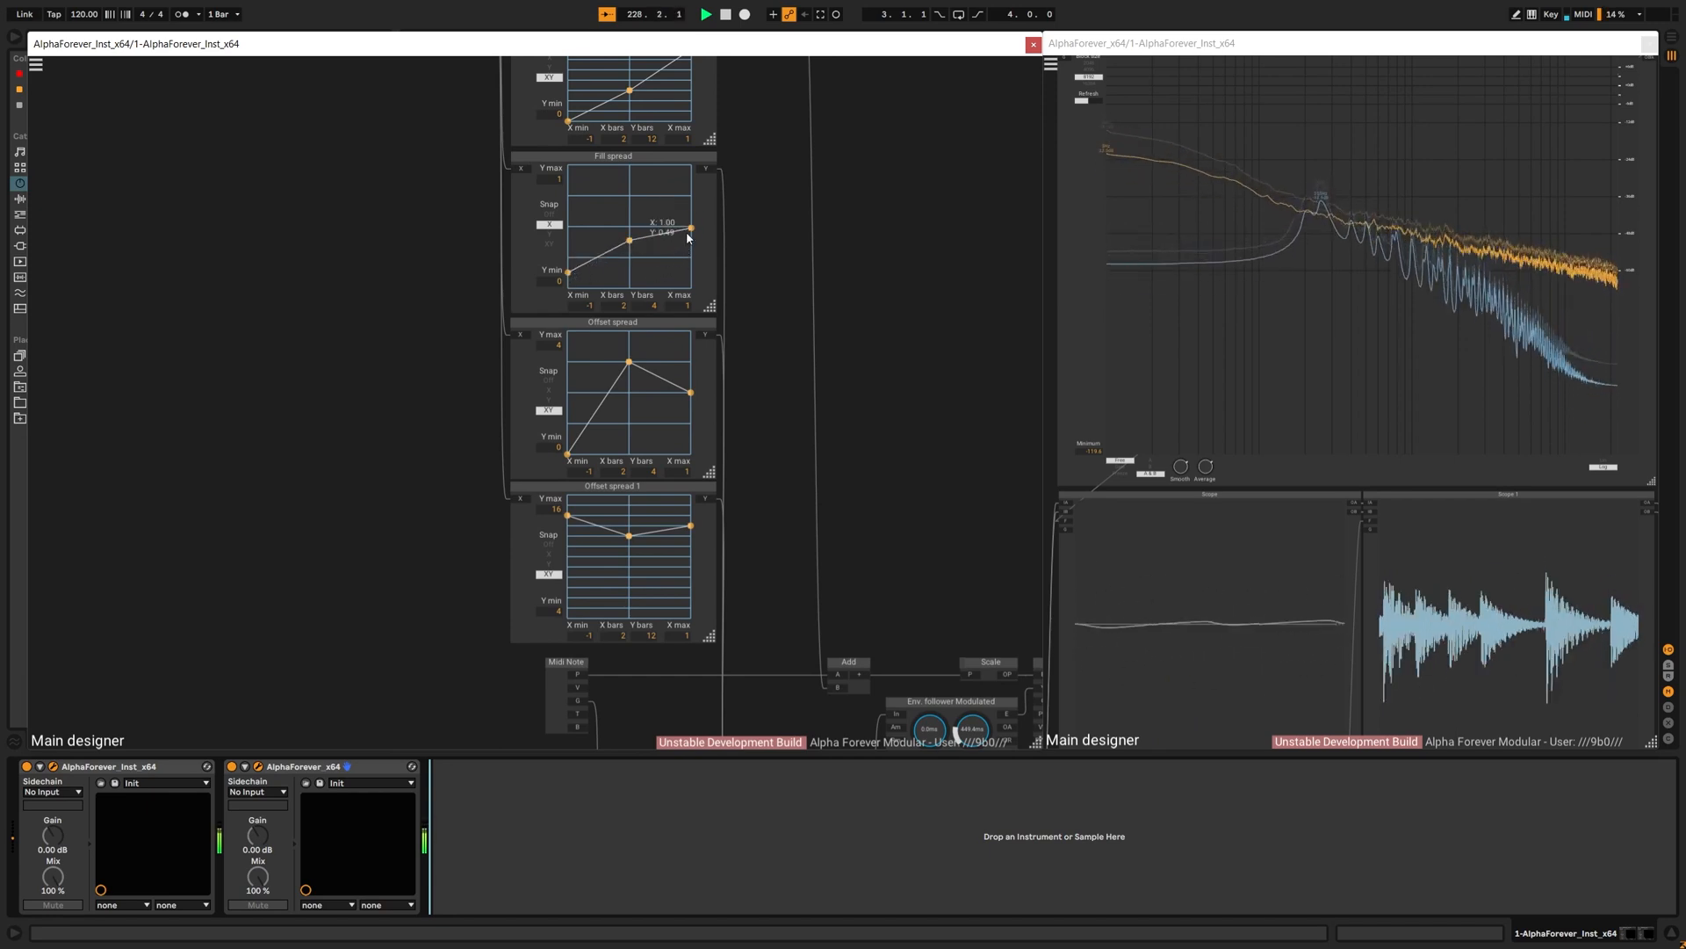
mouse_move(689, 233)
mouse_down()
mouse_move(688, 265)
mouse_move(629, 277)
mouse_move(691, 246)
mouse_move(631, 258)
mouse_up()
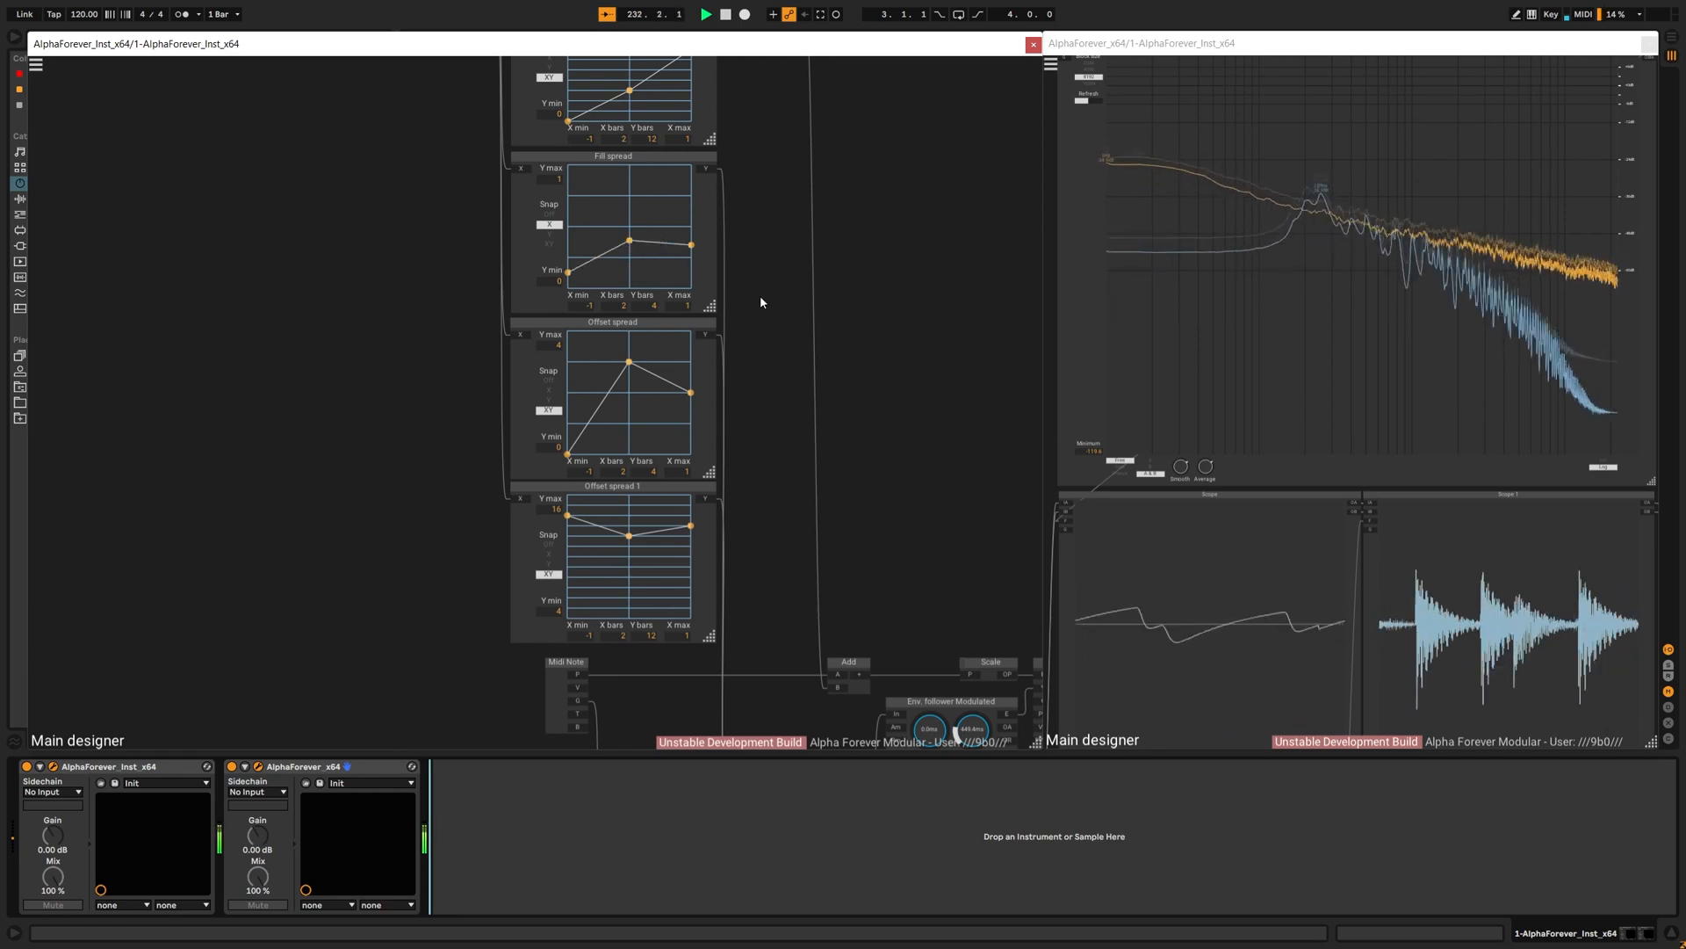
scroll(760, 295, up, 3)
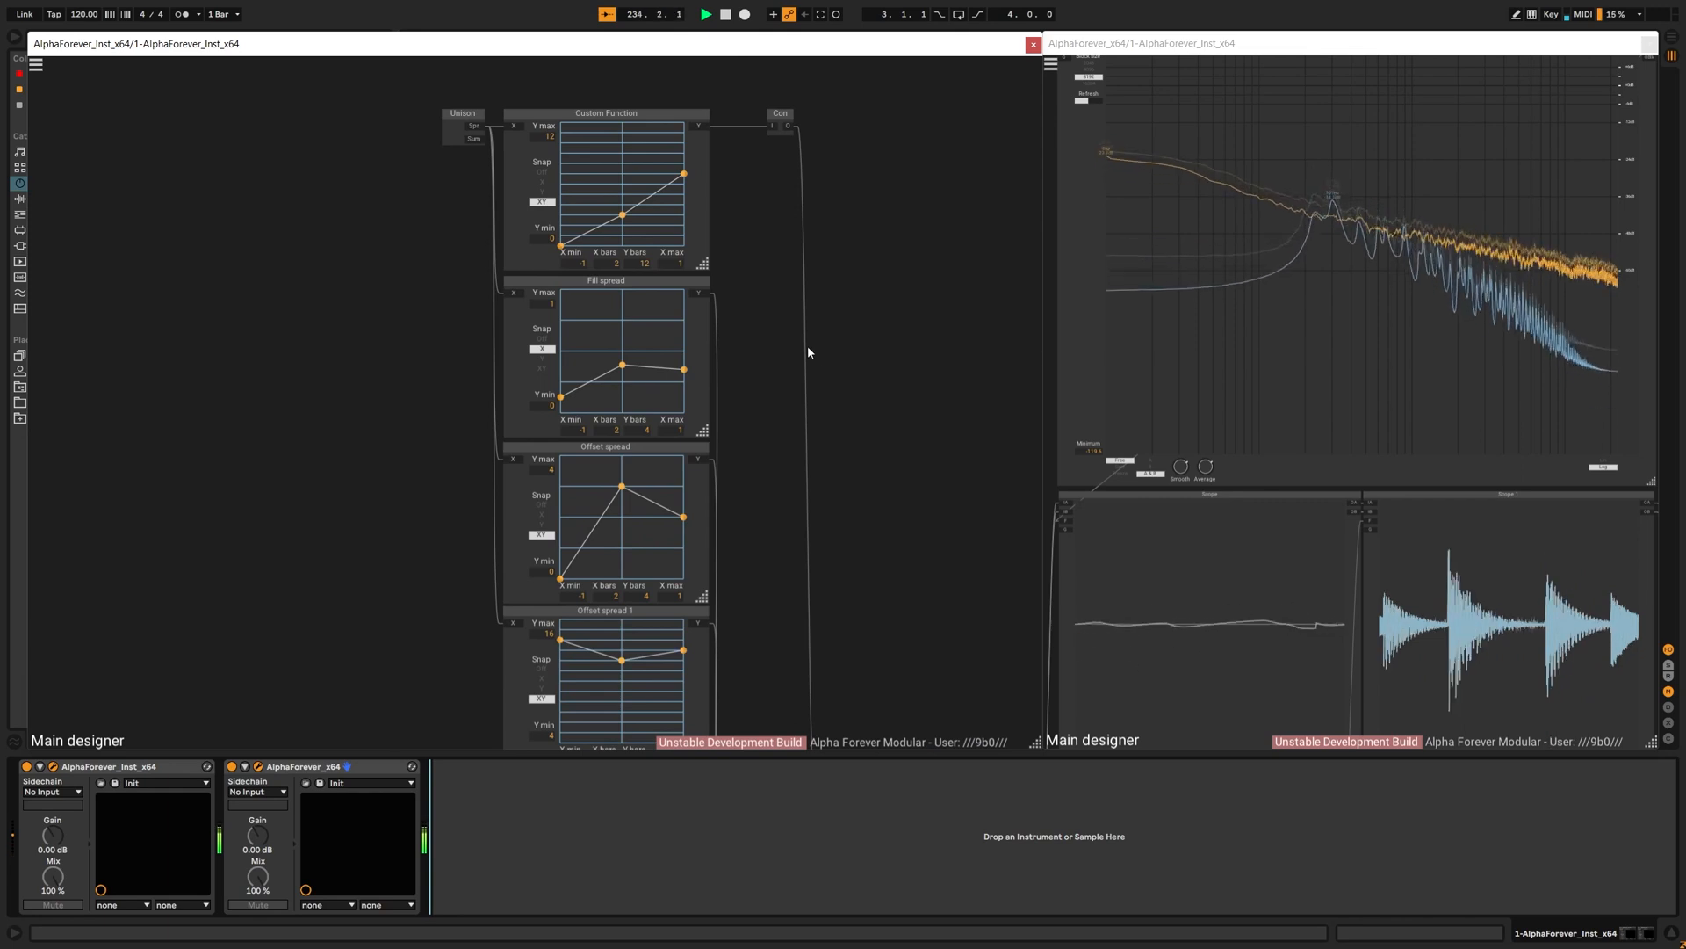
drag(821, 390, 655, 243)
drag(735, 326, 549, 228)
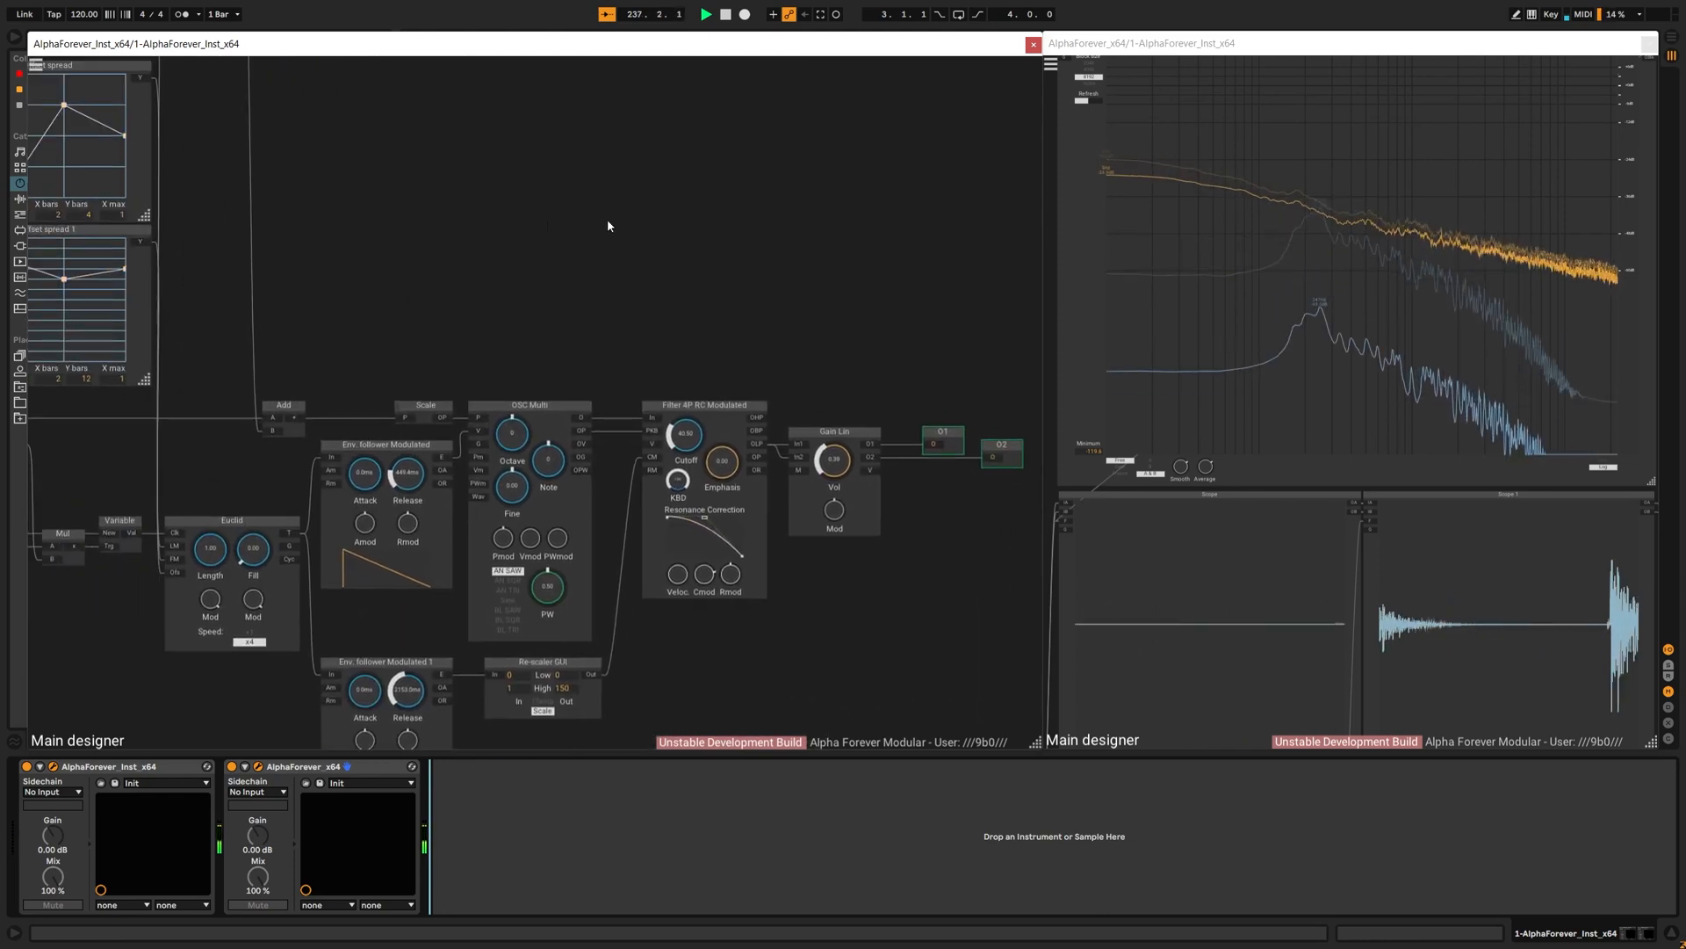
Step: Switch to the AlphaForever_x64 effect window and delete all its spectrum and scope modules
click(1051, 279)
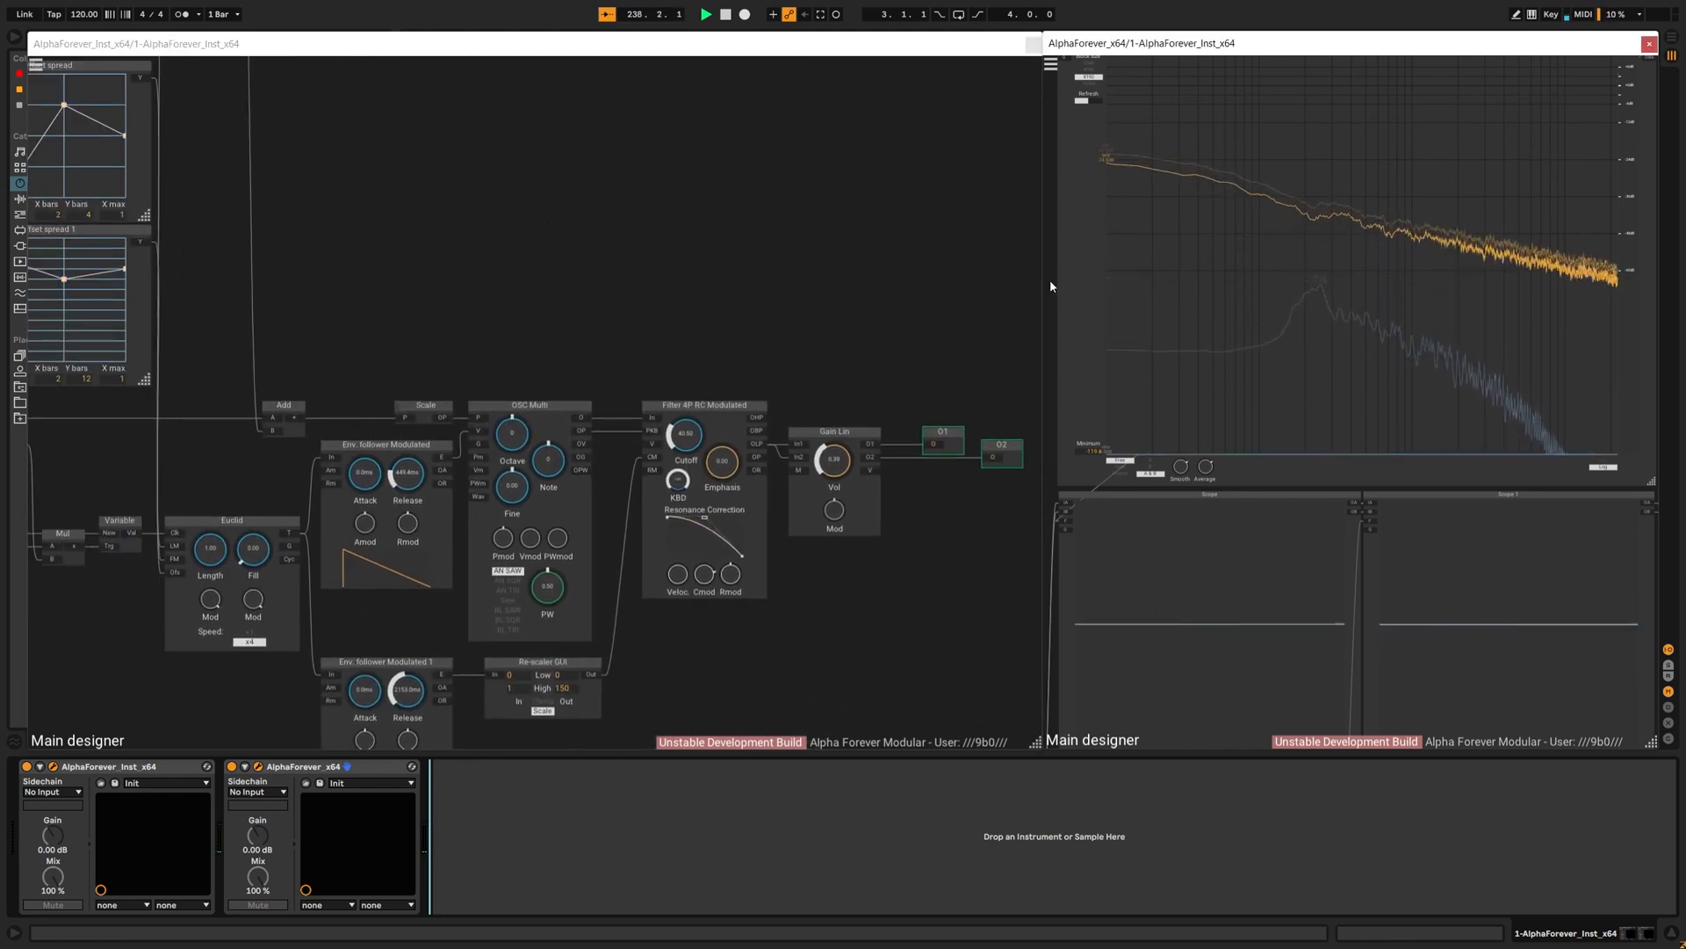
scroll(1051, 280, down, 3)
key(Delete)
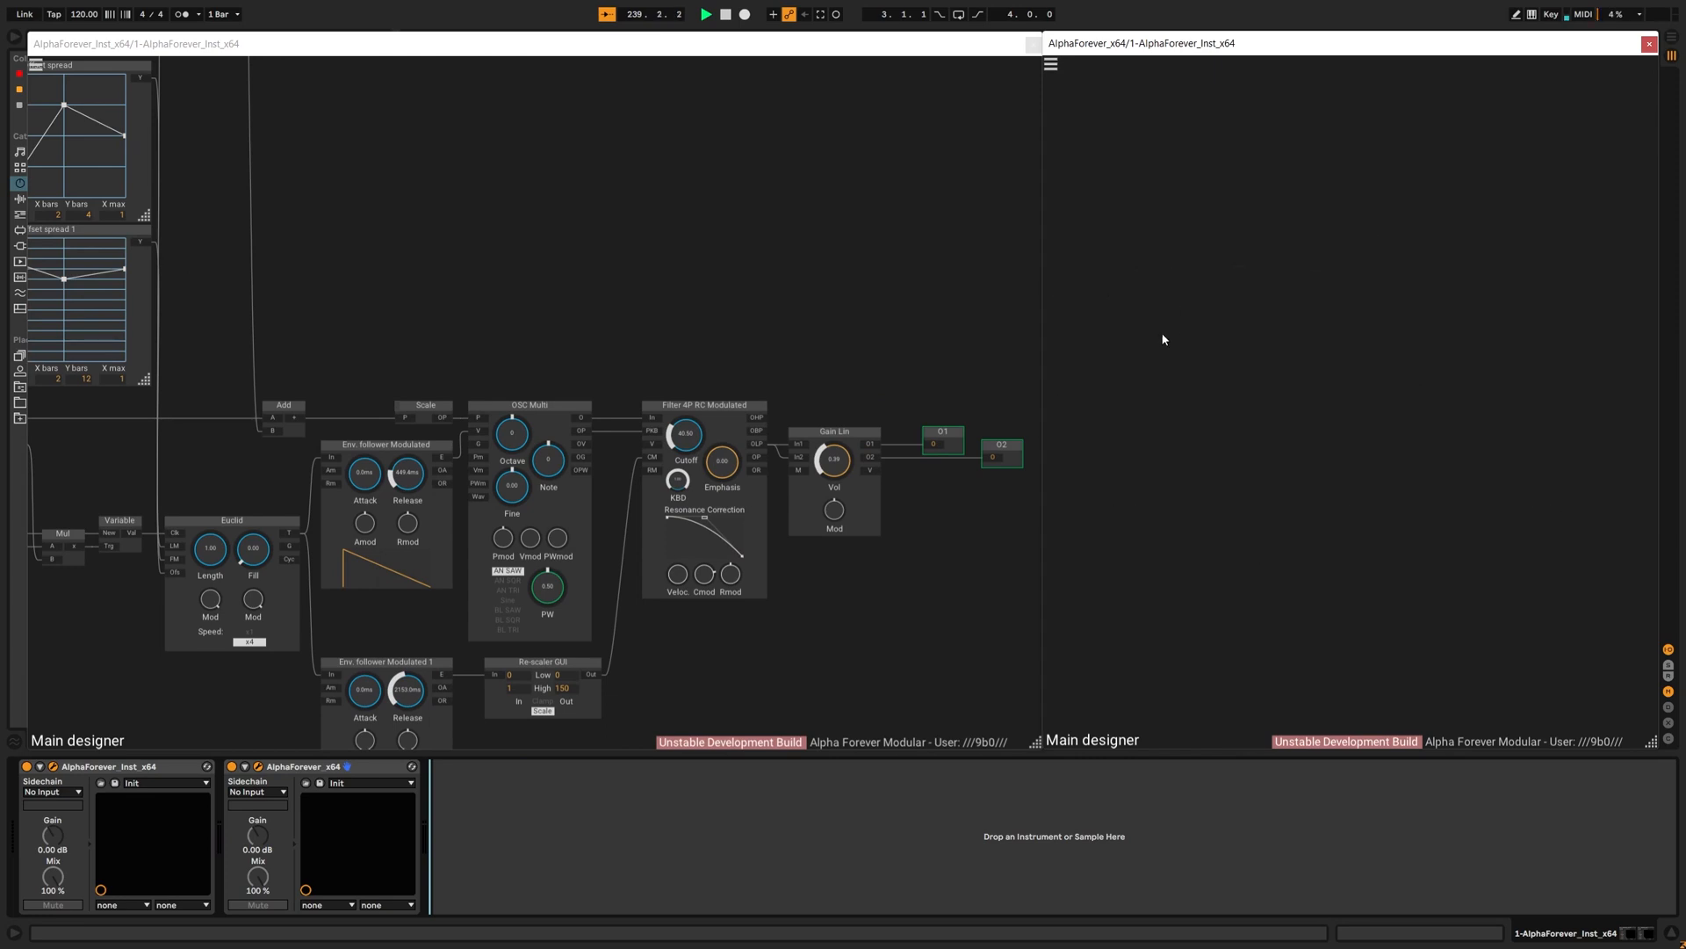
Step: Add a Reverb module to the emptied effect designer
right_click(1162, 337)
text(ds)
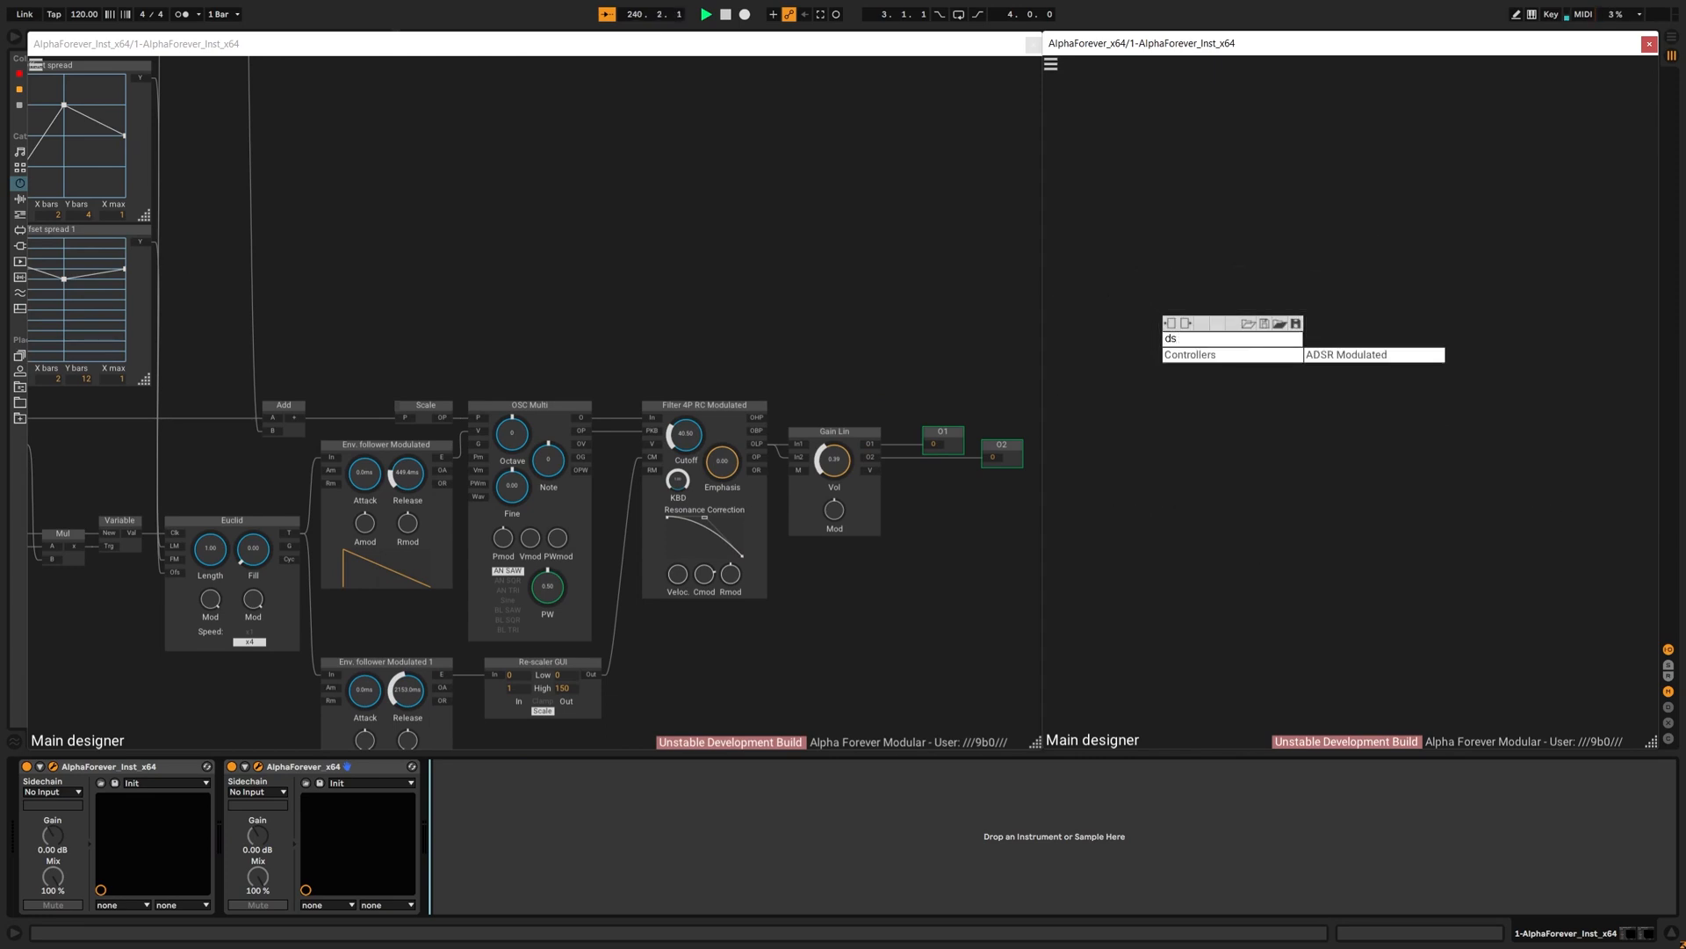
click(1365, 357)
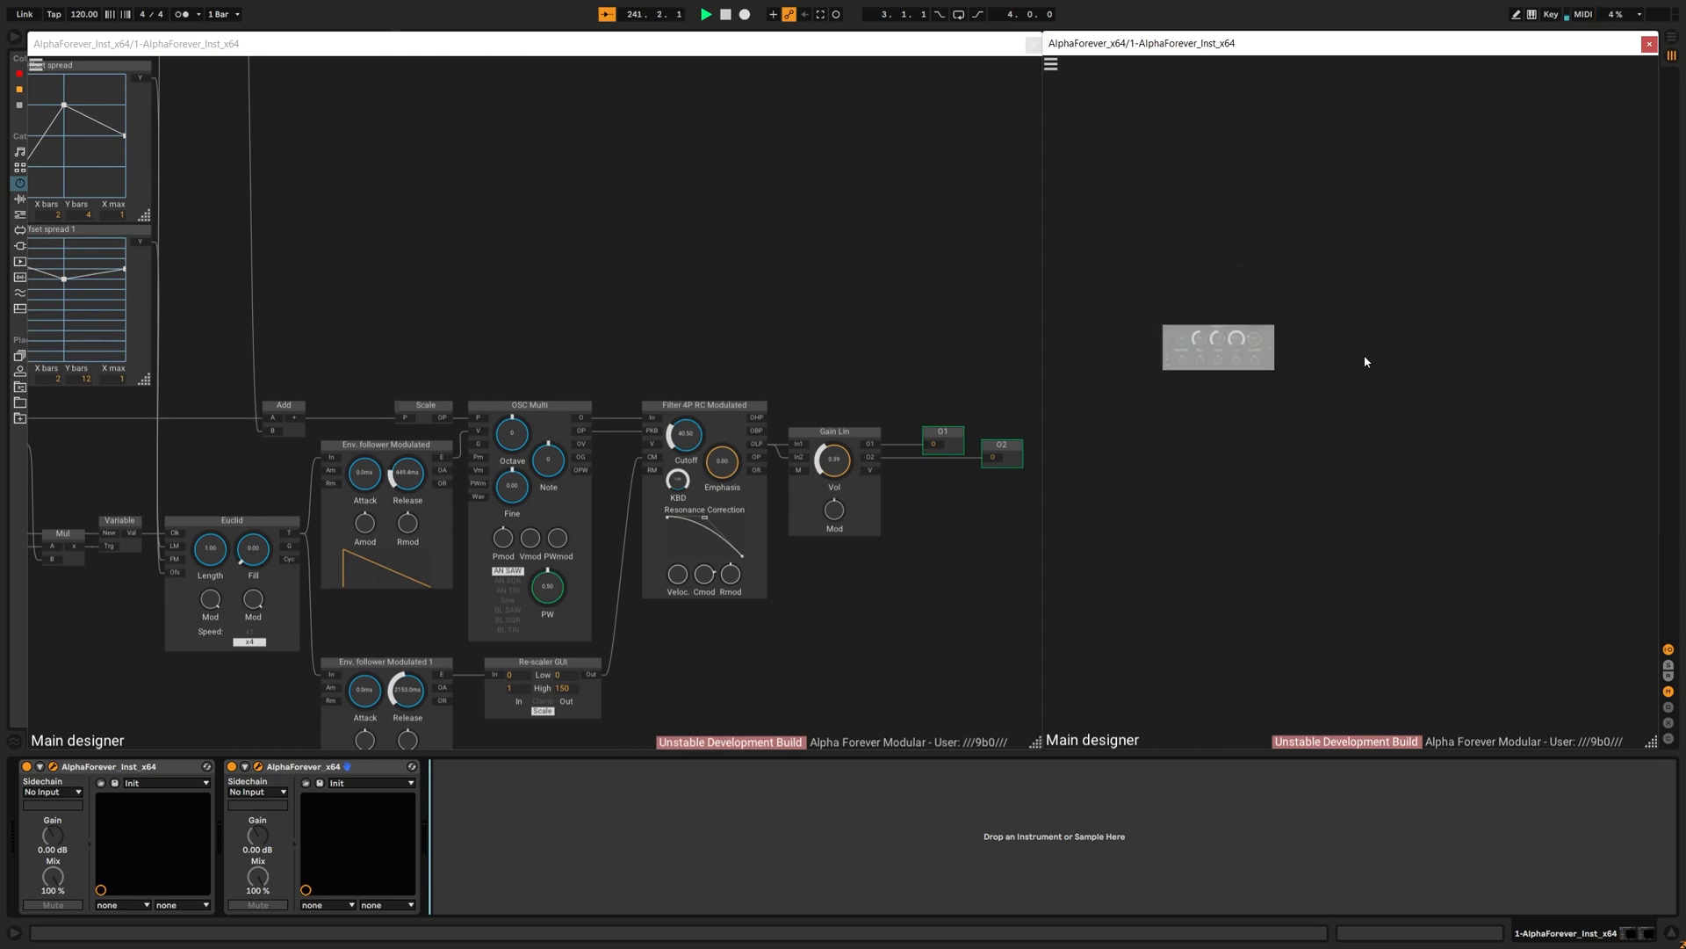
Step: Connect effect inputs to the Reverb's I1 and I2, connect its O1 and O2 to effect outputs, and set Dry/Wet to 0.09
scroll(1147, 341, up, 5)
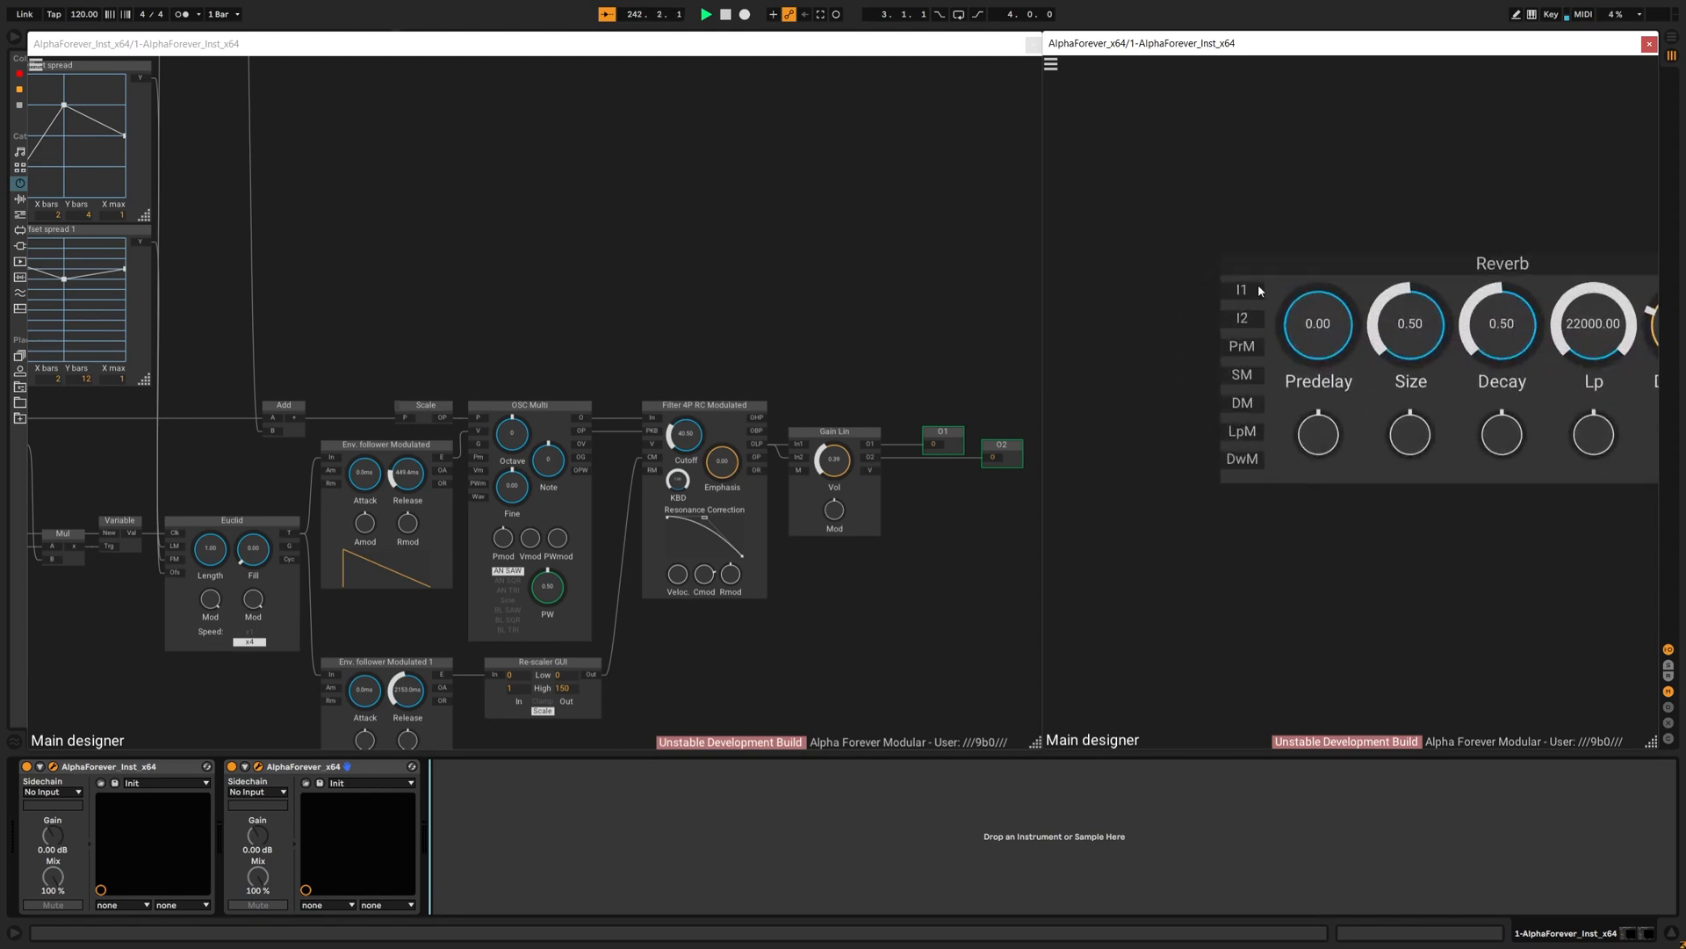
double_click(1242, 325)
drag(1475, 171, 869, 194)
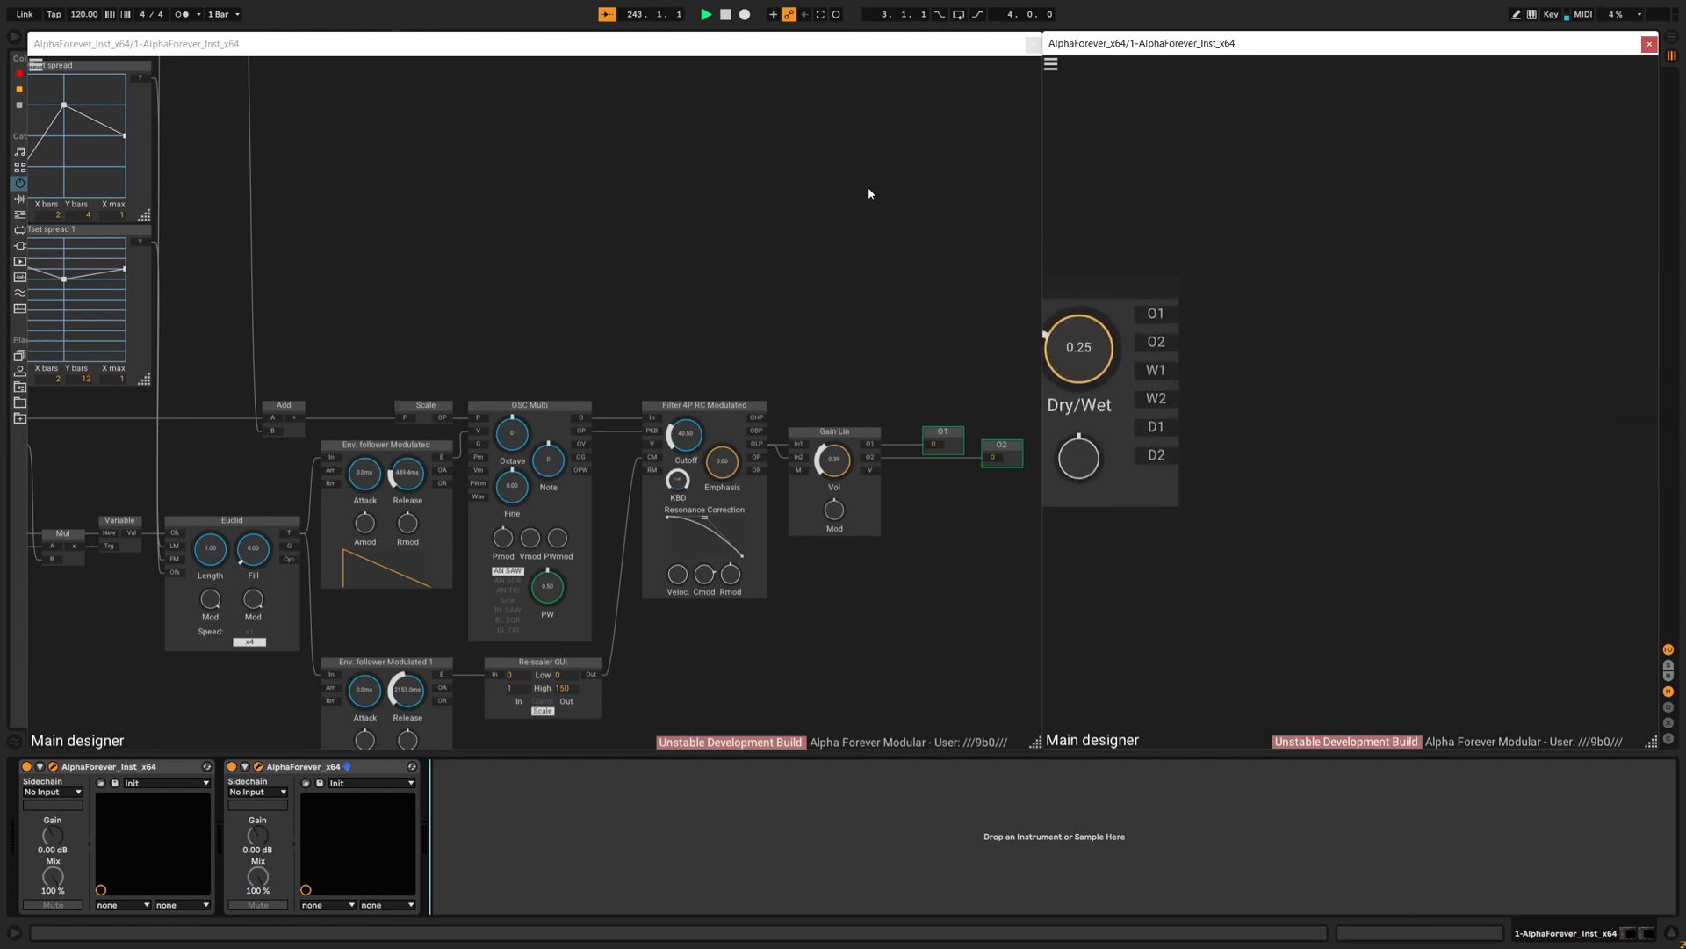
double_click(1150, 323)
double_click(1162, 341)
drag(1133, 212, 1590, 195)
drag(1540, 330, 1539, 352)
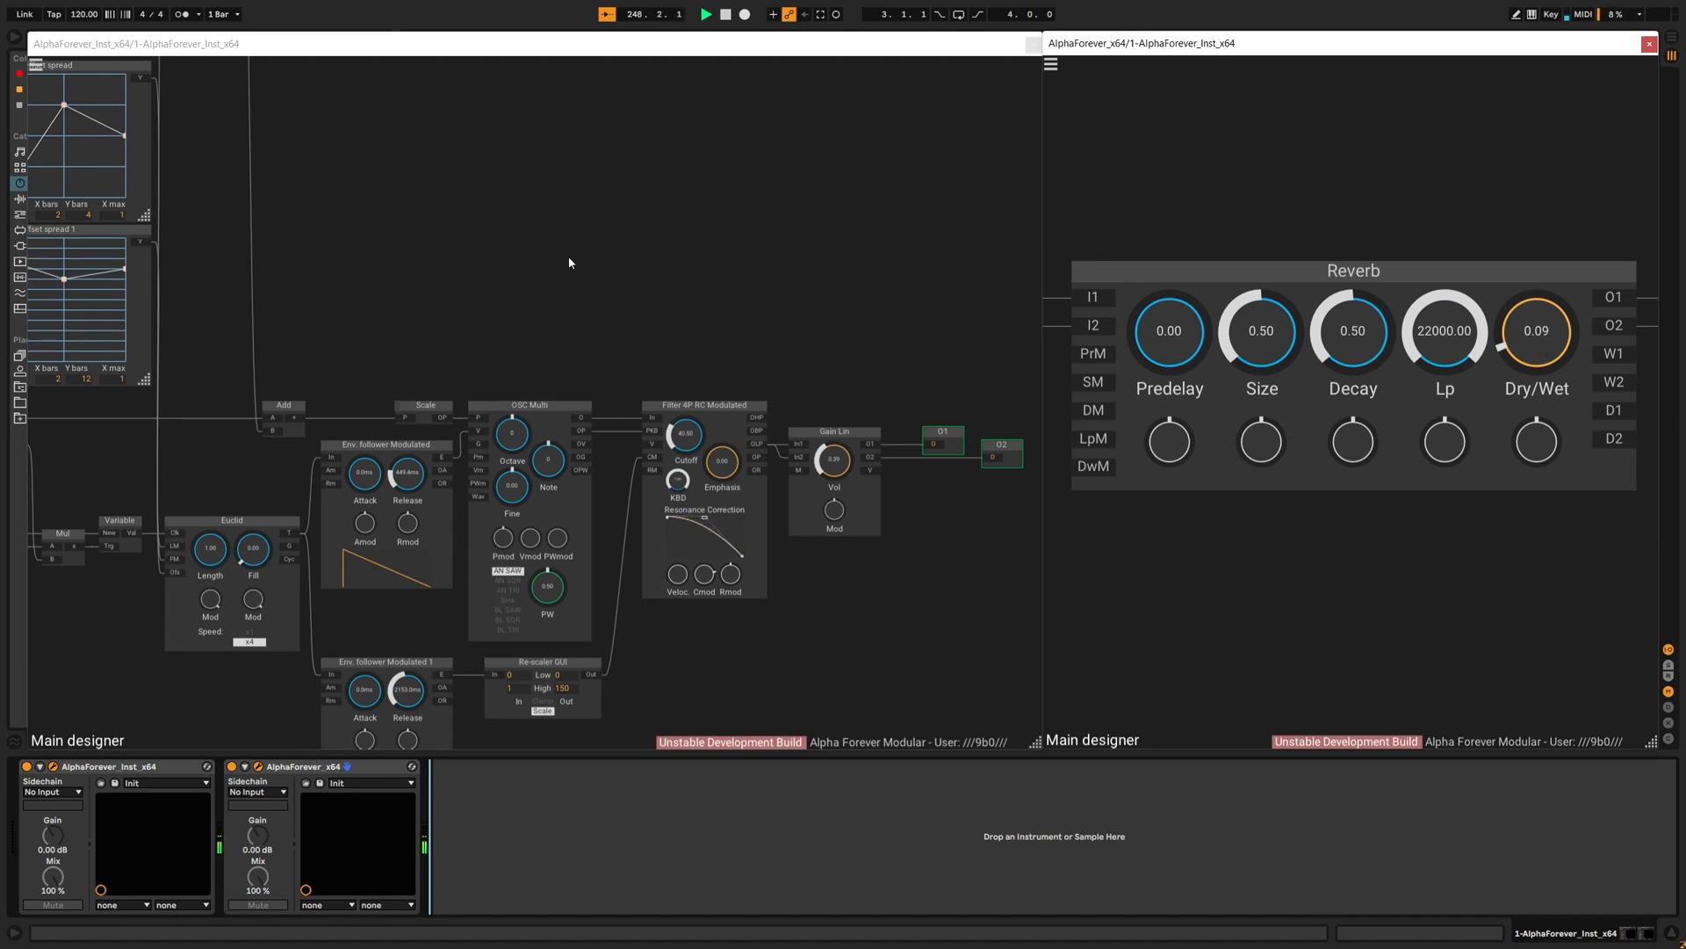
Step: Align the right edge of the Re-scaler GUI module with the OSC Multi module in the instrument designer
drag(682, 383, 859, 311)
drag(1157, 207, 1230, 204)
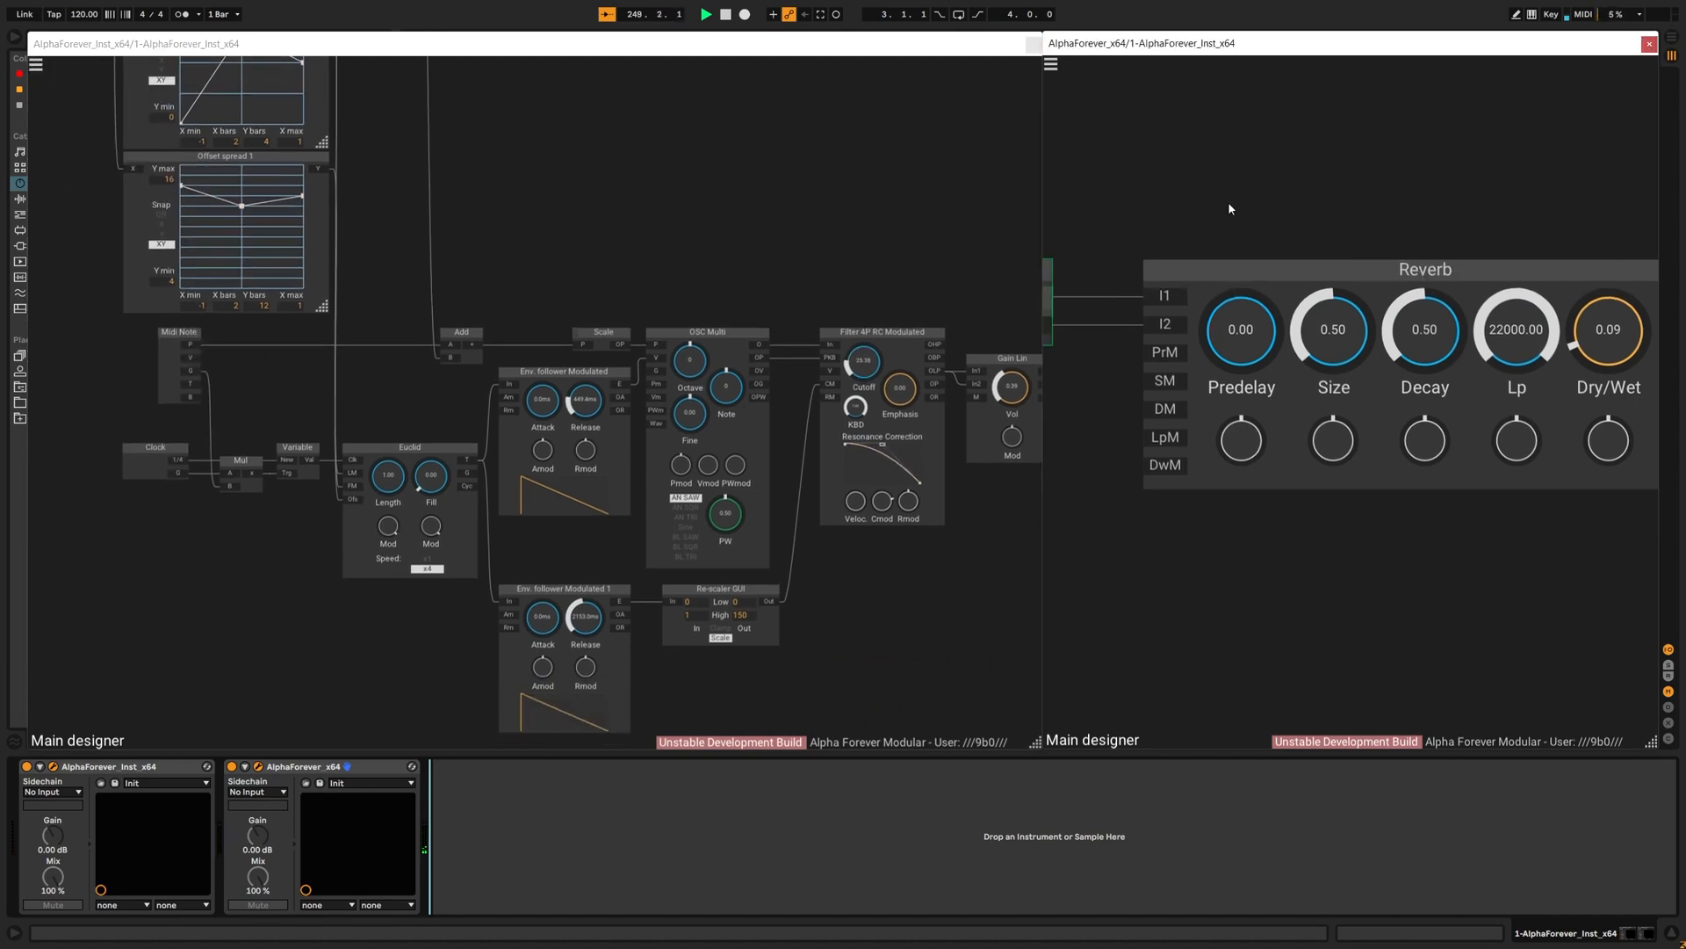
scroll(1229, 204, down, 4)
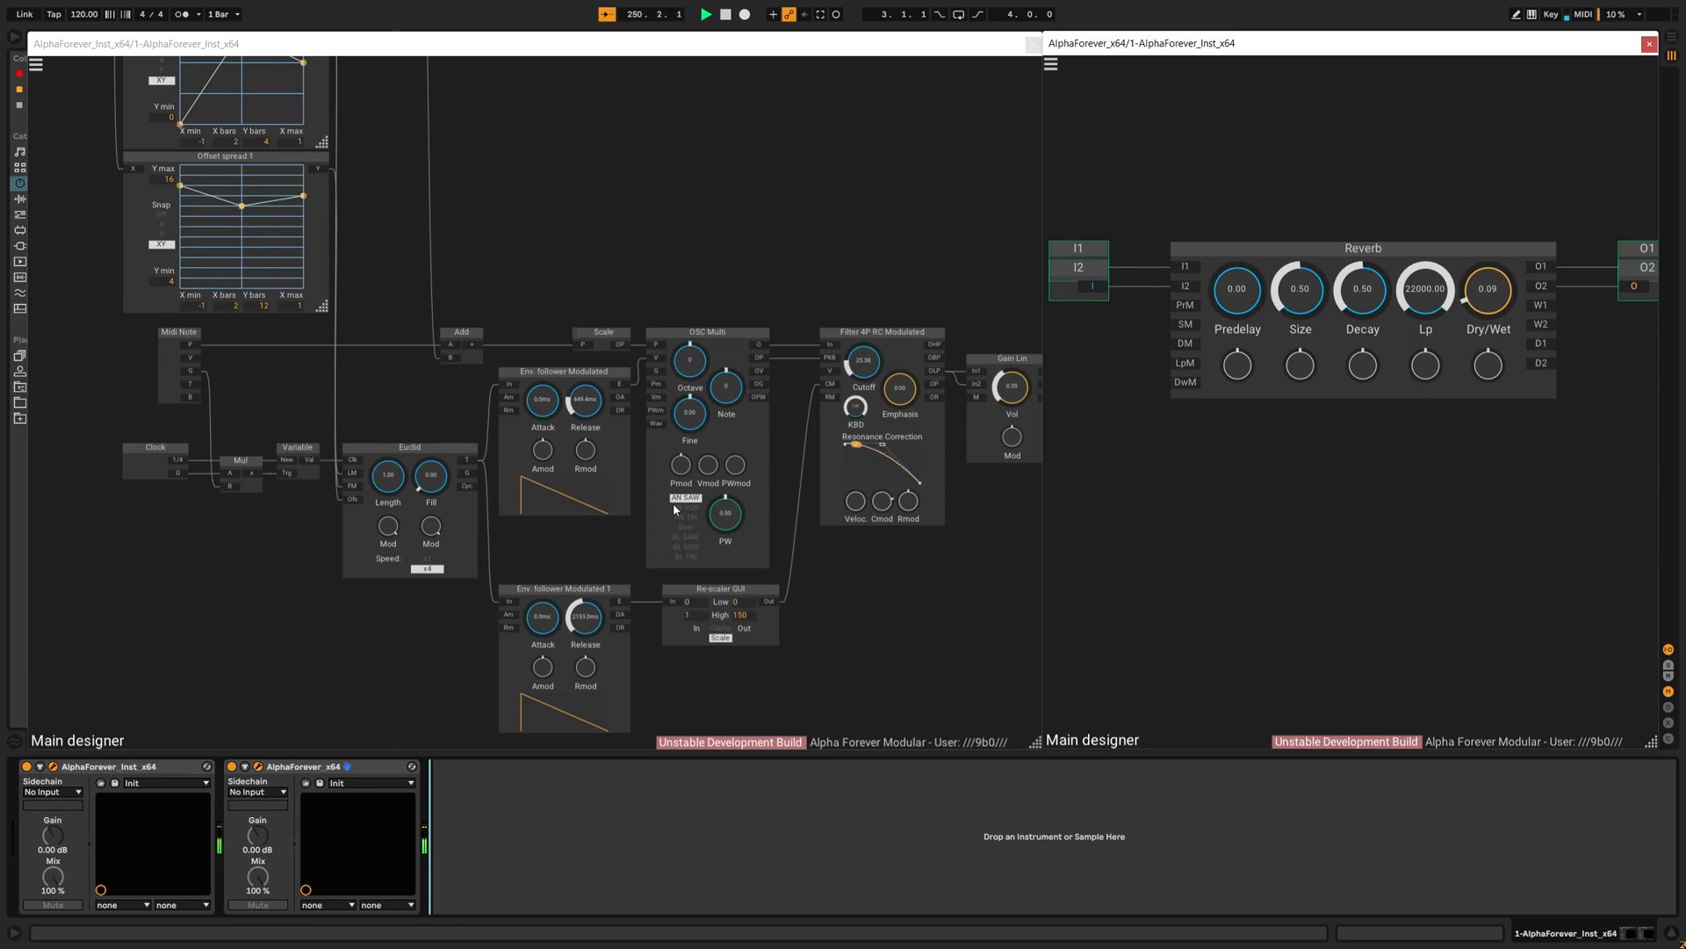
drag(682, 562, 692, 550)
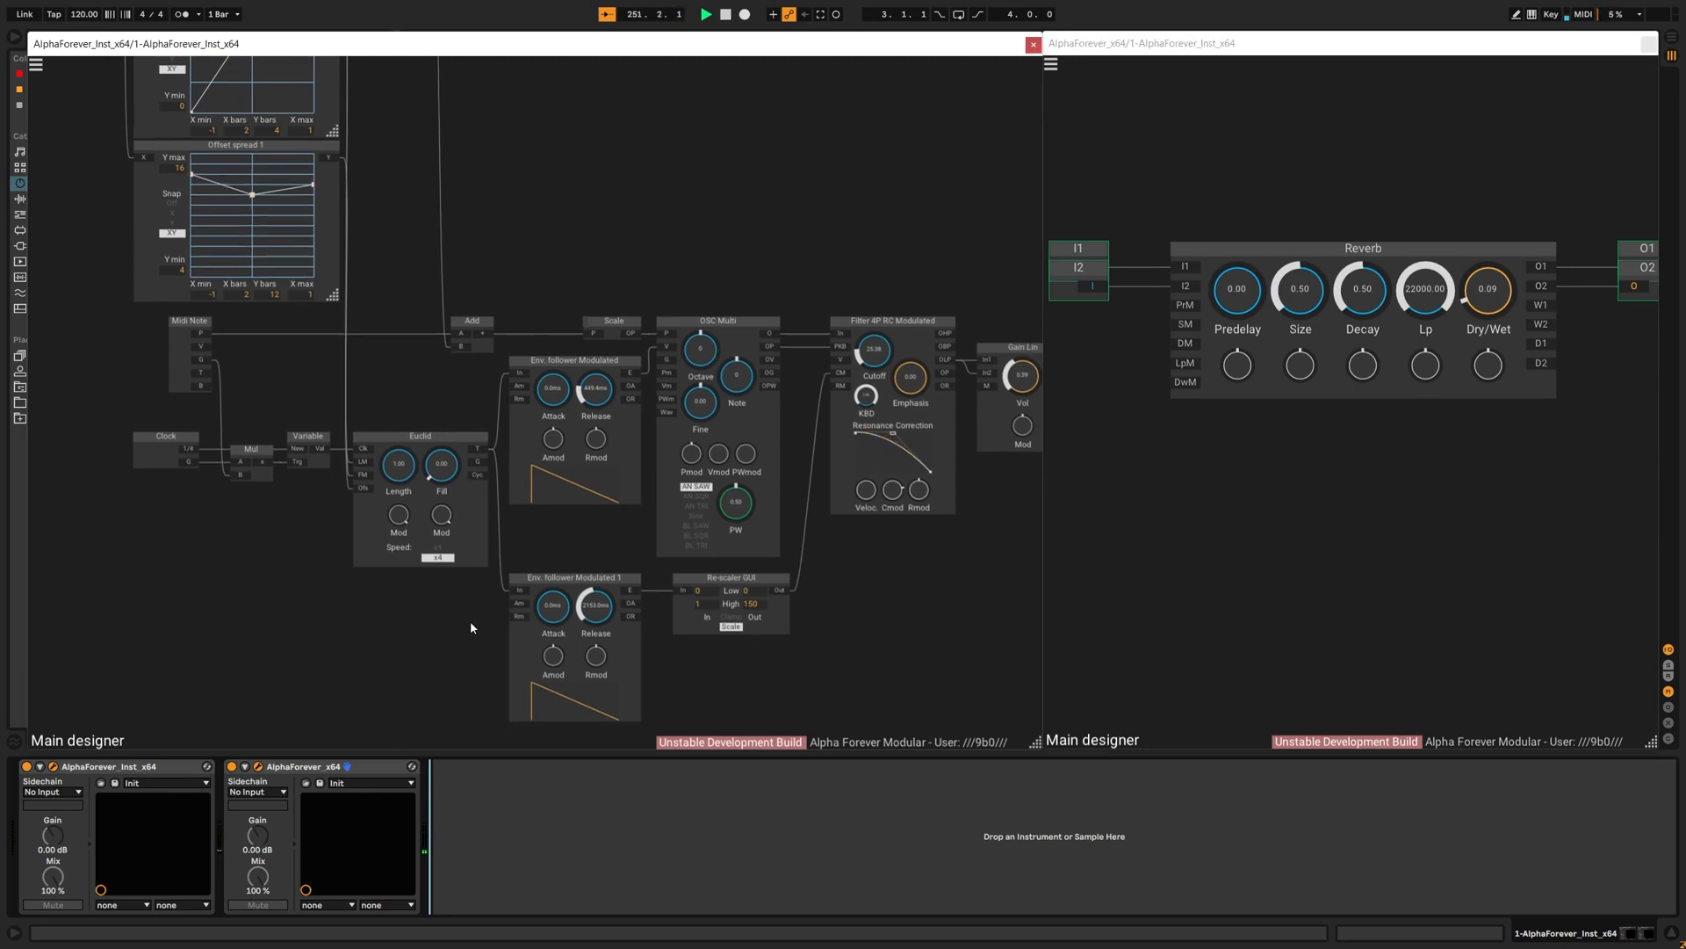
drag(711, 667, 719, 594)
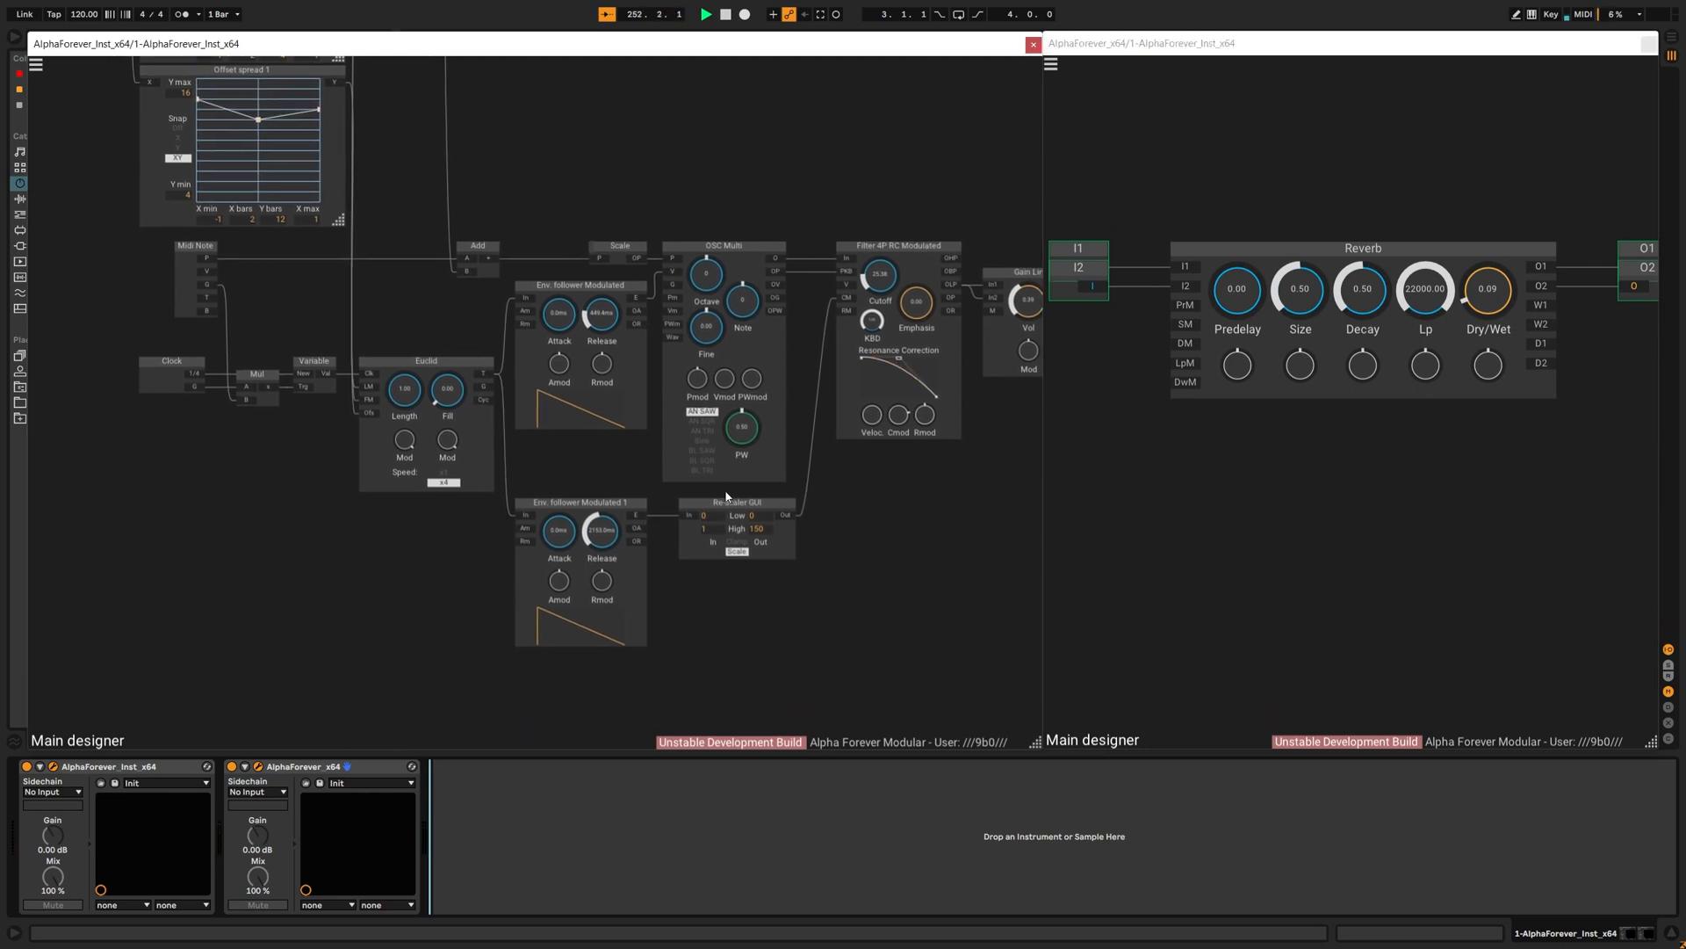
click(729, 505)
shift+click(755, 475)
key(ctrl+Right)
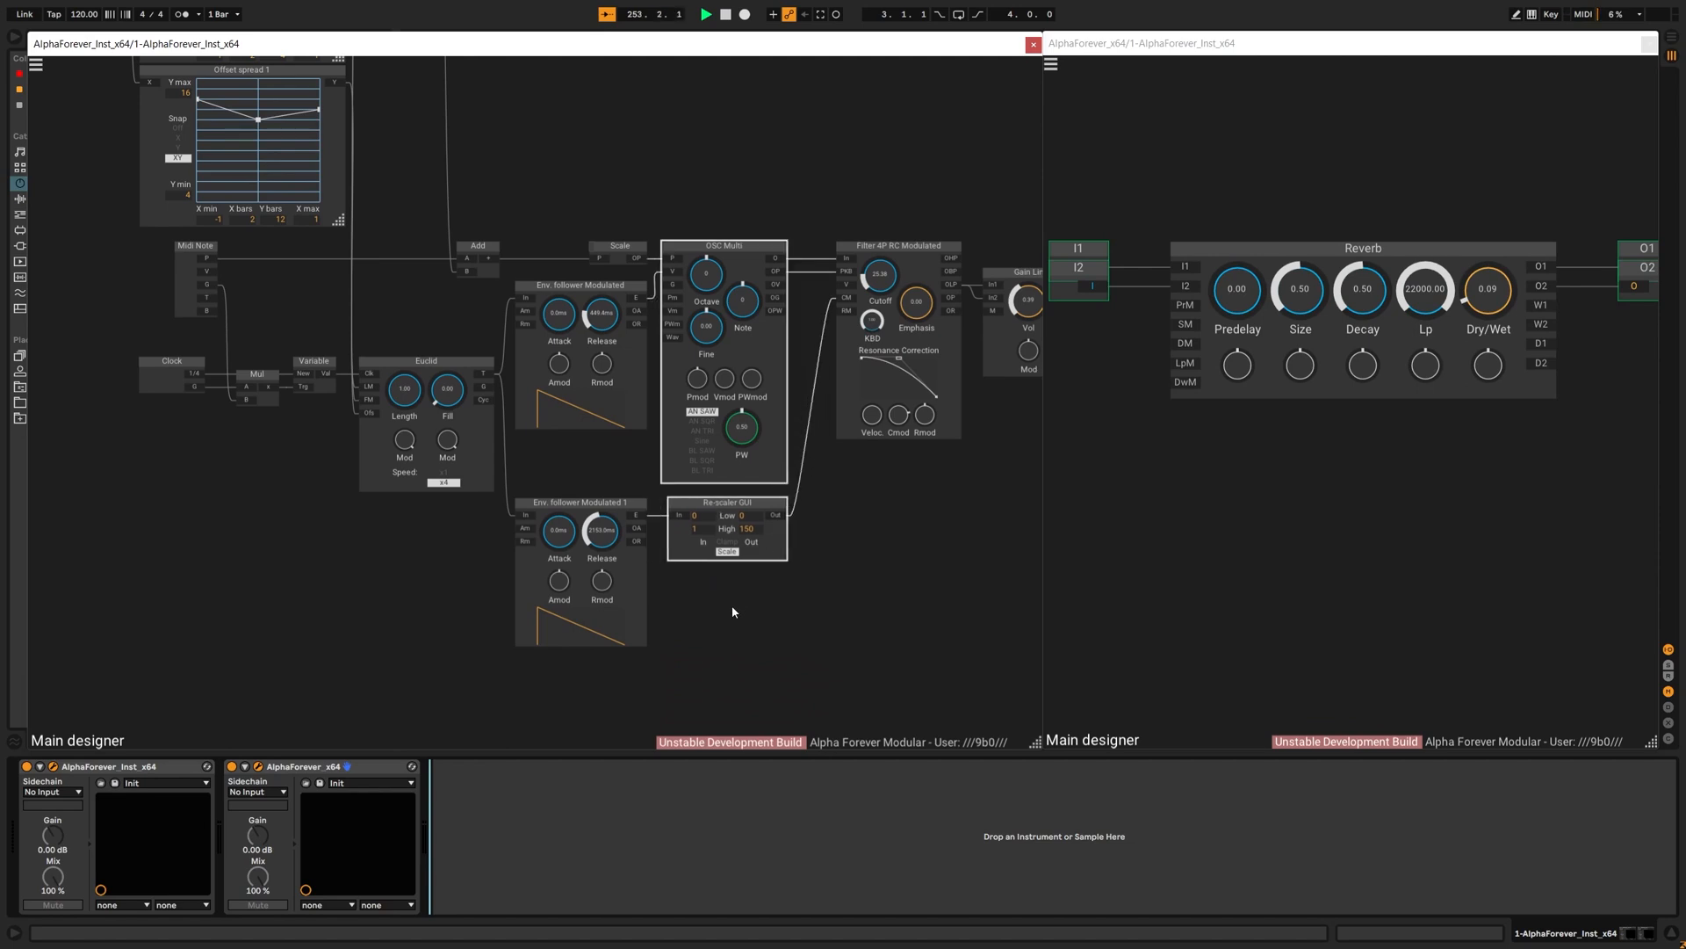
click(731, 606)
Step: Add a Pseudo Random module below Env. follower Modulated 1 and feed Euclid's third output into its T input
right_click(546, 673)
text(pse)
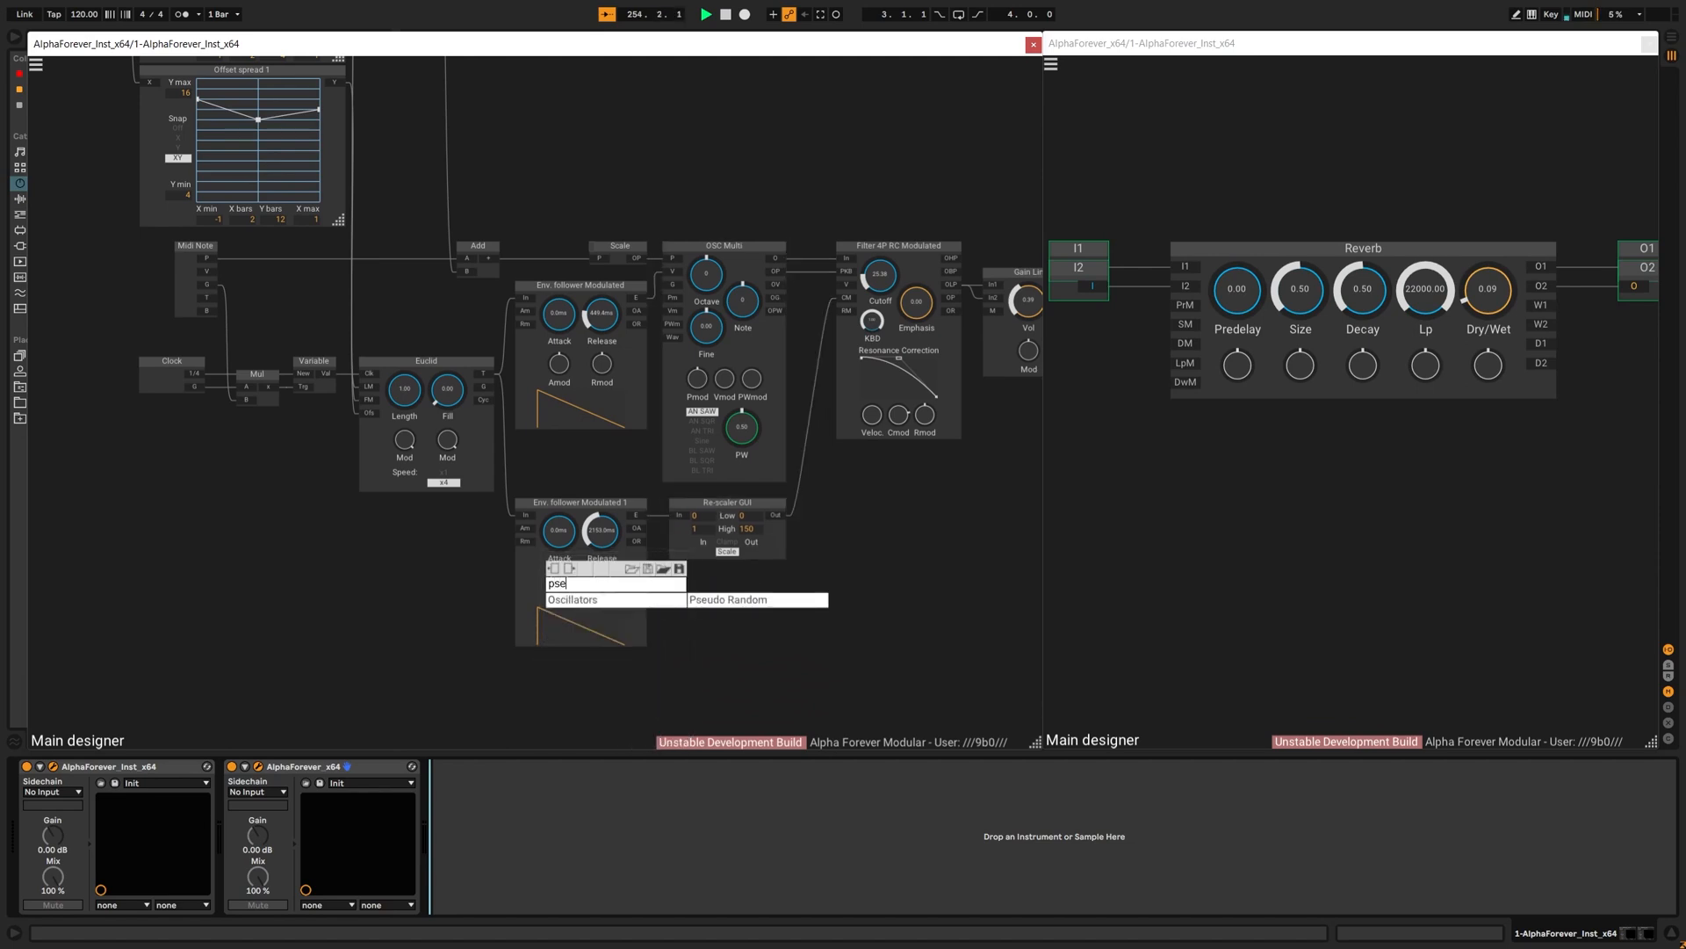
click(704, 600)
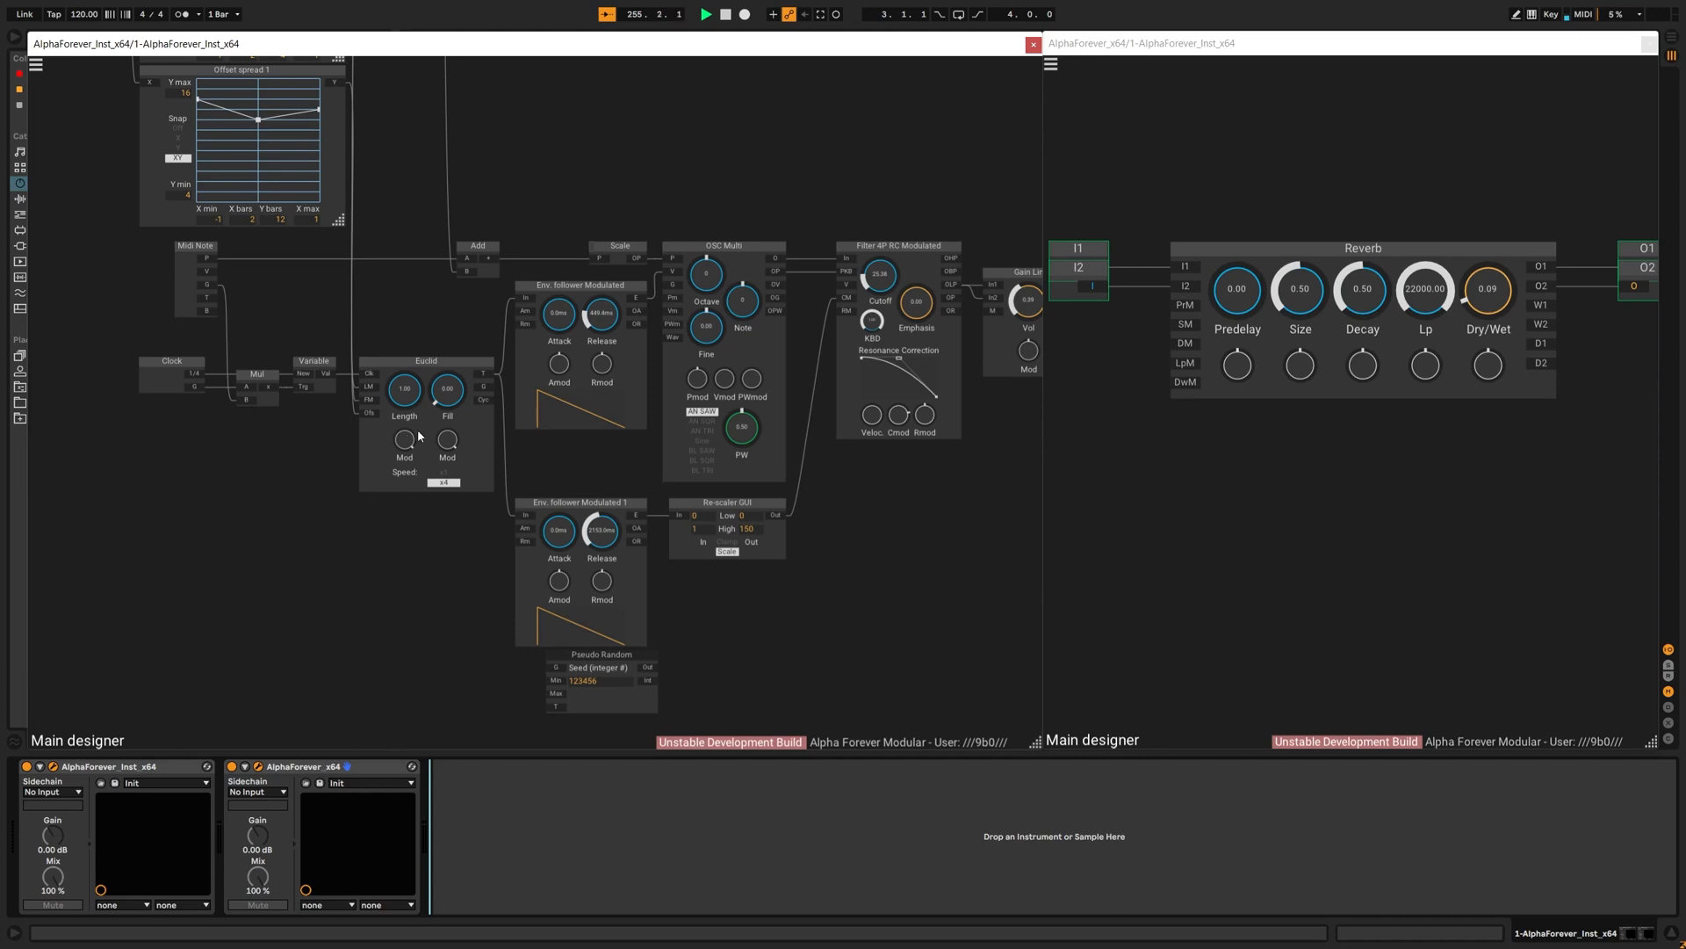
drag(493, 505, 532, 662)
Step: Left-align the Pseudo Random module with Env. follower Modulated 1
click(565, 660)
click(525, 635)
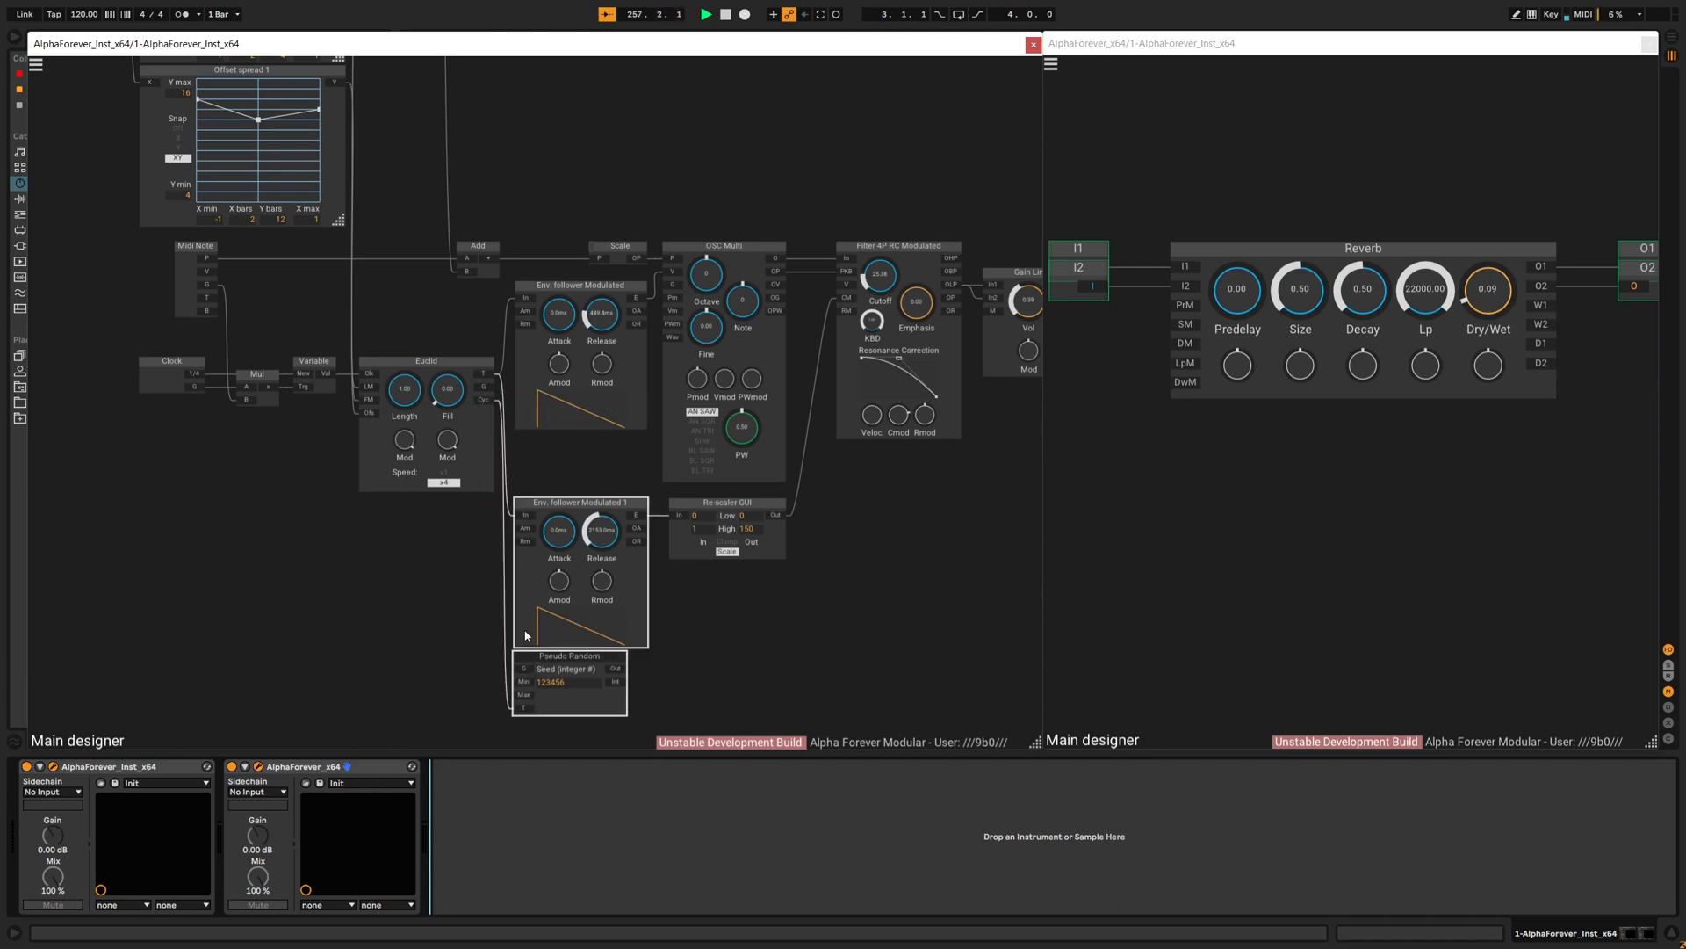
key(l)
click(674, 628)
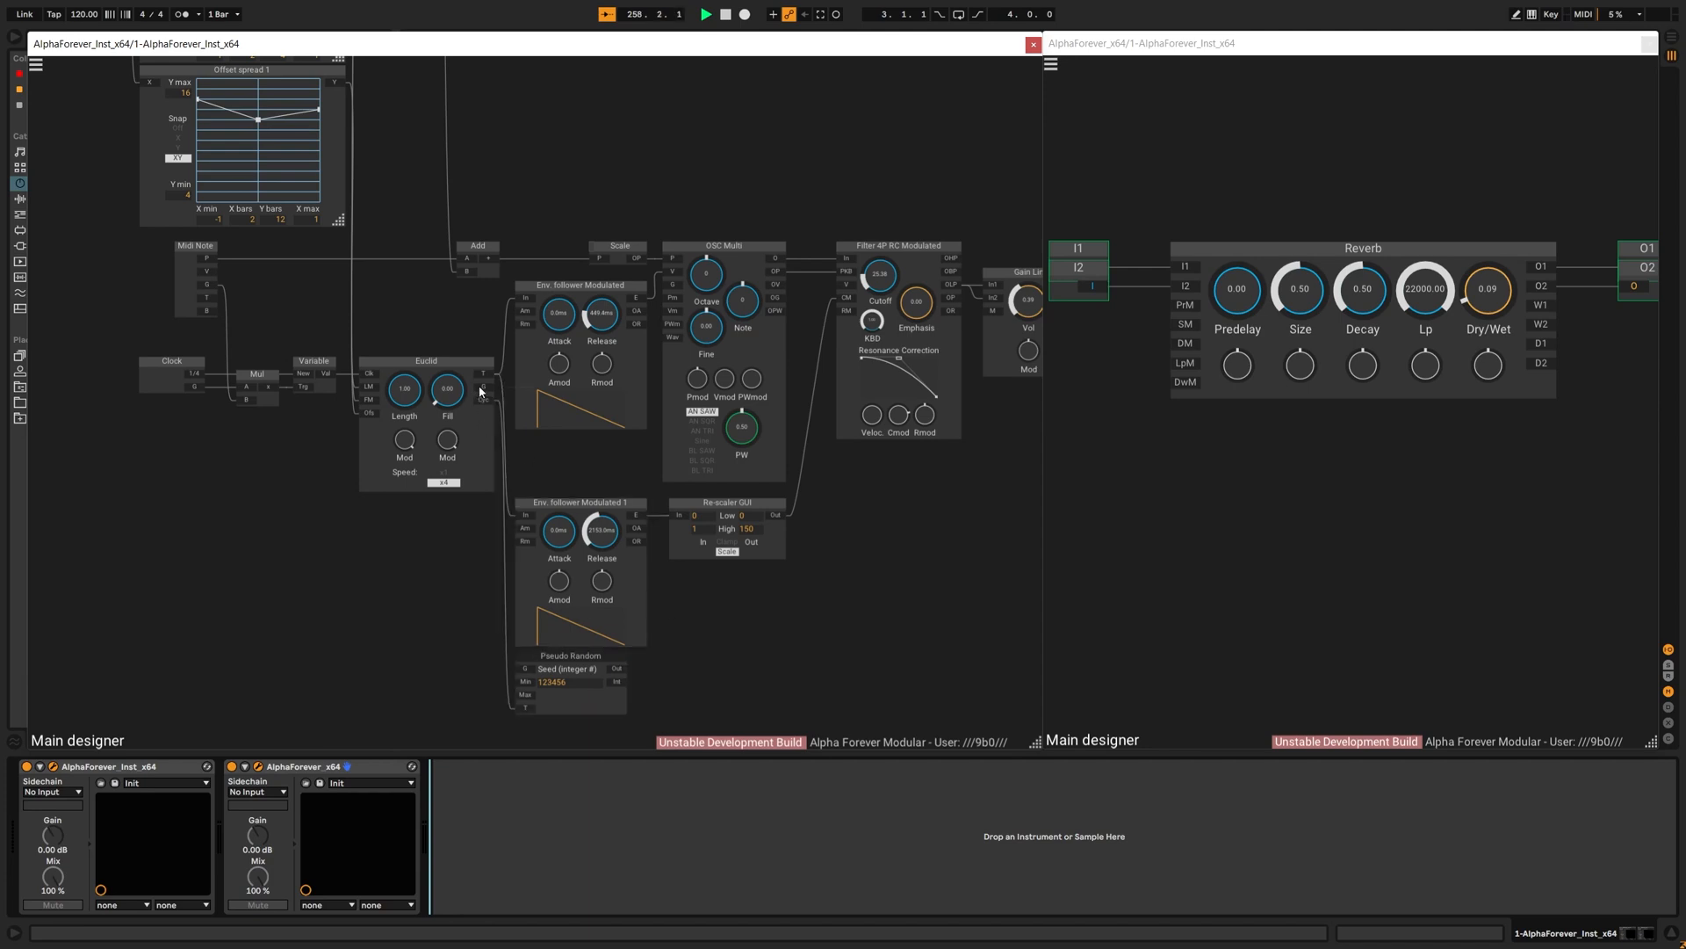
Step: Feed Euclid's second output into Pseudo Random's first input, and attach a constant of 1 to its Max input
drag(483, 387, 520, 672)
drag(528, 699, 469, 700)
click(448, 639)
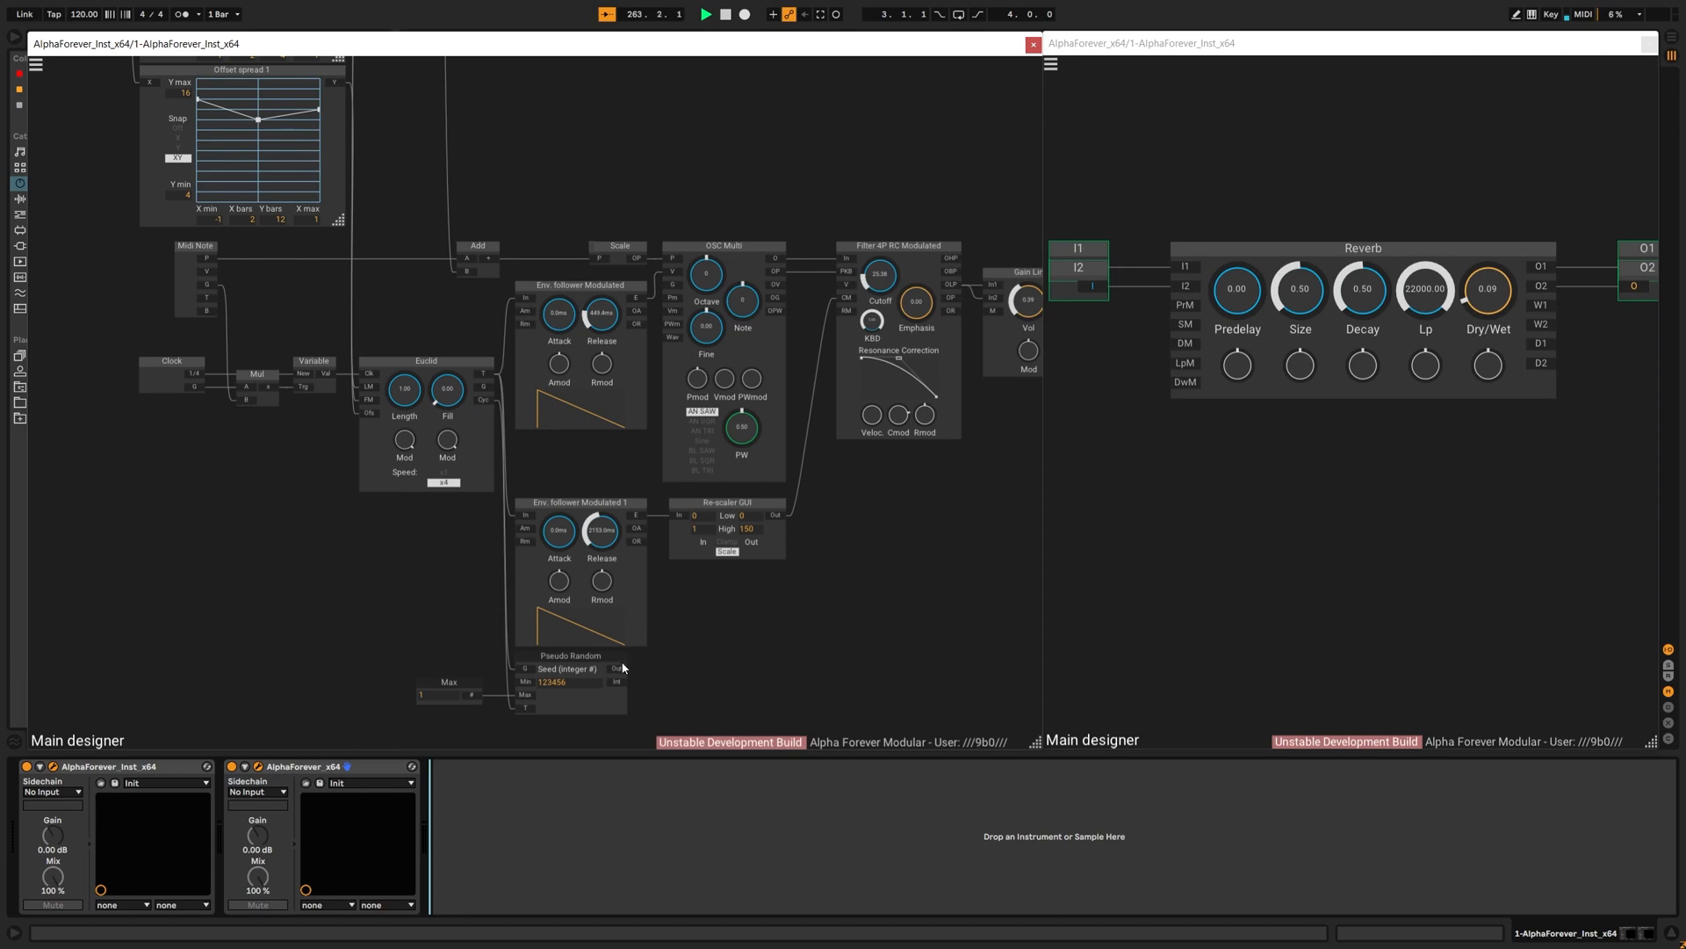
Step: Connect Pseudo Random's Out to the filter's V input, and route the cable through a connector placed below the filter
drag(812, 406, 846, 294)
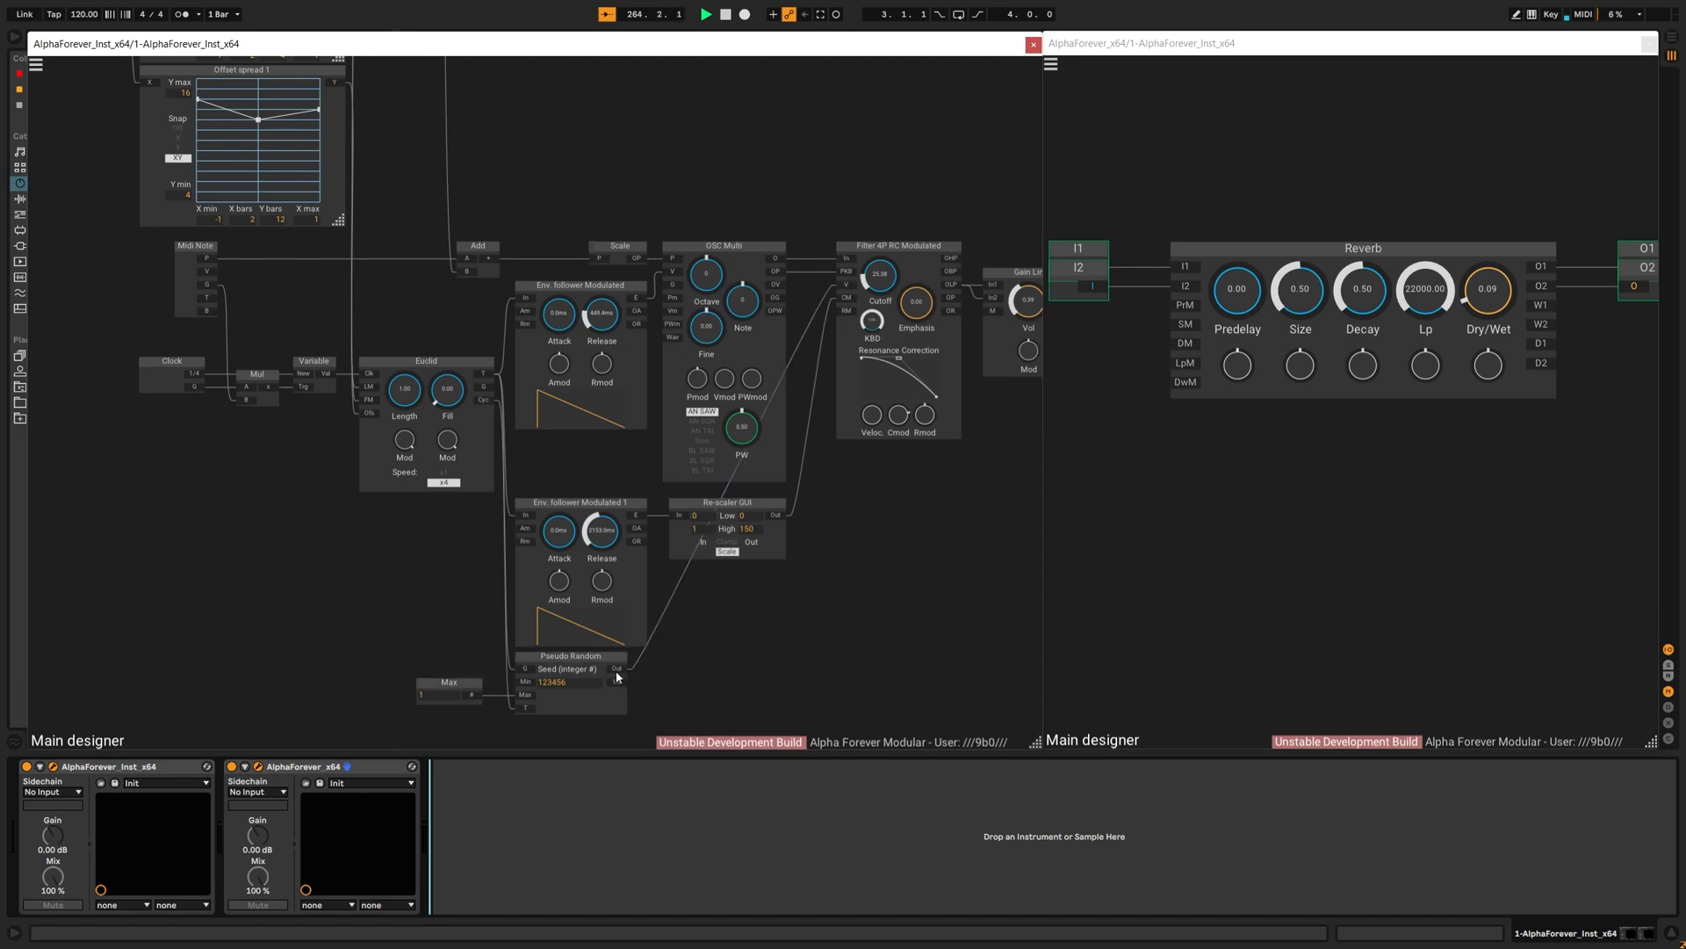
double_click(616, 671)
drag(689, 663, 797, 661)
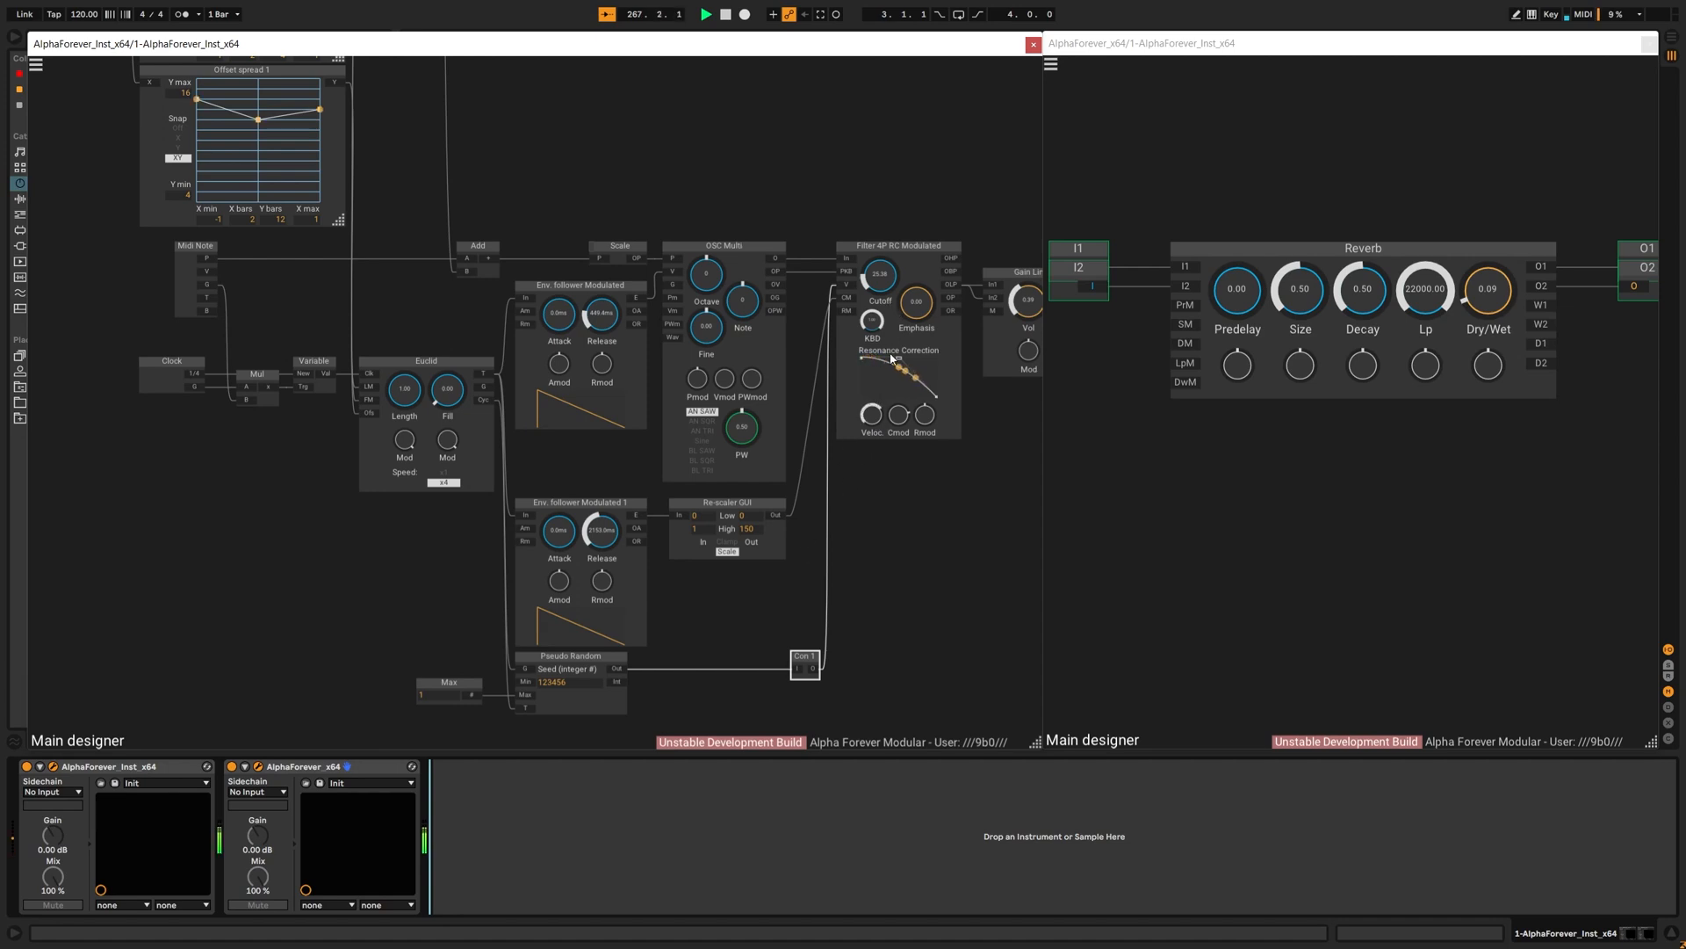
Step: Raise the filter's Cutoff and adjust its Veloc. modulation amount for the random signal
drag(880, 279, 883, 254)
drag(893, 416, 890, 432)
scroll(905, 566, down, 2)
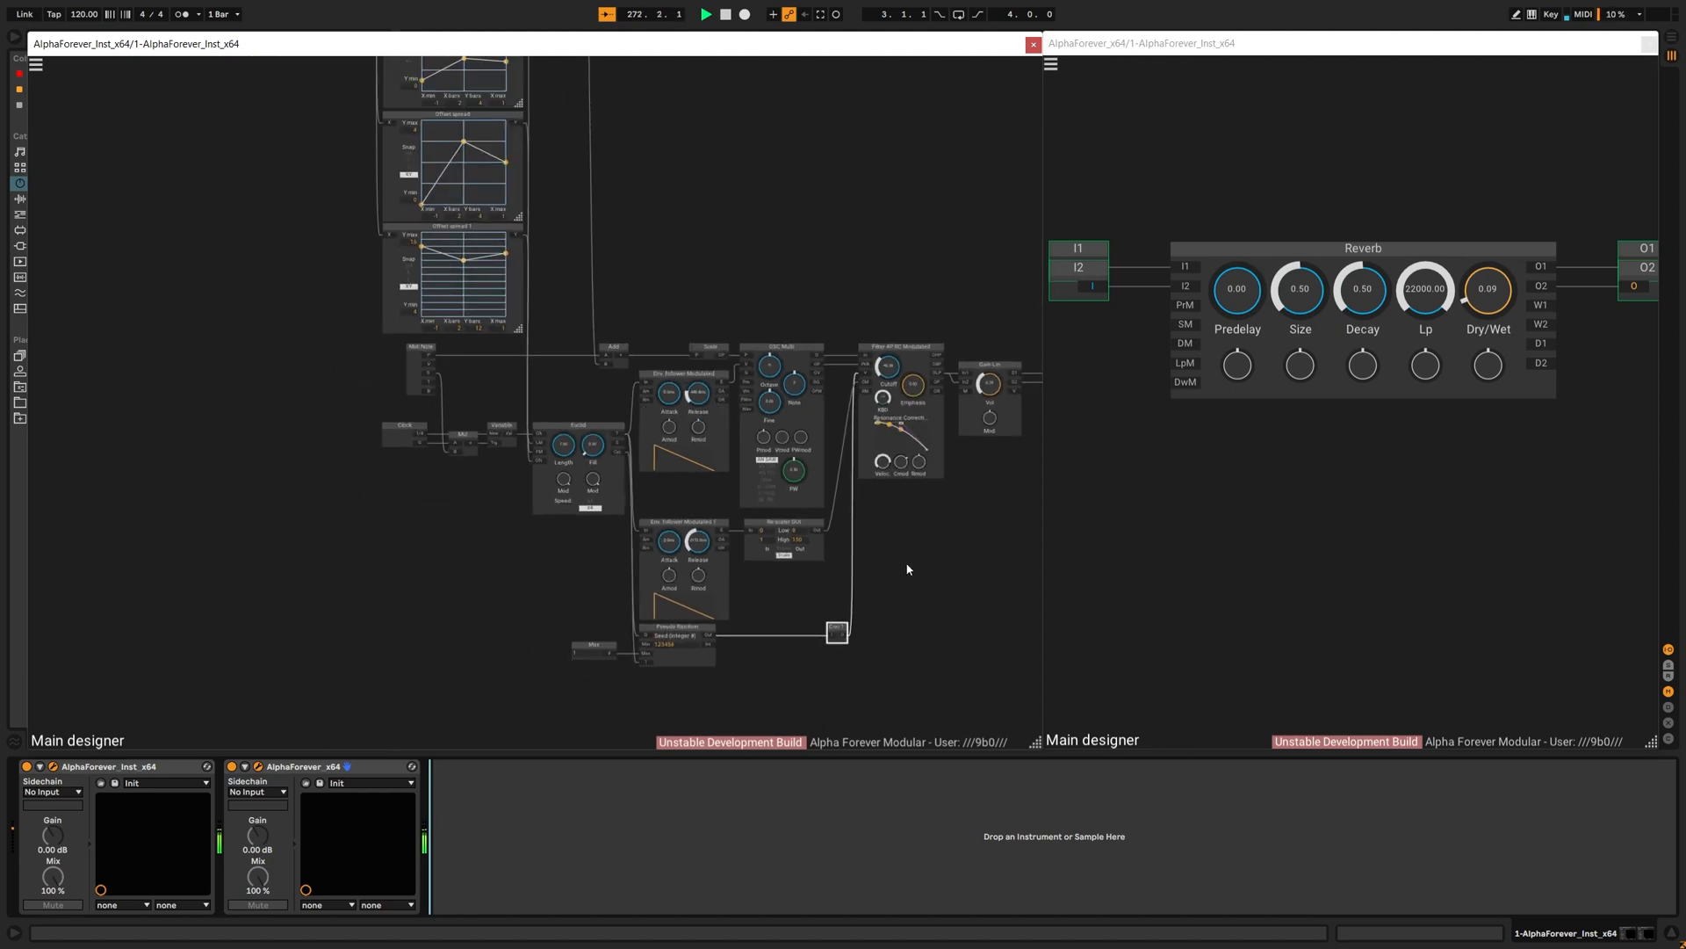
scroll(909, 569, down, 3)
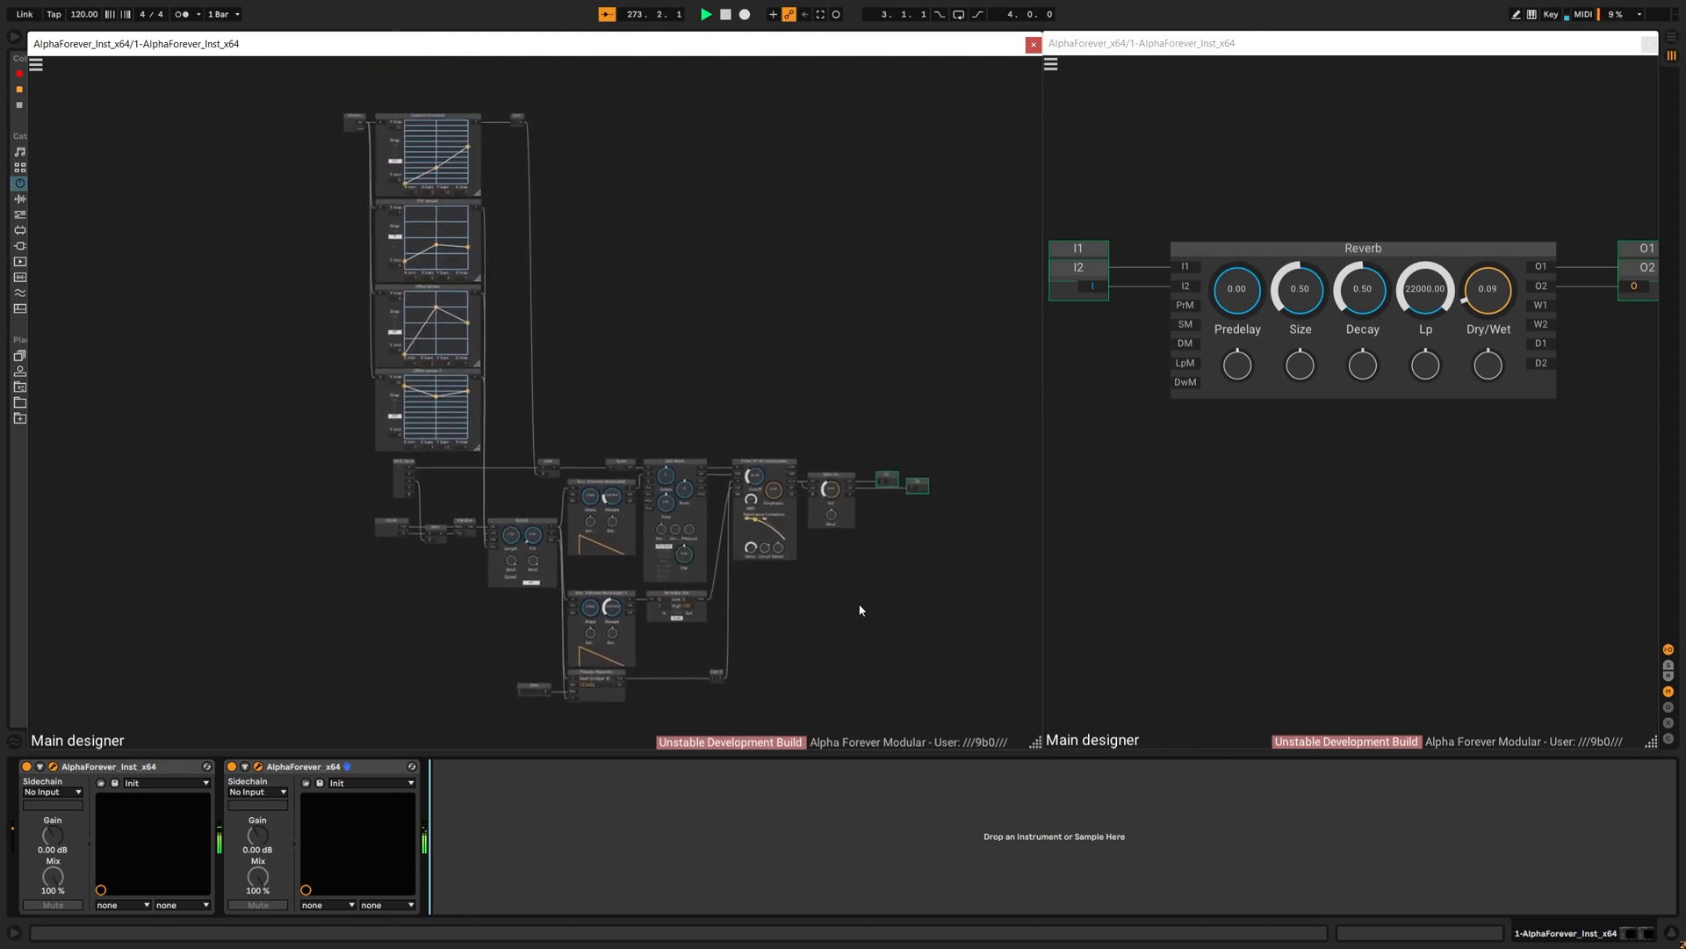